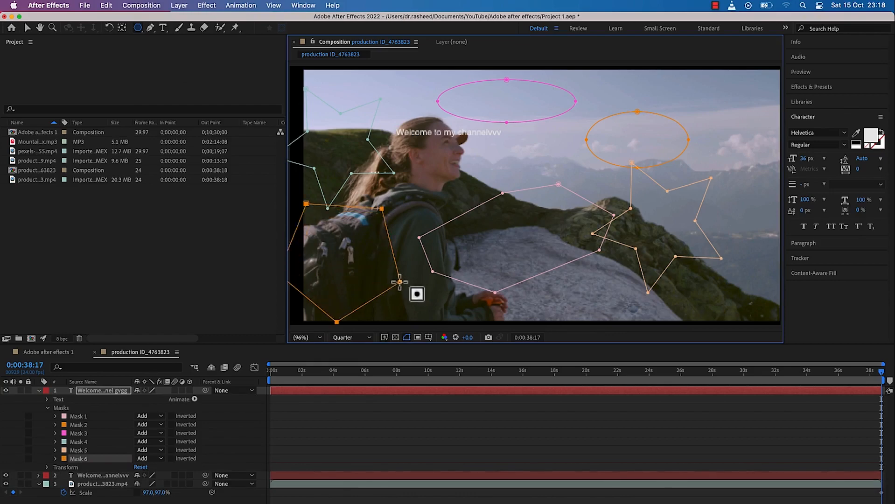
drag(453, 168, 486, 182)
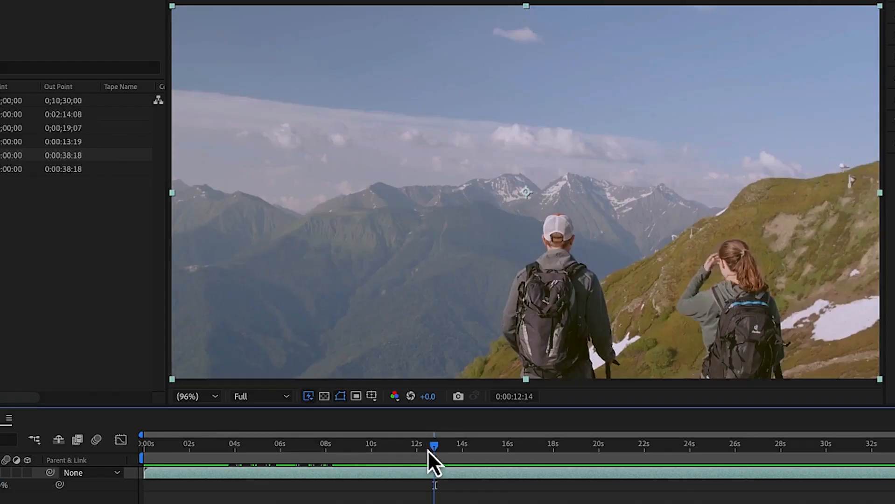
drag(428, 450, 269, 443)
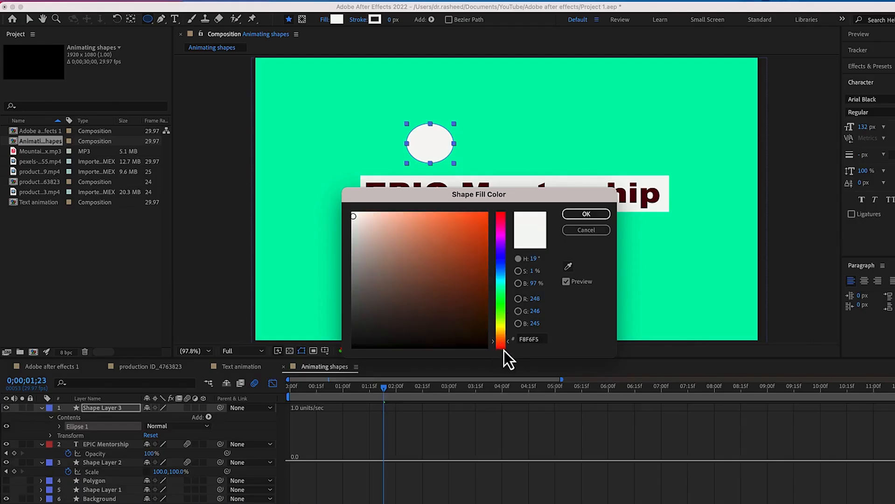
click(500, 348)
click(472, 231)
click(586, 214)
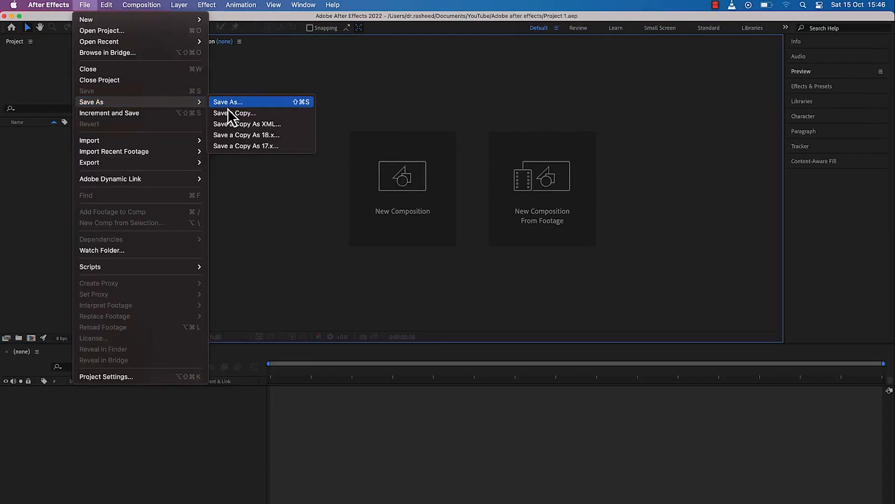
Save the project as Project 1.aep in the Adobe after effects folder under Documents
click(230, 102)
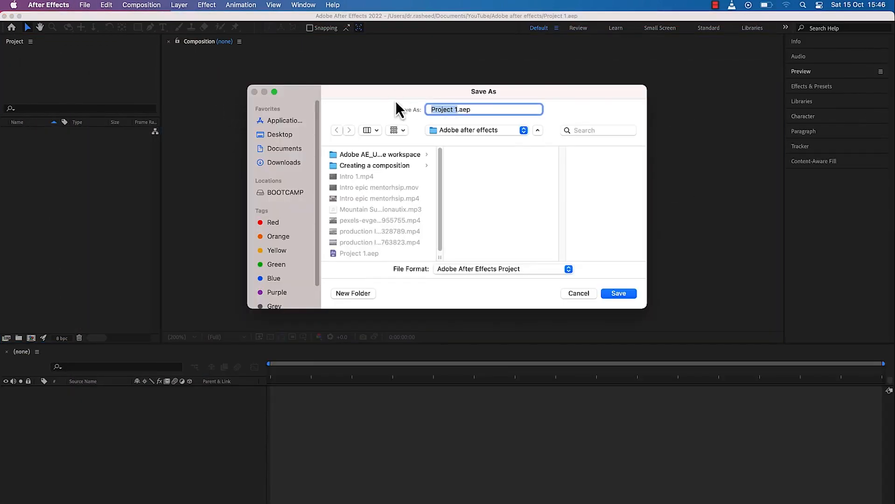
click(283, 148)
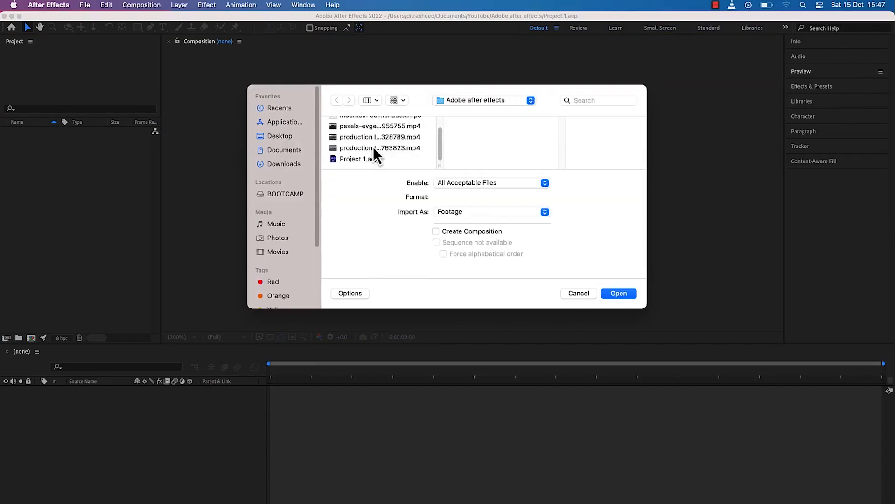
click(364, 147)
scroll(443, 145, up, 2)
shift+click(414, 144)
click(616, 294)
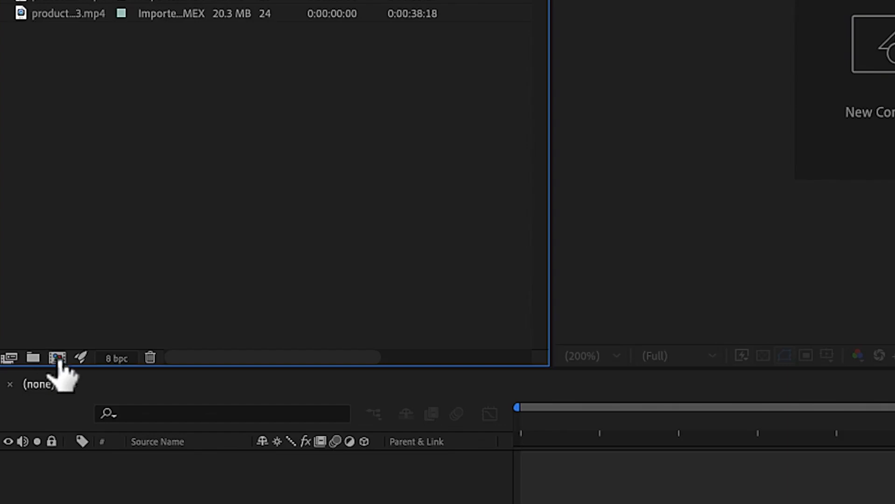
Create a composition named Adobe after effects 1 and another one from the 20.3 MB production ID_4763823 clip
click(58, 358)
text(Adobe after effects 1)
click(565, 387)
drag(36, 169, 31, 339)
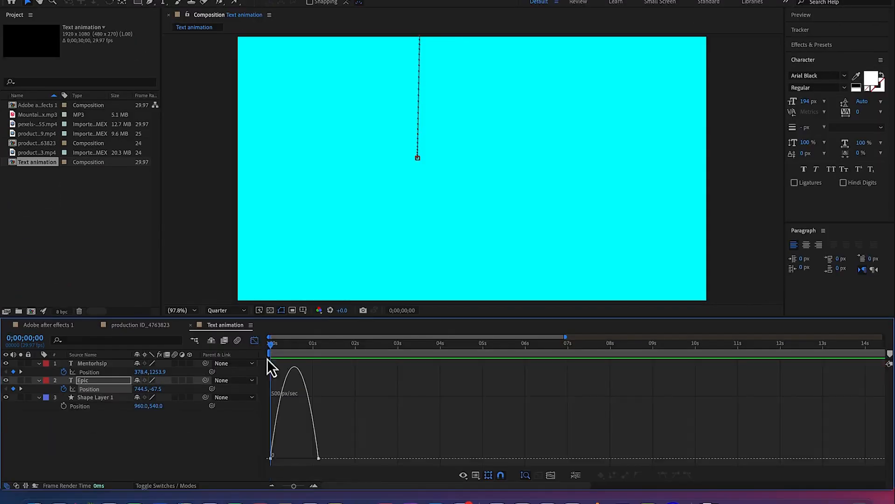
drag(326, 450, 291, 459)
key(shift+F3)
key(space)
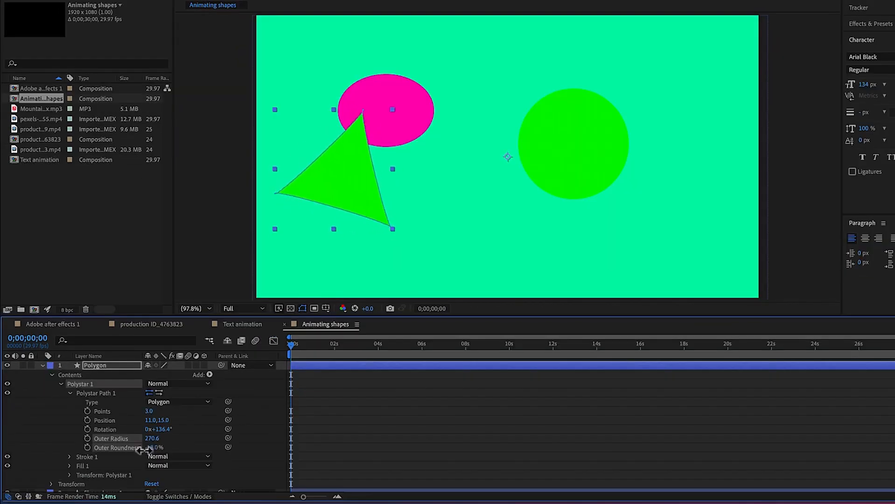
drag(151, 452, 136, 452)
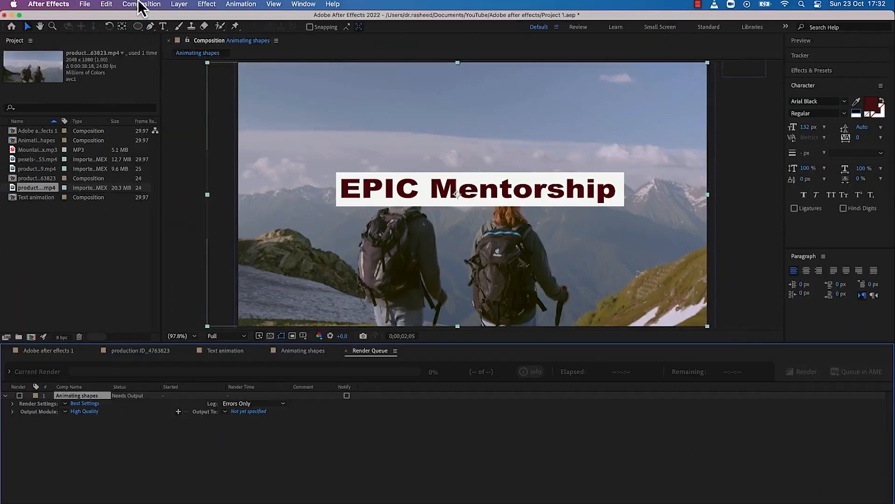
Queue the Animating shapes composition in Adobe Media Encoder and name both a new output folder and the output file Exporting in MP4
click(140, 5)
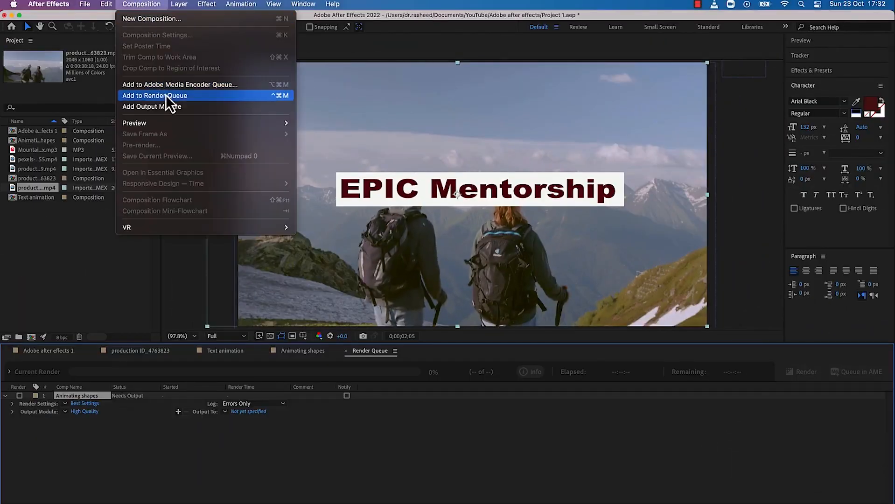
click(647, 78)
text(Exporting in MP4)
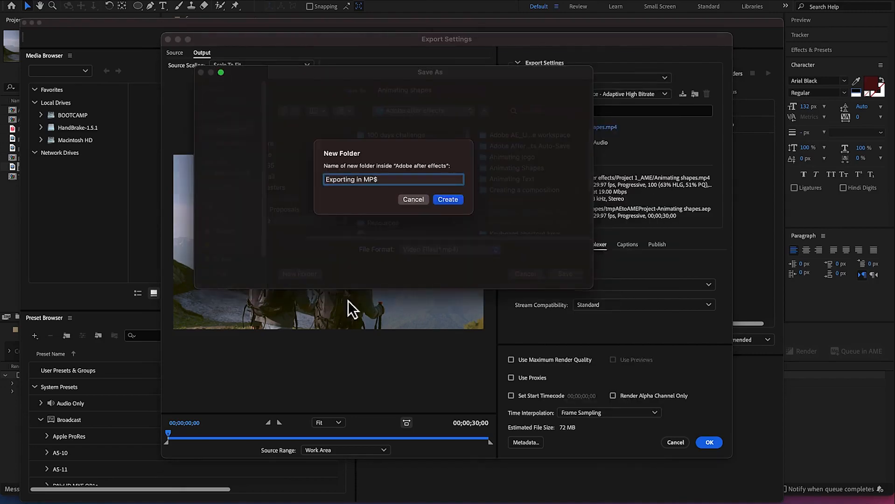
click(448, 201)
drag(434, 91, 340, 91)
text(Exporting in MP4)
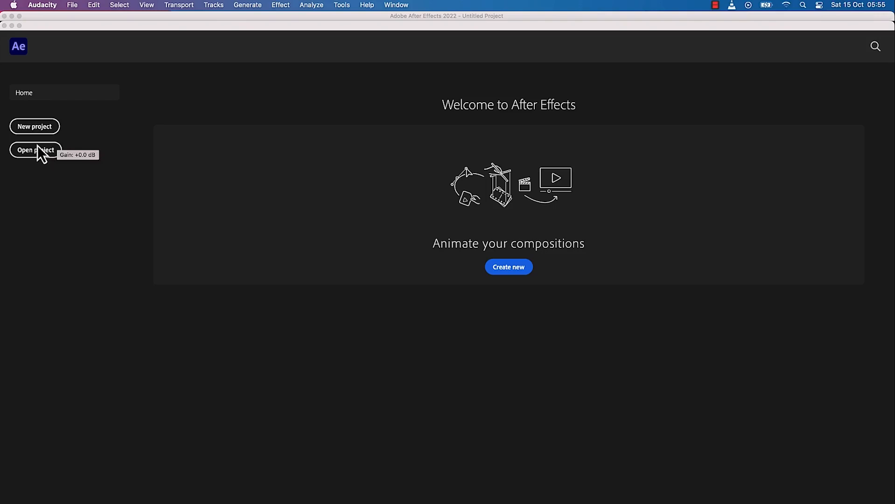
Start a new, empty After Effects project from the home screen
click(39, 132)
click(40, 133)
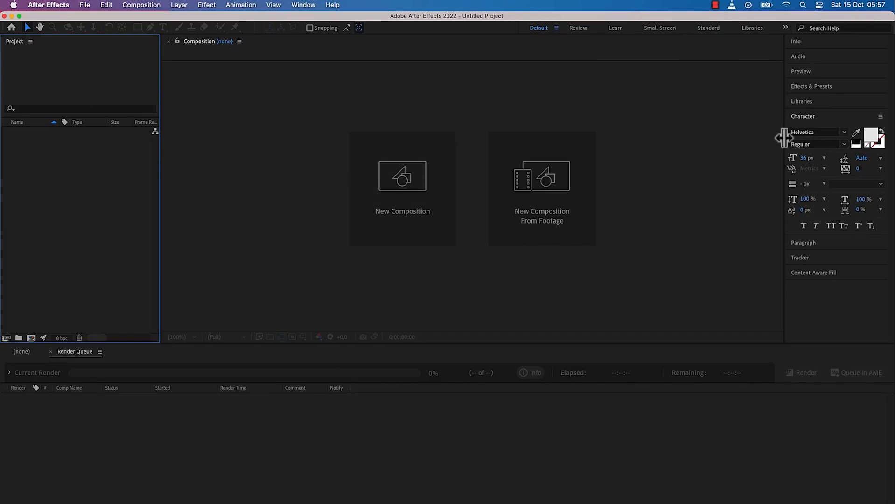
Look through the Review, Learn, Small Screen, Standard and Libraries workspaces one after another
click(582, 31)
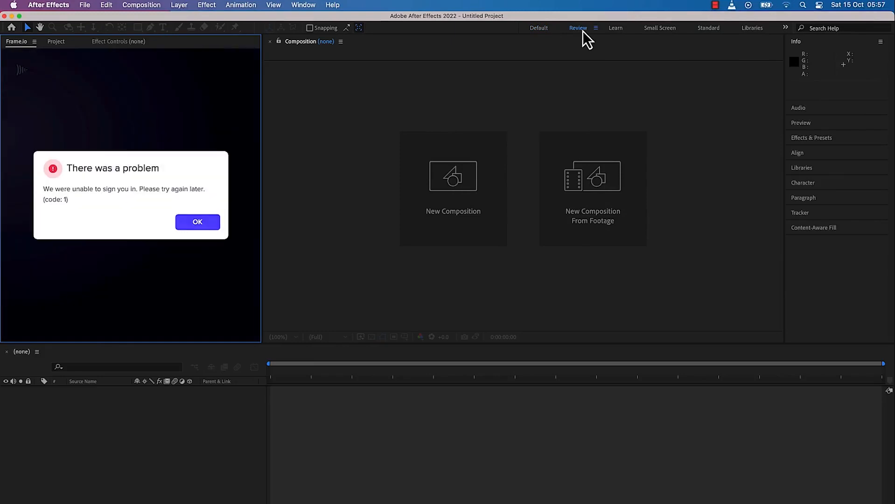
click(620, 26)
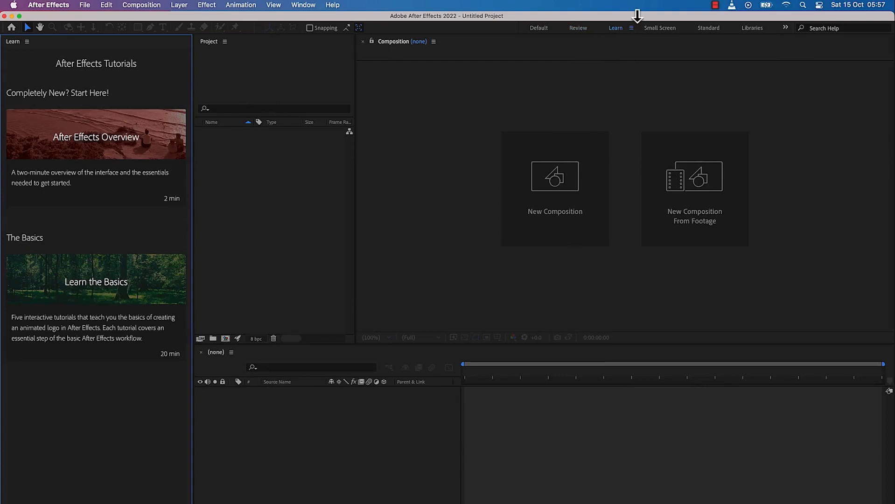
mouse_move(111, 304)
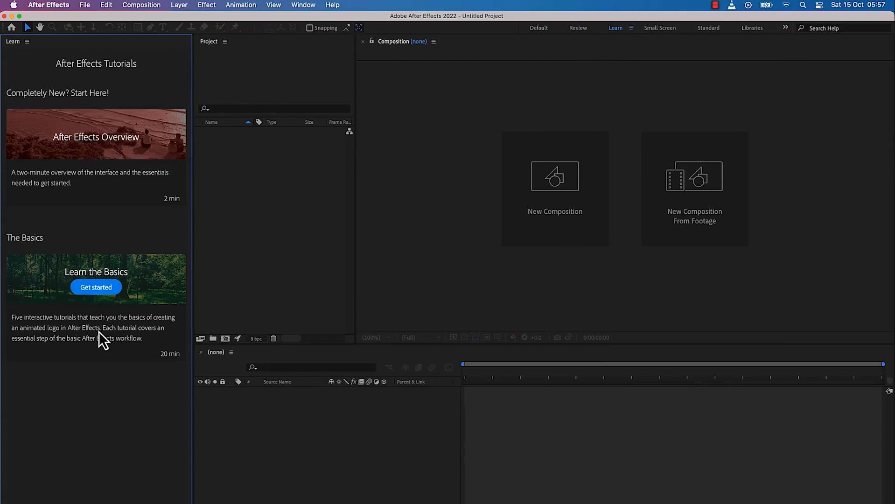
click(663, 28)
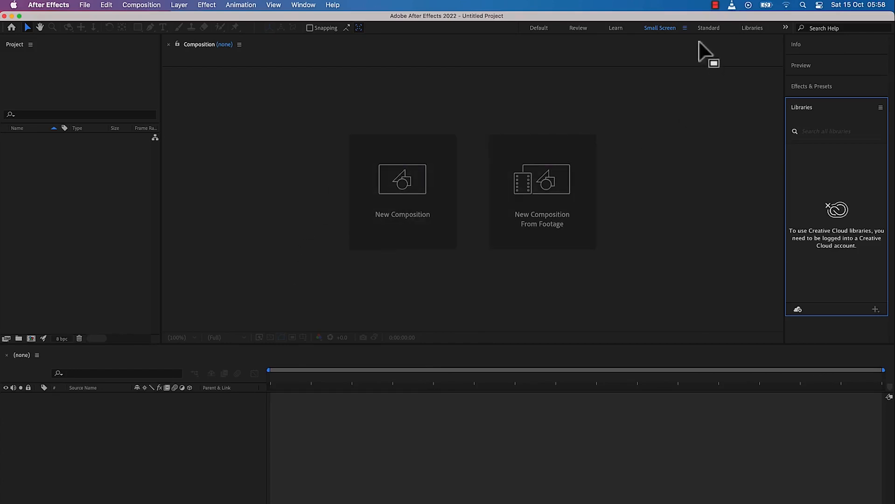
click(715, 29)
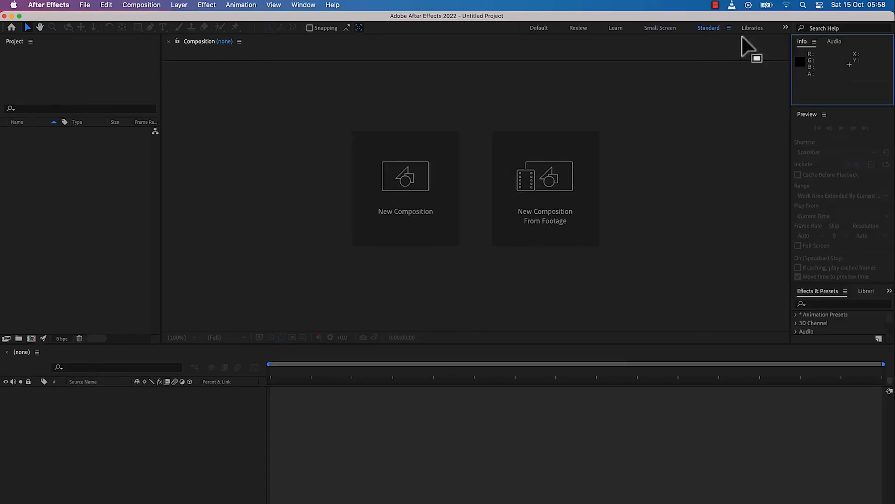
click(755, 29)
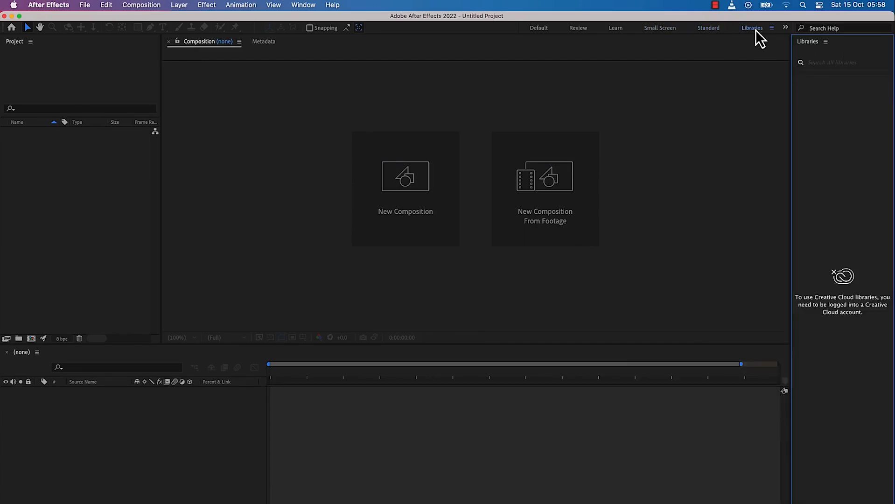
Switch to the Effects workspace and browse the effect categories, expanding 3D Channel, Audio and Blur & Sharpen
click(786, 27)
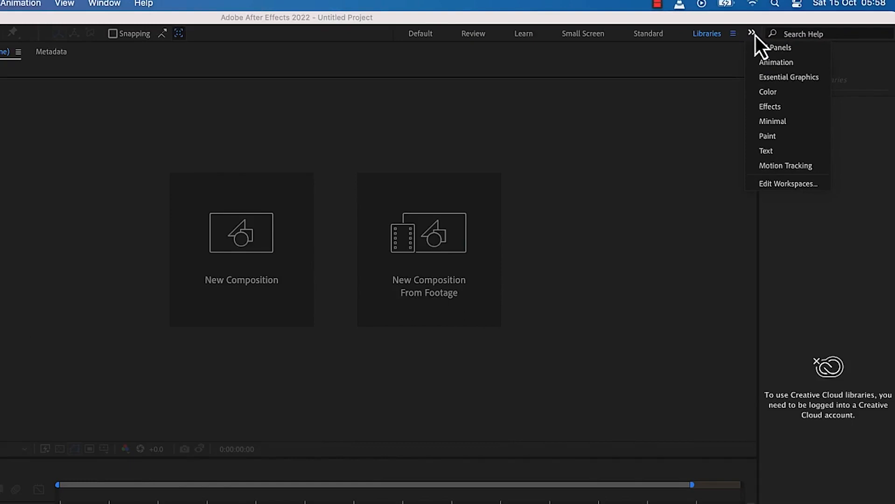
click(771, 112)
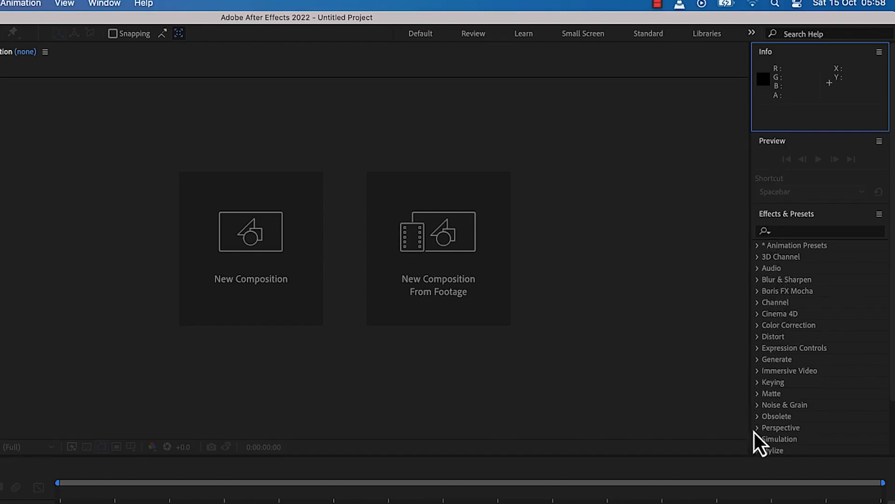
scroll(791, 291, down, 4)
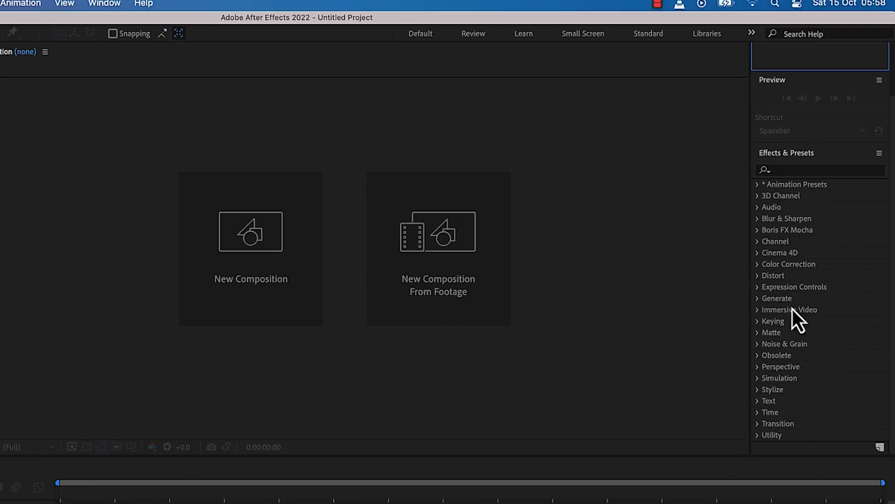
click(801, 172)
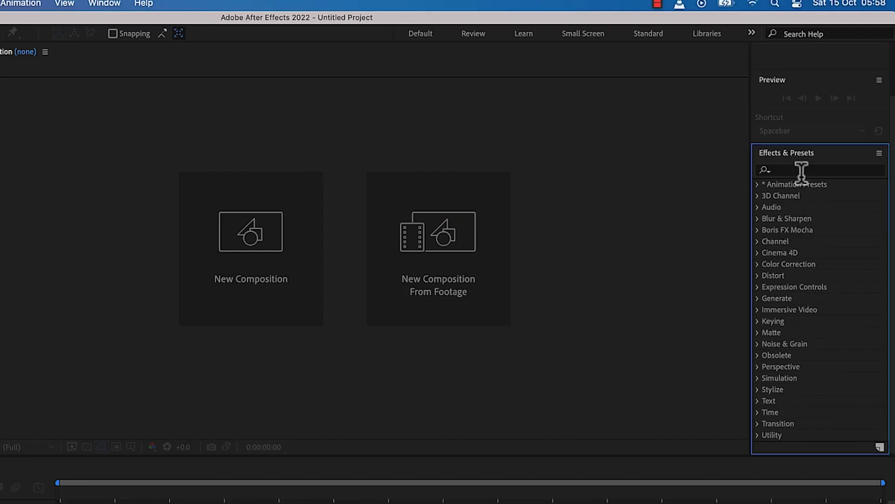
click(800, 171)
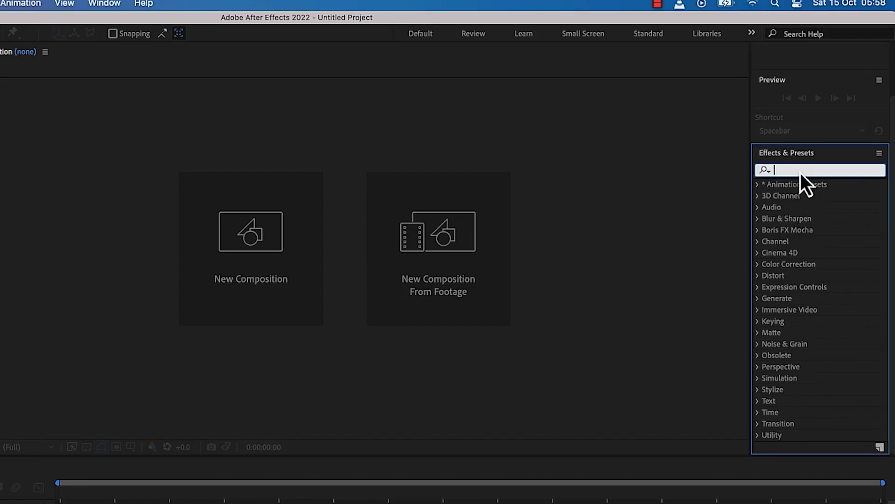
click(759, 197)
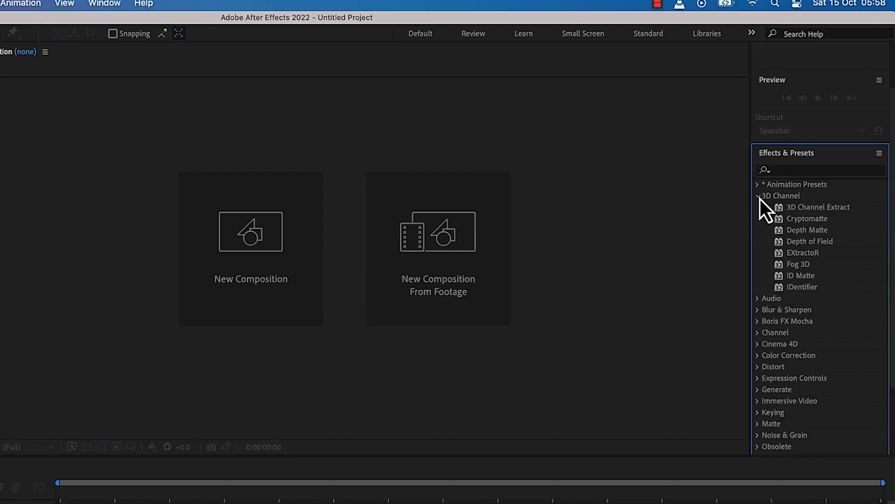
click(758, 300)
click(758, 424)
scroll(810, 212, down, 10)
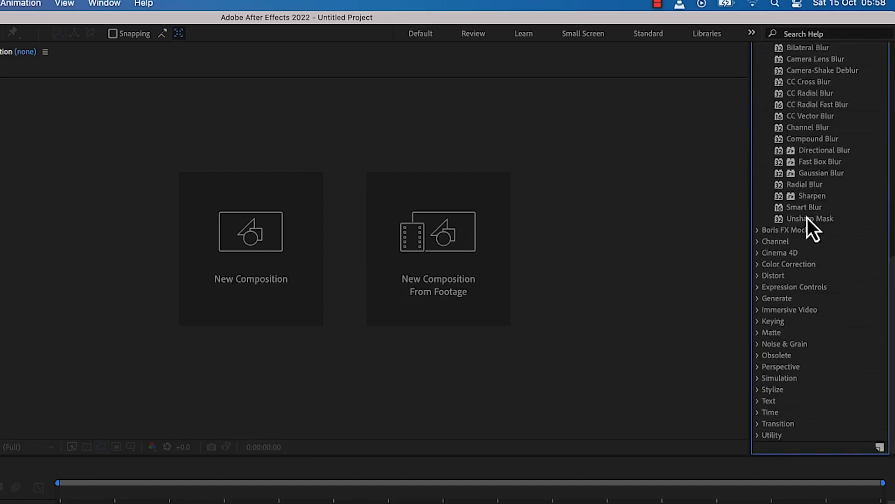
View the Paint and Text workspaces and return to the Default workspace
click(755, 36)
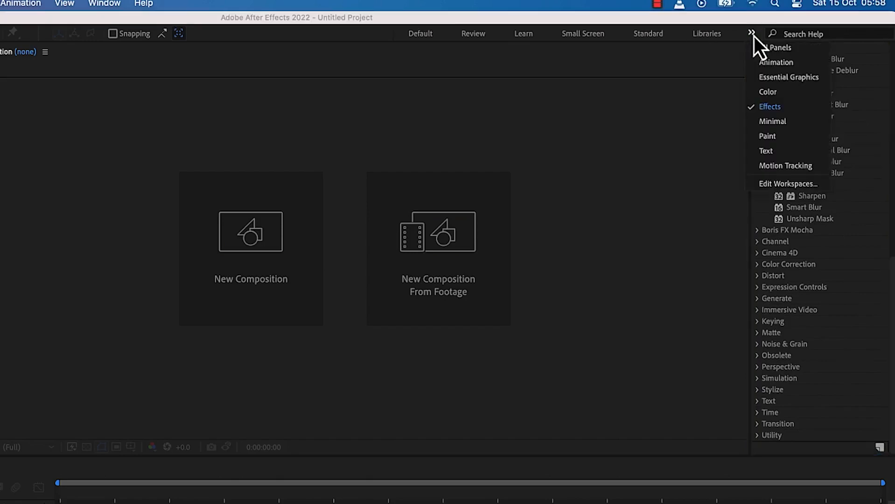
click(800, 137)
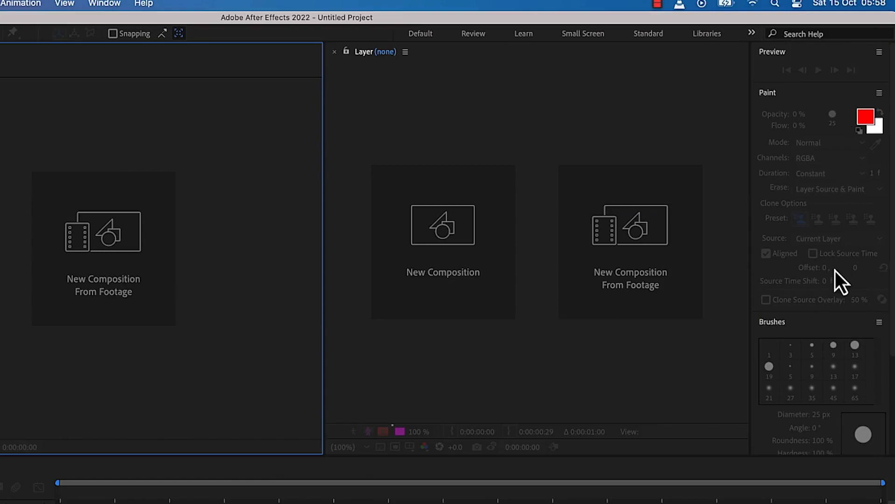
click(755, 35)
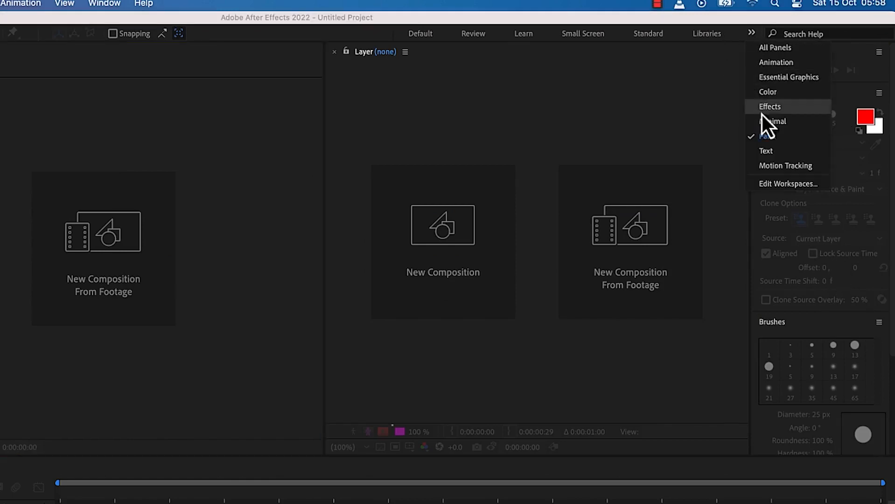
click(794, 152)
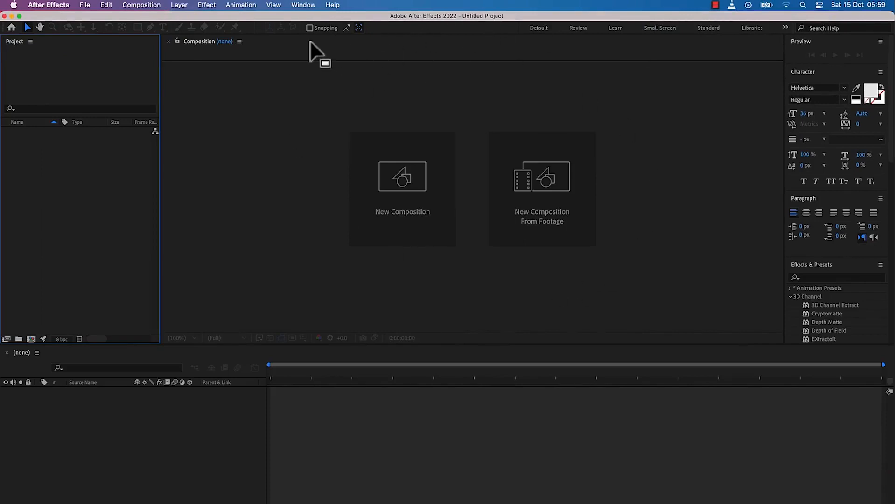
click(542, 29)
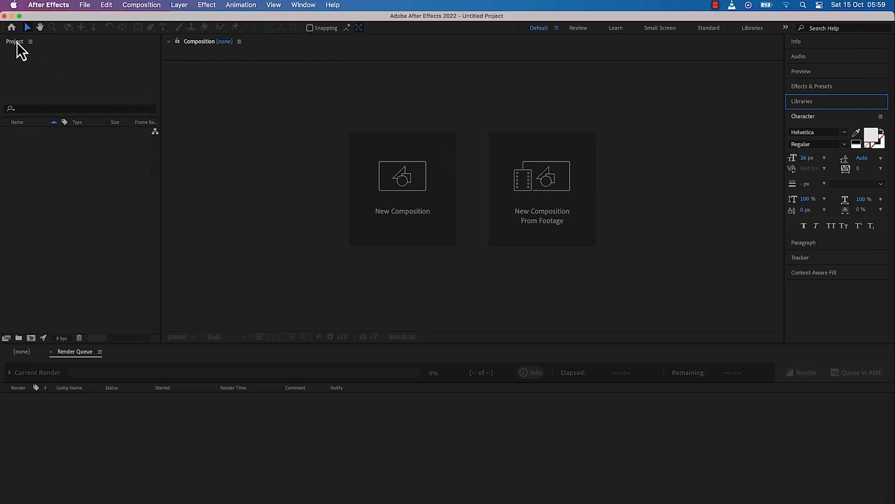
Close the Project panel and reset the Default workspace to its saved layout
right_click(17, 42)
click(25, 52)
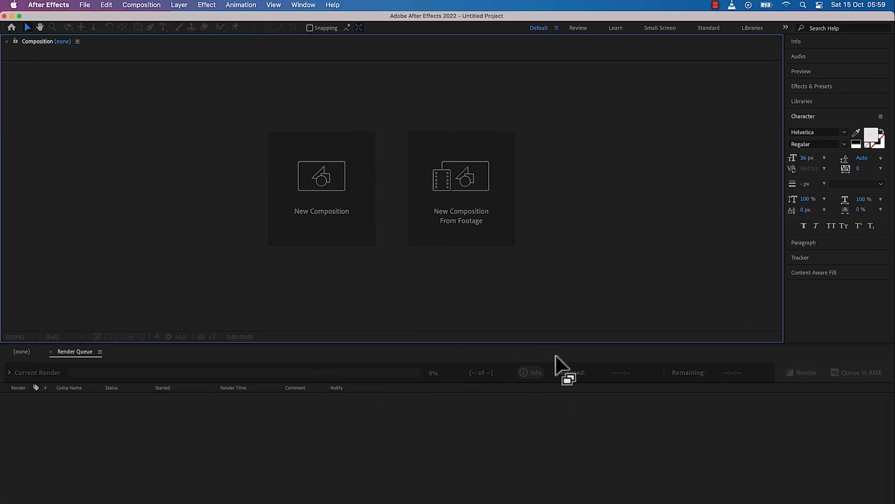
click(557, 31)
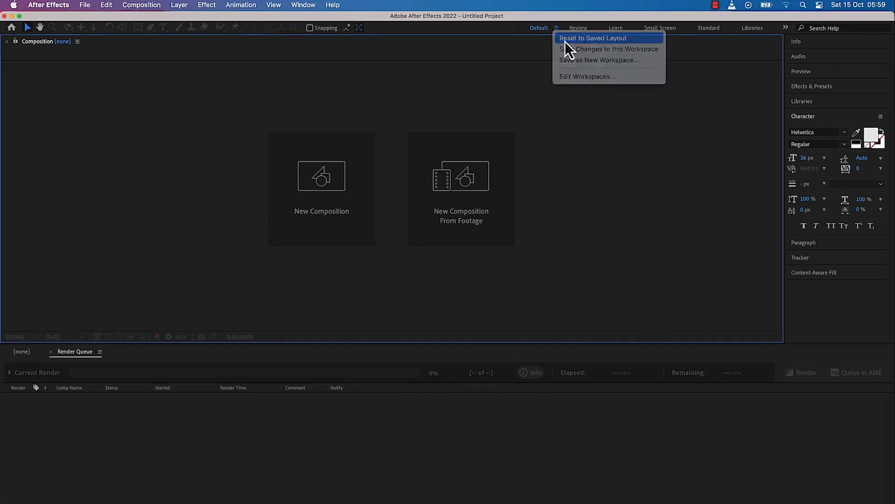
click(565, 41)
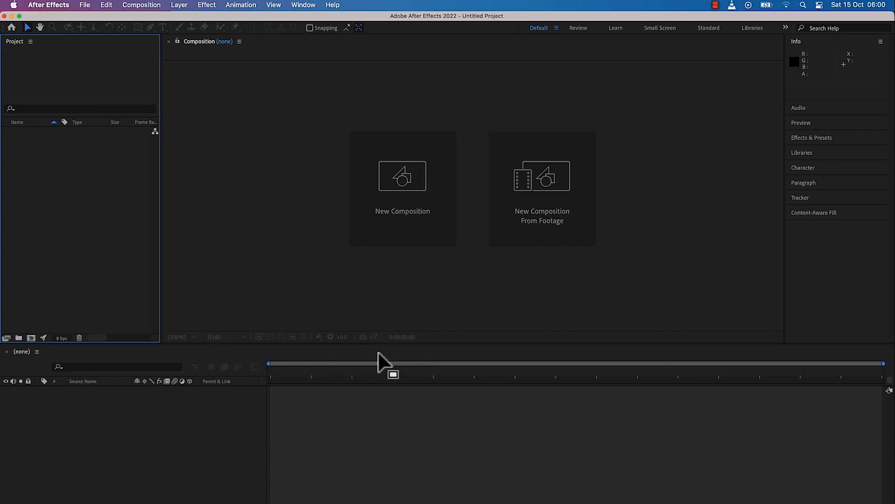
Dock the Timeline panel between the Composition and Info panels, and the Project panel below the Composition panel
drag(378, 353, 776, 178)
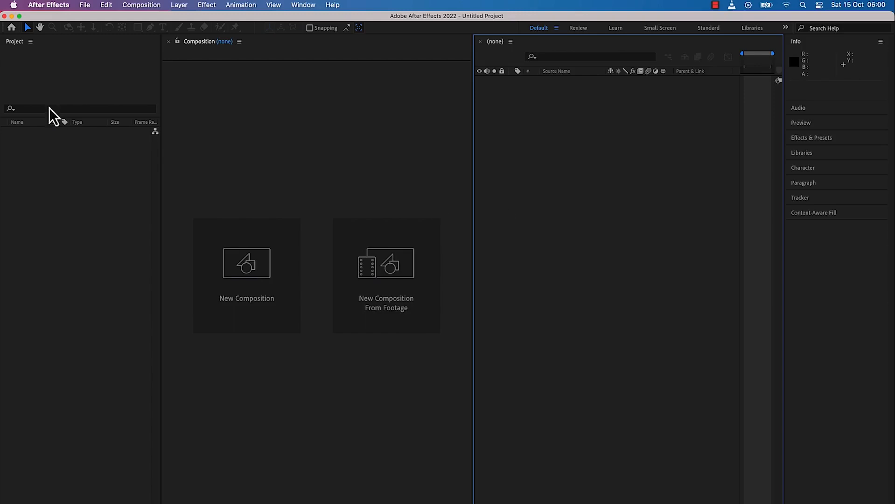
drag(803, 46, 220, 499)
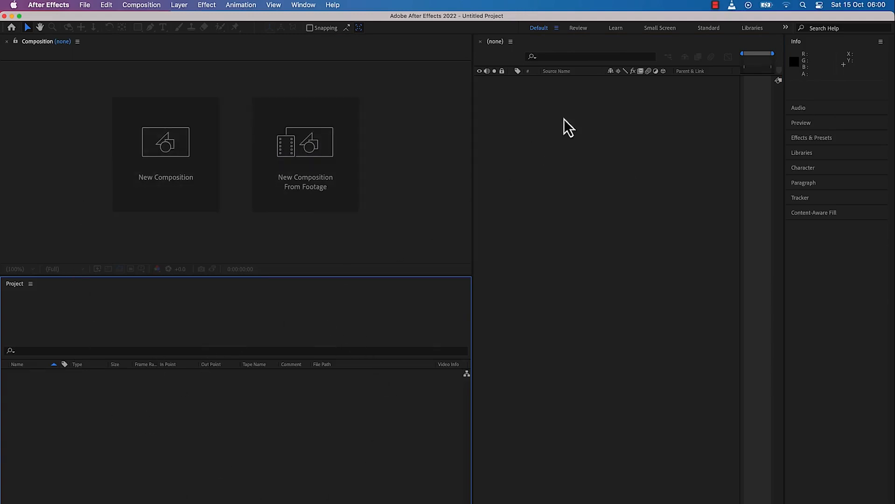
Reset the Default workspace to its saved layout
click(557, 28)
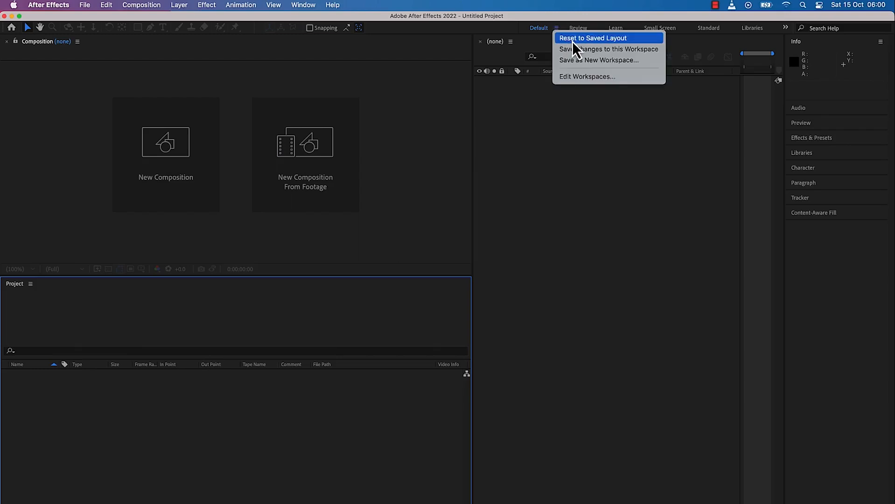
click(573, 41)
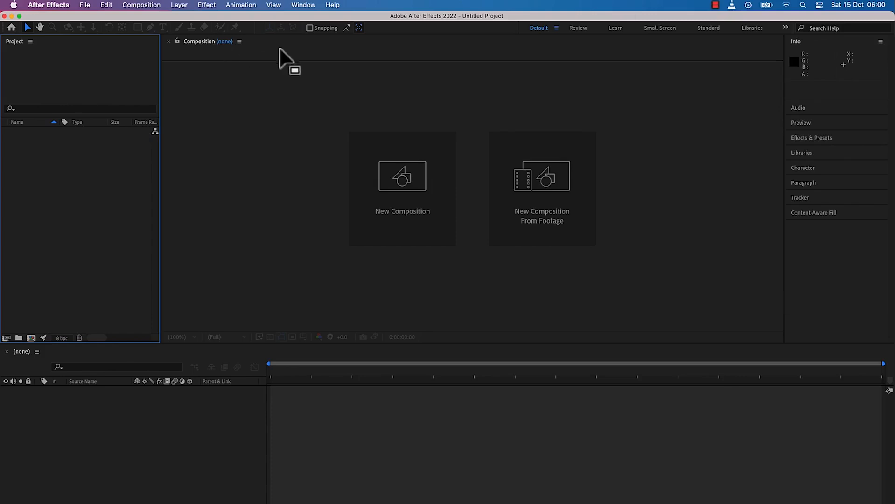
Show the Paint and Lumetri Scopes panels in the Default workspace
click(302, 6)
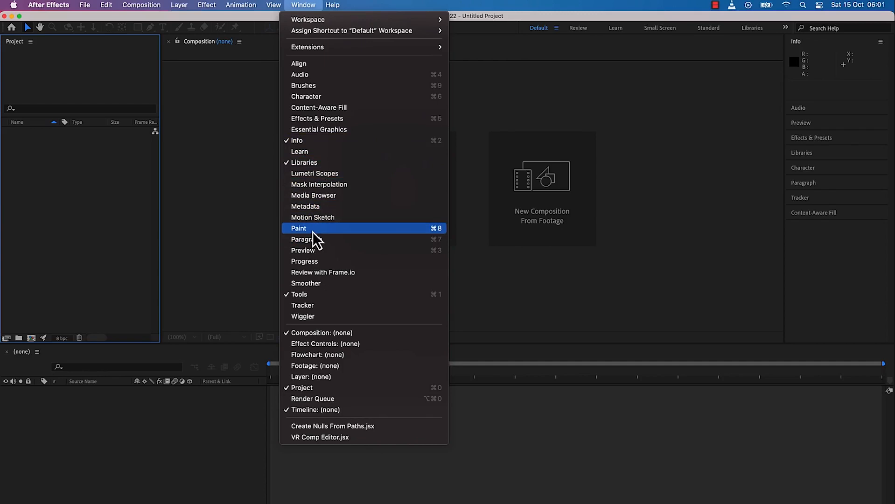
click(354, 232)
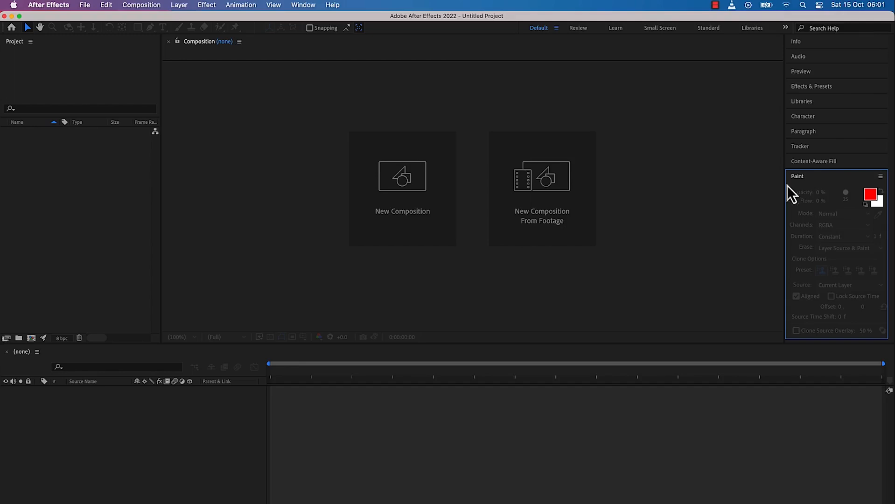
click(309, 7)
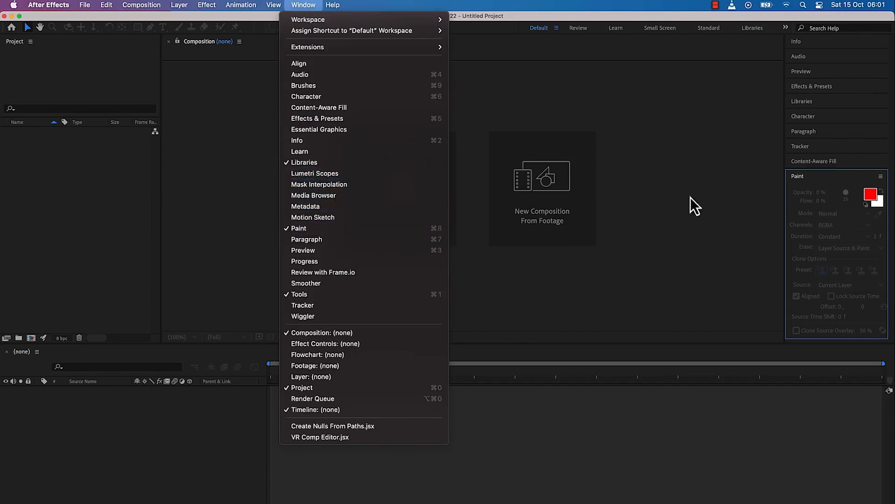
click(352, 176)
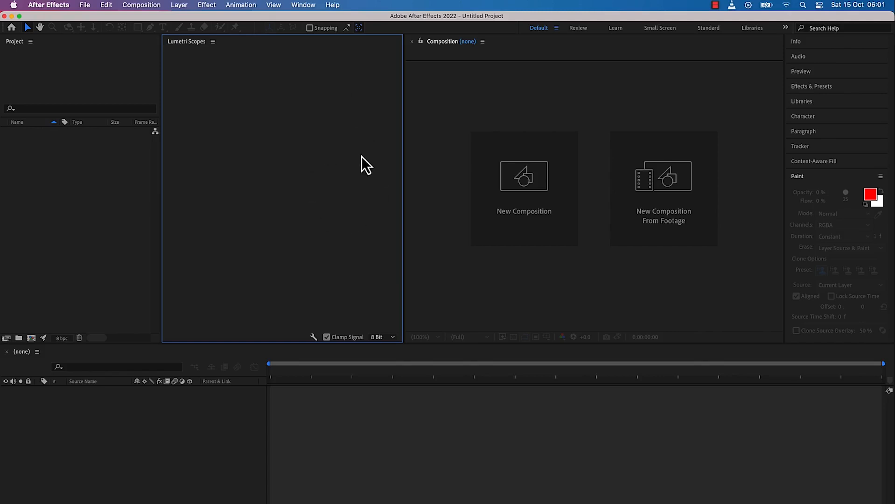
Hide the Paint and Lumetri Scopes panels again
click(301, 6)
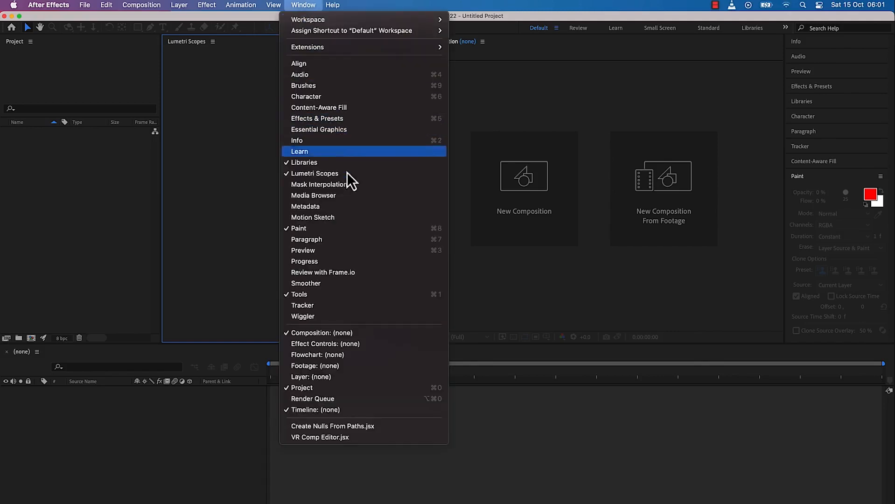
click(361, 226)
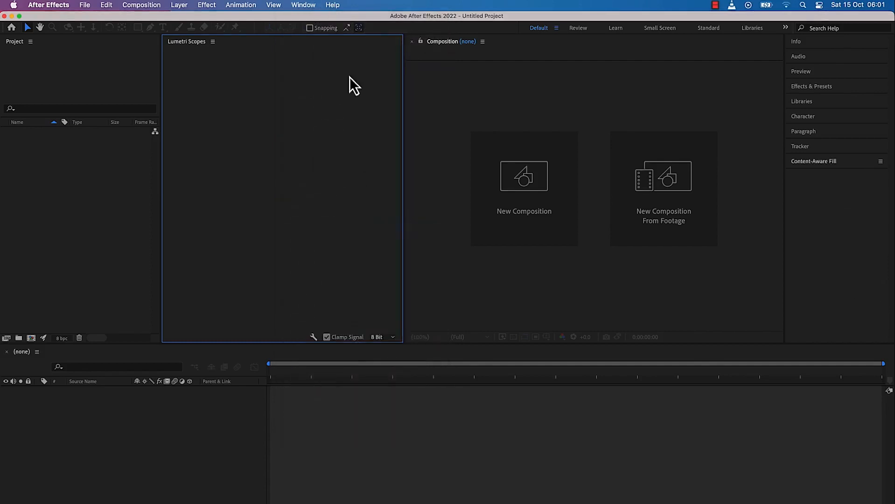
click(298, 7)
click(352, 171)
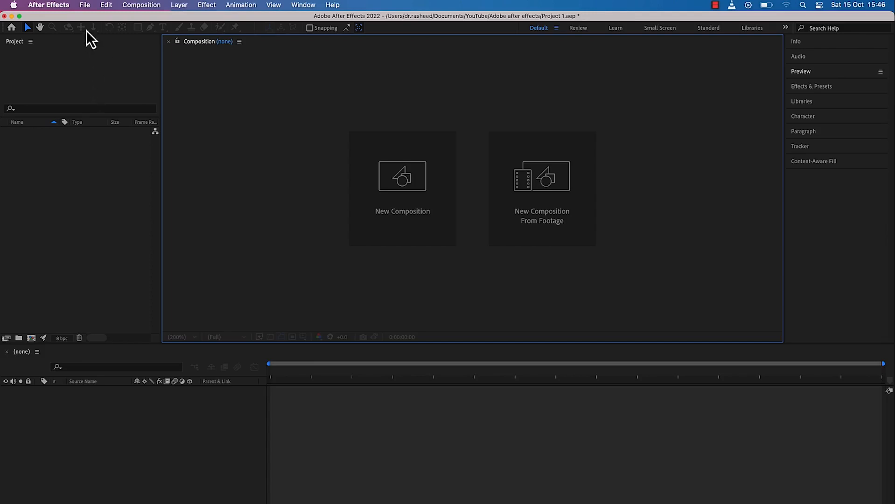
Save the project as Project 1.aep in the Adobe after effects folder, replacing the existing file
click(85, 6)
mouse_move(185, 106)
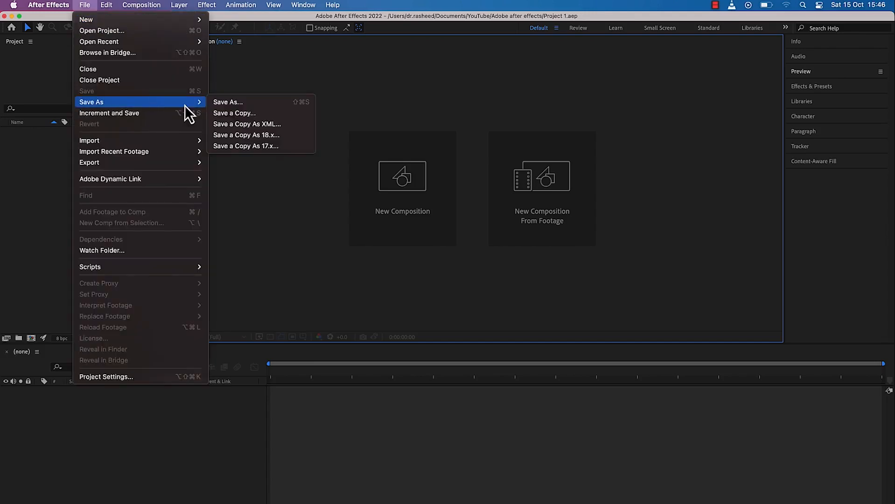
click(229, 106)
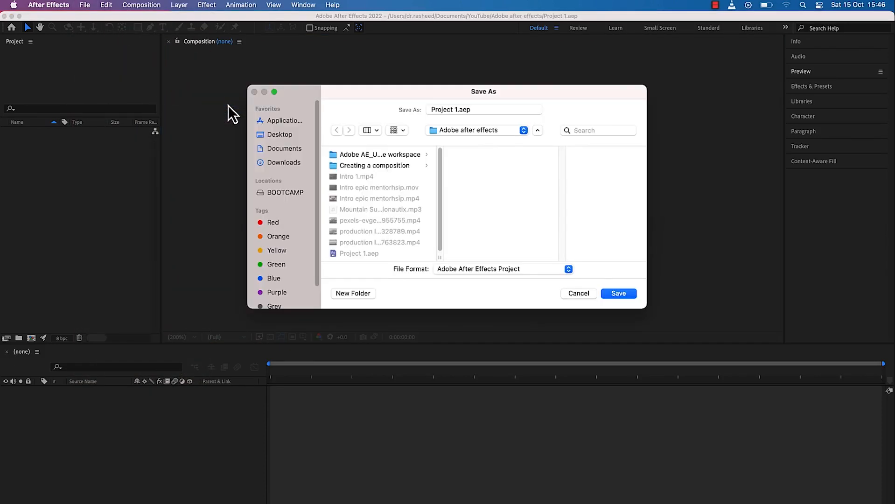
click(453, 106)
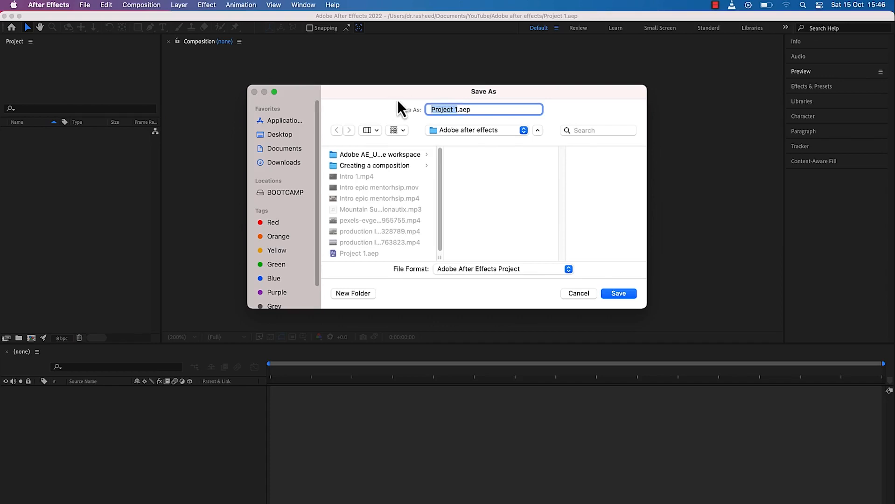
key(Right)
click(280, 149)
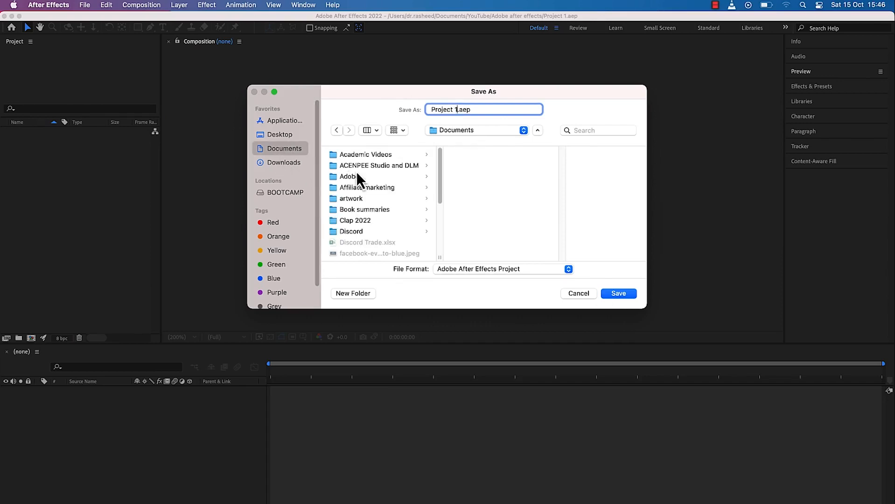
click(483, 130)
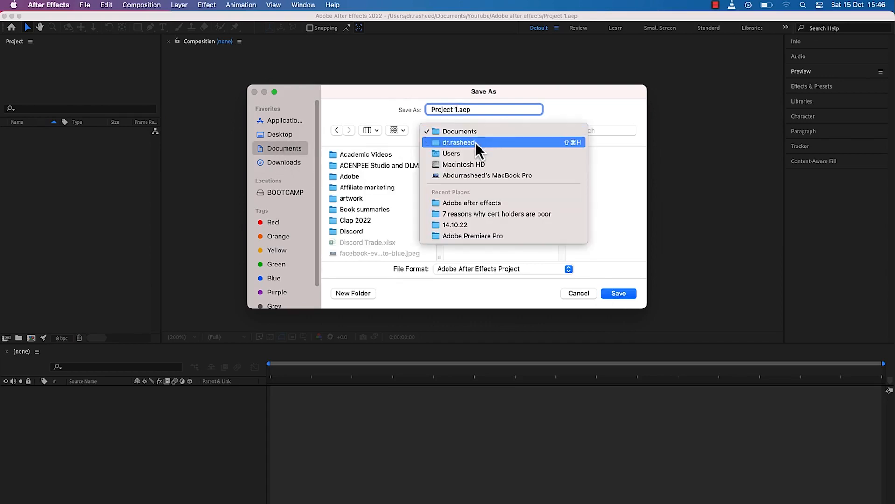
click(486, 208)
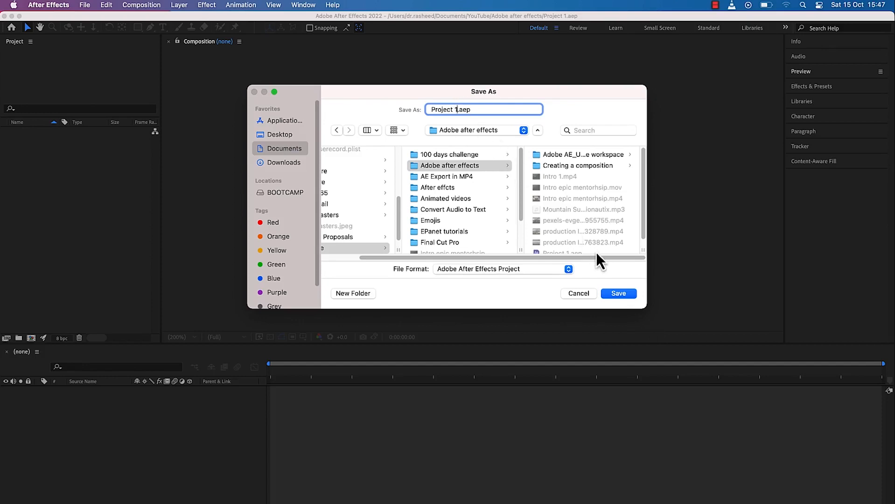
click(614, 292)
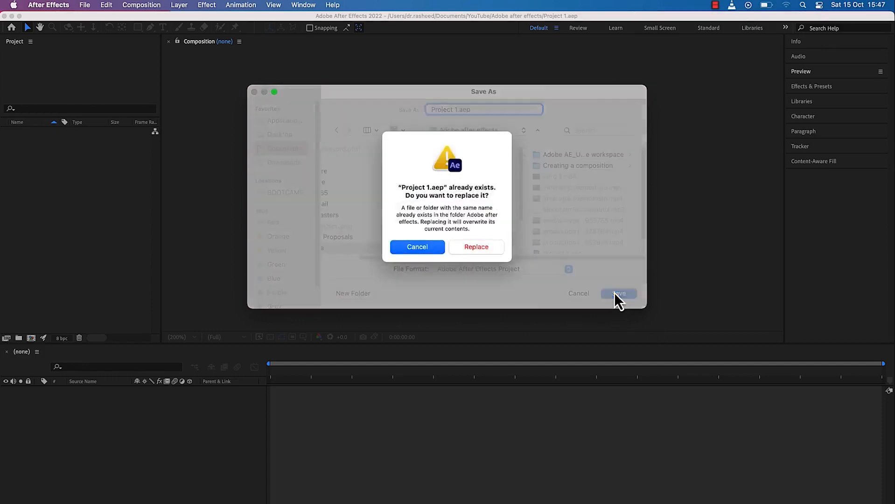
click(476, 244)
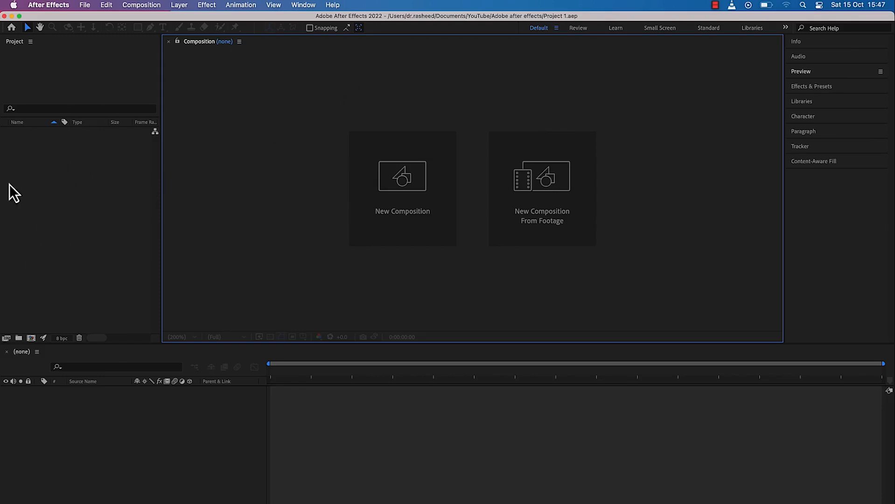
Import the Mountain MP3 track, the pexels MP4 clip and both production ID MP4 clips from the Adobe after effects folder
double_click(63, 175)
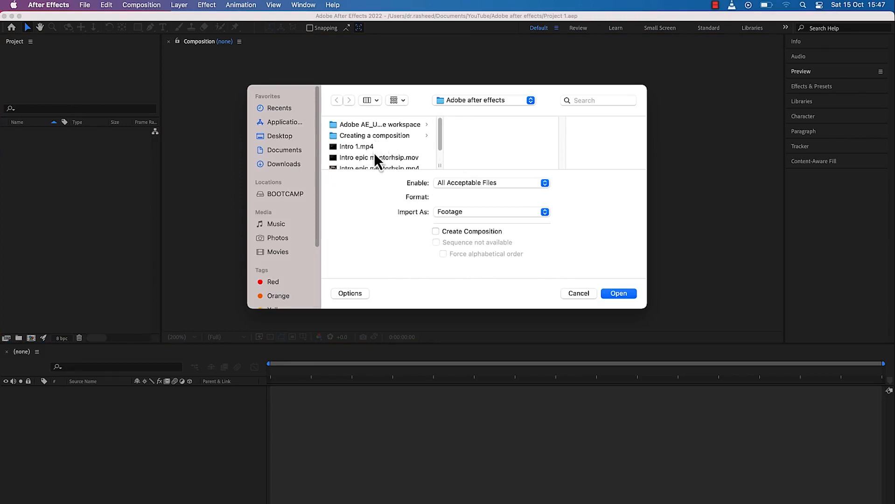
scroll(374, 153, down, 1)
scroll(375, 153, down, 1)
scroll(375, 154, down, 1)
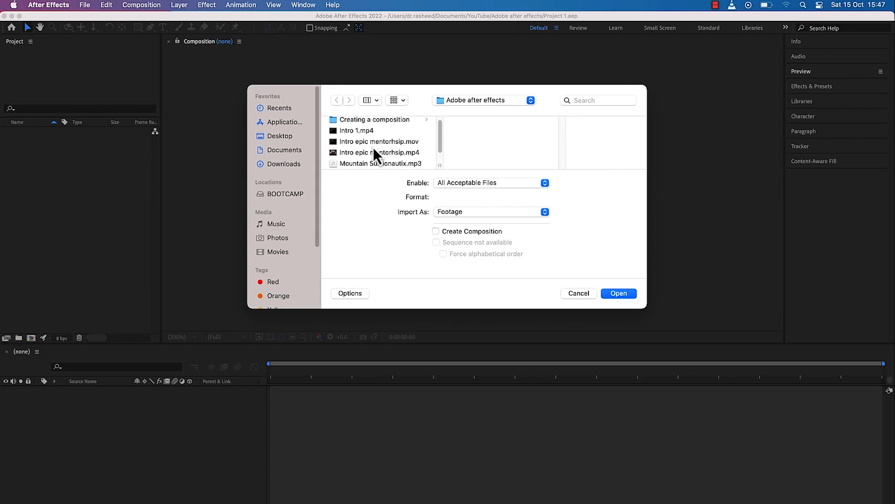
scroll(373, 147, down, 5)
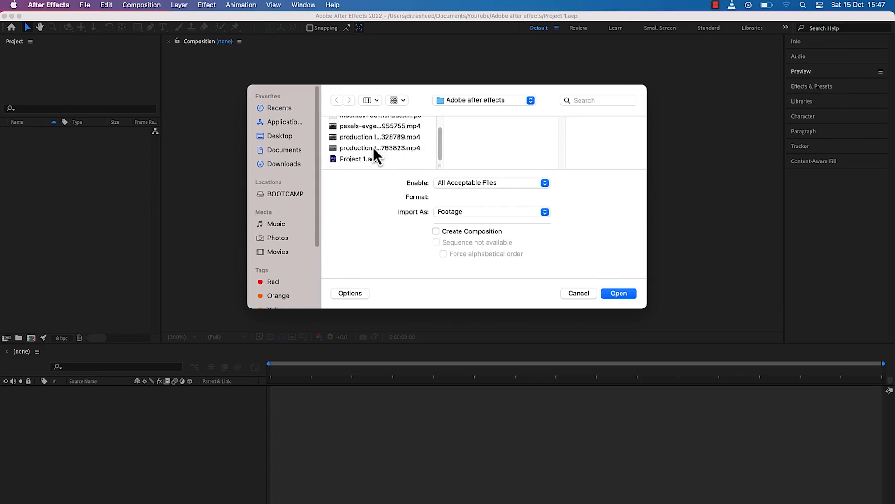
click(365, 148)
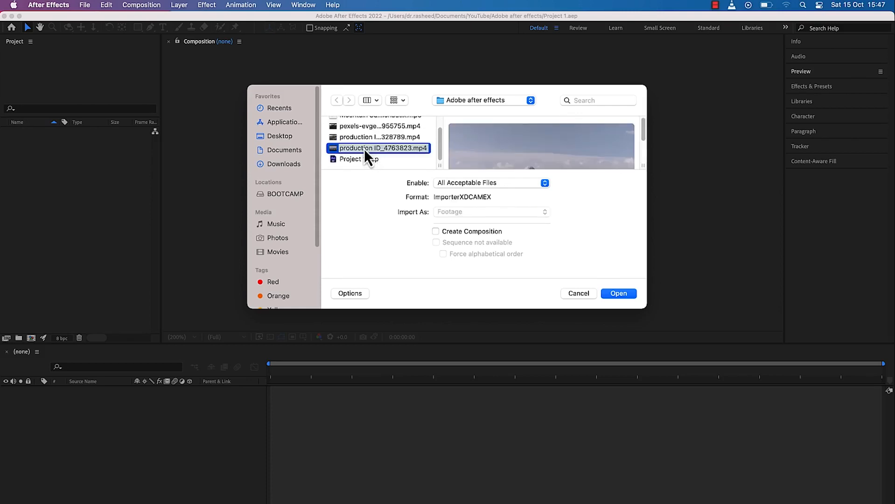
scroll(443, 145, up, 3)
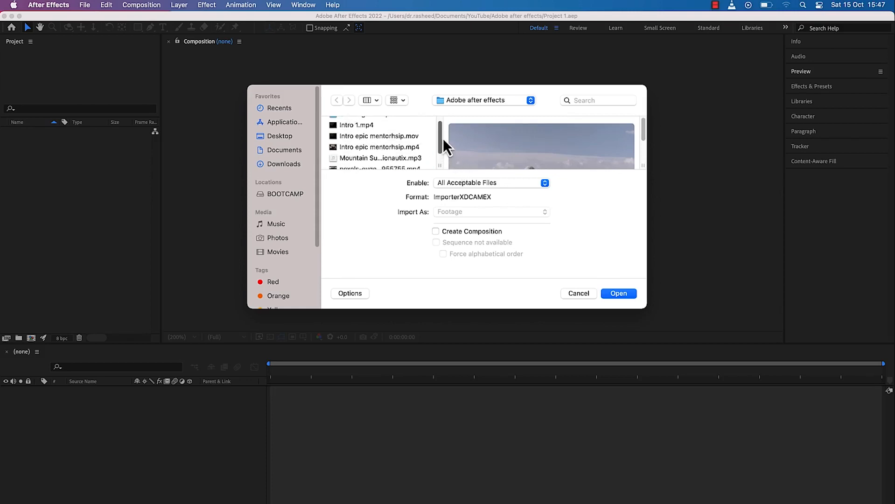
scroll(444, 140, down, 2)
shift+click(409, 136)
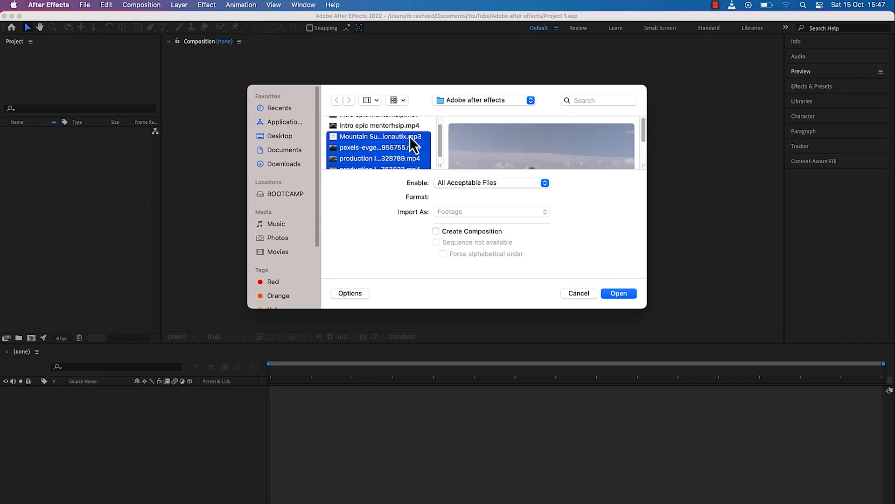
click(619, 293)
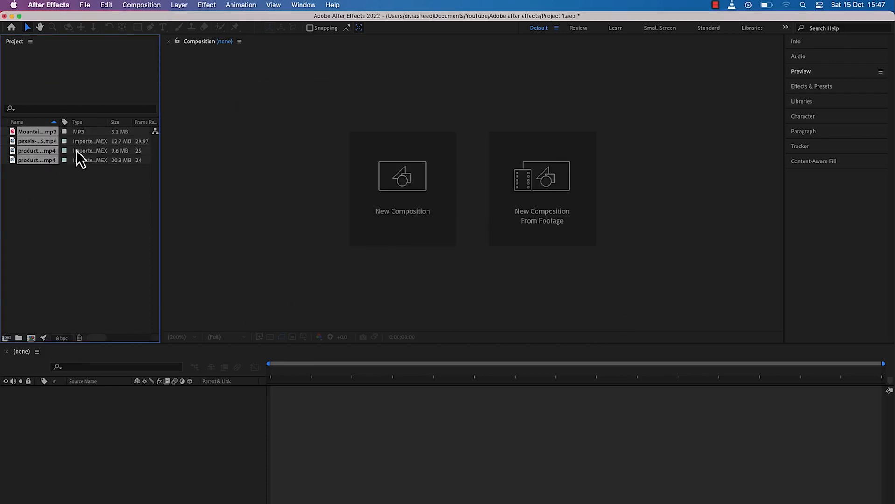
Widen the Project panel to expose the In Point and Out Point columns, and inspect the pexels clip's details
click(62, 185)
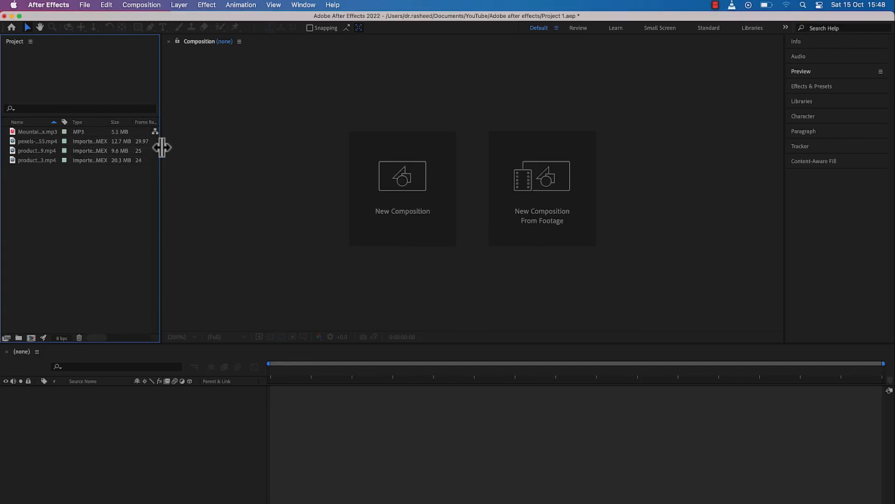
drag(160, 146, 287, 146)
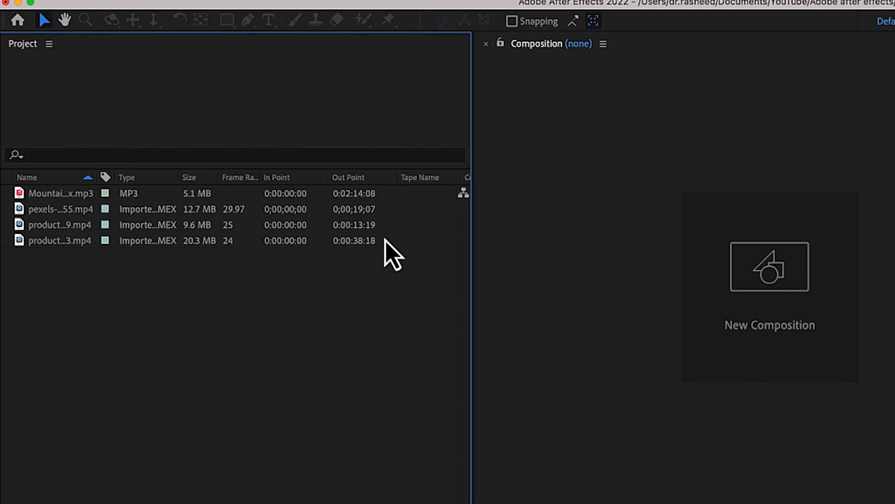
click(65, 215)
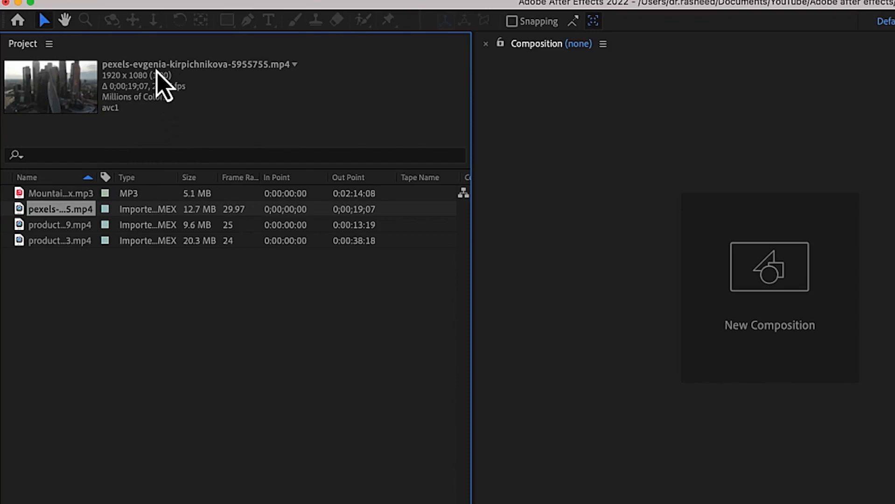
click(101, 438)
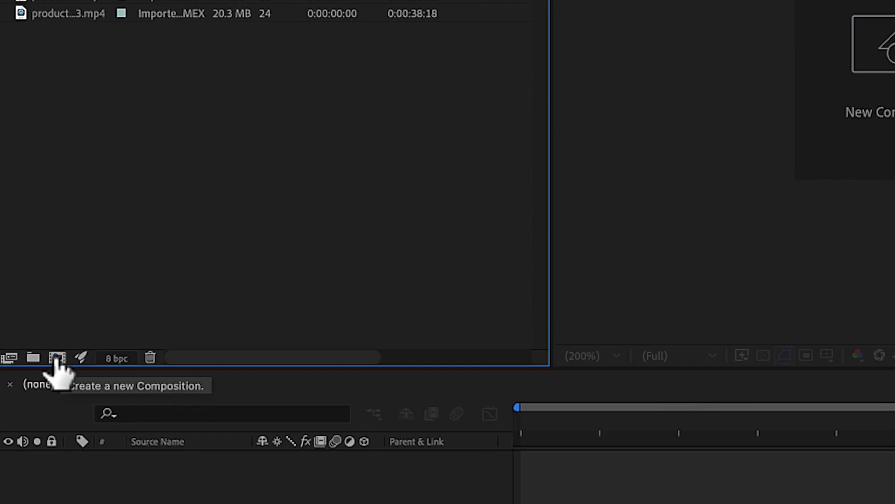
Start a new composition and name it "Adobe after effects 1"
click(56, 361)
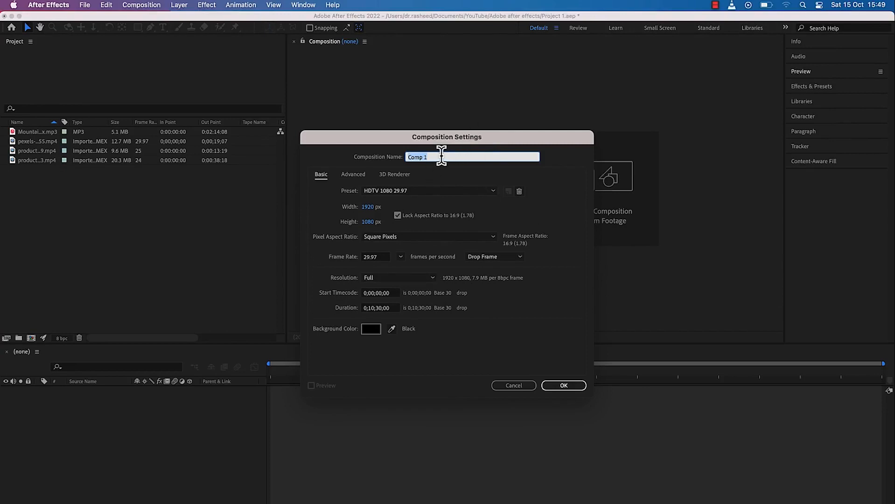
text(Adobe after effects 1)
Review the preset and frame rate choices for the composition, keeping HDTV 1080 29.97 and 29.97 frames per second
click(465, 194)
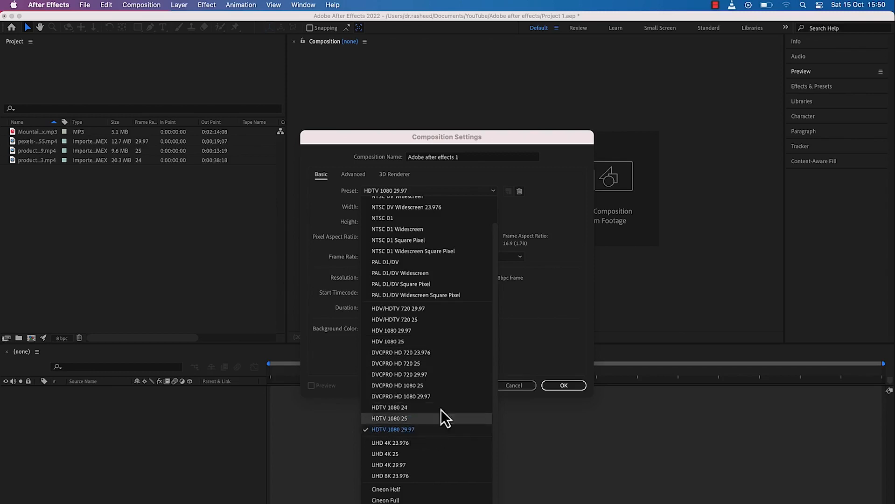
click(555, 288)
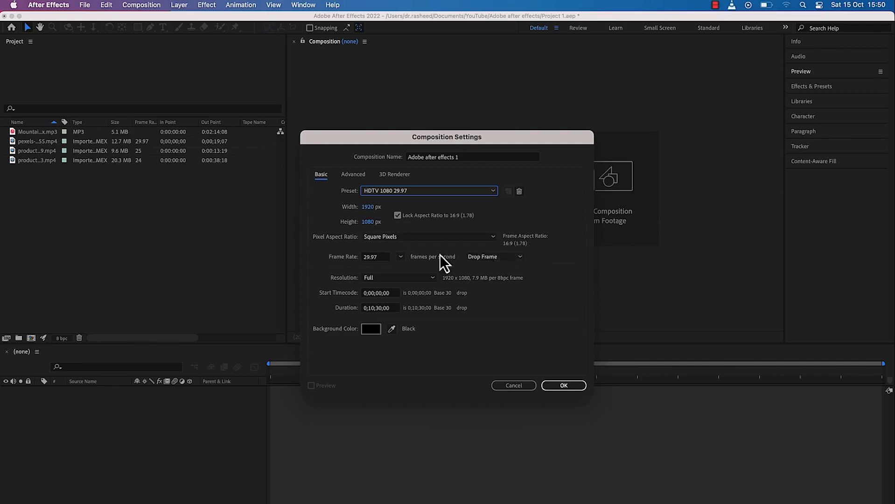
click(401, 258)
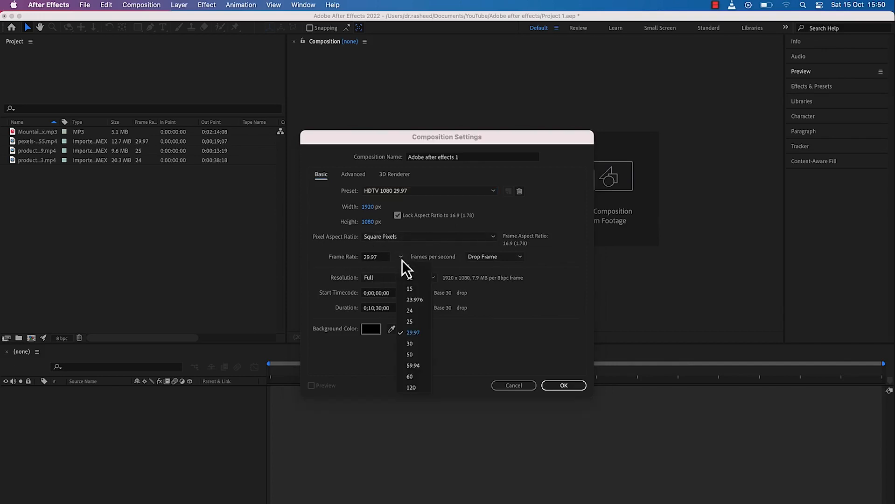
click(402, 259)
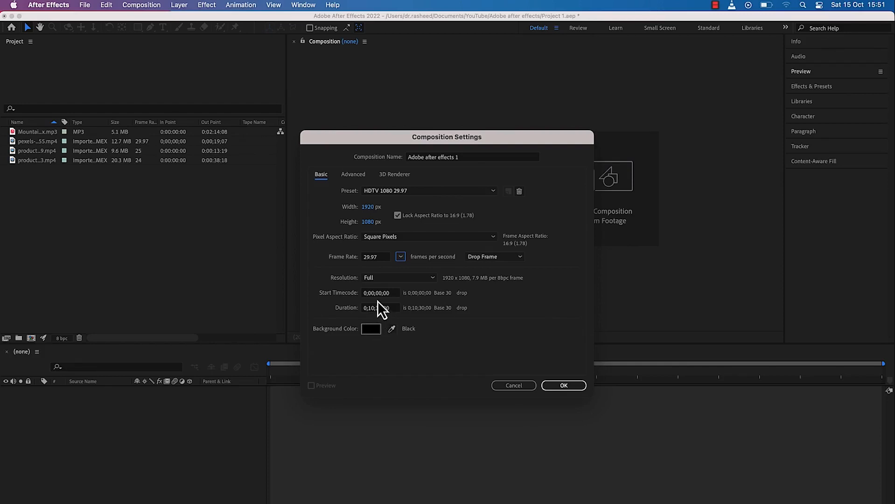
Try out several red, pink and purple background colours for the composition, and discard the choice
click(377, 330)
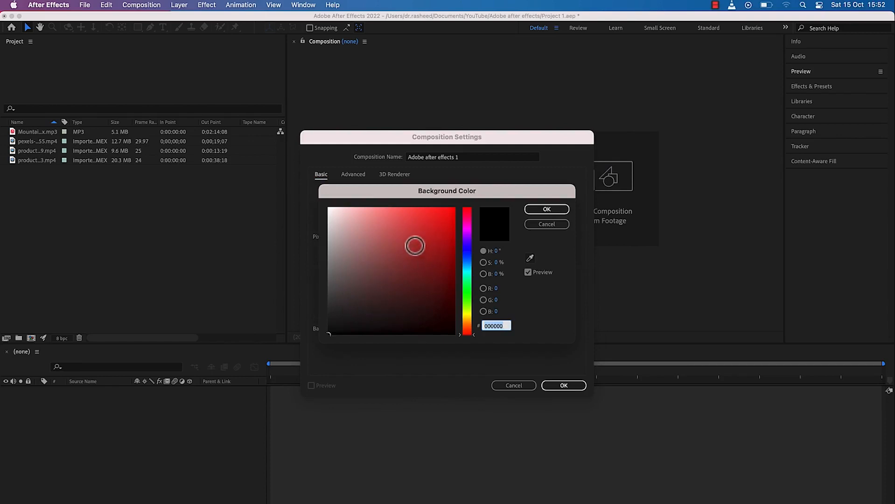
drag(423, 238, 408, 257)
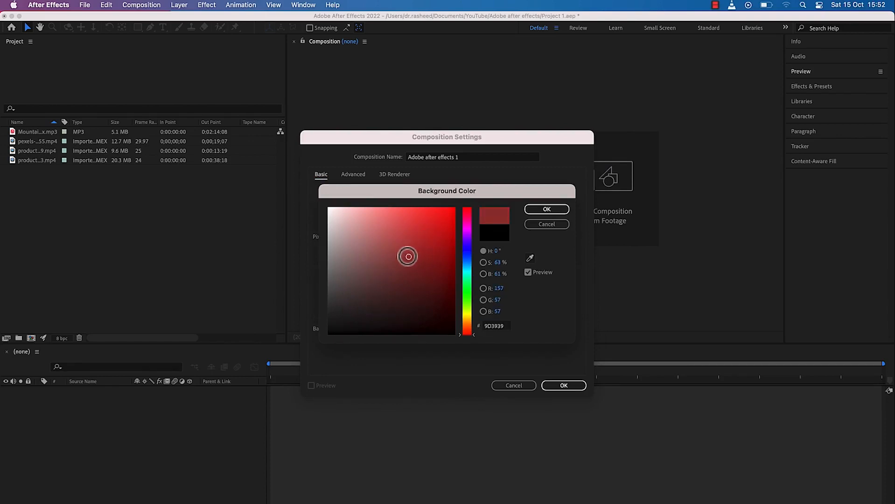
click(393, 224)
drag(475, 253, 459, 229)
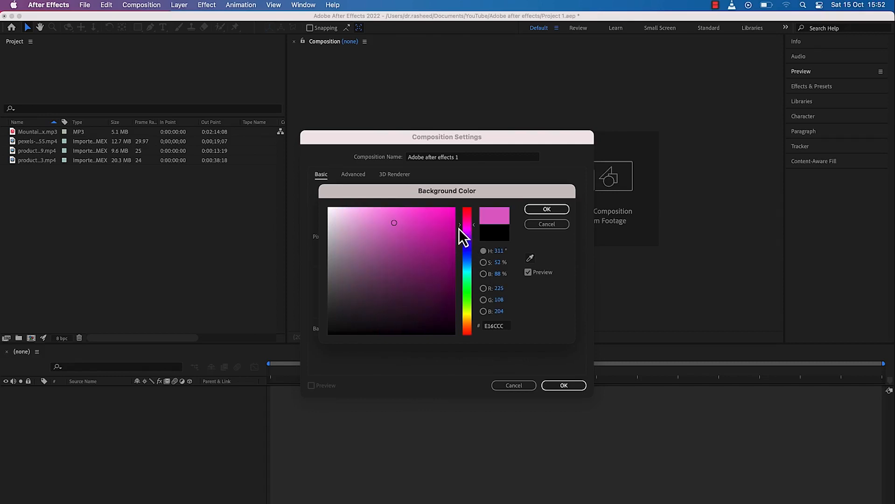
click(432, 247)
click(400, 311)
click(367, 257)
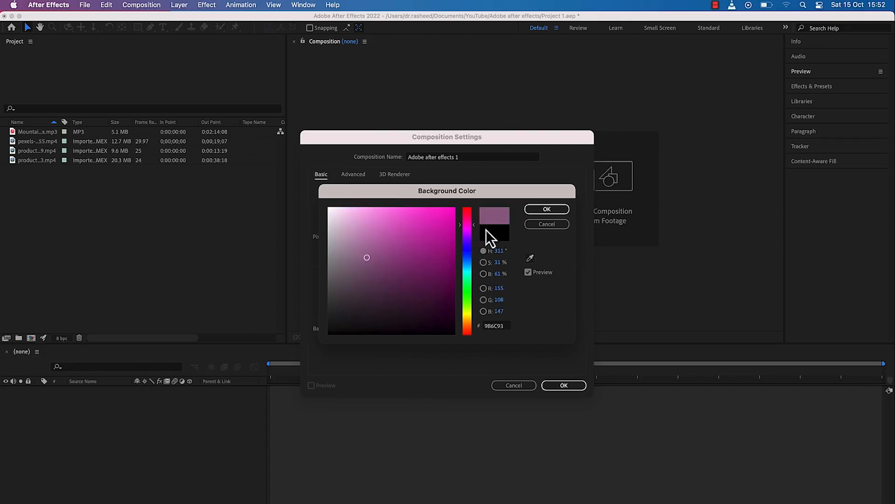
click(537, 228)
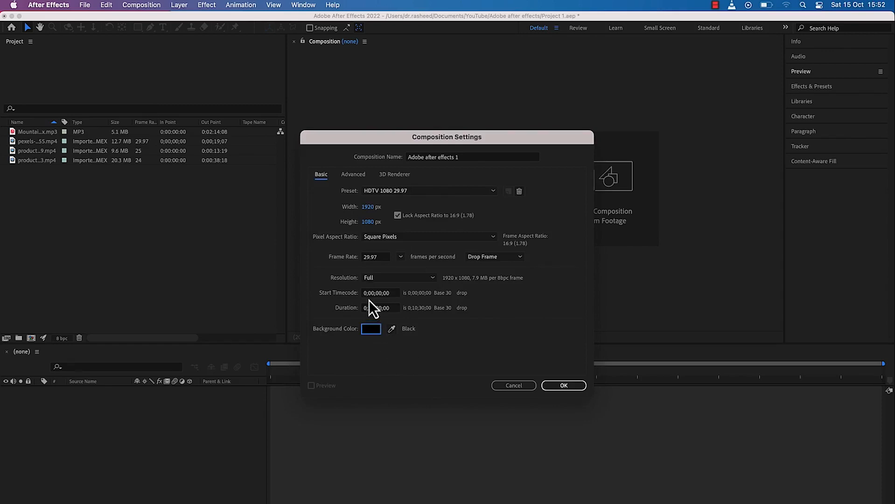
Review the composition's Advanced and 3D Renderer settings, and create the composition with the current basic settings
click(354, 178)
click(388, 177)
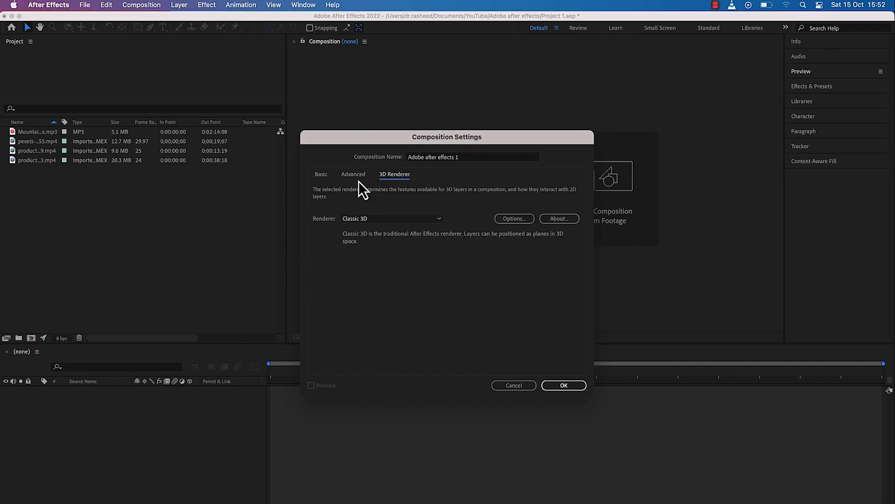
click(355, 178)
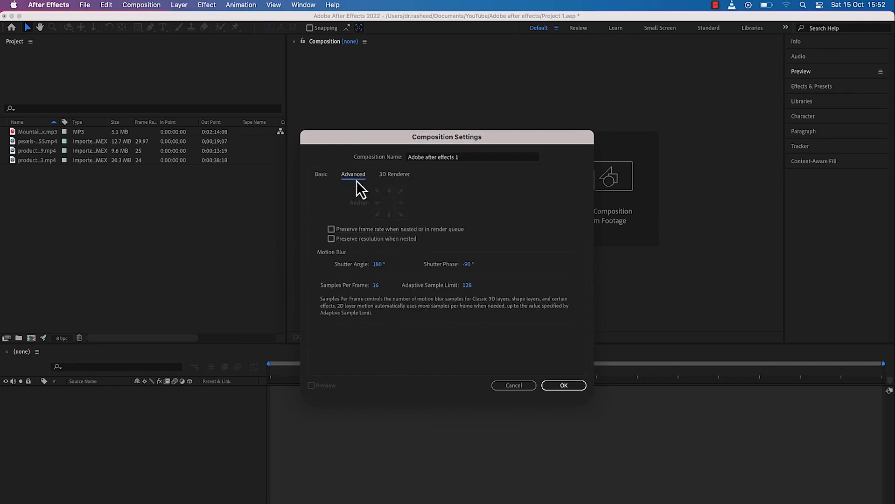
click(390, 175)
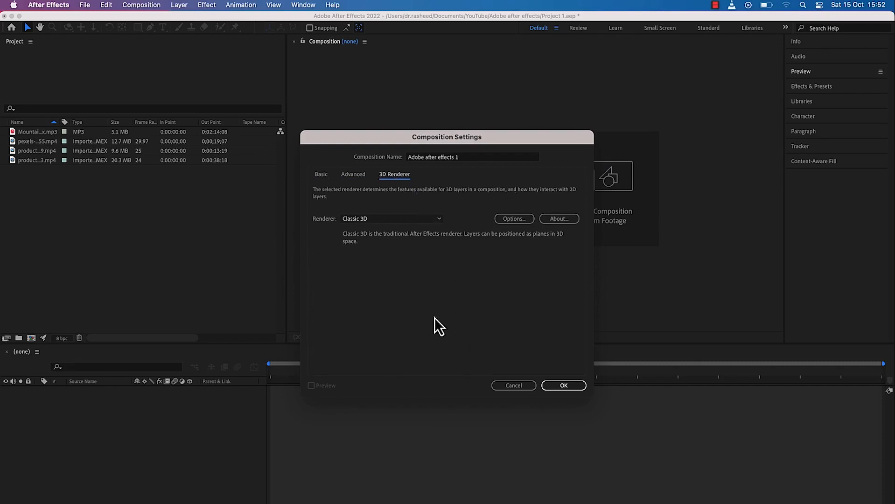
click(322, 175)
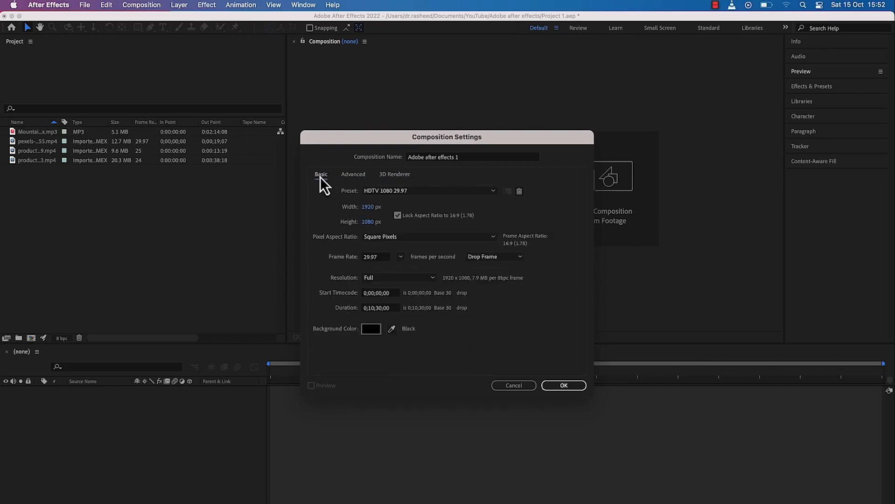
click(564, 386)
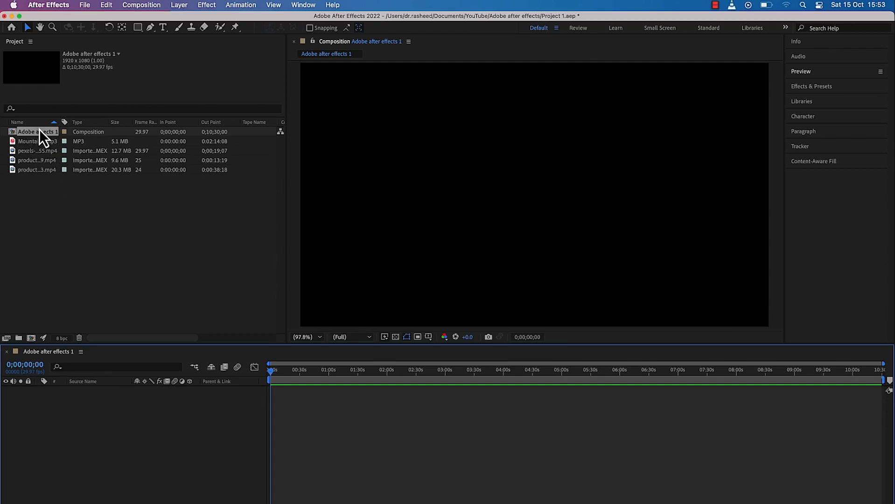
Create a new composition from the 24 fps production ID_4763823 clip and reveal its layer's Scale property
click(81, 253)
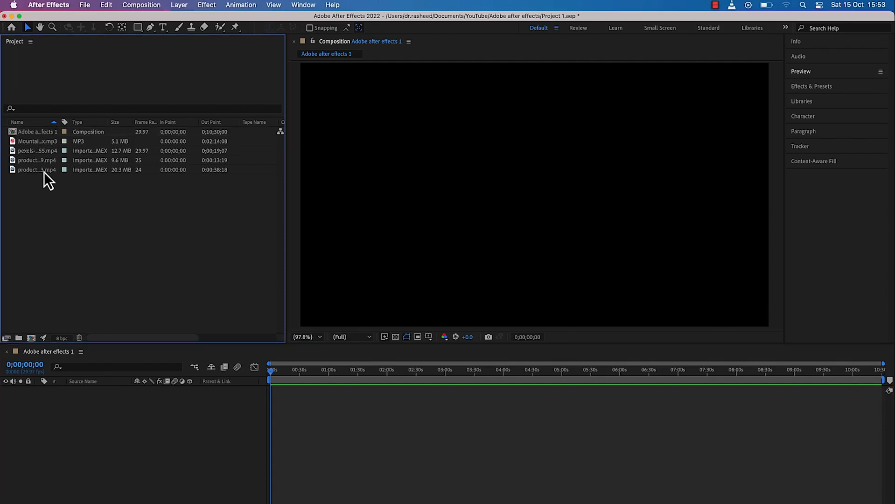
drag(44, 172, 31, 338)
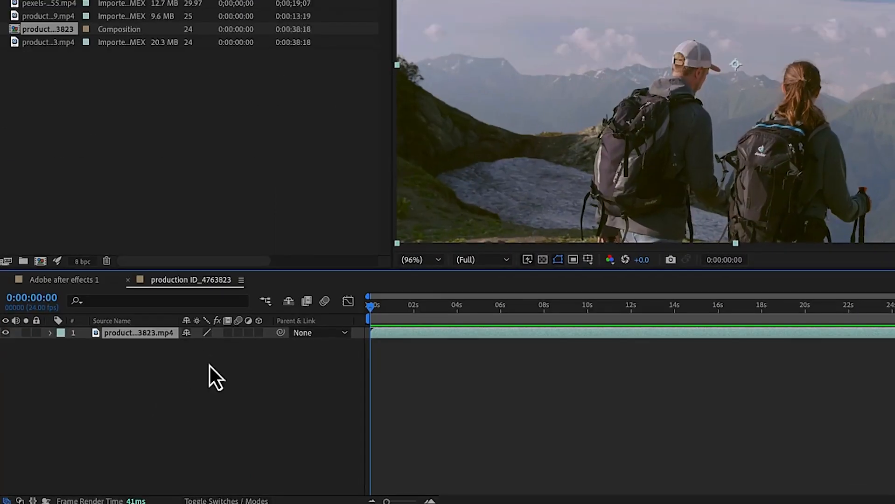
key(s)
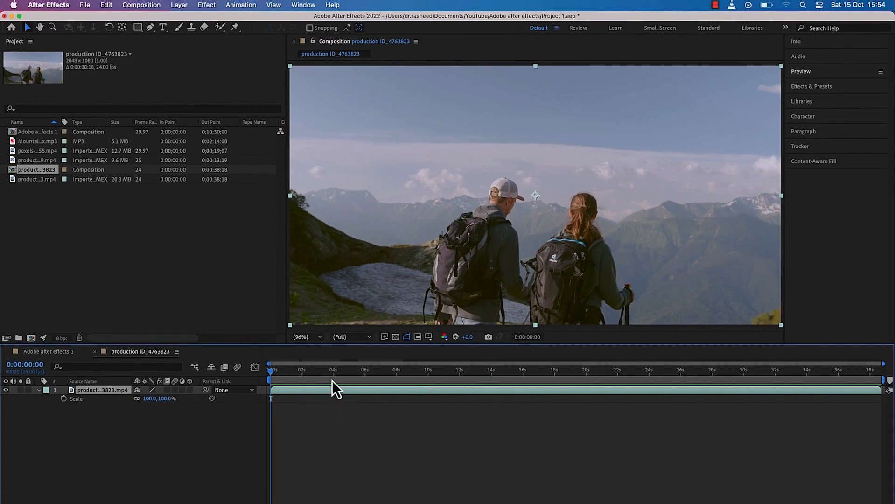
Scrub through the hikers clip, stop at 0:00:05:16 and set the composition viewer's resolution to Quarter
drag(272, 372, 463, 351)
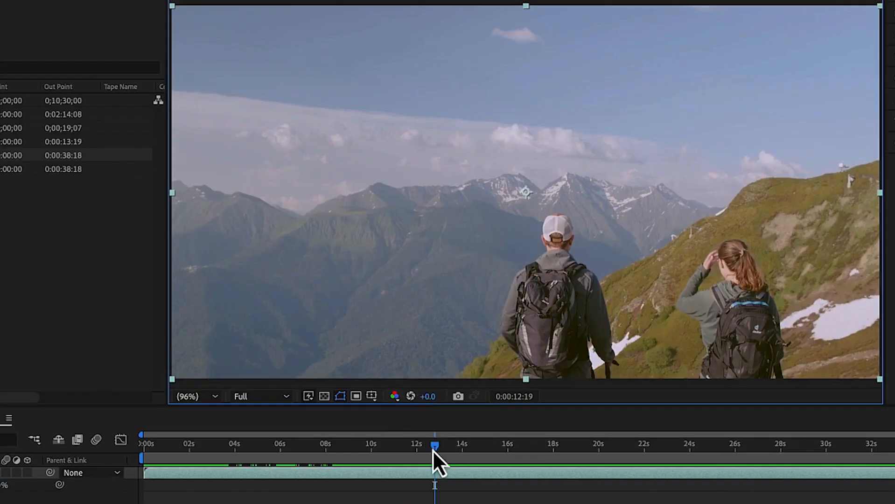
drag(436, 449, 274, 445)
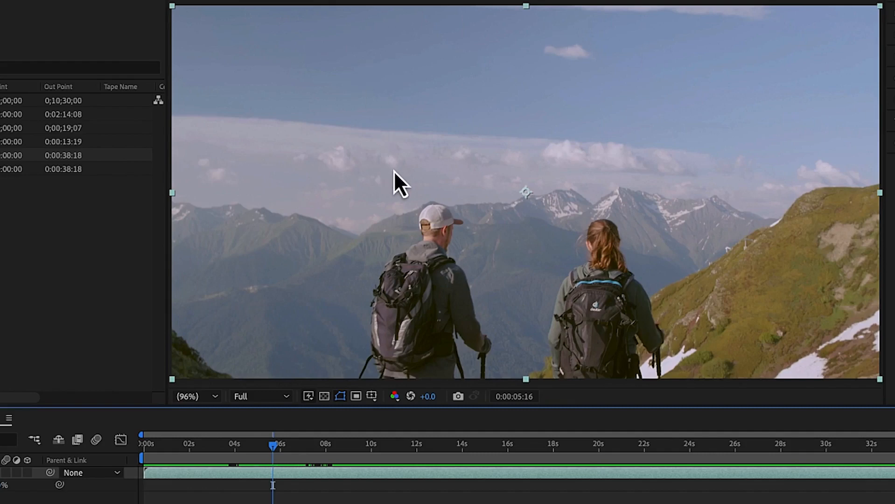
click(285, 397)
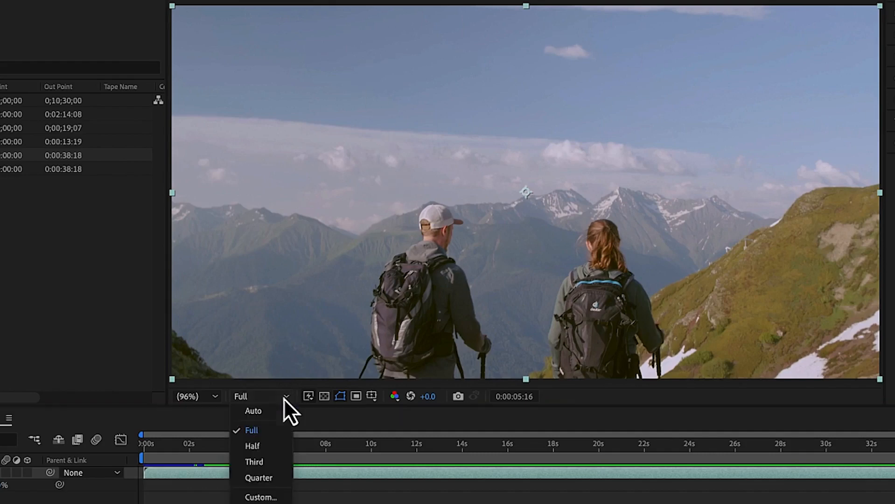
click(259, 478)
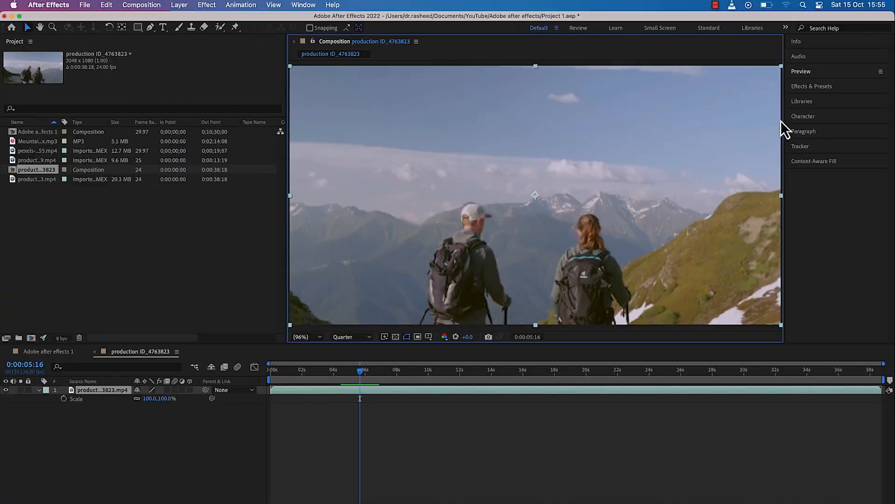
Expand the Preview settings and review the preview resolution choices, keeping Auto
click(809, 72)
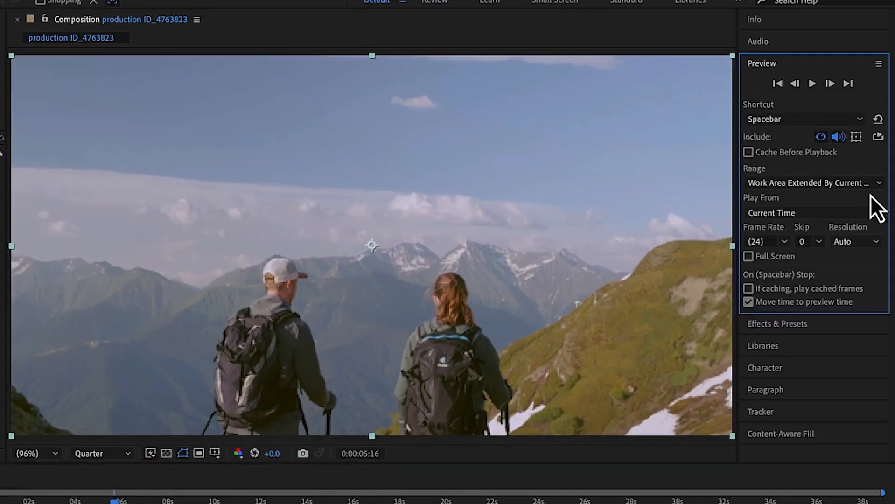
click(876, 241)
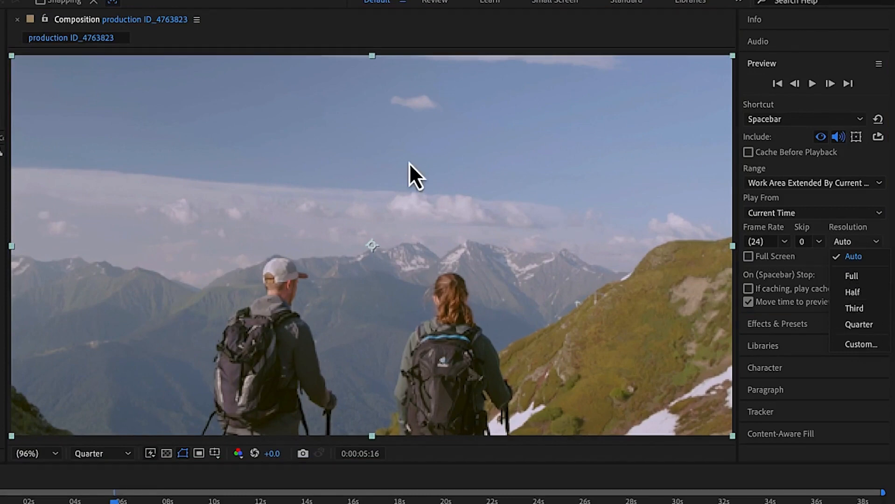
click(432, 206)
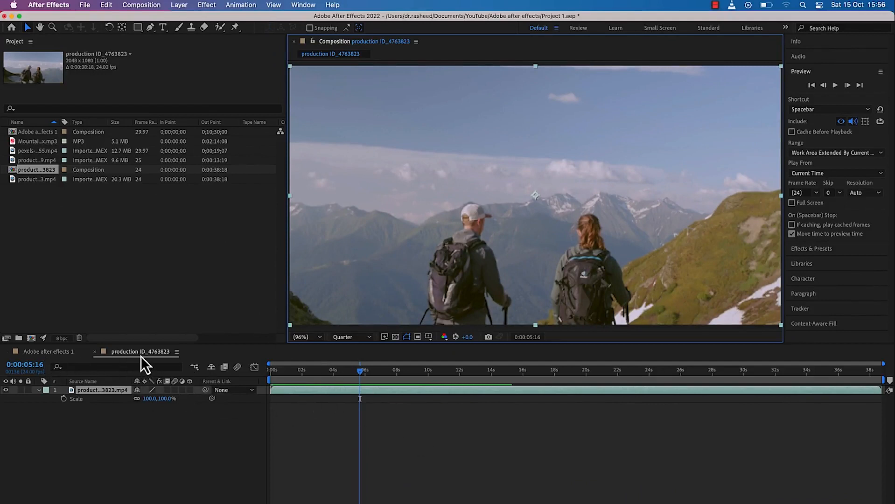
Add the pexels MP4 clip to the timeline of the "Adobe after effects 1" composition, with the playhead at the start
click(47, 354)
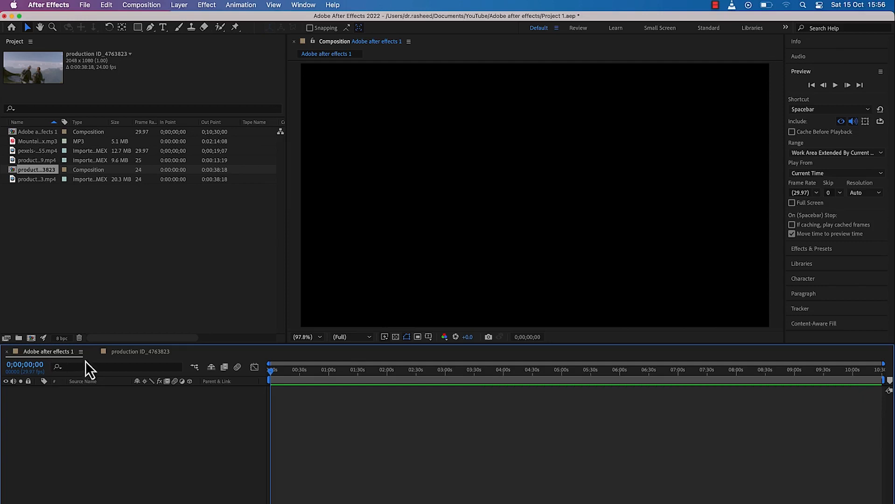
click(89, 152)
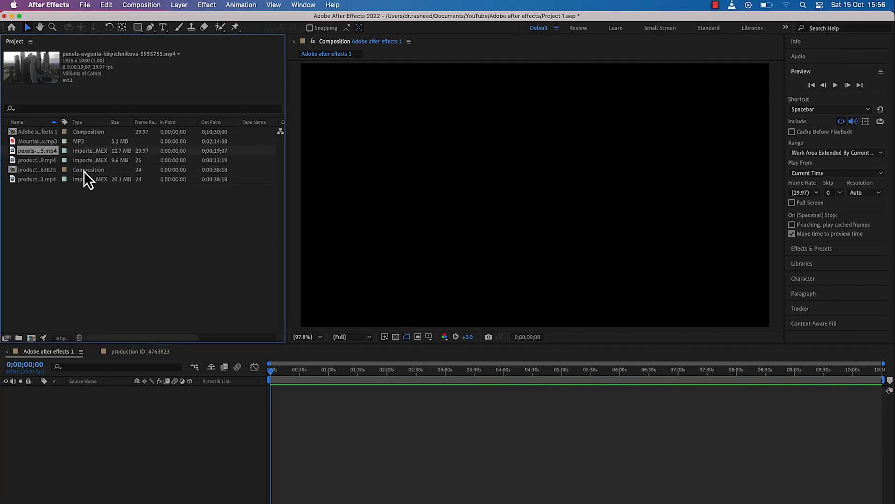
drag(90, 154, 265, 387)
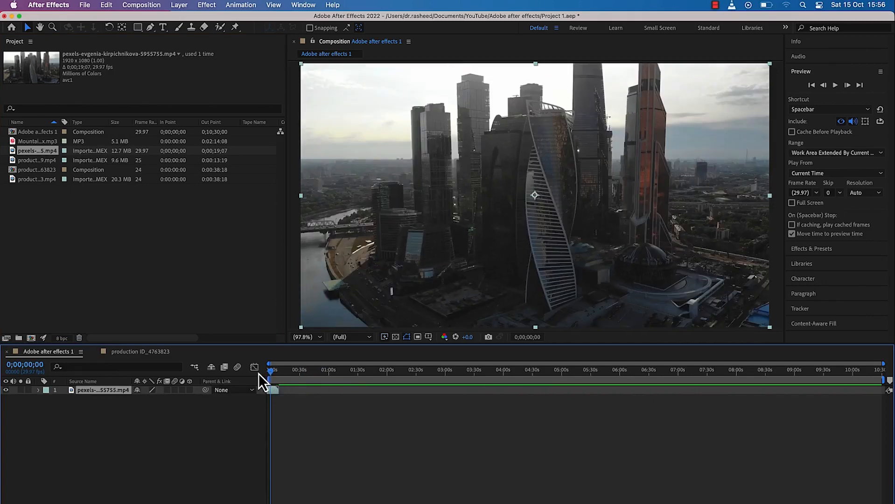
drag(271, 373, 258, 373)
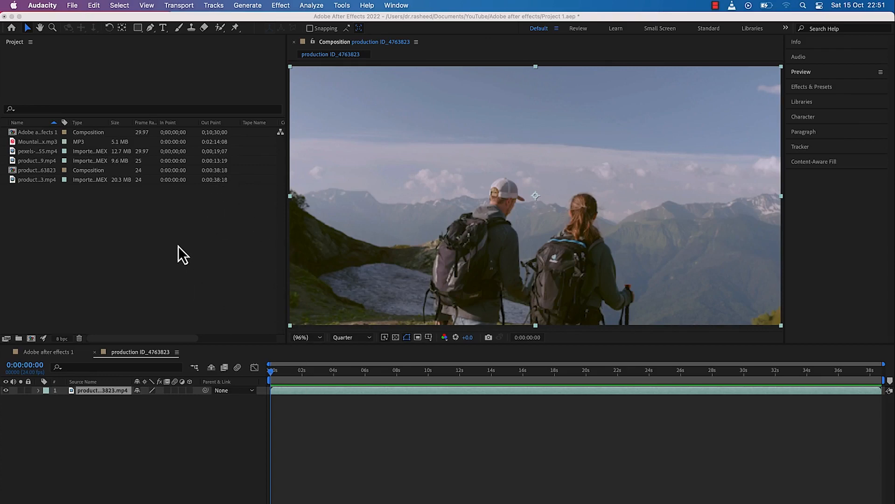
Expand the Transform properties of the clip layer in the production ID_4763823 composition
click(314, 394)
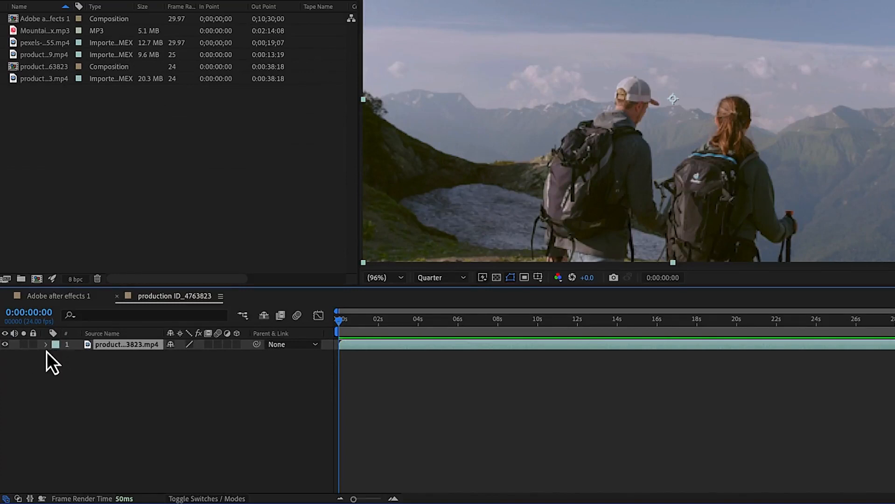
click(45, 345)
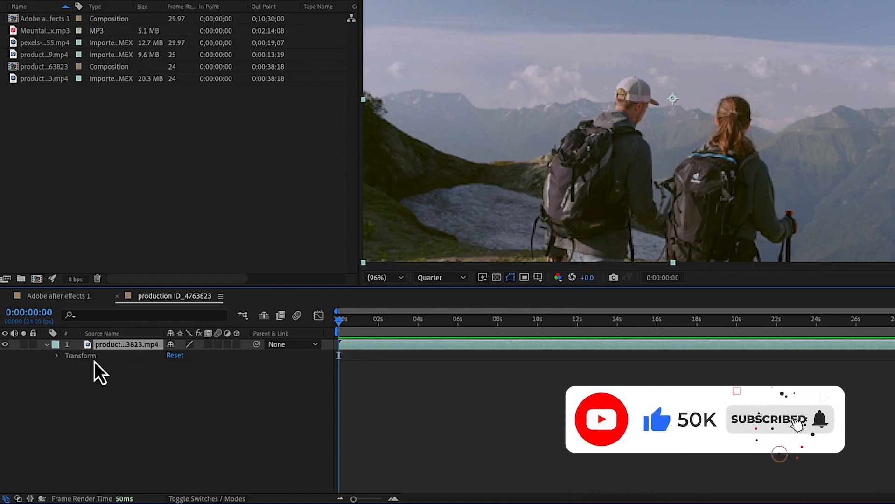
click(56, 357)
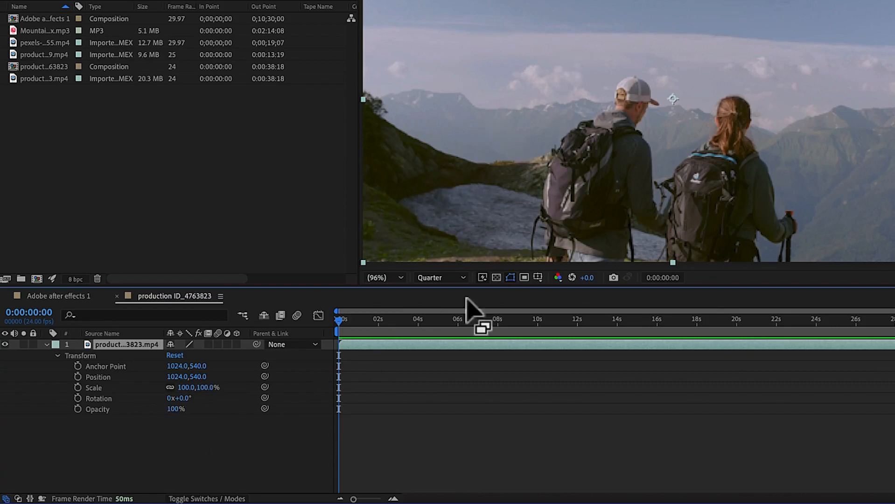
Try adjusting the layer's Opacity and Rotation, and undo the rotation change
drag(173, 409, 192, 413)
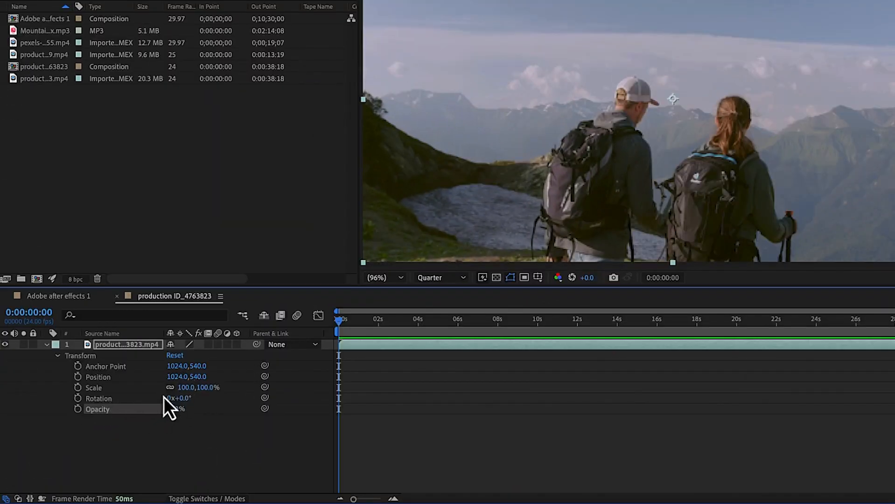
drag(181, 398, 202, 407)
mouse_move(208, 409)
mouse_down()
mouse_move(170, 404)
mouse_move(263, 413)
mouse_move(325, 376)
mouse_move(191, 409)
mouse_up()
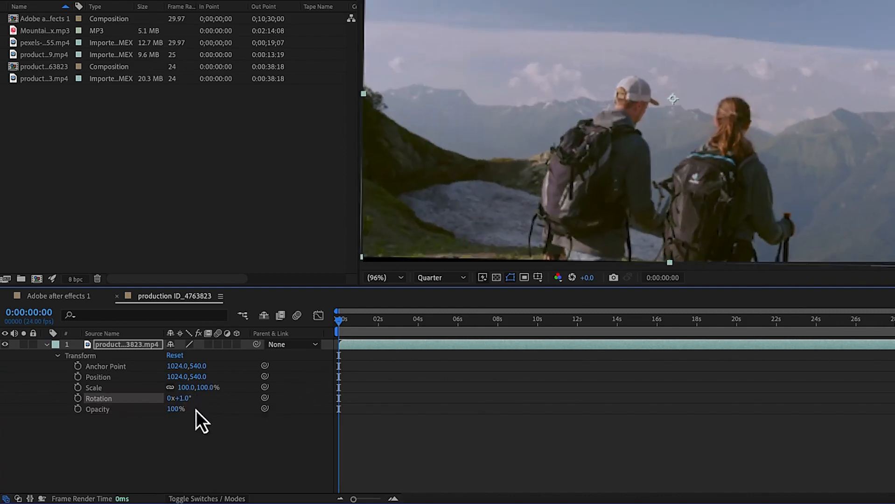
key(super+z)
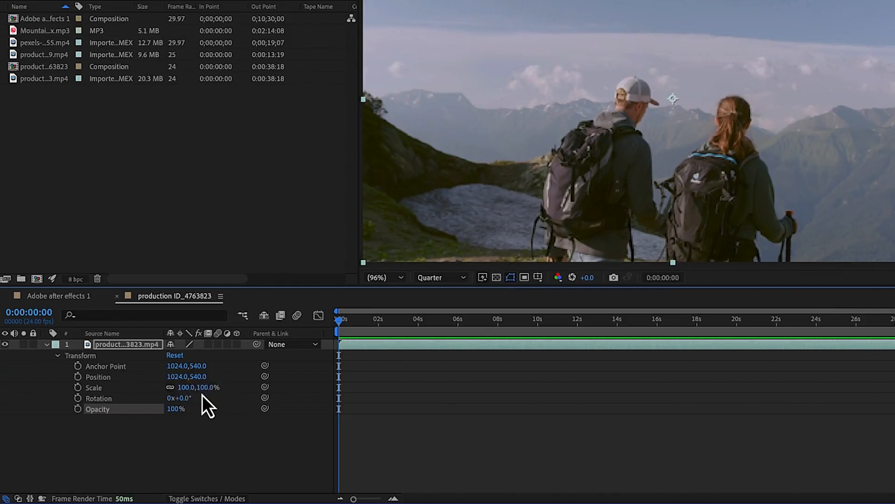
Try scaling the hikers layer proportionally to 76% and 79%, and stretching it unevenly to 56% by 111%
mouse_move(204, 392)
mouse_down()
mouse_move(232, 393)
mouse_move(202, 394)
mouse_up()
mouse_move(183, 430)
mouse_down()
mouse_move(150, 426)
mouse_move(192, 426)
mouse_move(174, 428)
mouse_move(184, 440)
mouse_up()
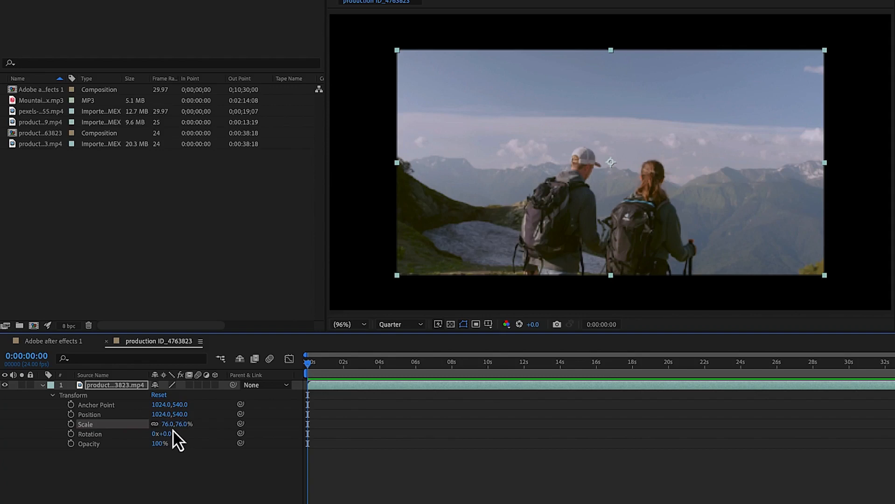
mouse_move(164, 424)
mouse_down()
mouse_move(186, 426)
mouse_move(172, 423)
mouse_up()
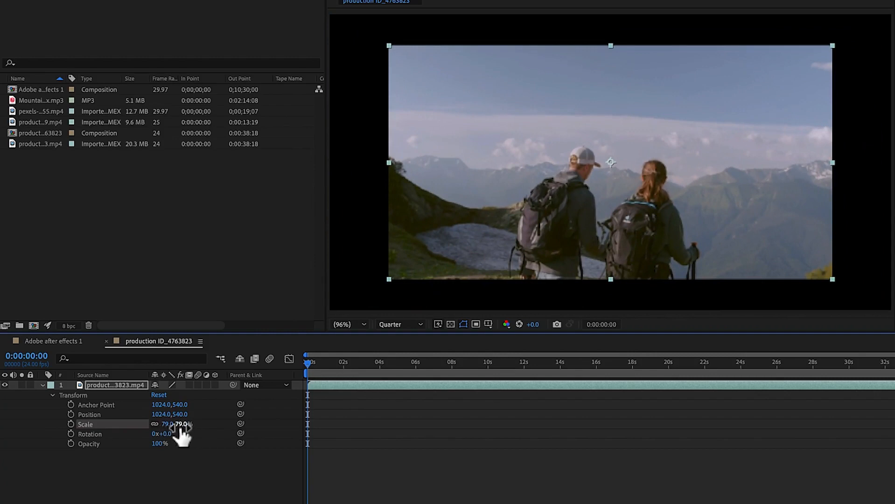
mouse_move(177, 425)
mouse_down()
mouse_move(193, 427)
mouse_move(160, 435)
mouse_move(169, 424)
mouse_move(134, 423)
mouse_move(178, 422)
mouse_up()
click(168, 426)
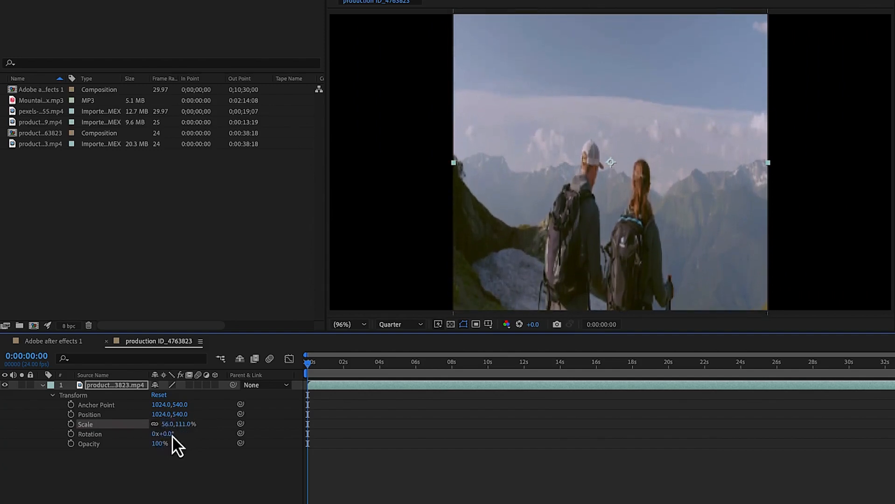
Set the hikers layer's Scale to 97% and move it horizontally to an X Position of 1051
mouse_move(167, 424)
mouse_down()
mouse_move(190, 426)
mouse_move(171, 426)
mouse_up()
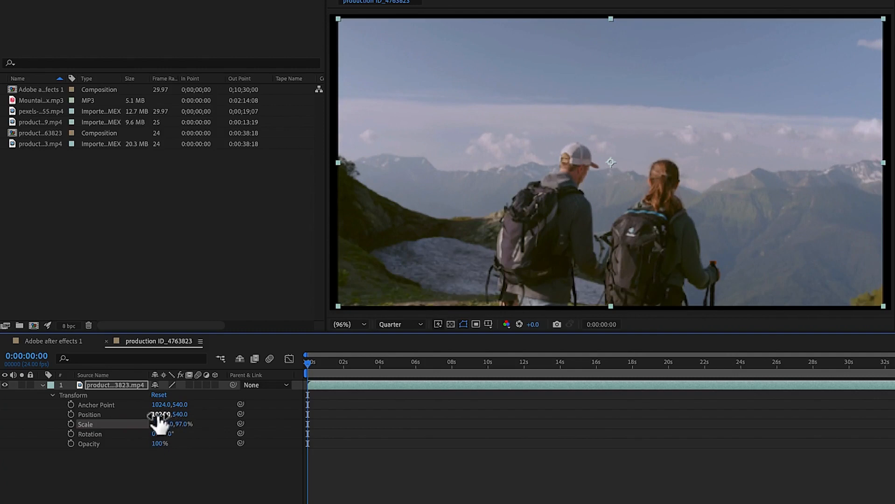
drag(156, 415, 182, 414)
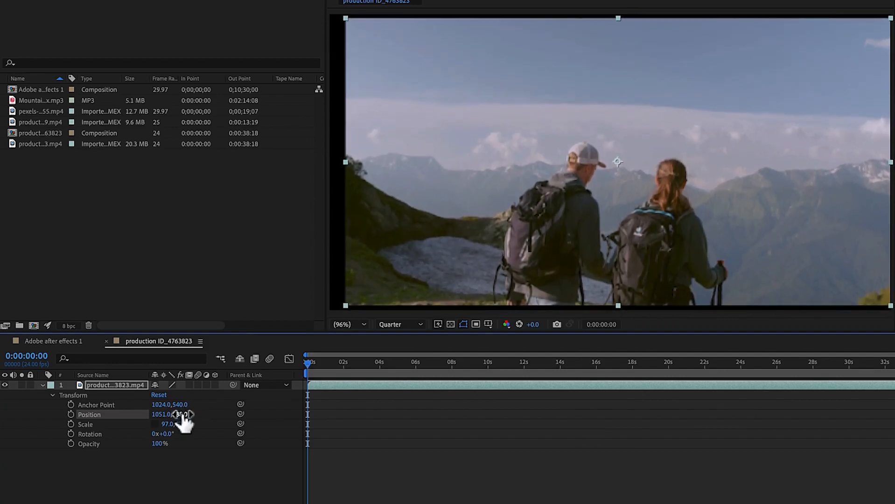
Set the hikers layer's Y Position to 538
drag(182, 414, 171, 416)
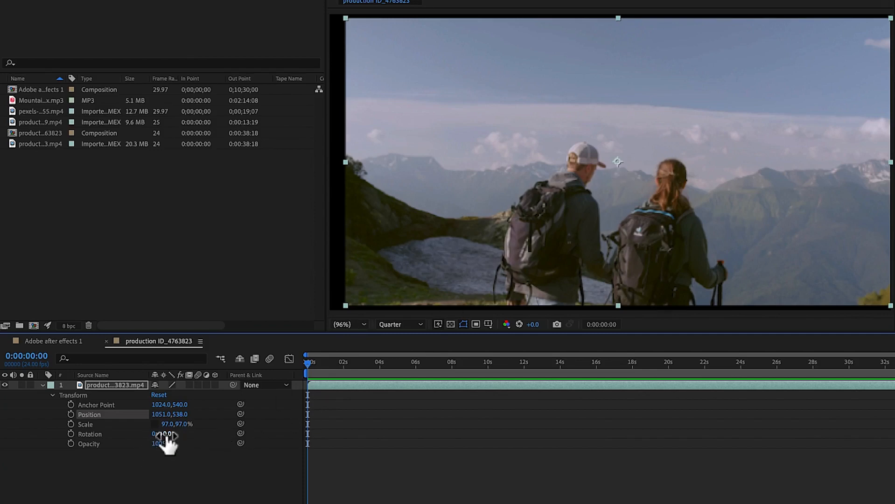
Try stretching the hikers layer's Scale unevenly to 101.7% by 129%, and undo the scale change
drag(178, 424, 199, 440)
click(155, 423)
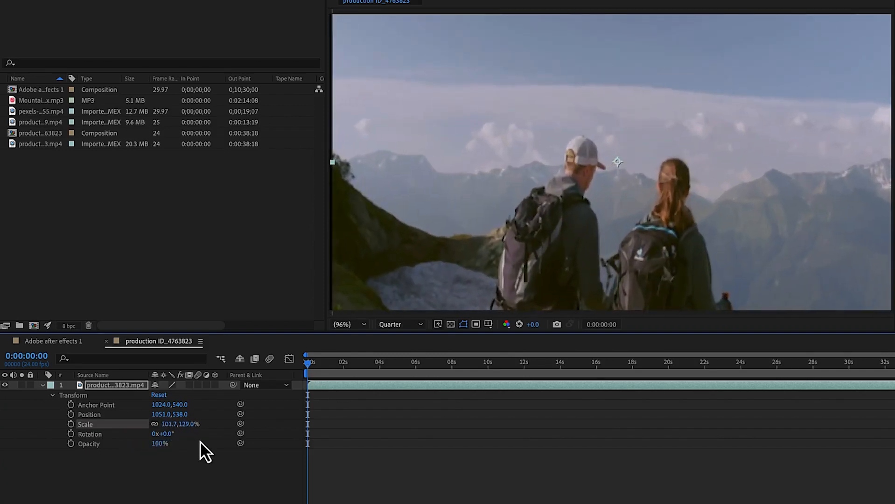
key(ctrl+z)
key(ctrl+z)
key(ctrl+z)
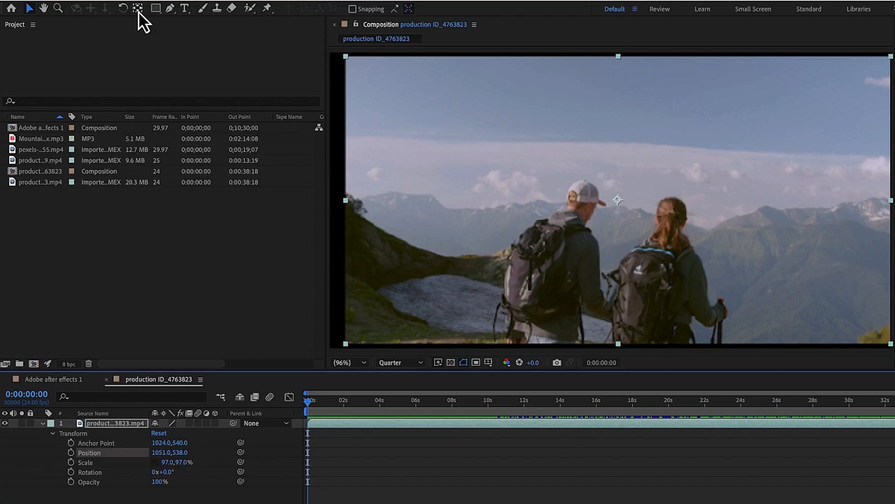
Try moving the anchor point near the clip's upper-left corner with the Pan Behind tool and scaling the layer to 83%
click(138, 11)
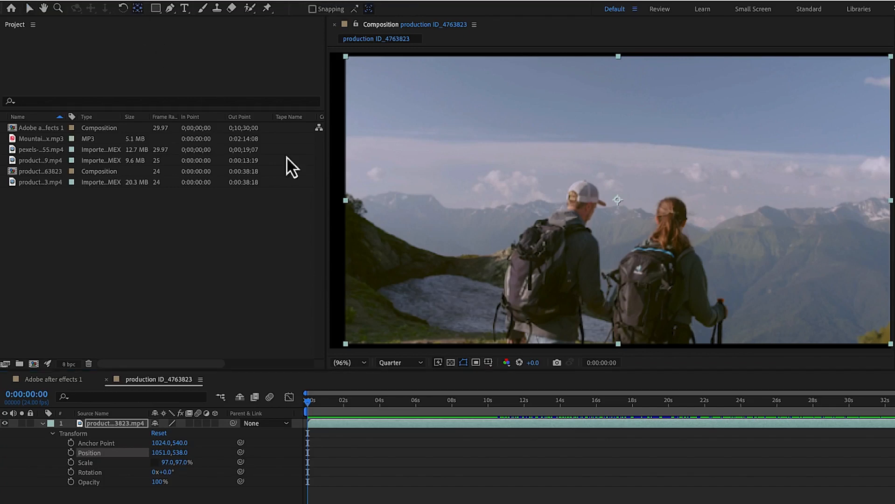
drag(616, 199, 429, 227)
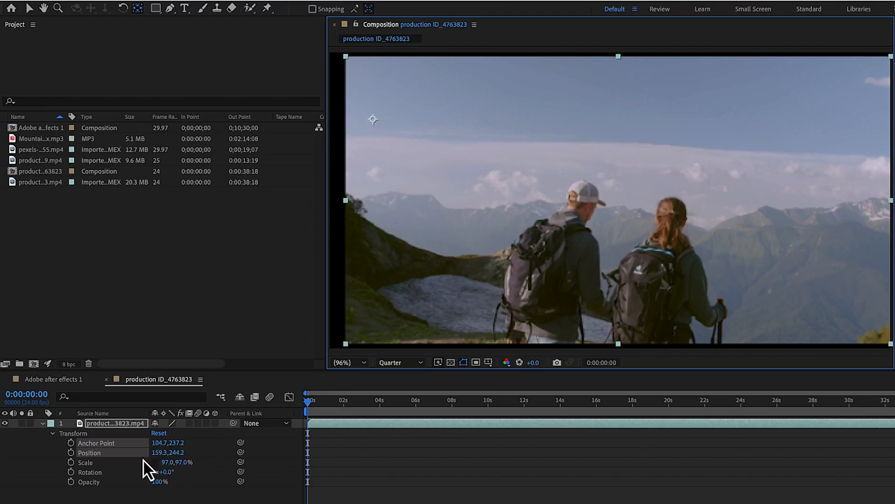
mouse_move(170, 463)
mouse_down()
mouse_move(211, 464)
mouse_move(173, 472)
mouse_move(120, 462)
mouse_move(194, 462)
mouse_move(168, 466)
mouse_up()
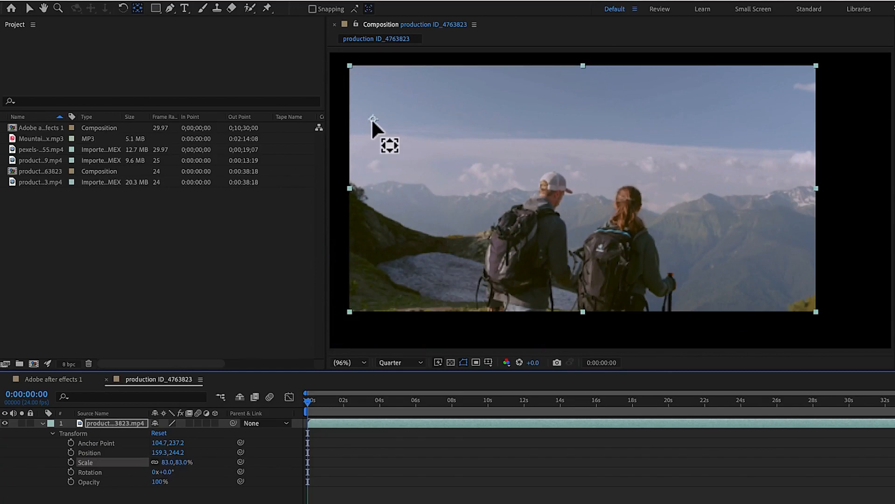
Try moving the anchor point to the clip's lower-left corner and rotating by 1°, and undo the anchor, scale and rotation changes
drag(372, 118, 348, 307)
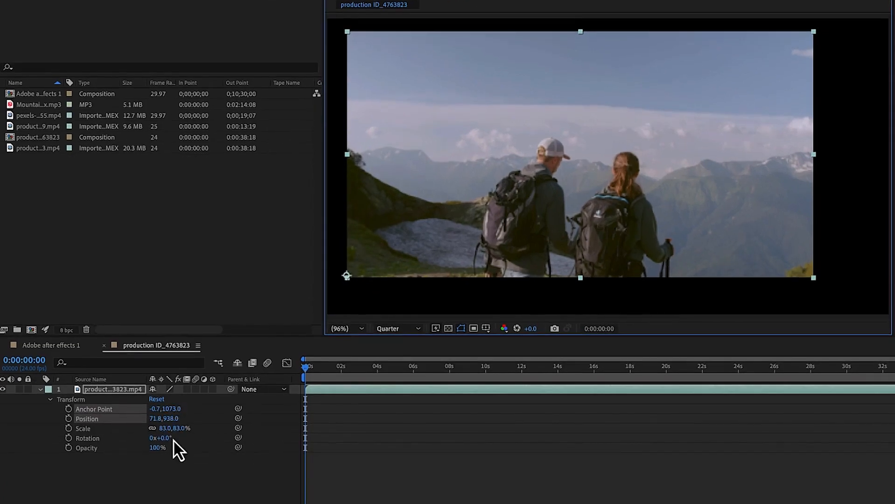
mouse_move(167, 440)
mouse_down()
mouse_move(191, 429)
mouse_move(144, 427)
mouse_move(168, 426)
mouse_move(156, 426)
mouse_up()
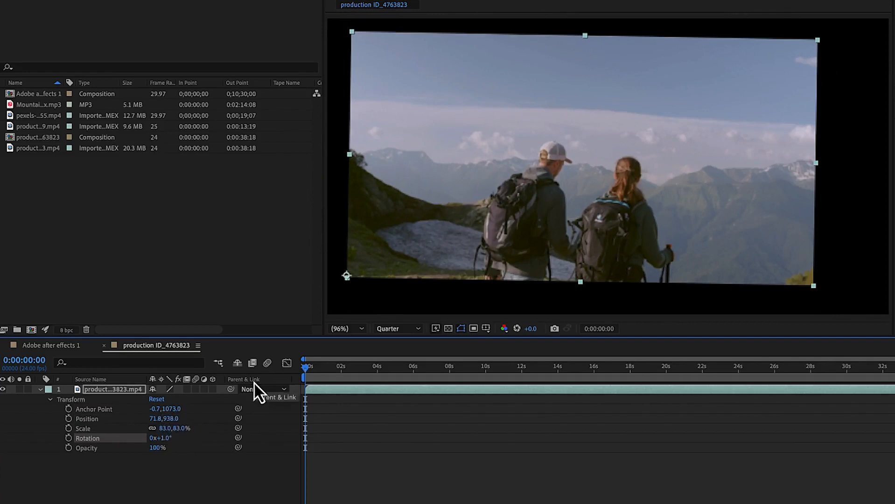
key(super+z)
key(super+z)
key(super+z)
key(super+z)
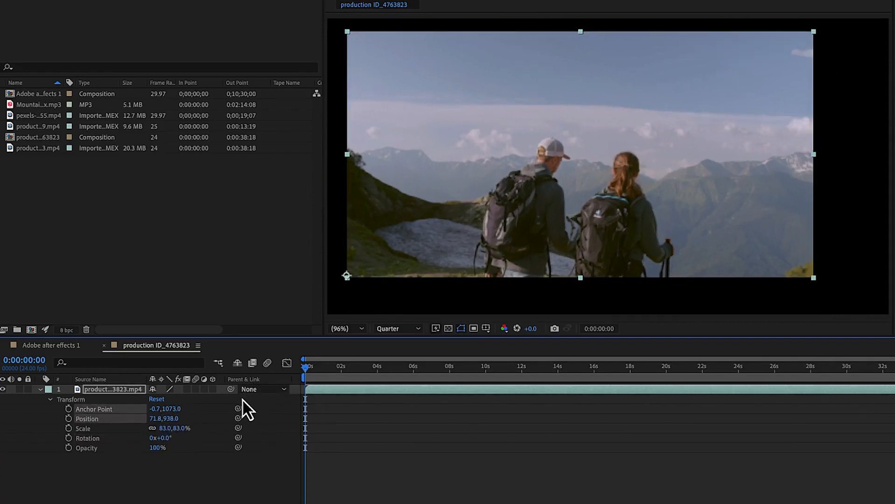
key(super+z)
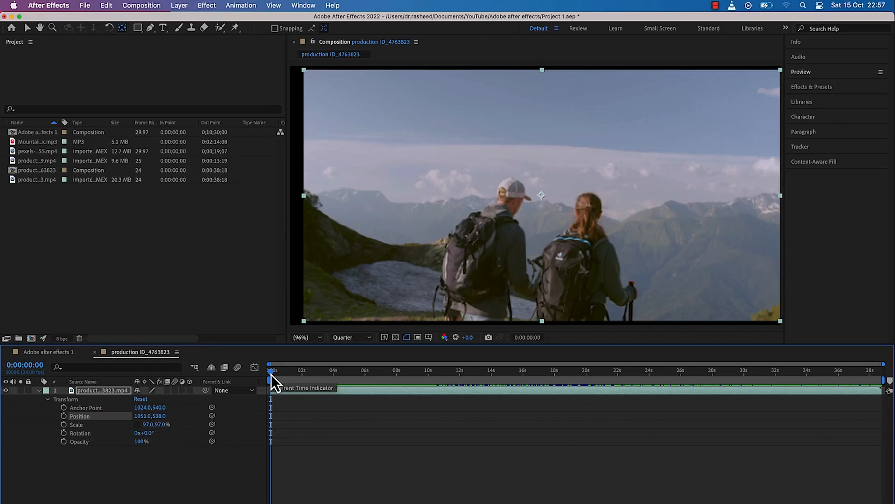
Keyframe the hikers layer's Opacity from 100% at 0:00:10:08 to 0% at 0:00:15:00
drag(271, 375, 434, 382)
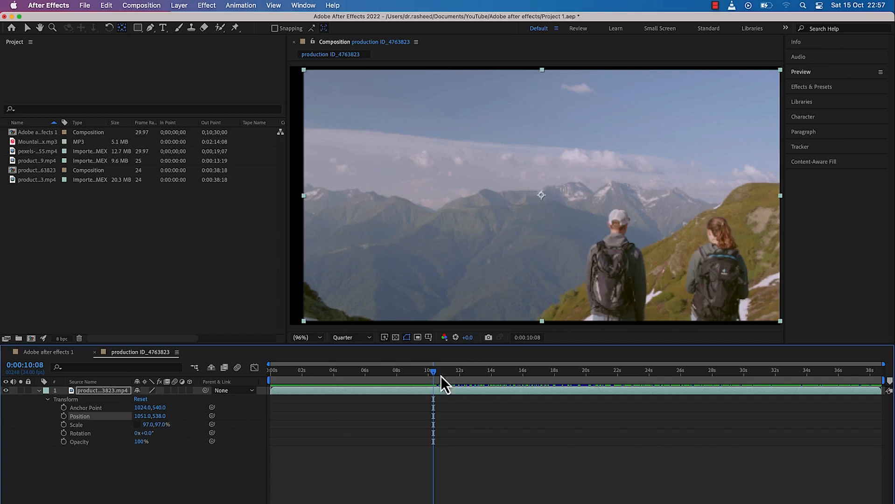
click(64, 441)
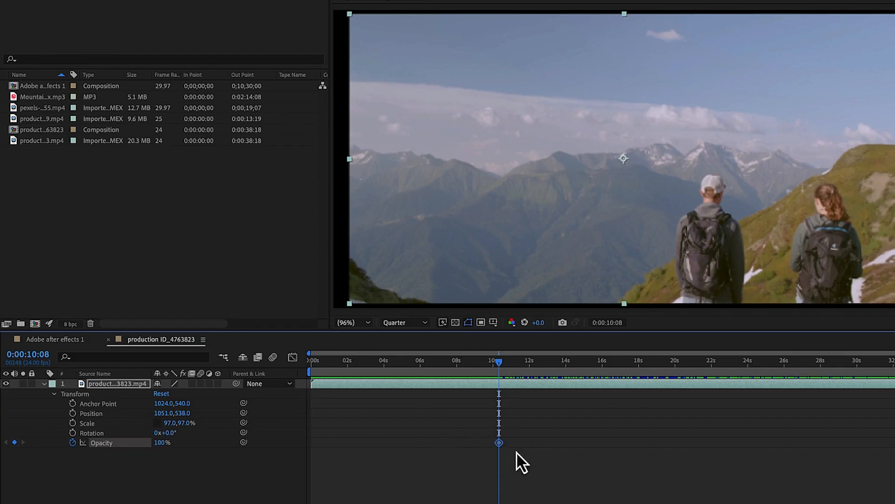
drag(499, 366, 587, 374)
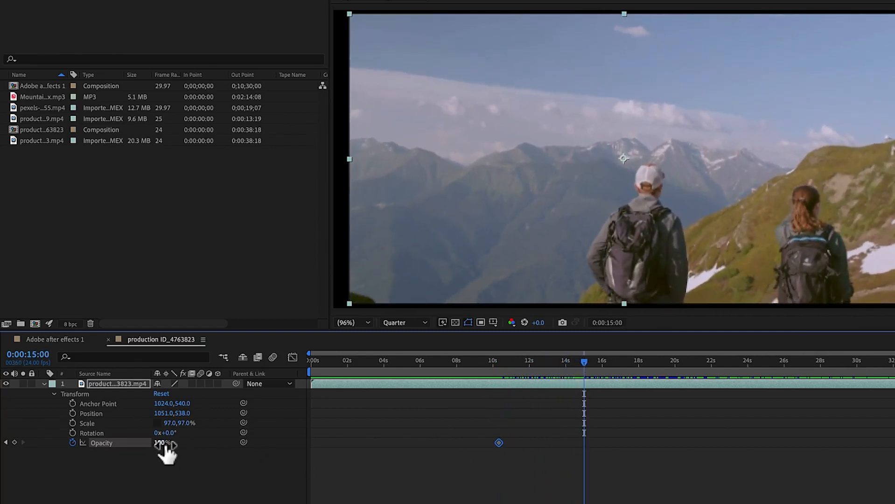
drag(166, 445, 101, 452)
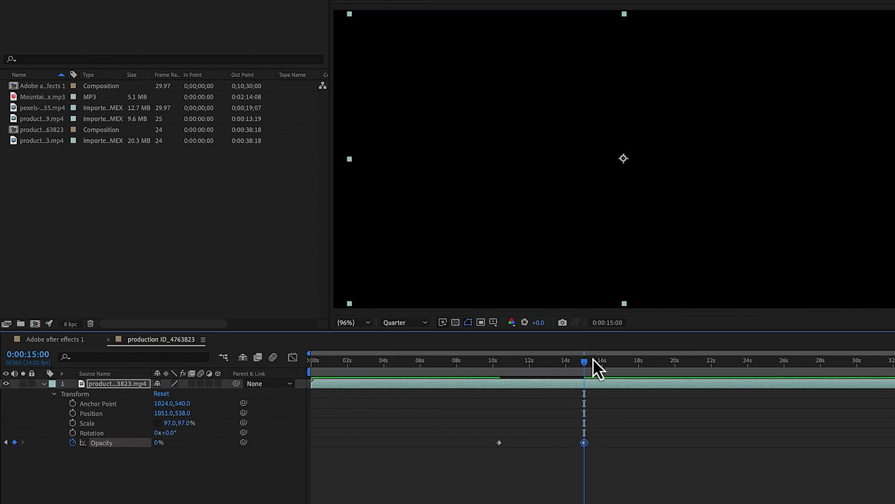
Preview the opacity fade from 0:00:09:10, just before the first keyframe, until past the second keyframe
drag(585, 364, 483, 376)
key(space)
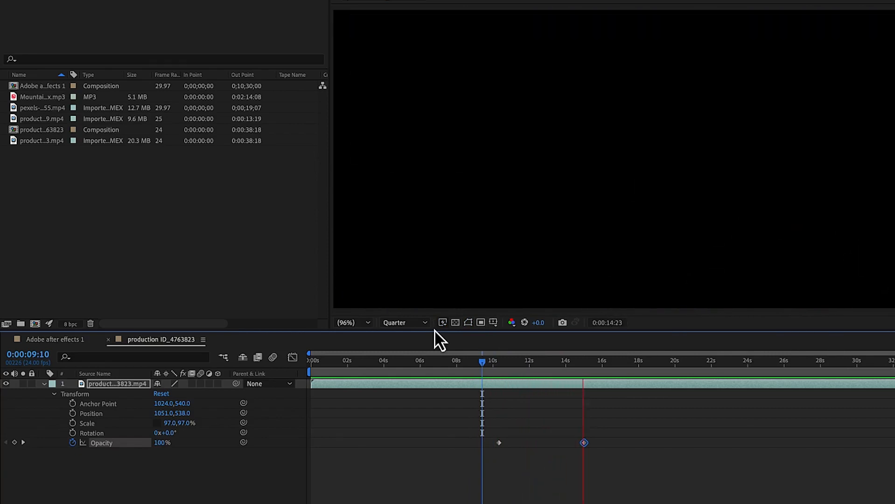
key(space)
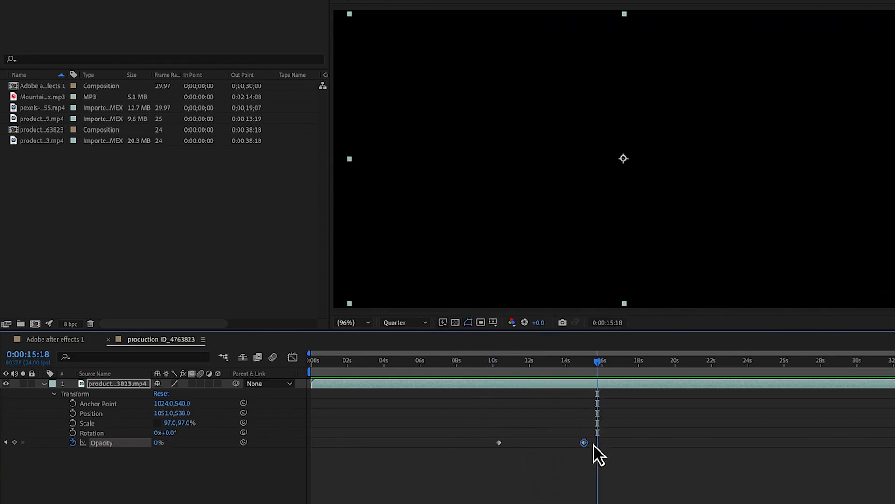
Move the 0% Opacity keyframe earlier to 0:00:11:16 and preview the faster fade from 0:00:09:15
drag(598, 364, 487, 372)
drag(585, 448, 522, 434)
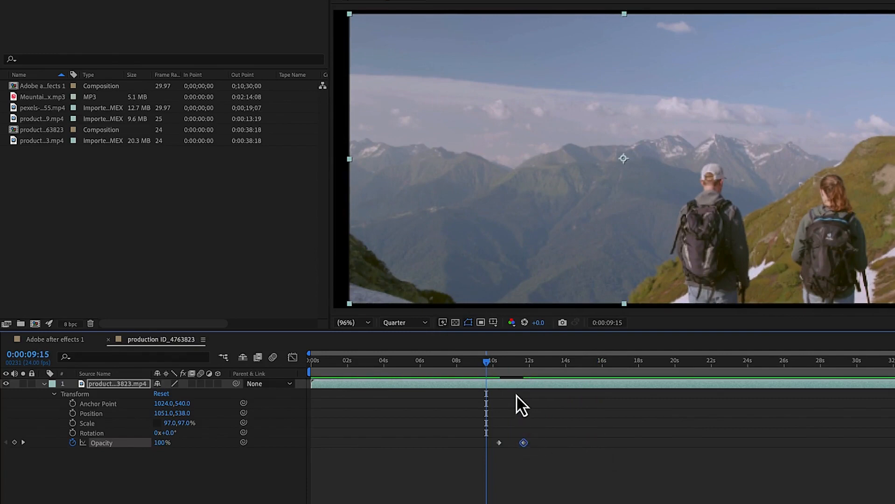
key(space)
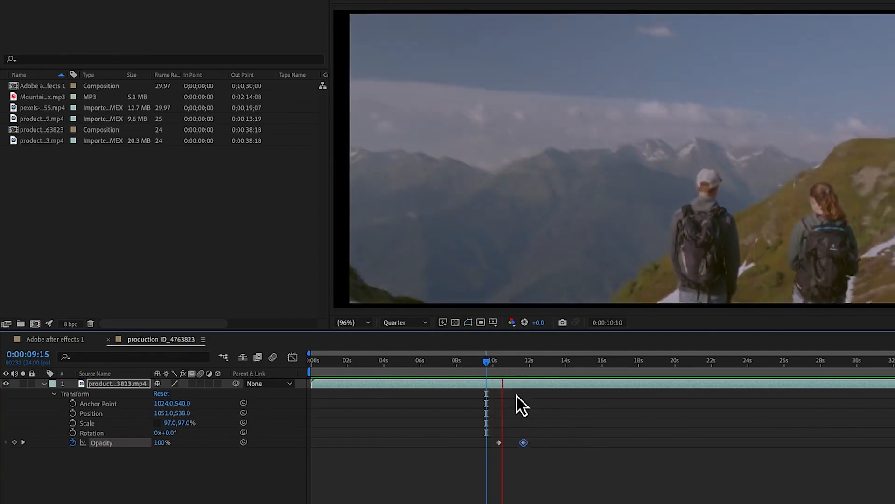
key(space)
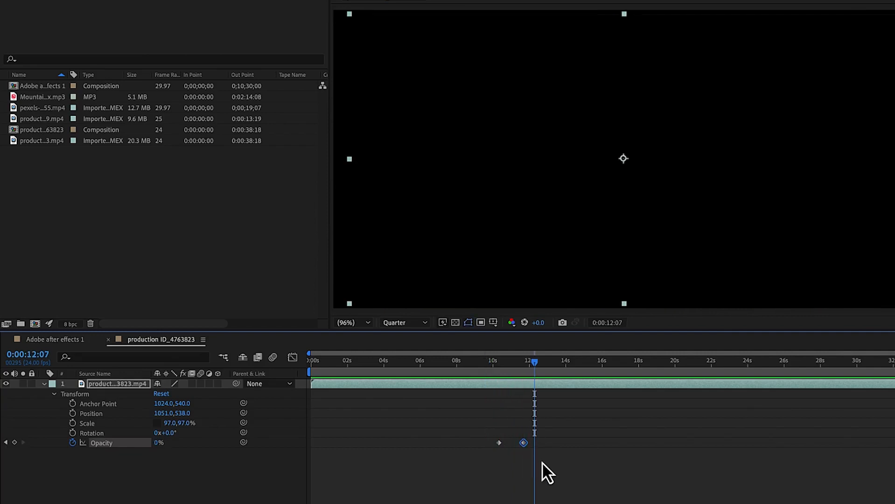
Move the 0% Opacity keyframe to about 16 seconds and preview the slower fade from 0:00:09:23
drag(526, 443, 644, 445)
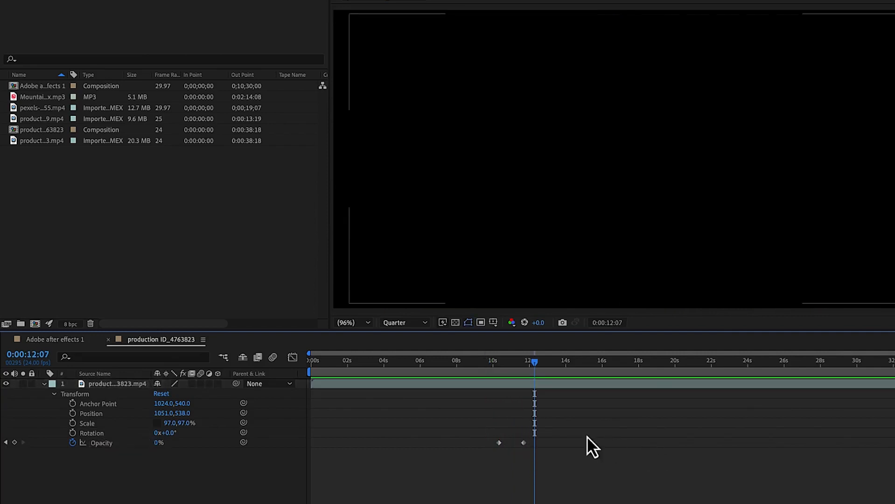
drag(524, 443, 608, 443)
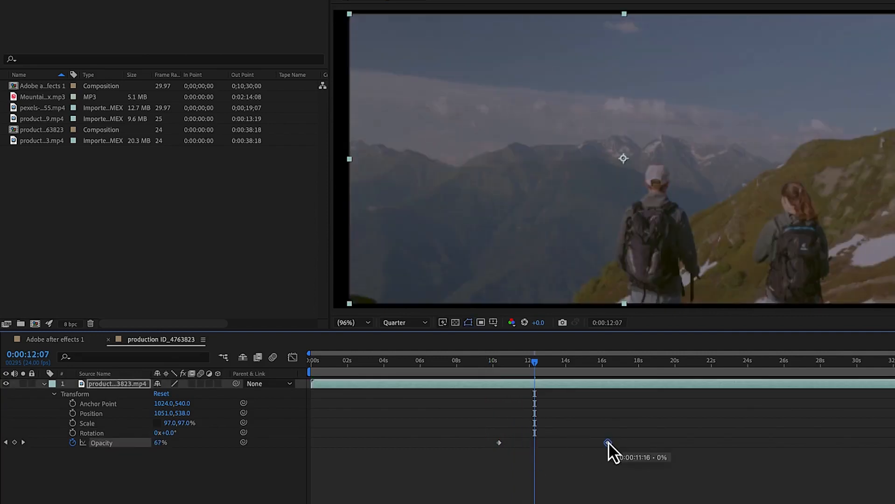
drag(535, 364, 492, 375)
key(space)
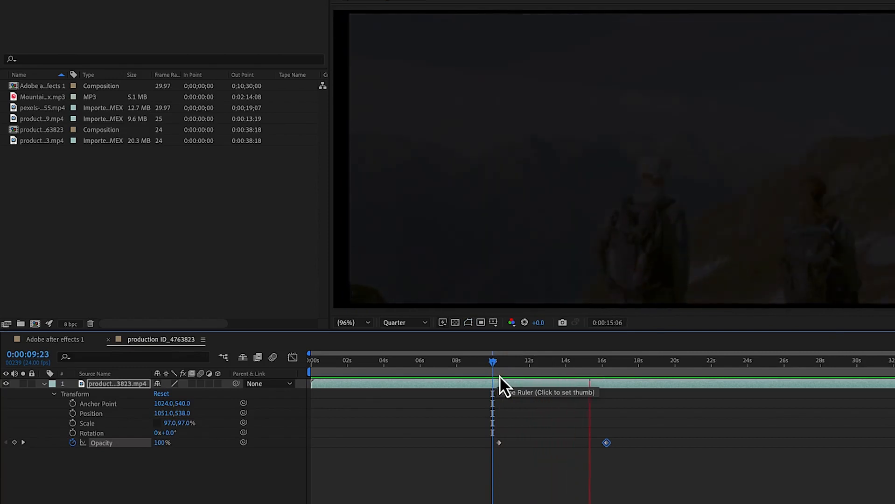
key(space)
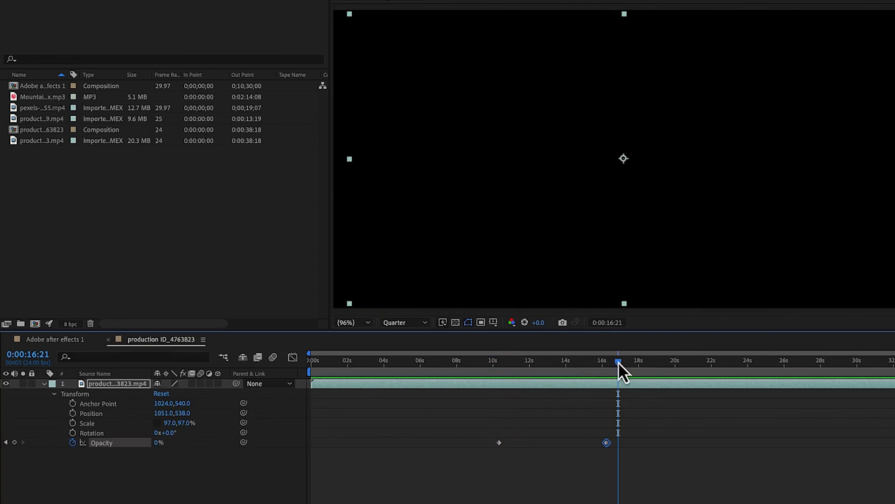
drag(622, 366, 494, 389)
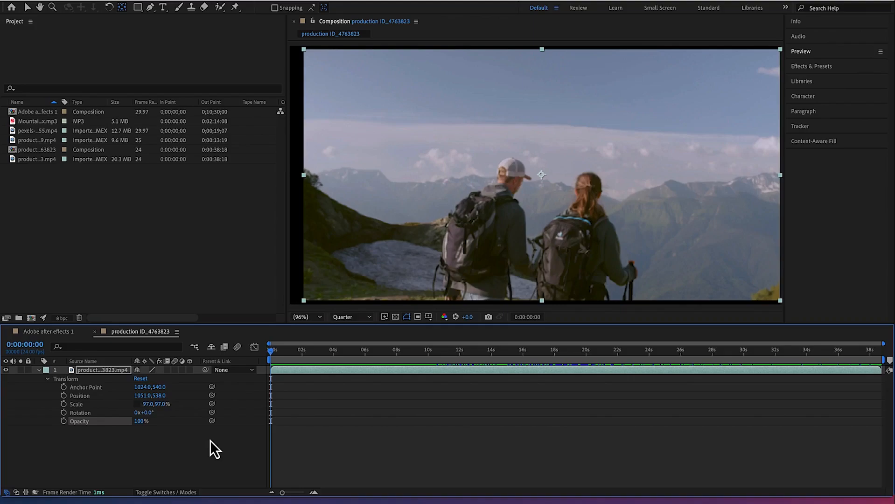
Collapse the hikers layer's Transform group and the layer's properties in the timeline
click(47, 381)
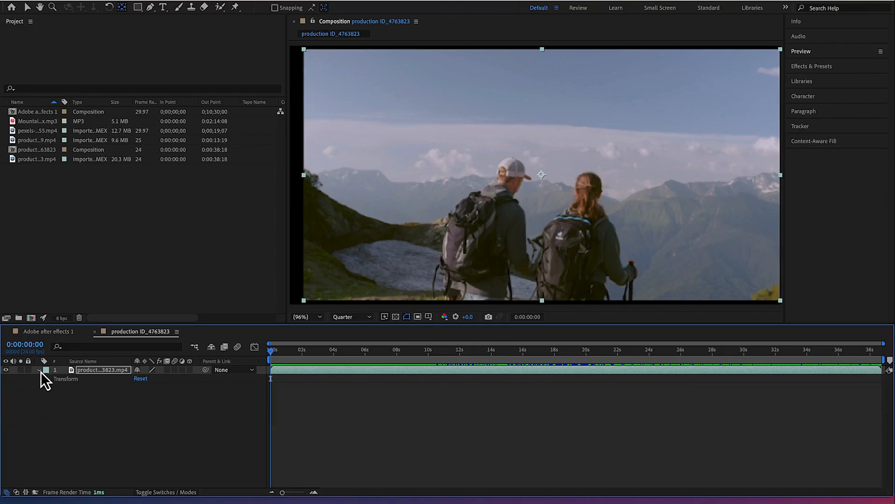
click(40, 371)
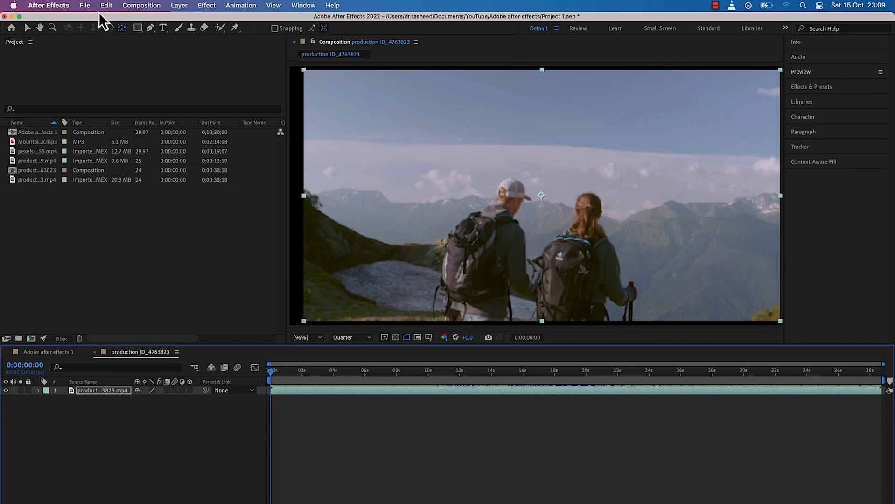
Open the Keyboard Shortcuts editor and look through the Application commands with their assigned shortcuts
click(105, 6)
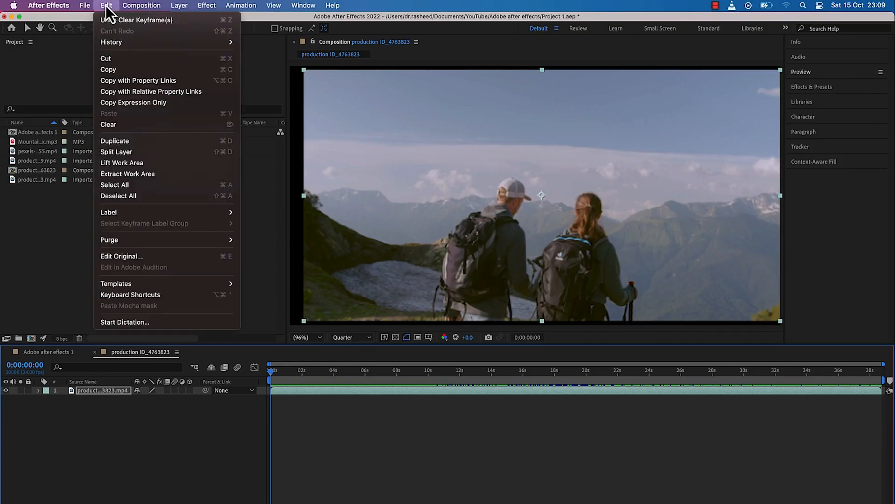
click(135, 295)
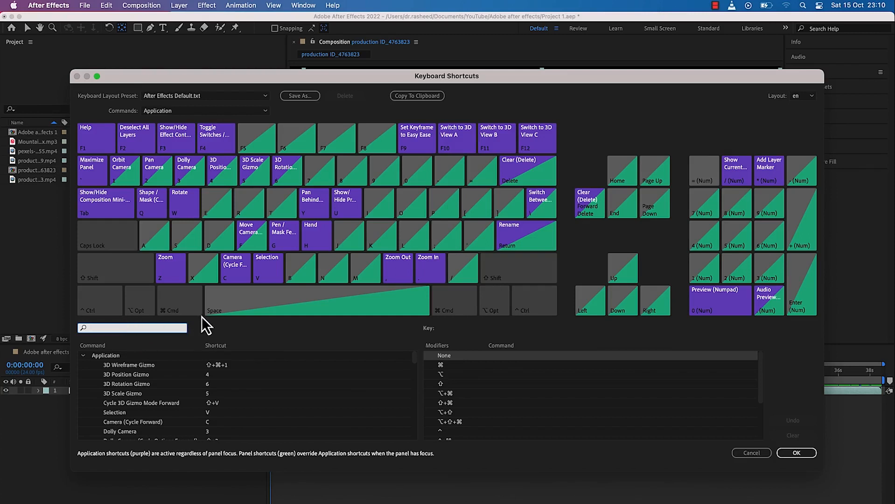
click(444, 367)
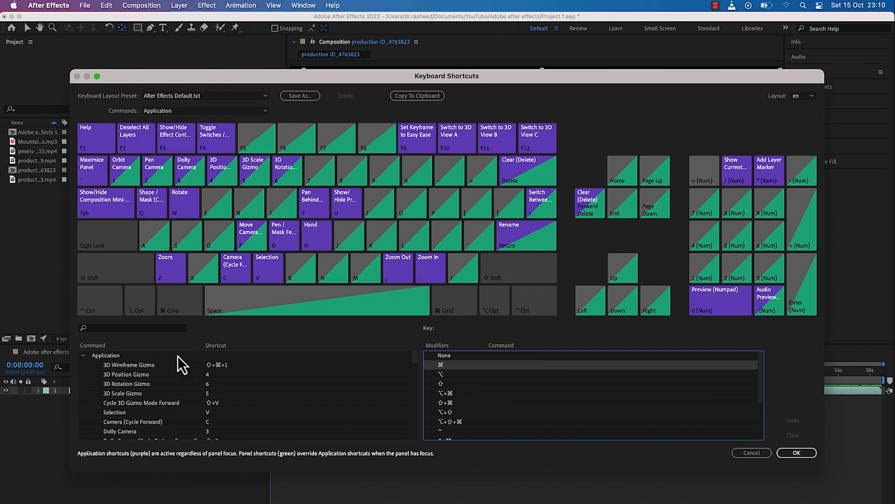
scroll(161, 384, down, 3)
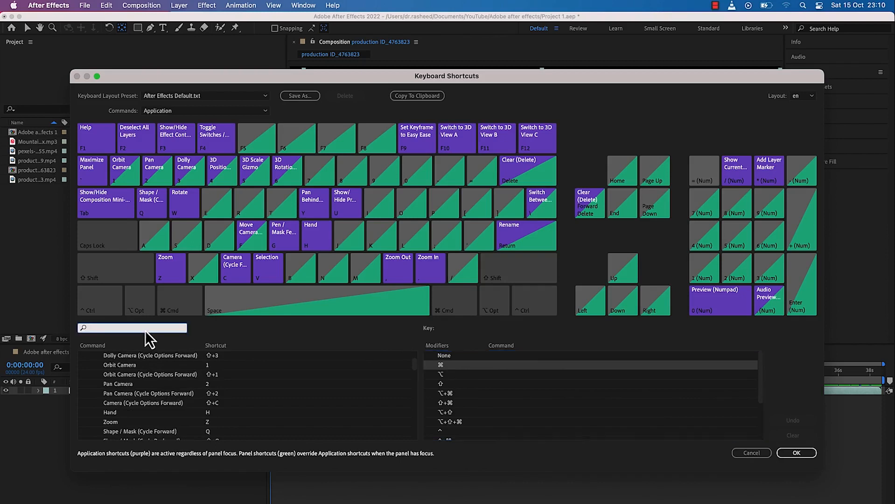
Search the shortcut commands for "delete" and replace the Delete key assigned to Clear (Delete) with D
text(de)
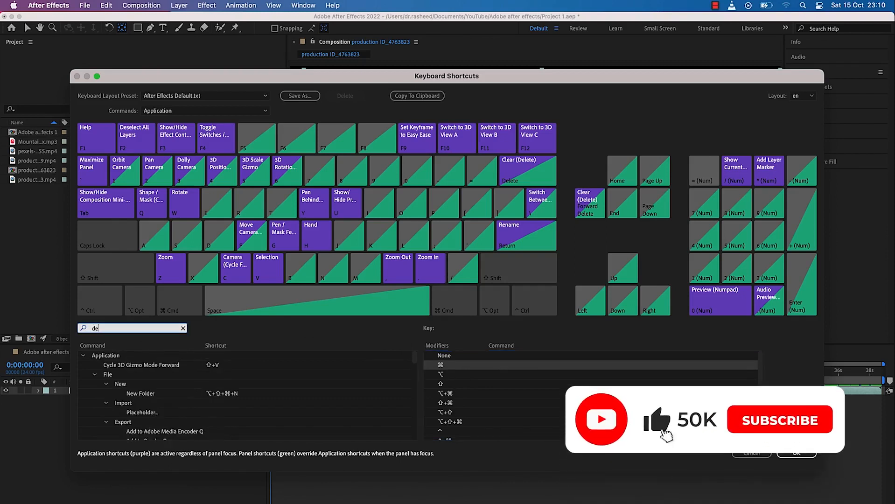
text(lete)
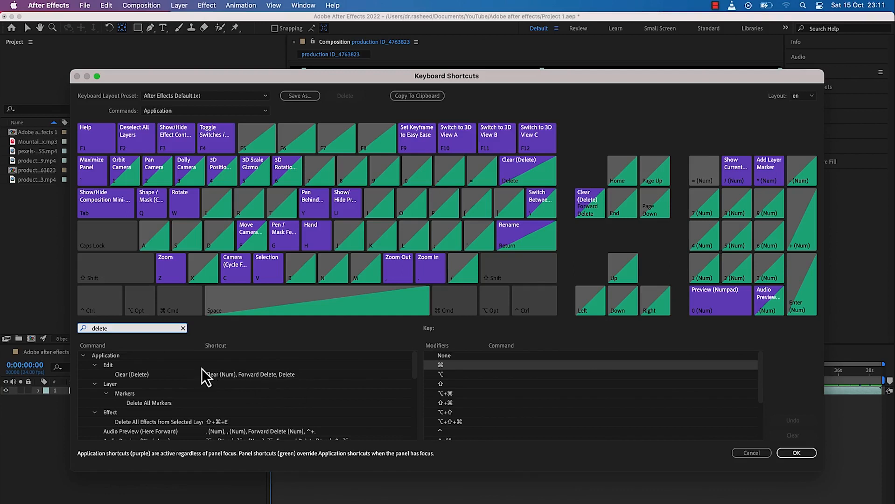
click(318, 376)
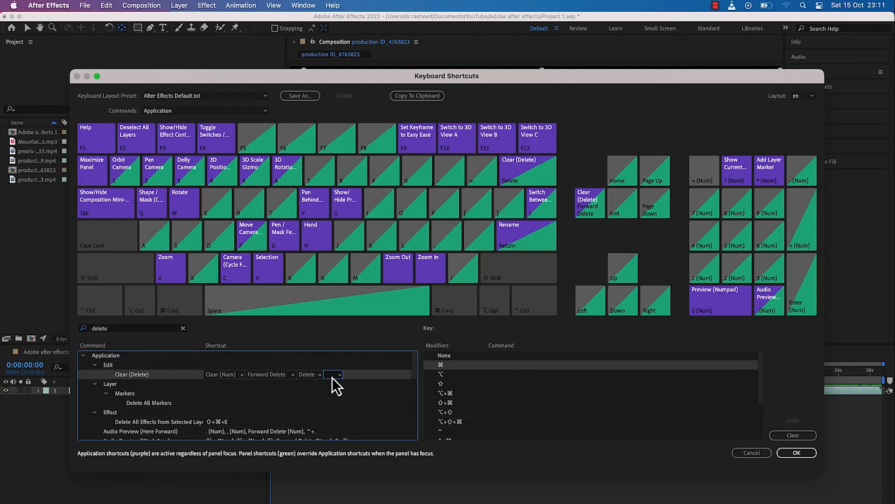
key(BackSpace)
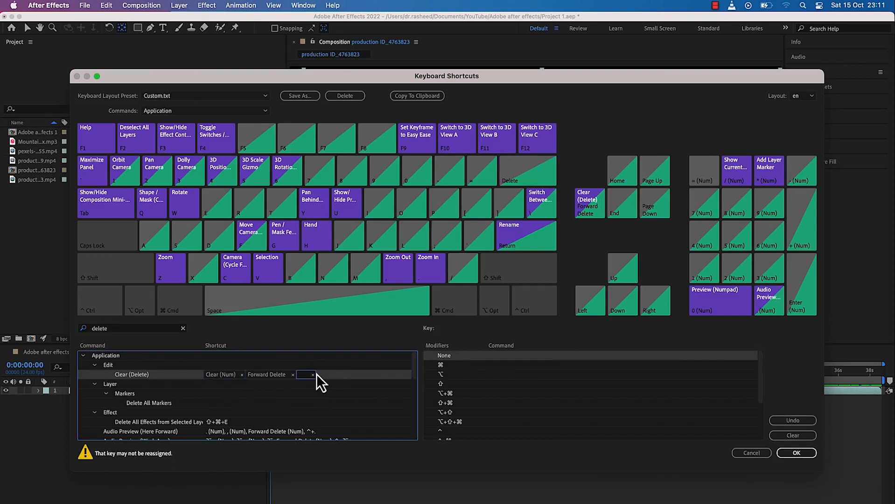
key(d)
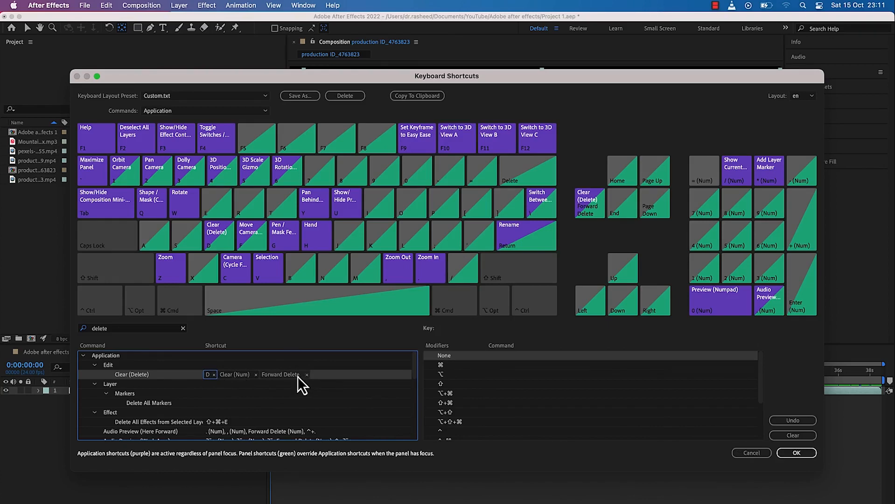
Apply the edited keyboard shortcuts and open the hikers layer in its own viewer using the Selection tool
click(795, 452)
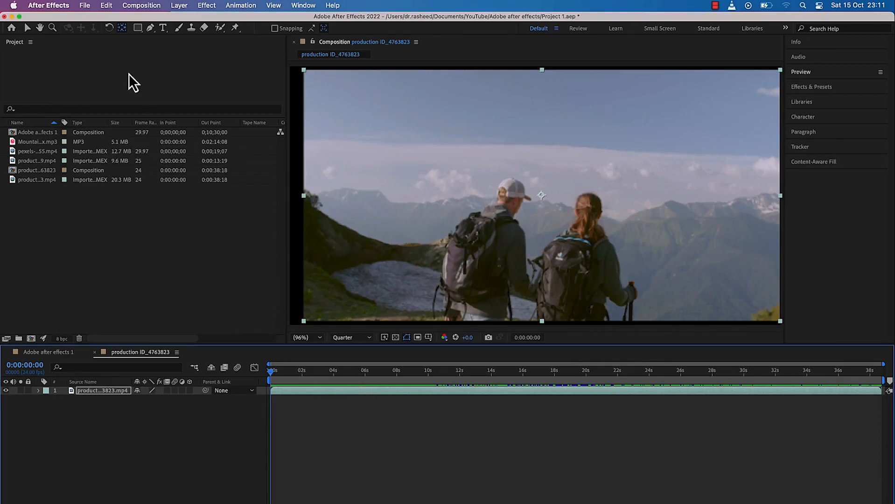
click(28, 27)
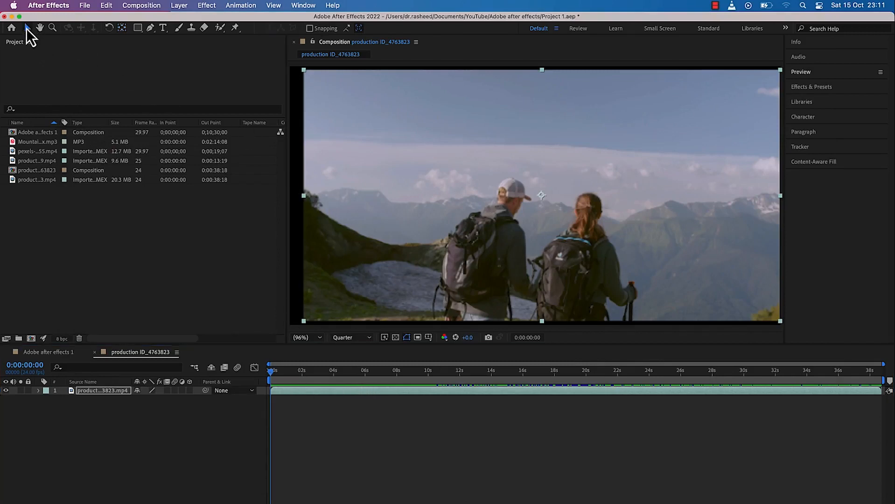
double_click(364, 394)
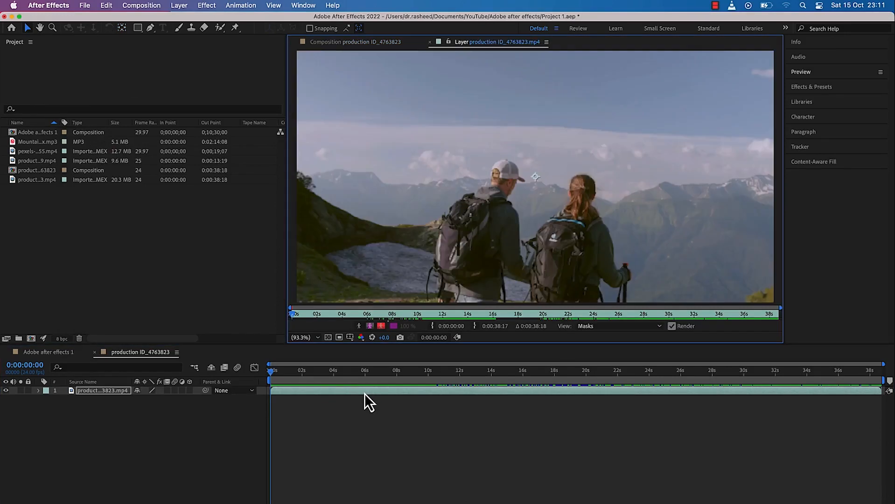
Delete the hikers layer from the timeline and undo the deletion, doing both twice
key(Delete)
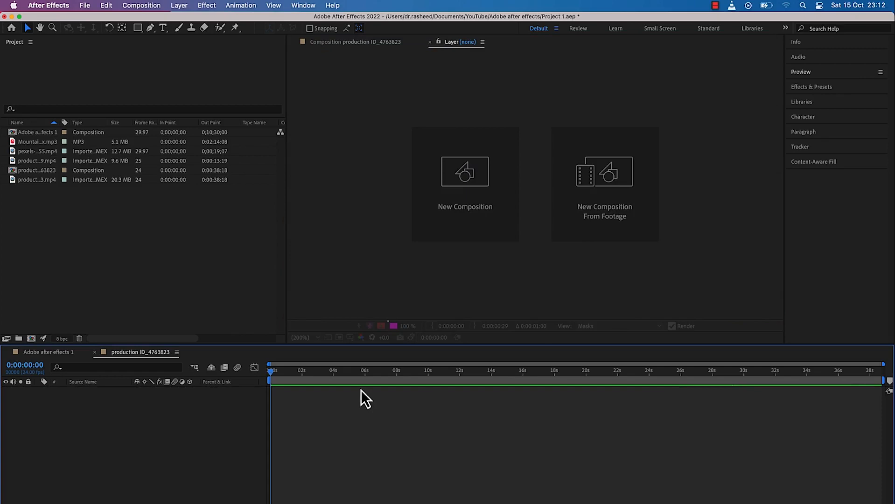
key(super+z)
key(Delete)
key(super+z)
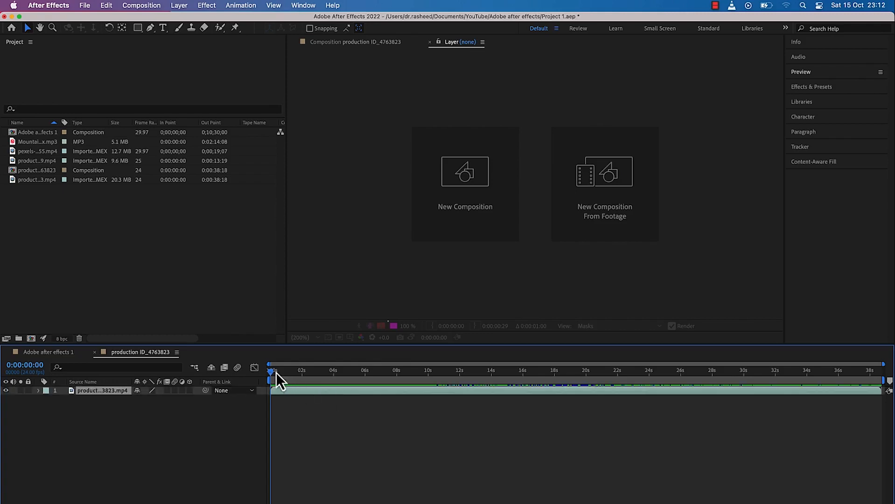
Move the playhead to 0:00:00:14 and inspect the hikers layer's Transform properties, collapsing them again
drag(271, 374, 279, 379)
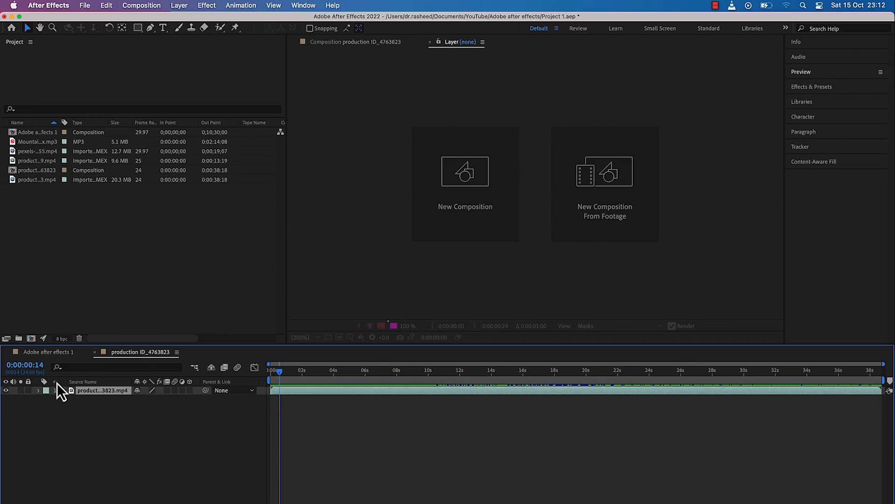
click(38, 393)
click(46, 400)
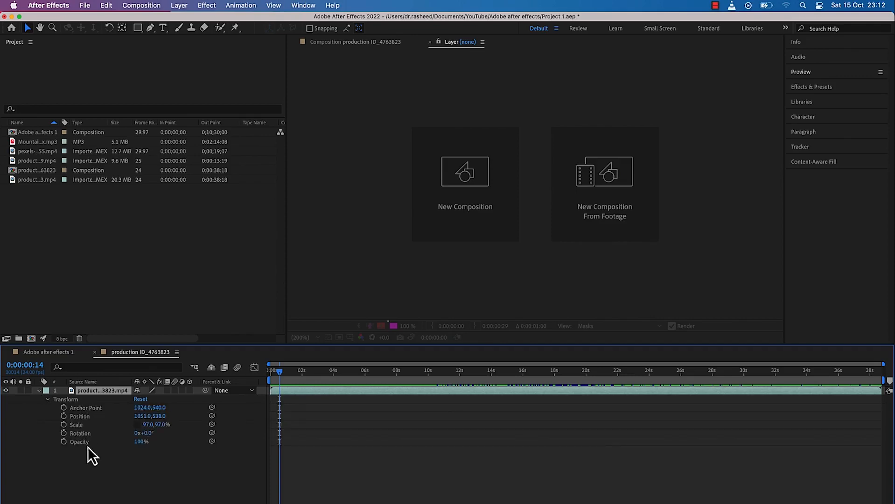
click(48, 400)
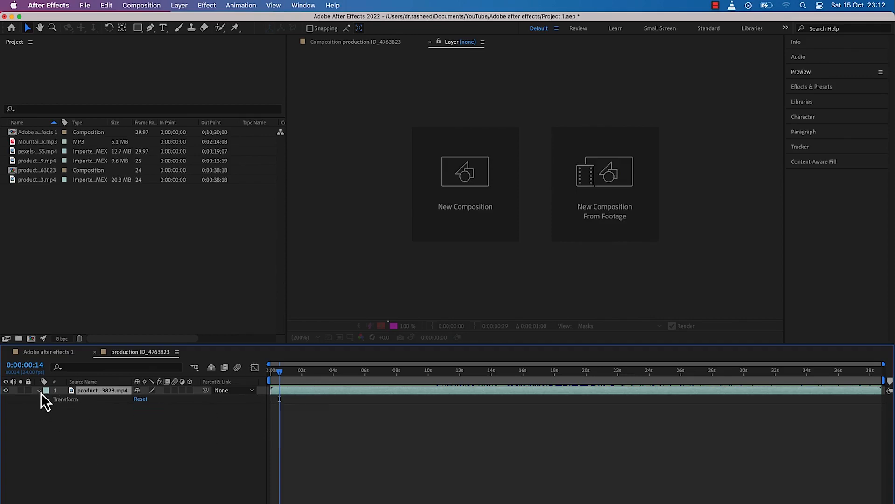
click(39, 391)
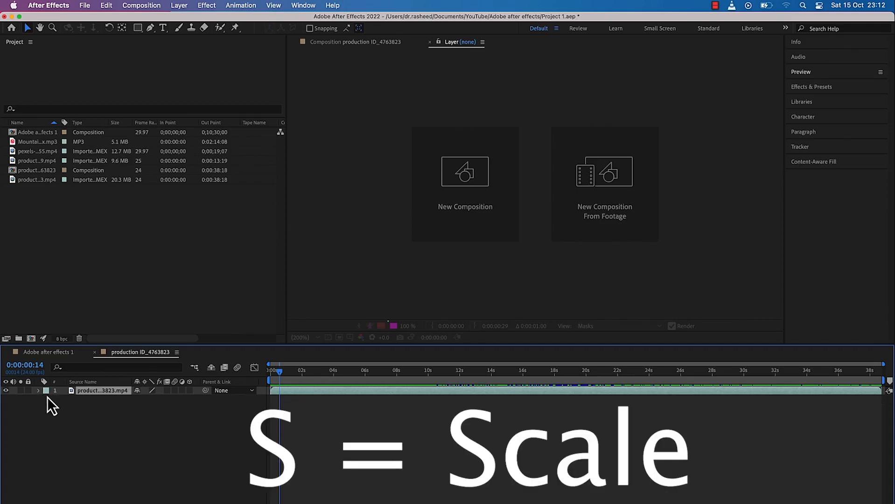
Show the hikers layer's Scale, Opacity, Rotation and Anchor Point properties one at a time in the timeline
key(s)
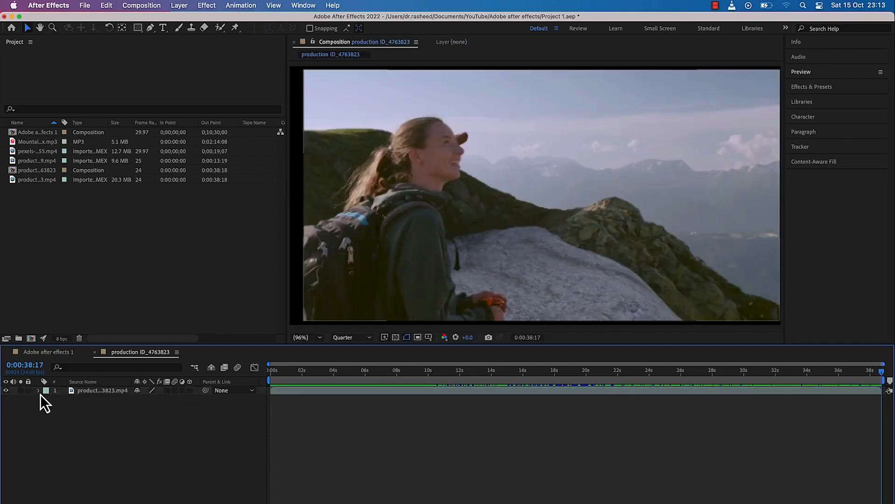
key(t)
key(r)
key(a)
key(s)
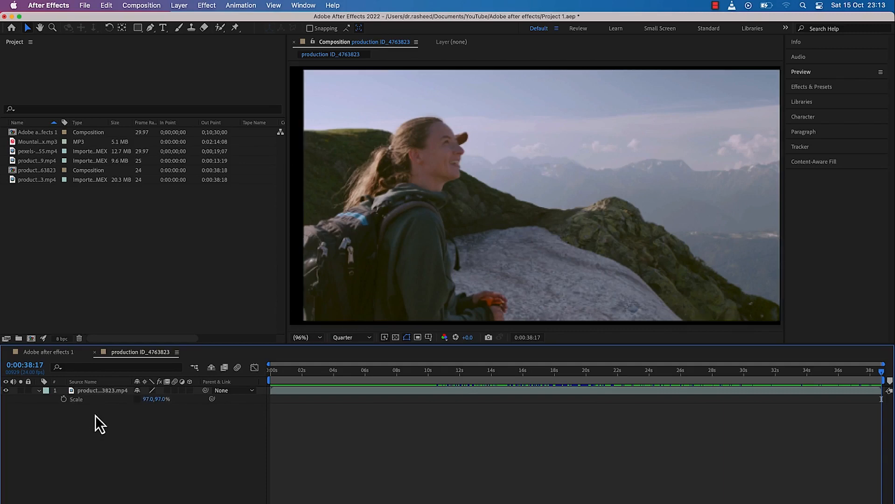
key(t)
key(r)
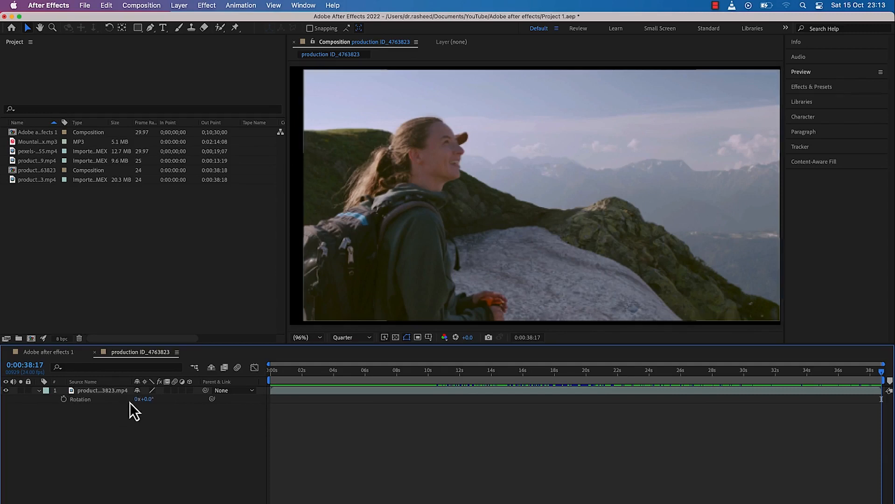
key(a)
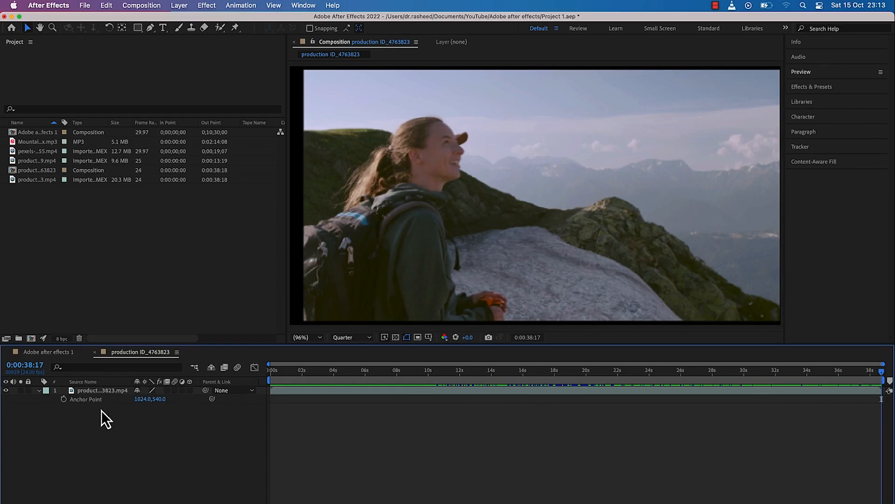
Show Opacity and Rotation alongside Anchor Point on the hikers layer, and hide all of its properties again
key(shift+t)
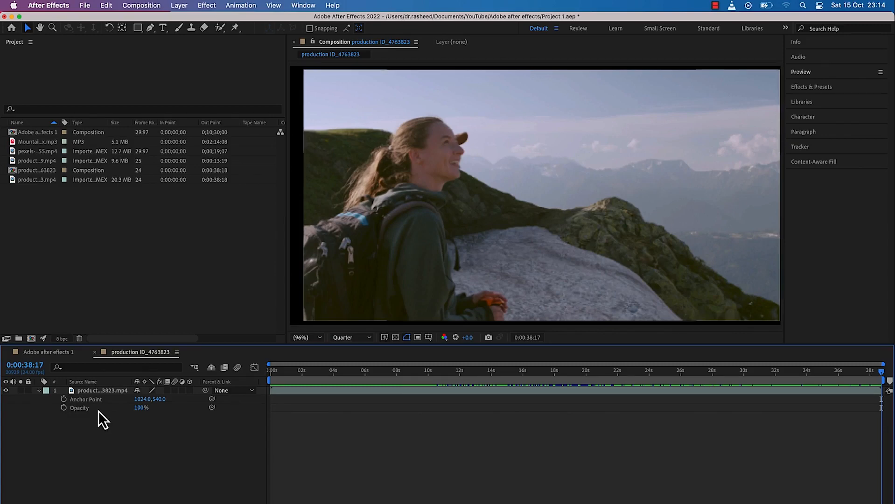
key(shift+r)
key(u)
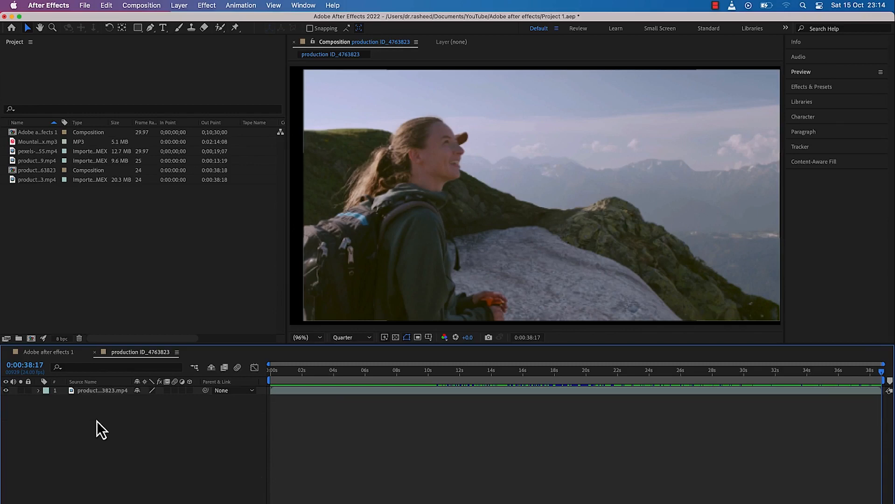
Reveal the hikers layer's Scale property and add a Scale keyframe at 0:00:38:17
key(s)
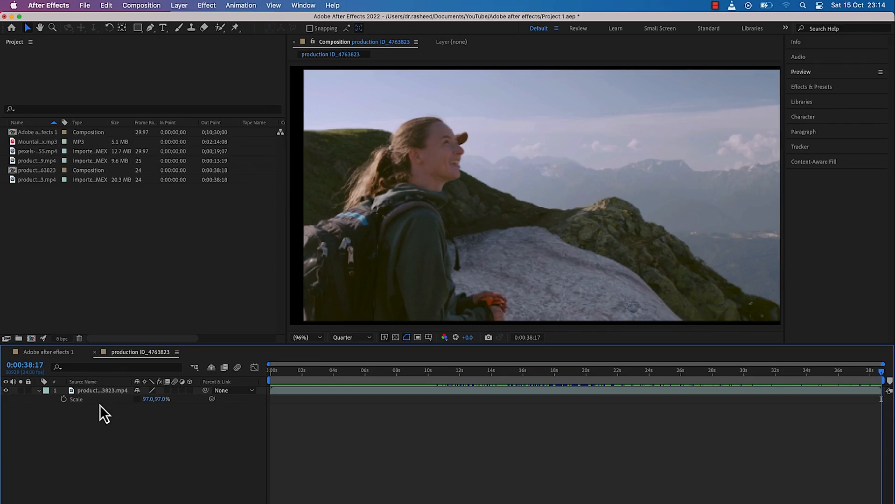
key(s)
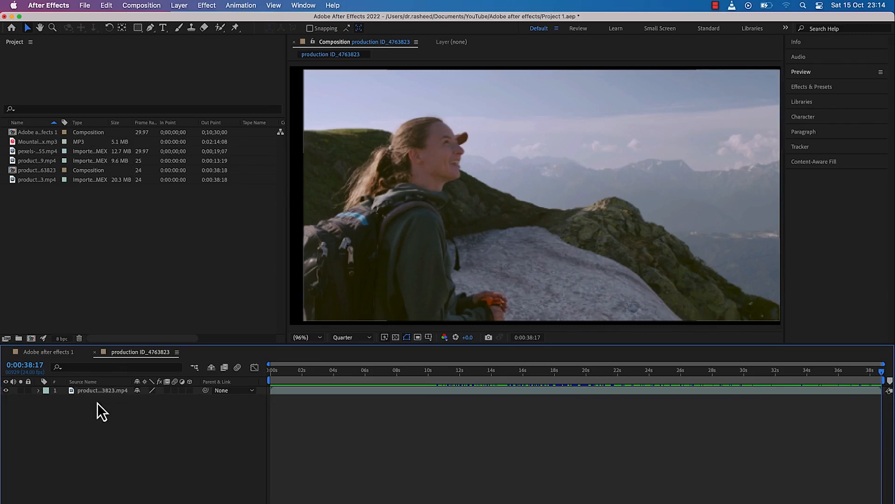
click(38, 391)
click(64, 400)
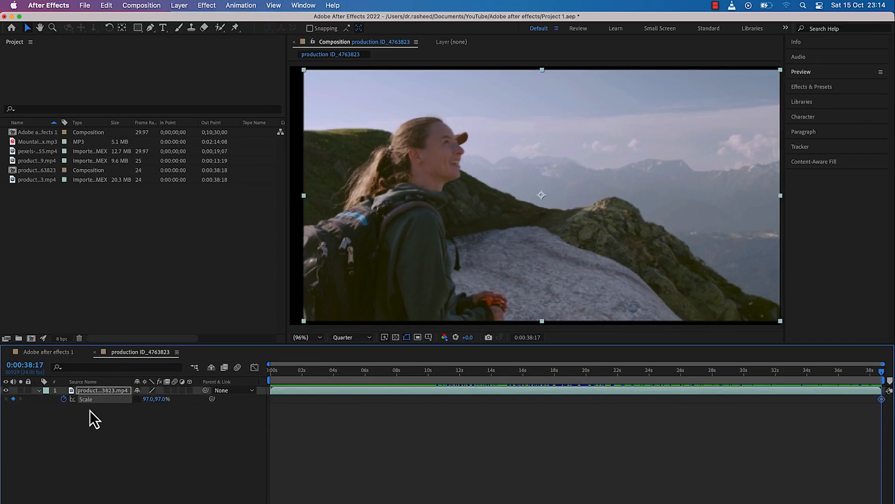
Show Rotation and Opacity alongside Scale, and reduce the hikers layer's display to its keyframed properties only
key(shift+r)
key(shift+t)
key(u)
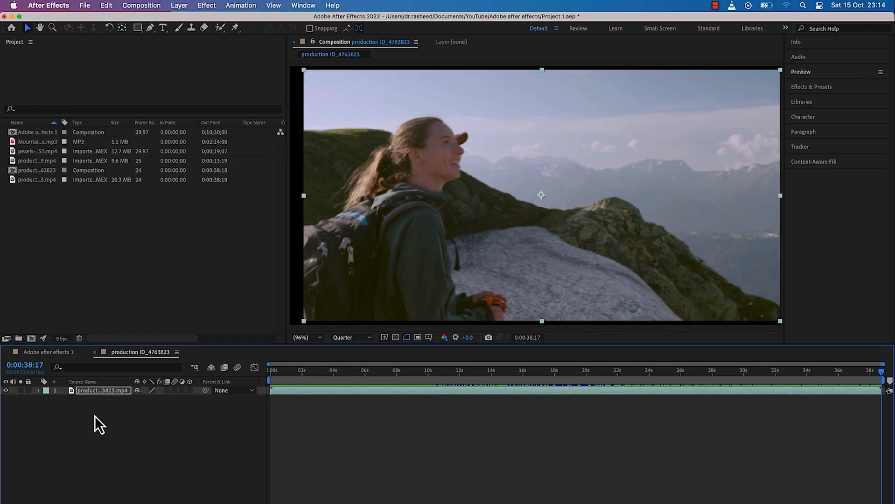
key(u)
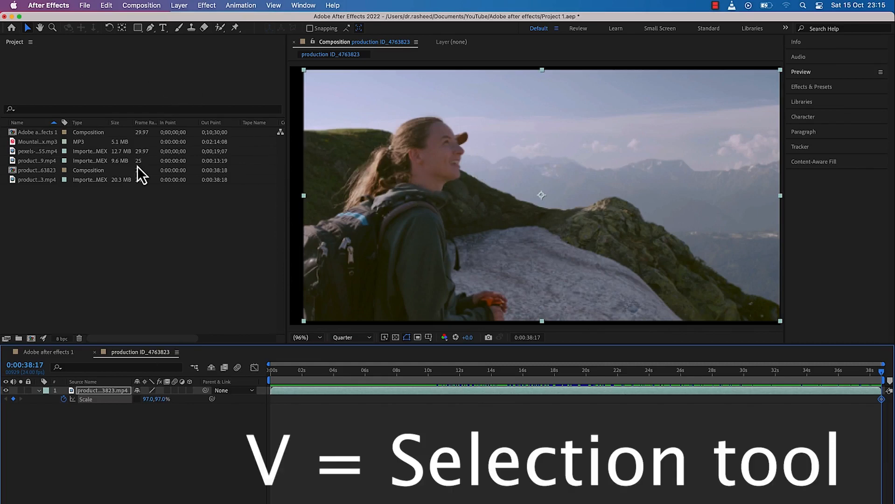
Add a text layer reading "Welcome to my channelvvv" across the woman's head and shift it slightly to the right
click(163, 28)
click(367, 135)
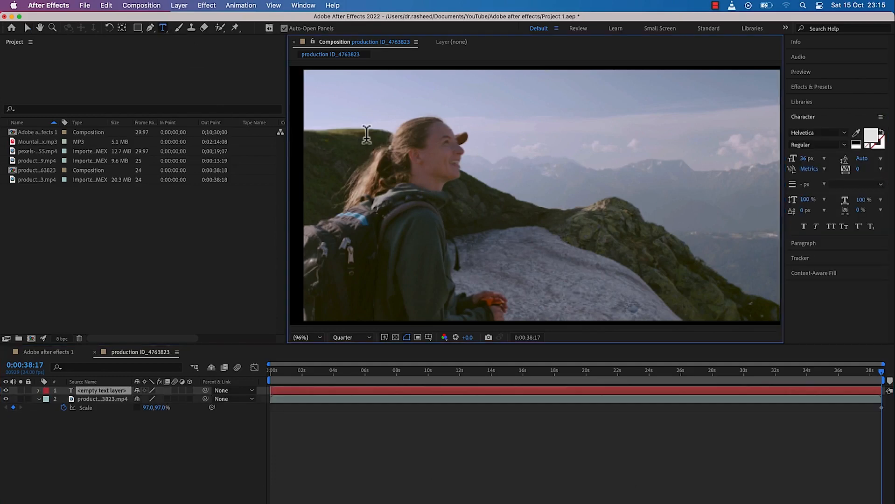
text(Welcome to my channel)
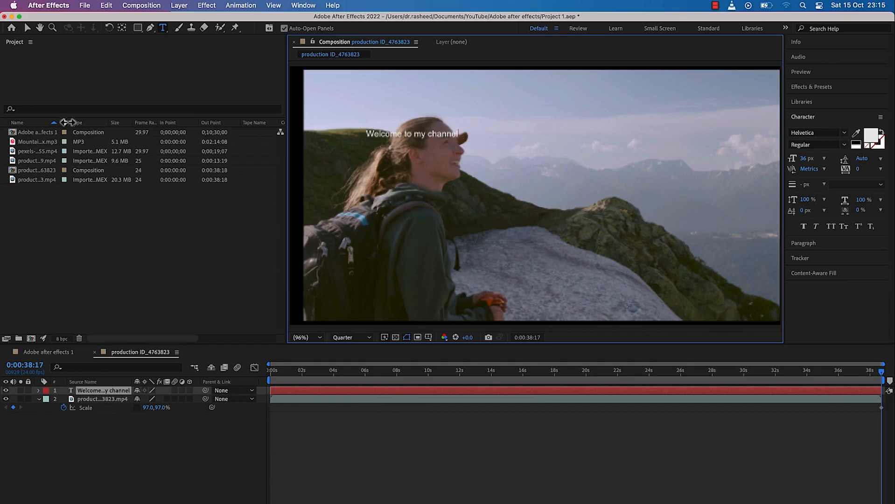
text(v)
drag(421, 177, 448, 176)
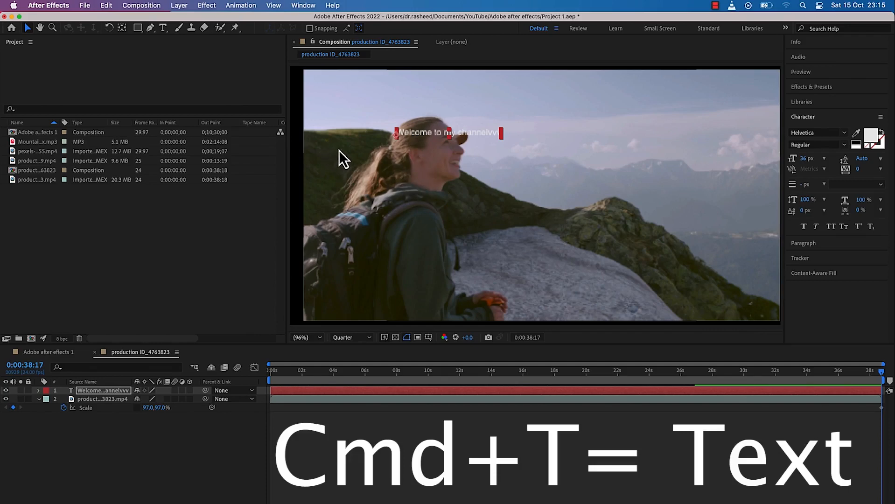
Add a second text layer reading "Welcome to my channel gvgg" below the first text and return to the Selection tool
key(super+t)
click(372, 179)
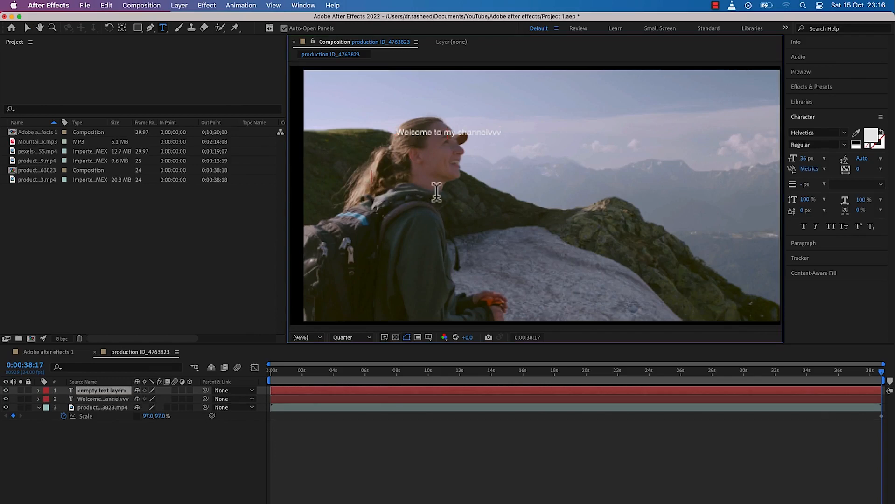
text(Welco)
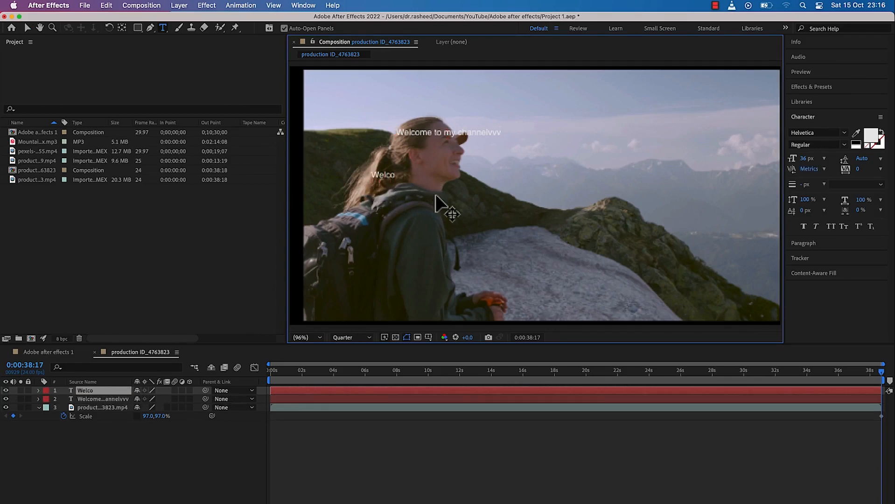
text(me to my channel)
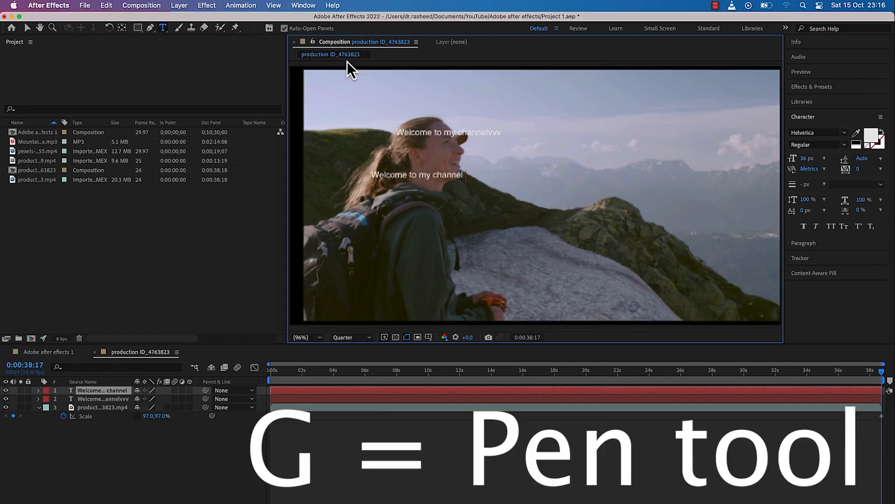
text(gvgg)
click(27, 29)
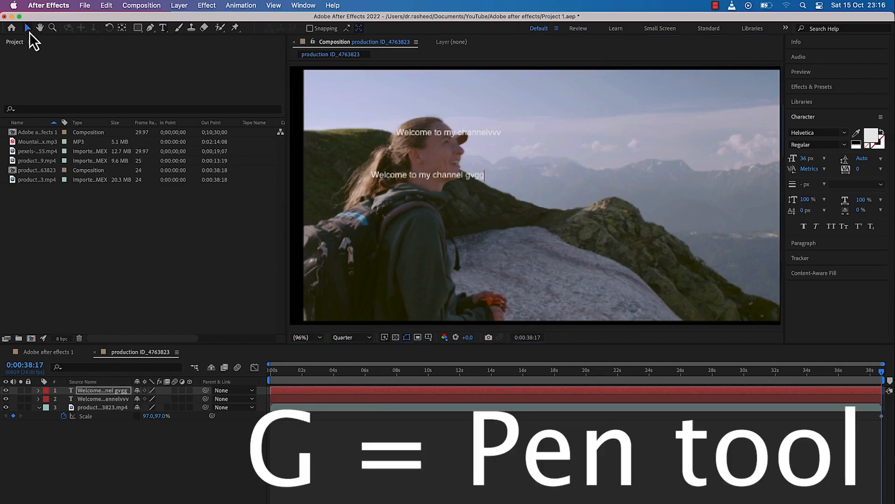
Draw a closed seven-point Pen tool mask over the rocks on the "Welcome to my channel gvgg" layer and select the whole mask
key(g)
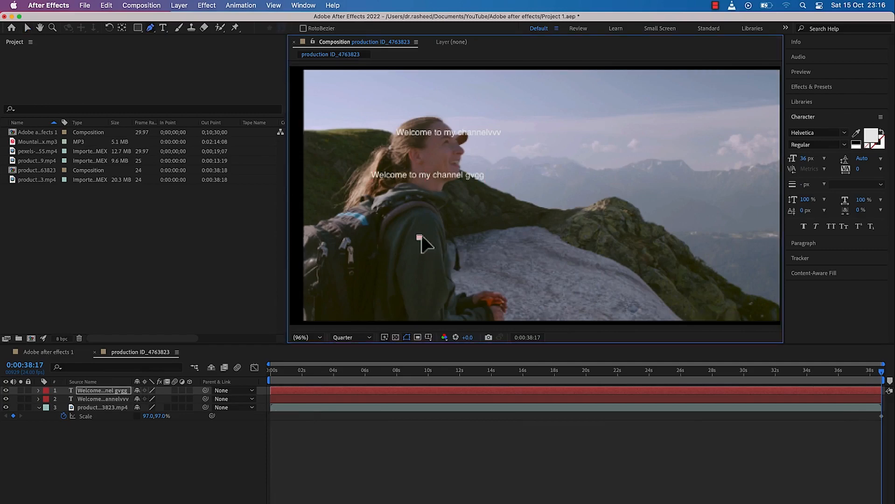
click(502, 193)
click(558, 184)
click(613, 214)
click(600, 250)
click(495, 293)
click(433, 271)
click(420, 237)
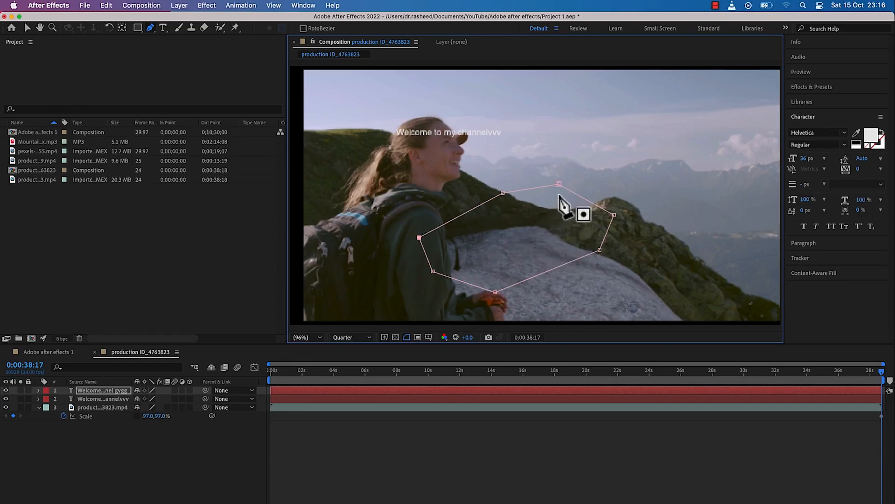
double_click(420, 239)
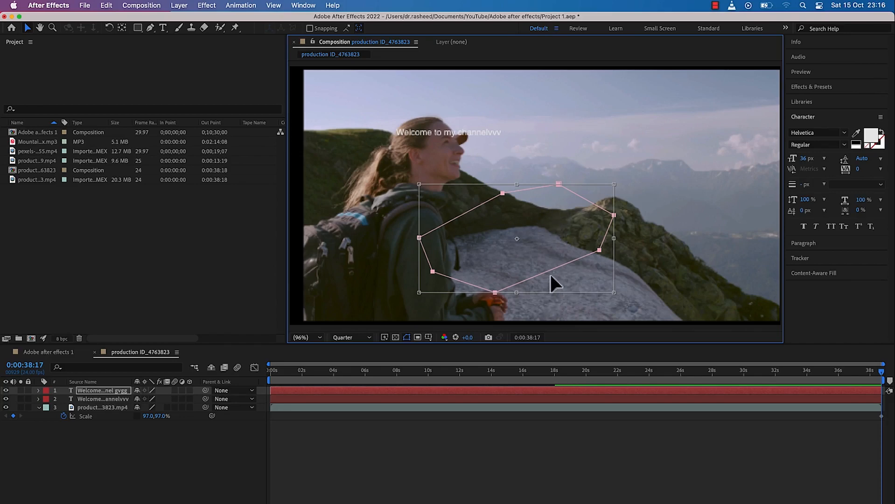
Draw two elliptical masks over the sky on the second text layer with the Ellipse Tool
key(q)
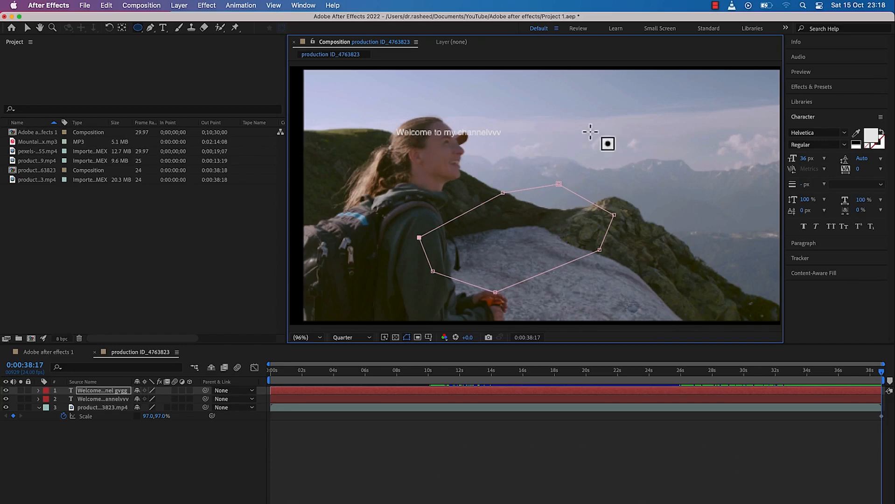
mouse_move(587, 112)
mouse_down()
mouse_move(697, 176)
mouse_move(689, 168)
mouse_up()
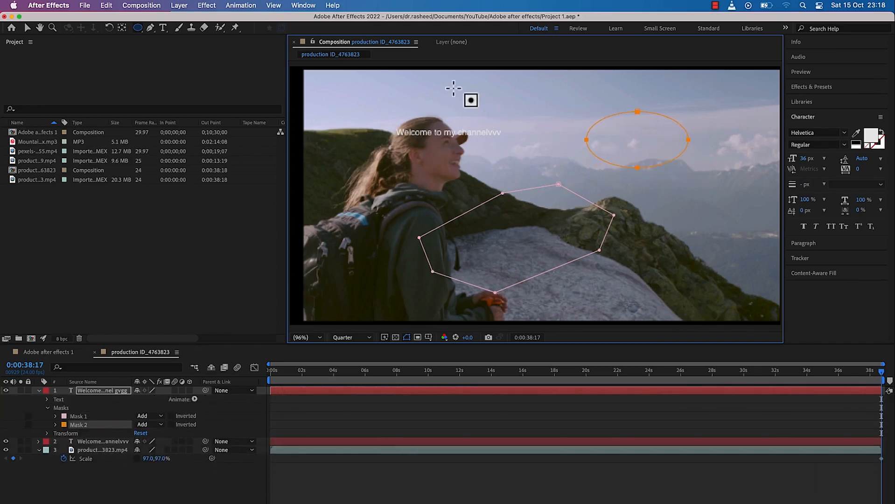
drag(437, 80, 576, 124)
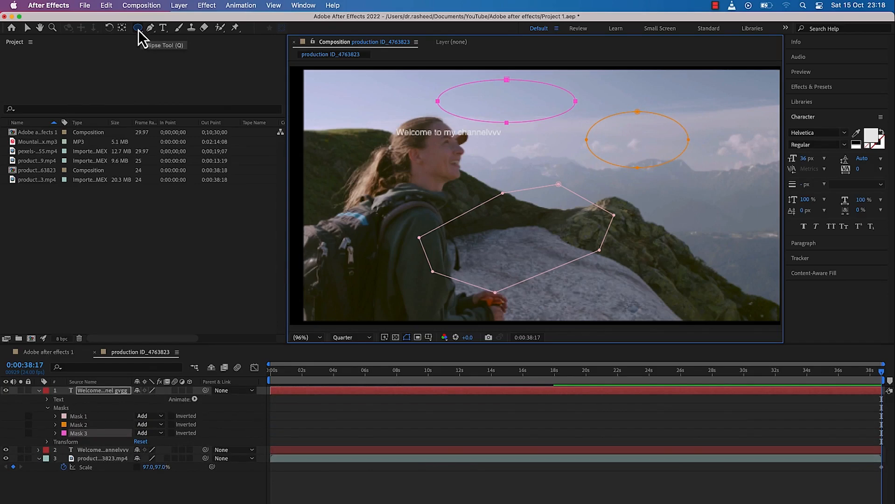
Draw two star masks on the second text layer with the Star Tool, one near each side of the frame
click(137, 29)
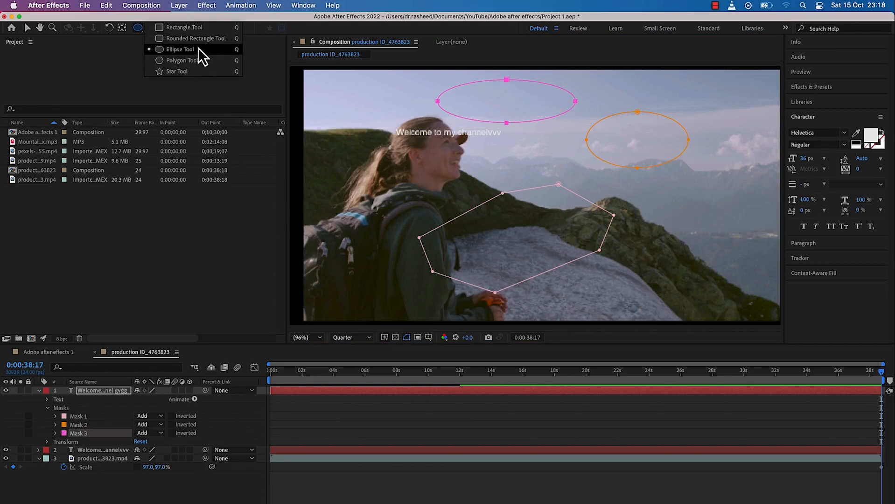
click(196, 71)
drag(366, 156, 394, 173)
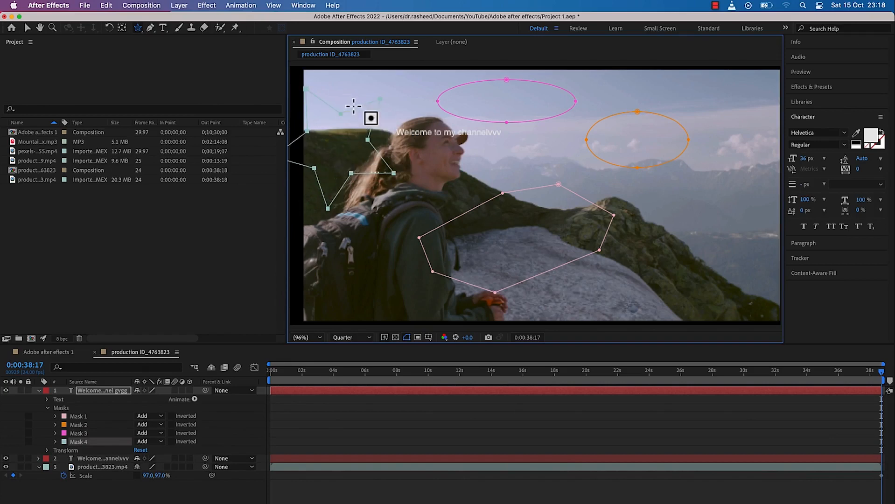
drag(661, 226, 722, 258)
Draw two polygon masks on the second text layer with the Polygon Tool, one over the backpack and one over the woman's face
click(138, 29)
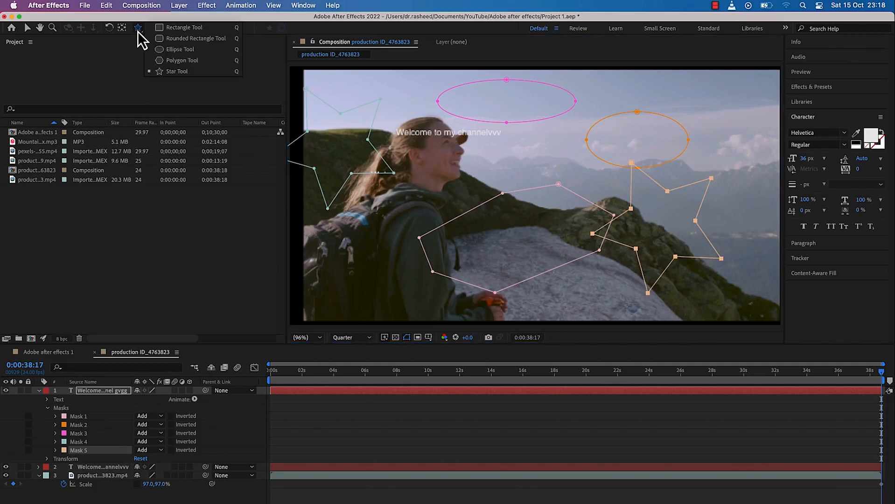
click(180, 60)
drag(343, 259, 382, 209)
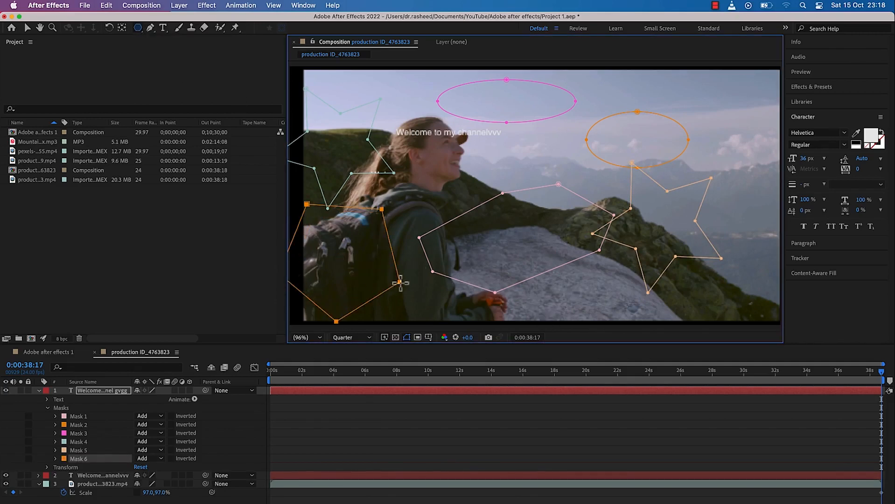
drag(456, 166, 489, 181)
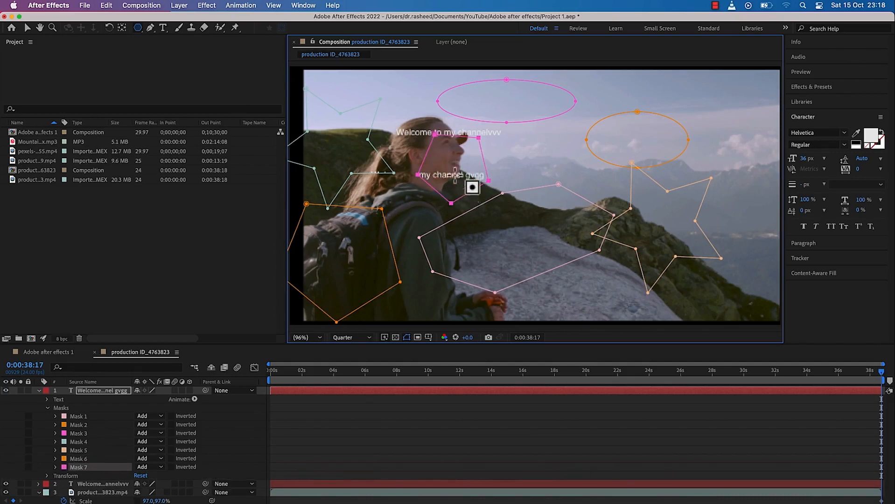
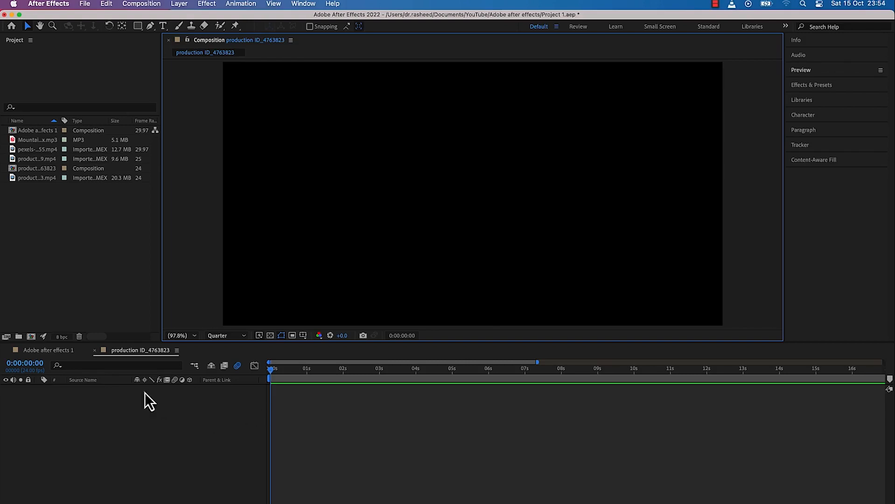
Create a new composition named "Text animation" with a duration of 0;00;30;00
click(31, 338)
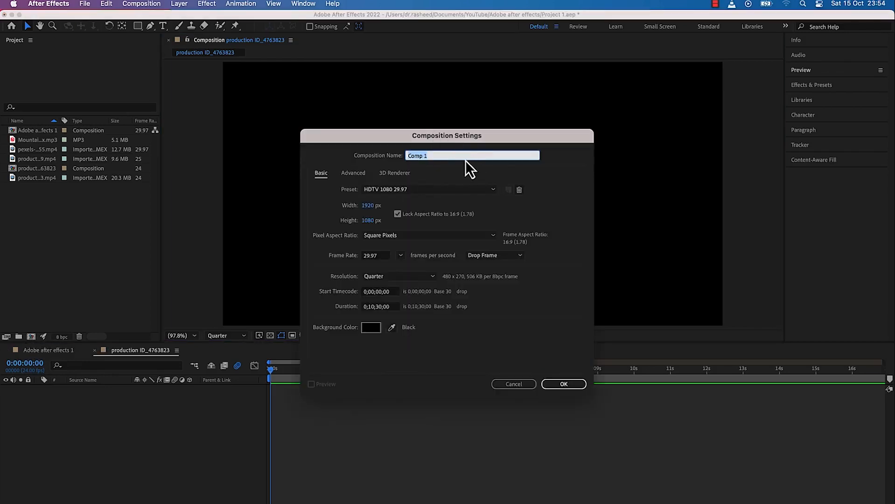
text(Text animation)
click(375, 308)
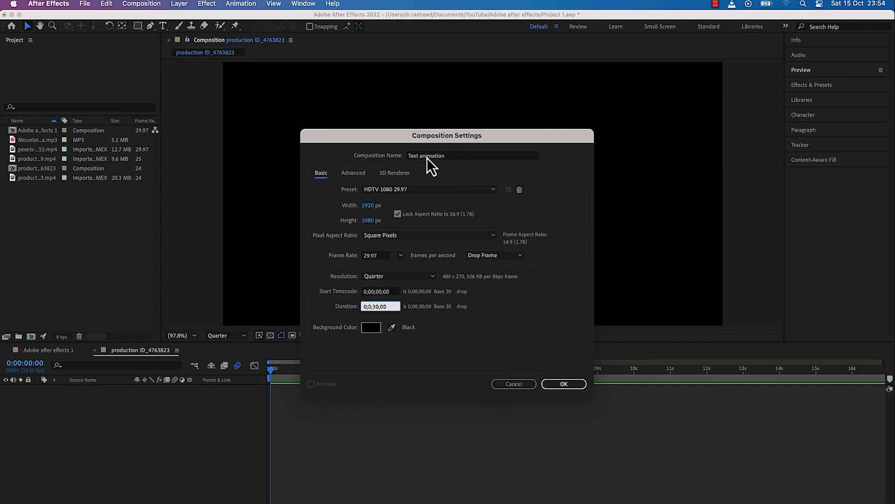
click(571, 387)
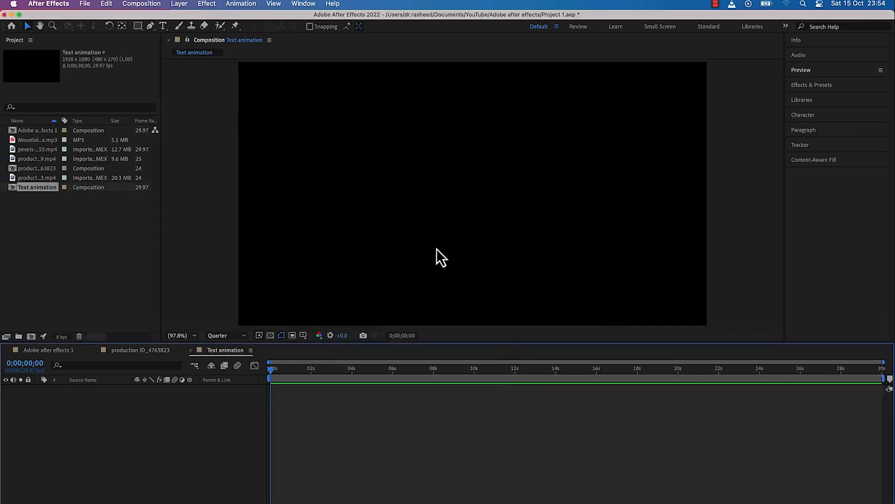
click(149, 4)
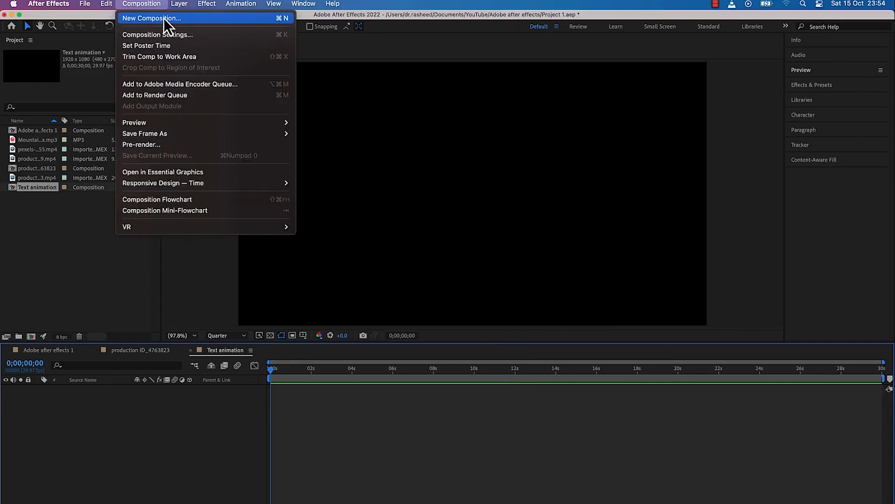
click(369, 9)
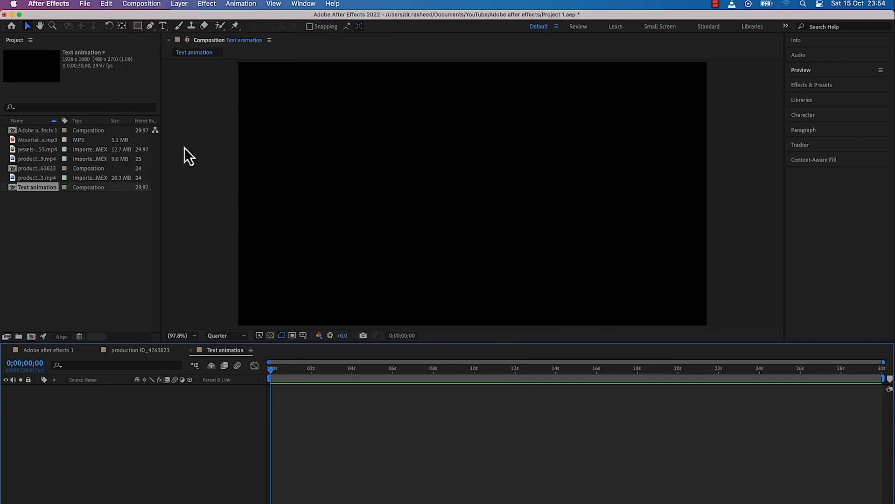
drag(42, 187, 550, 175)
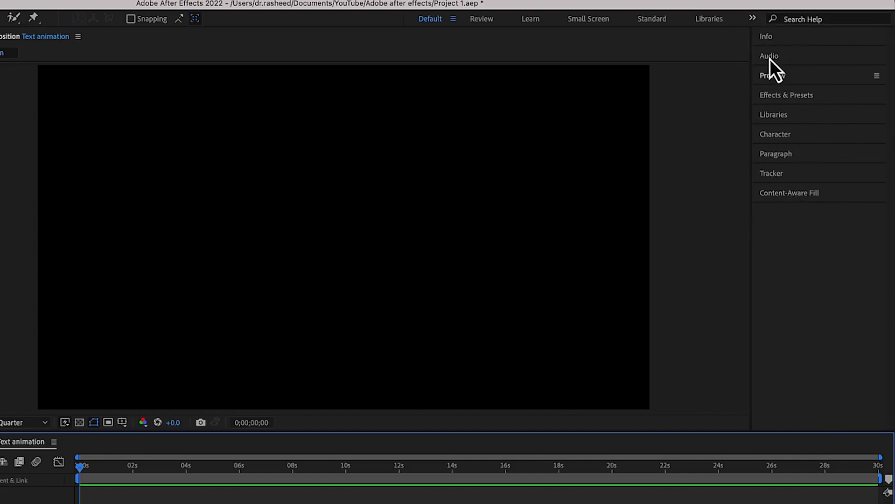
Examine the contents of the Info, Audio, Preview, Effects & Presets, Character, Paragraph and Tracker panels
click(778, 43)
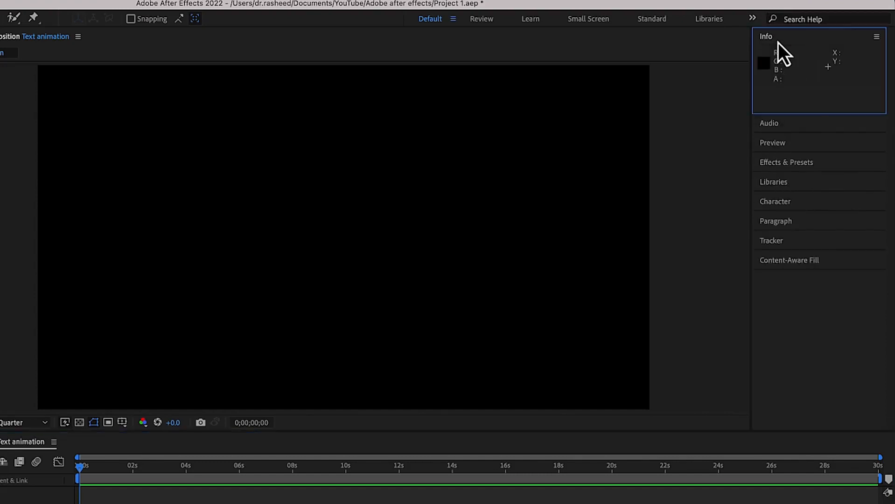
click(802, 129)
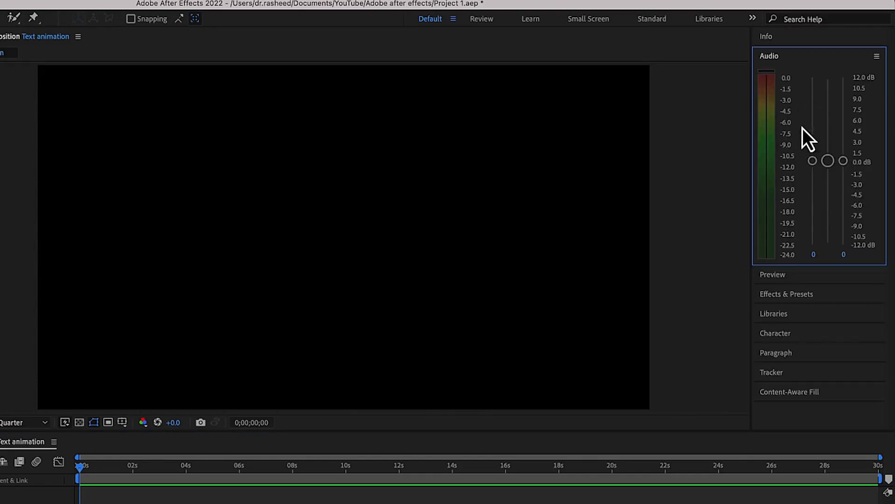
click(803, 280)
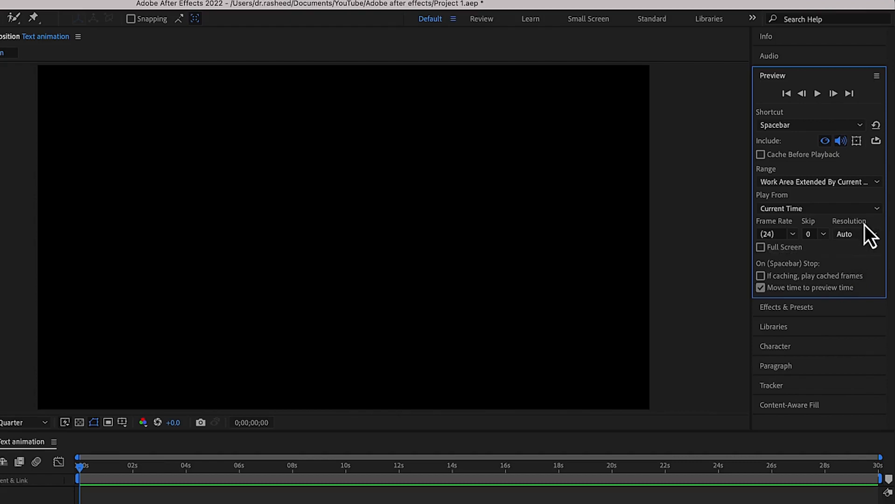
click(873, 235)
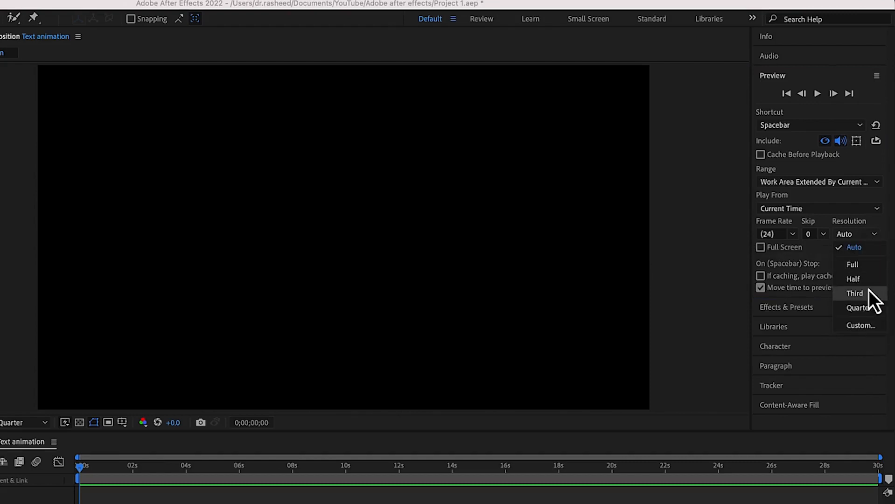
click(796, 77)
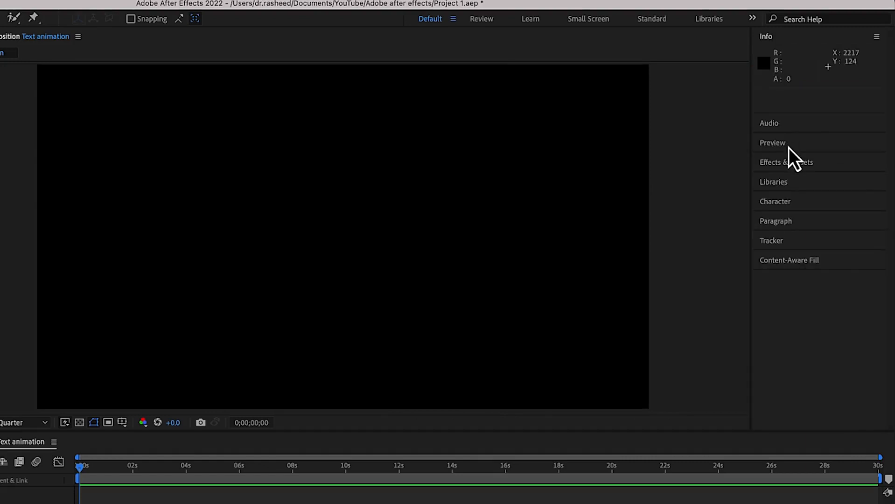
click(797, 165)
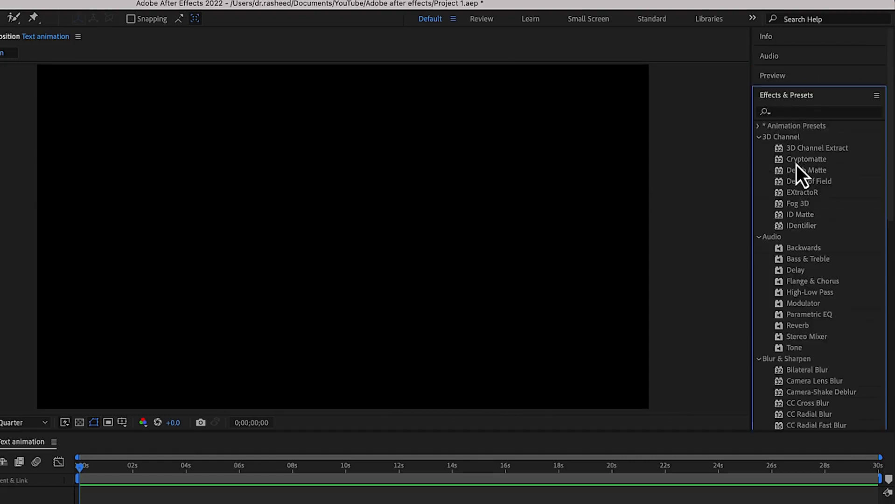
click(786, 102)
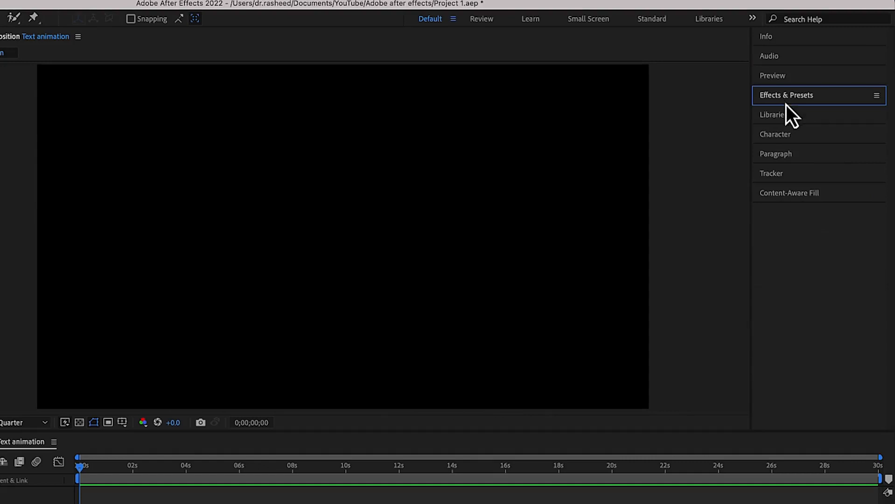
click(787, 138)
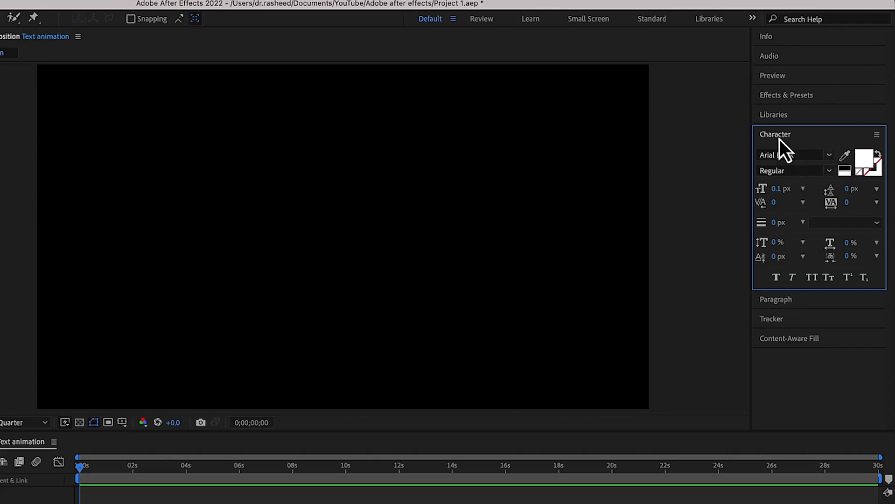
click(779, 139)
click(789, 159)
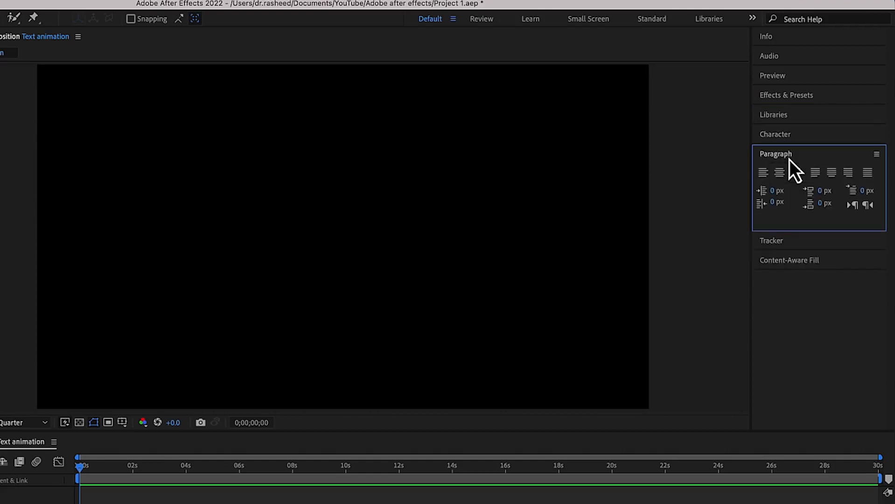
click(797, 247)
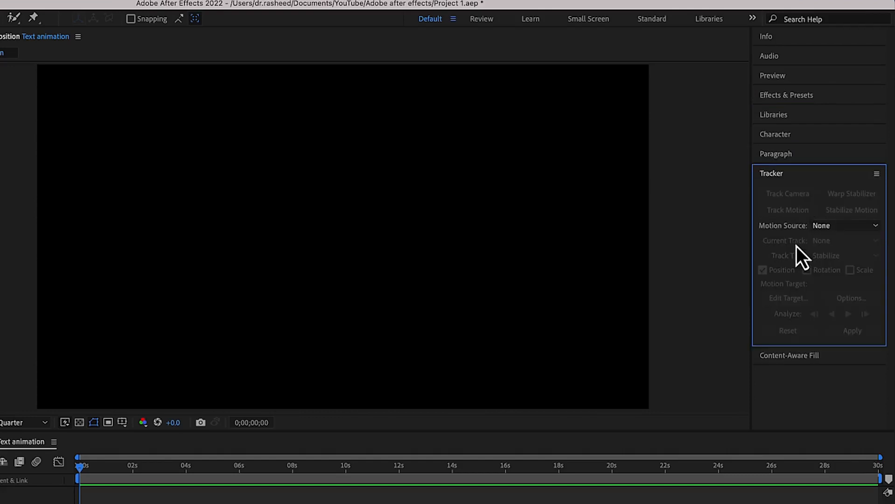
Remove the Content-Aware Fill and Info panels from the workspace
click(799, 359)
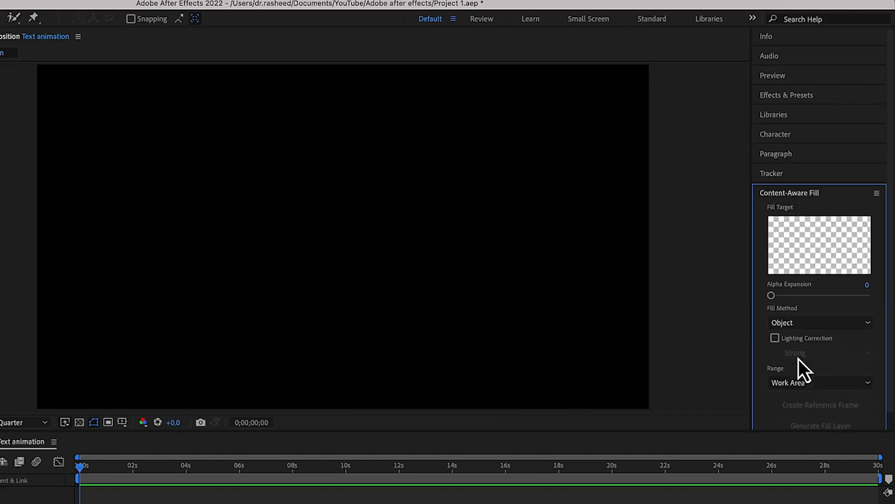
click(877, 194)
click(773, 208)
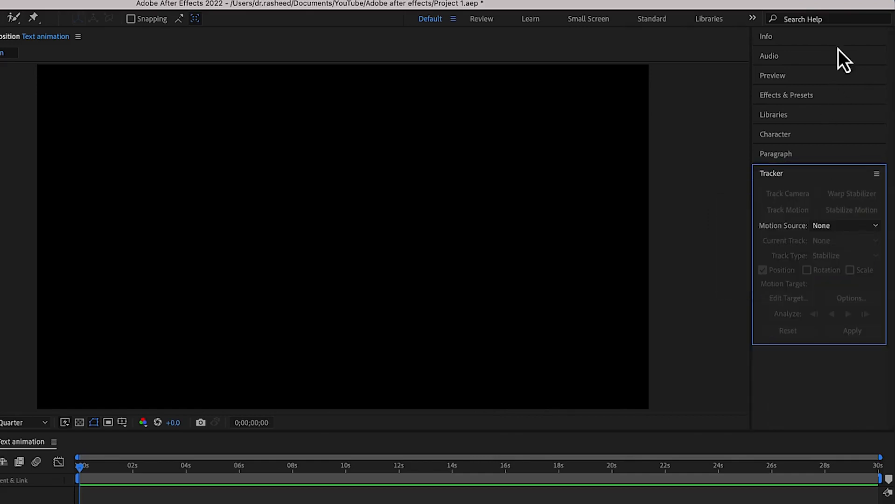
click(835, 39)
click(876, 39)
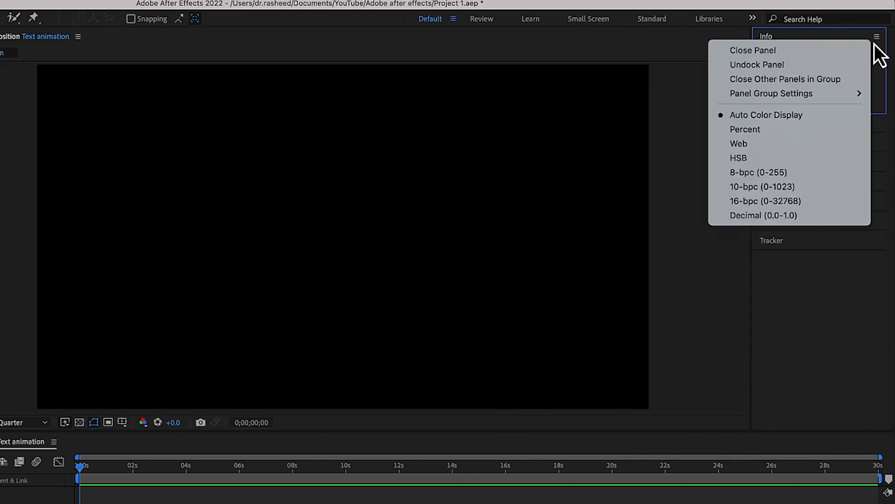
click(787, 54)
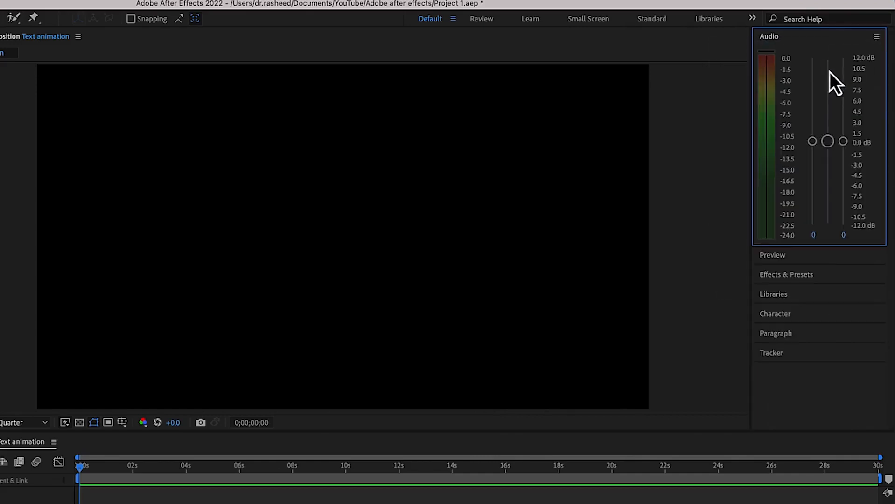
Remove the Audio and Libraries panels from the workspace
click(876, 37)
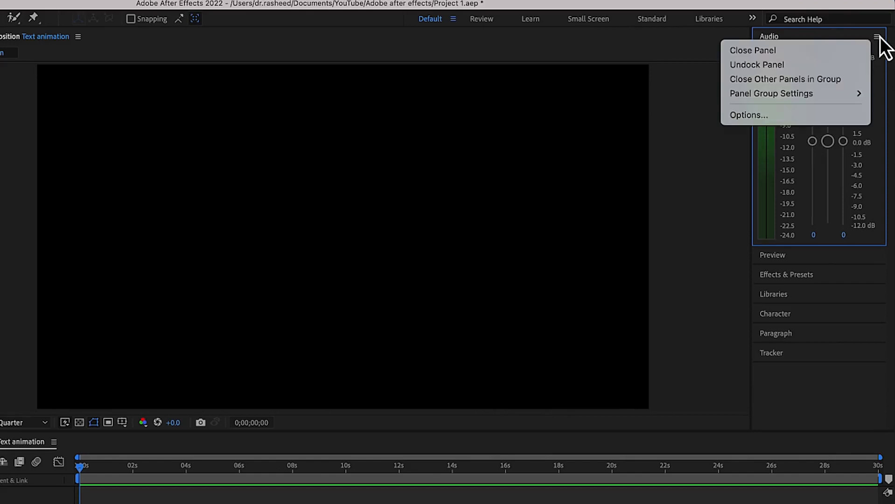
click(810, 53)
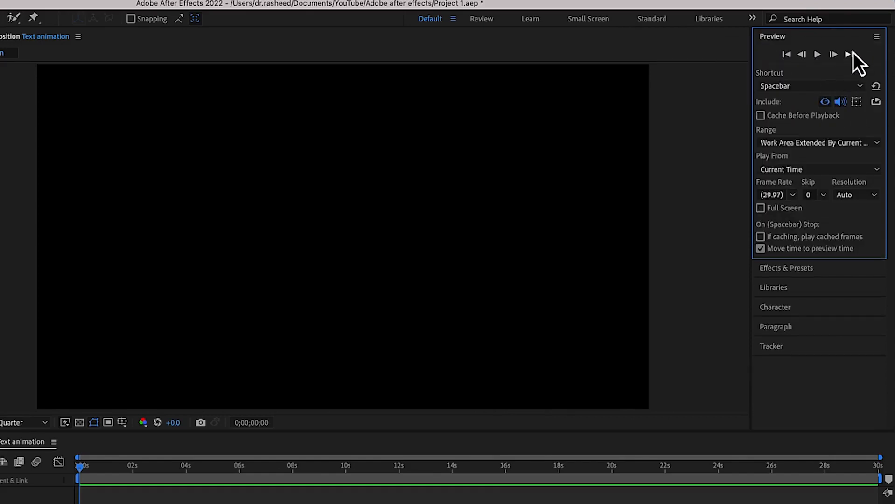
click(802, 290)
click(876, 77)
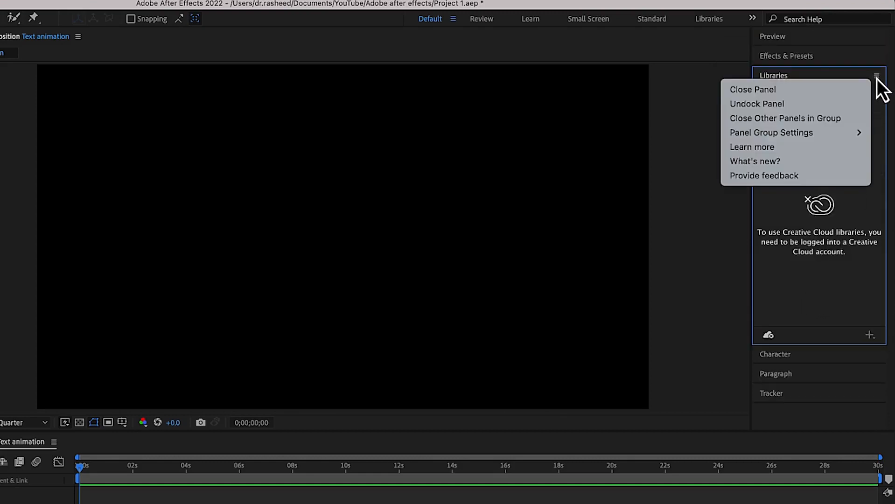
click(827, 92)
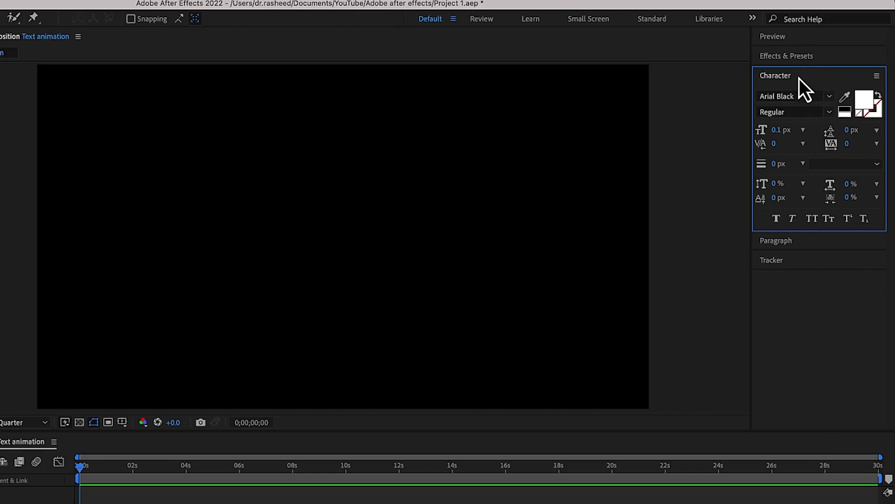
Rearrange the docked panels so Character sits directly under Effects & Presets and Paragraph has its own group beneath them
drag(798, 77, 820, 410)
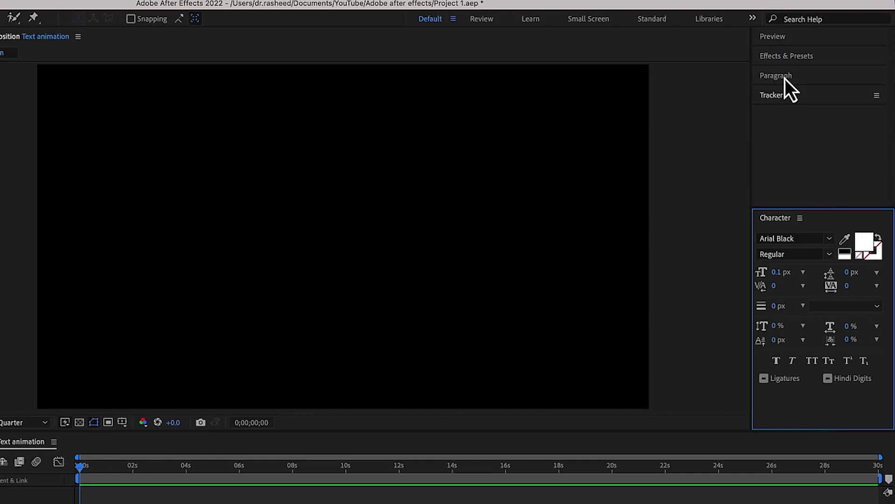
drag(785, 79, 808, 193)
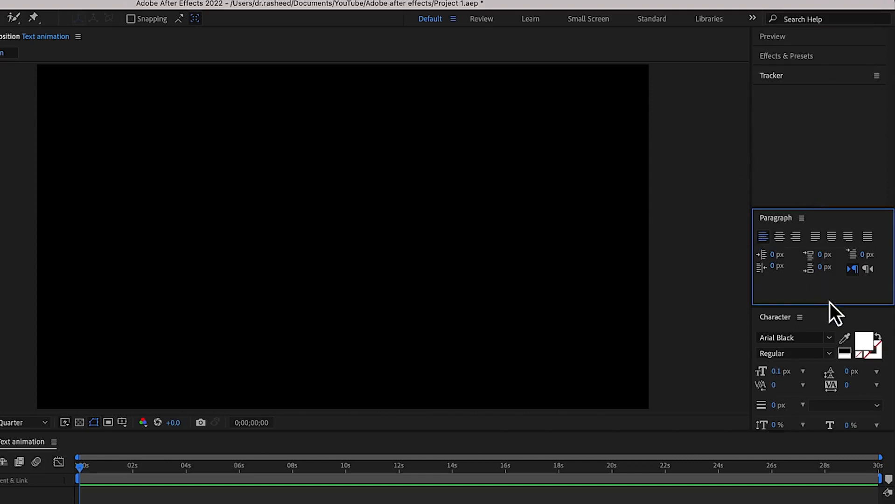
click(830, 317)
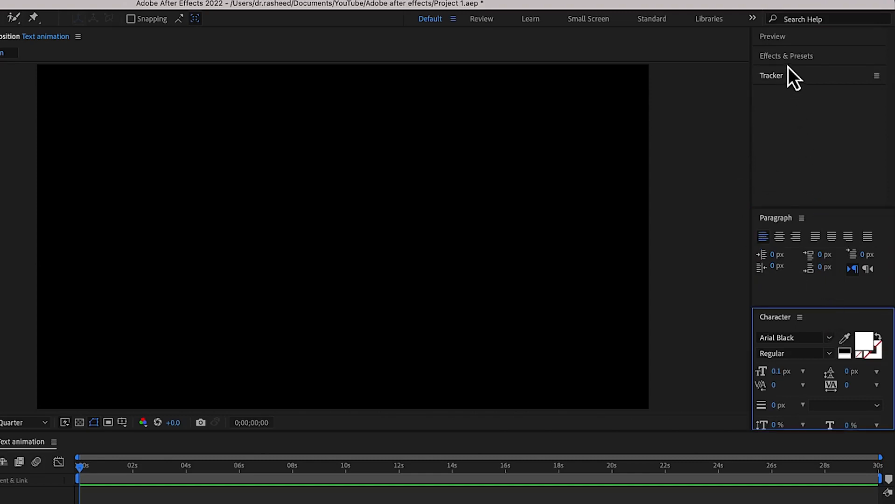
drag(791, 59, 812, 147)
scroll(813, 114, down, 3)
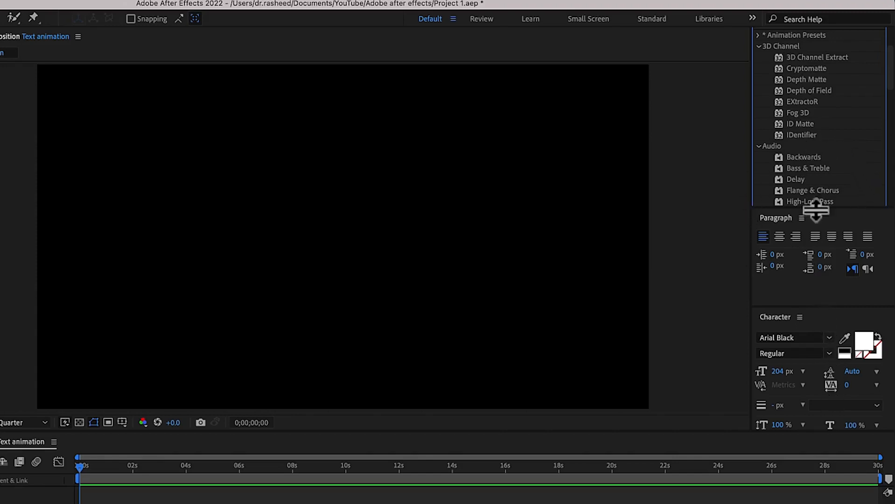
drag(855, 294, 837, 426)
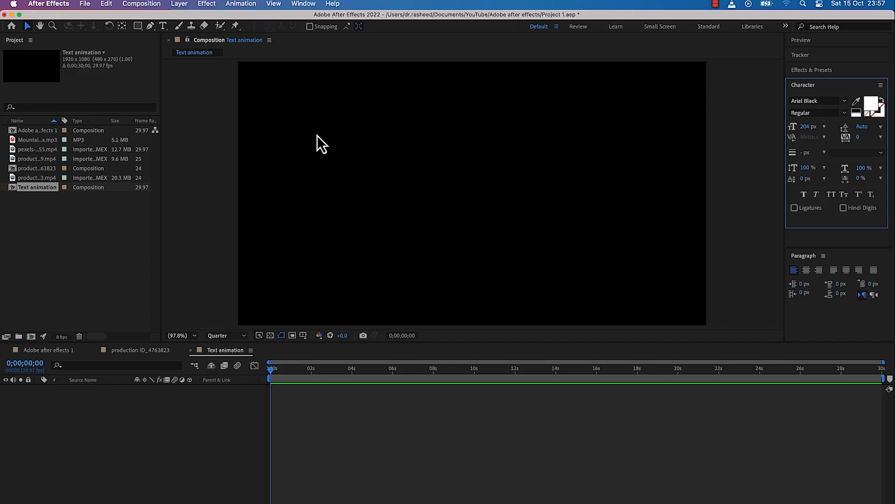
Add a rectangle shape layer that covers the whole frame of the Text animation composition
double_click(137, 25)
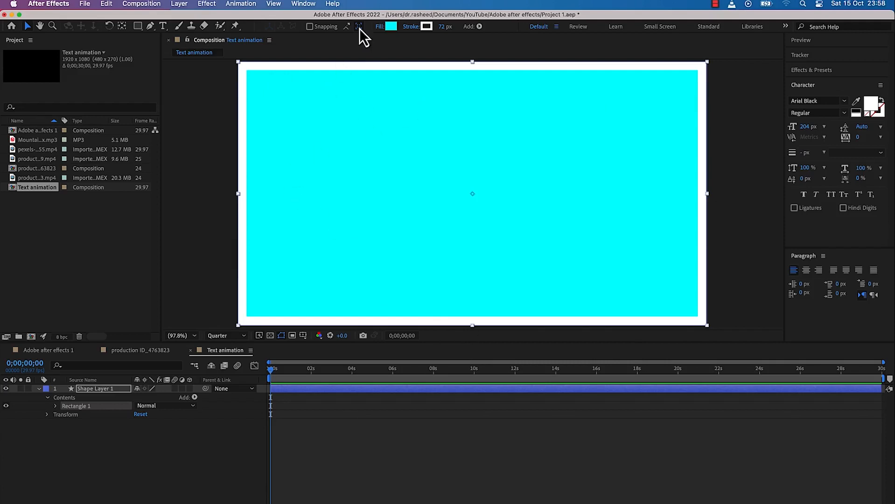
click(391, 26)
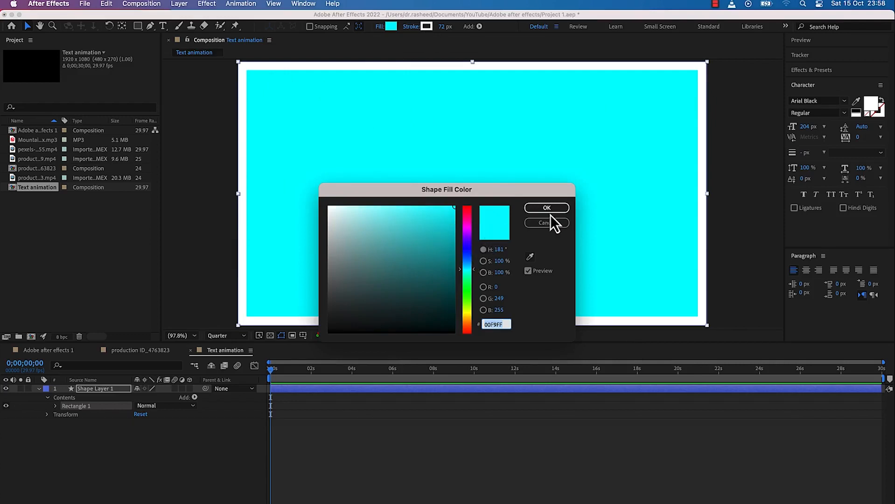
drag(386, 236, 415, 223)
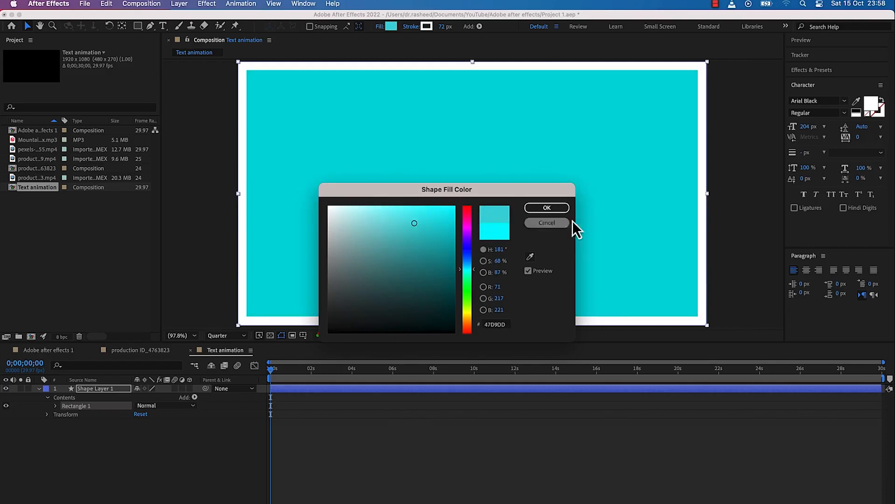
click(555, 227)
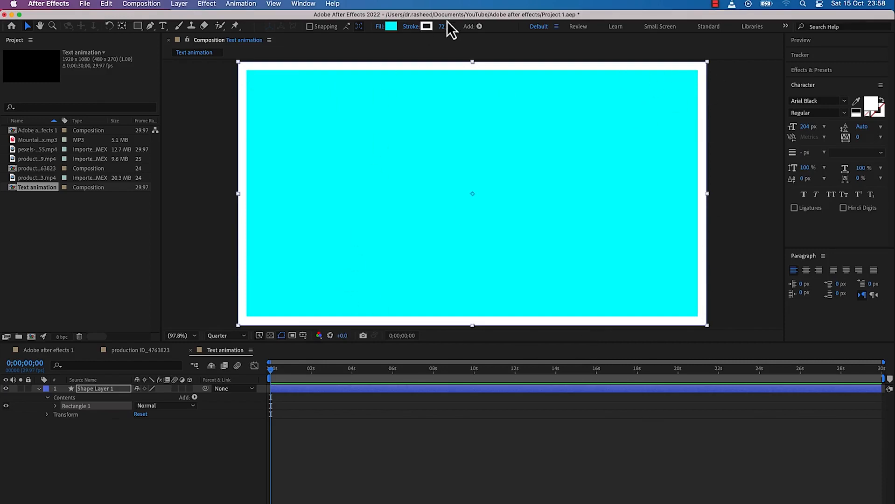
click(428, 26)
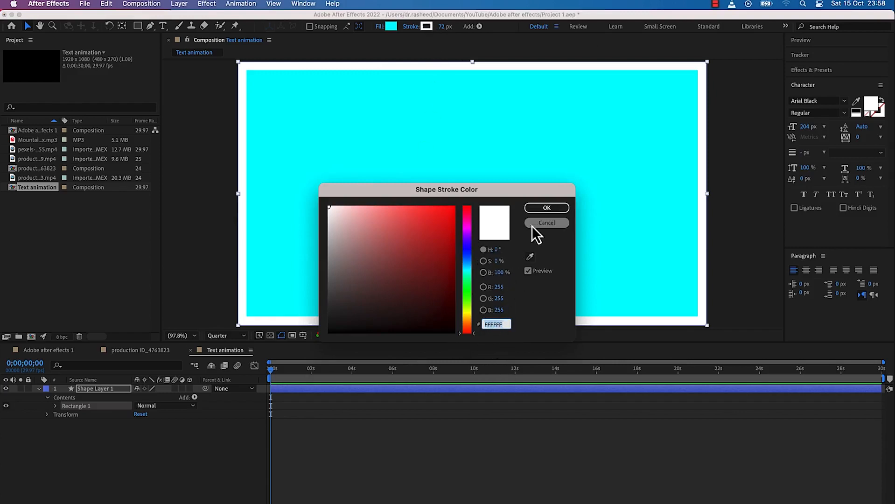
click(545, 209)
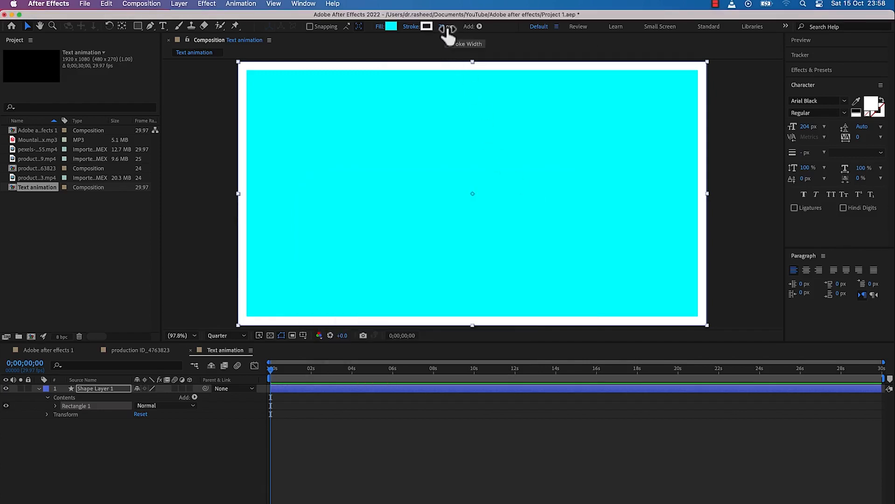
Set the background rectangle's stroke width to 0 px
mouse_move(447, 29)
mouse_down()
mouse_move(443, 86)
mouse_move(458, 3)
mouse_move(457, 156)
mouse_move(439, 128)
mouse_up()
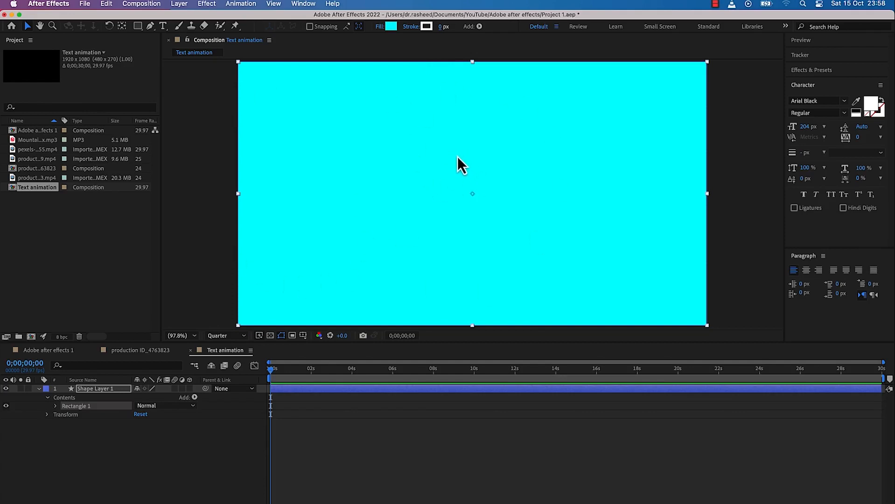
Add a text layer reading "Epic" in the upper middle of the composition
key(super+t)
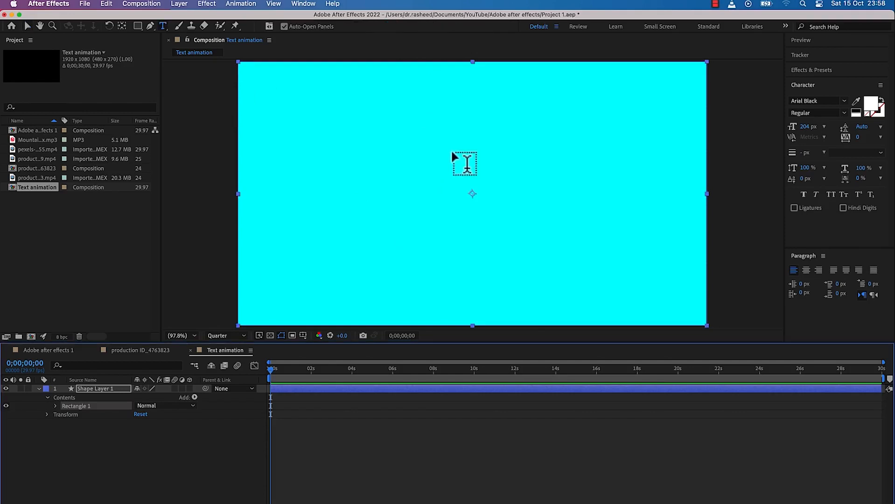
click(365, 163)
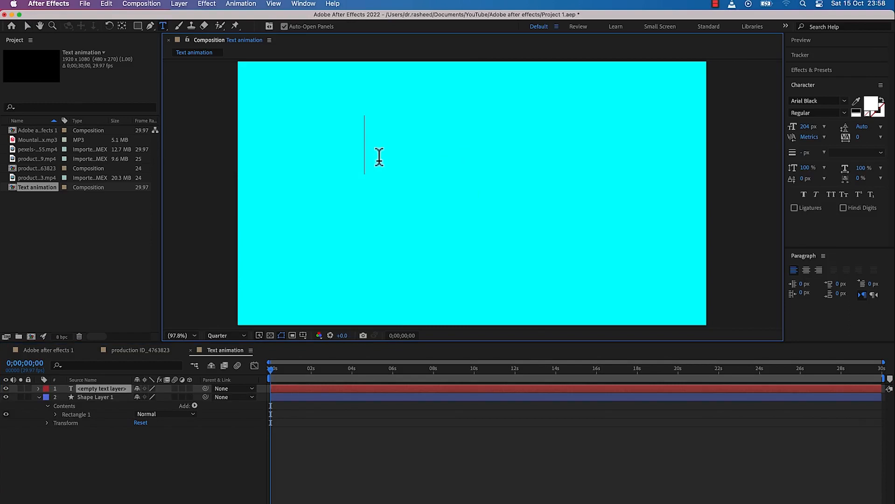
text(Epic)
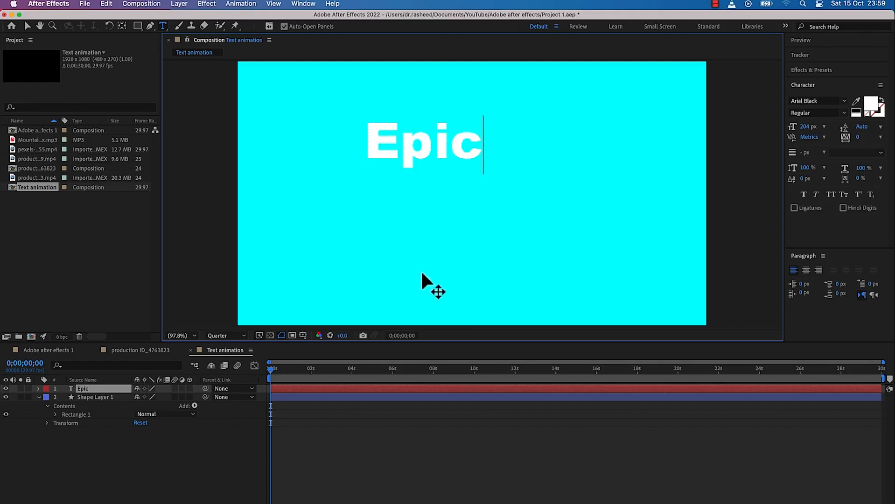
click(397, 393)
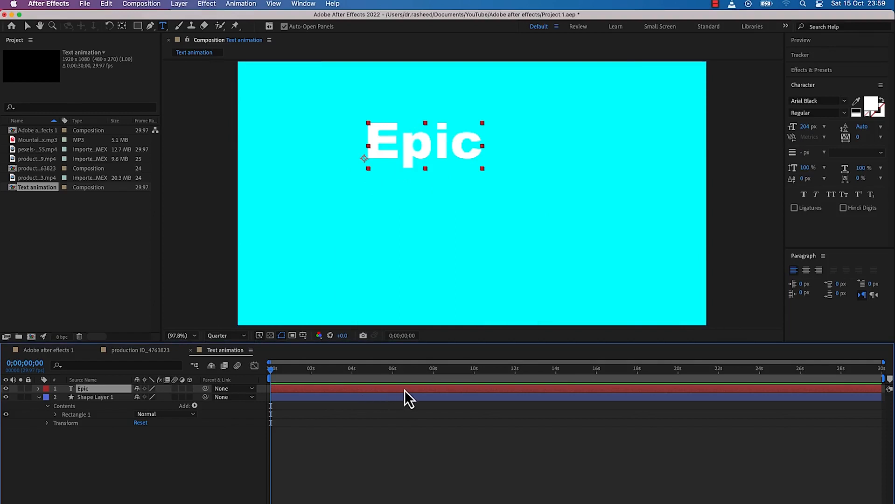
Duplicate the Epic text layer, move the copy directly beneath the original and change its text to "Mentorhsip"
key(super+d)
key(v)
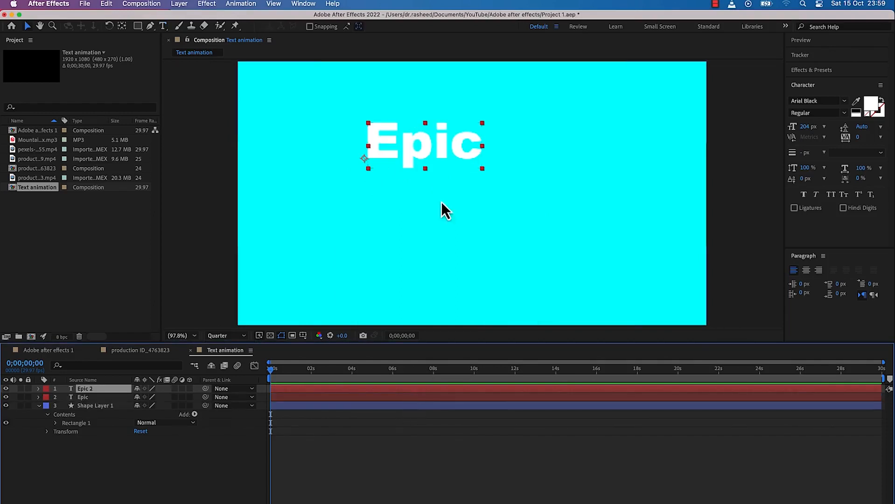
drag(426, 148, 423, 214)
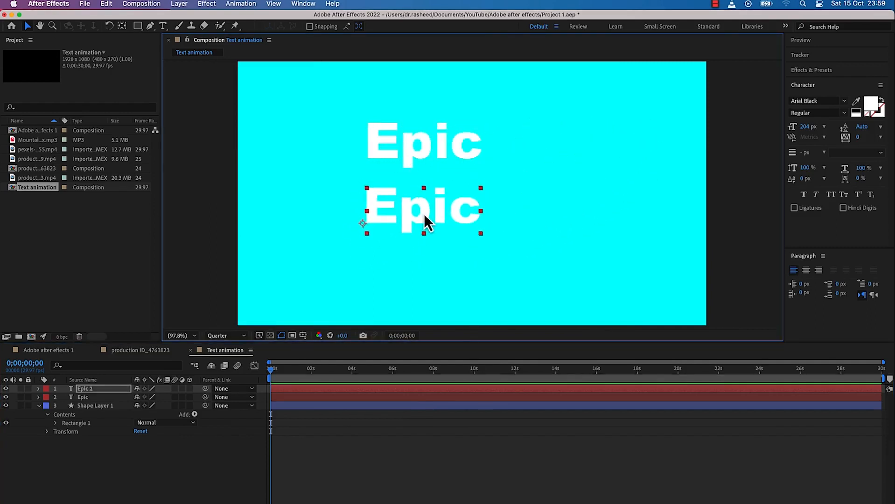
double_click(423, 216)
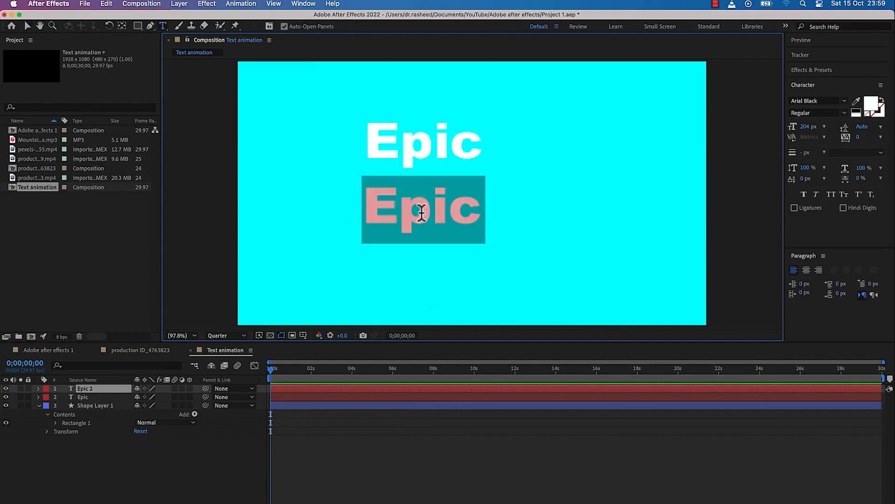
text(Mentorhs)
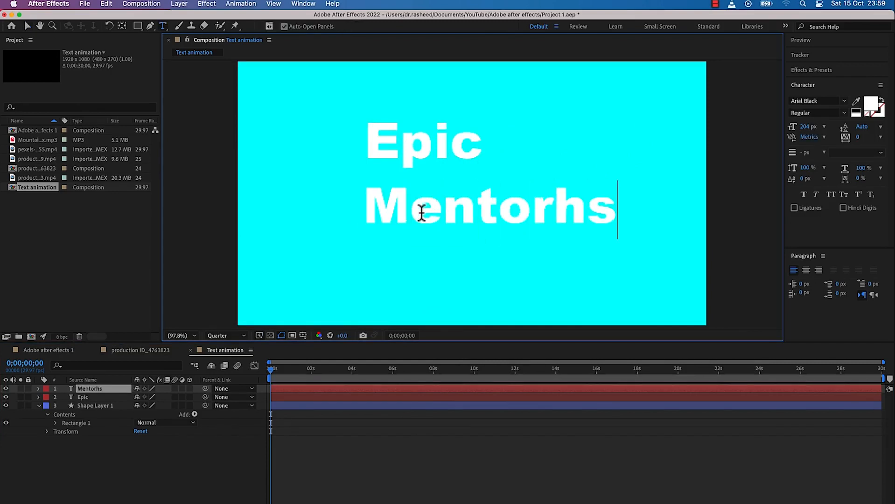
text(ip)
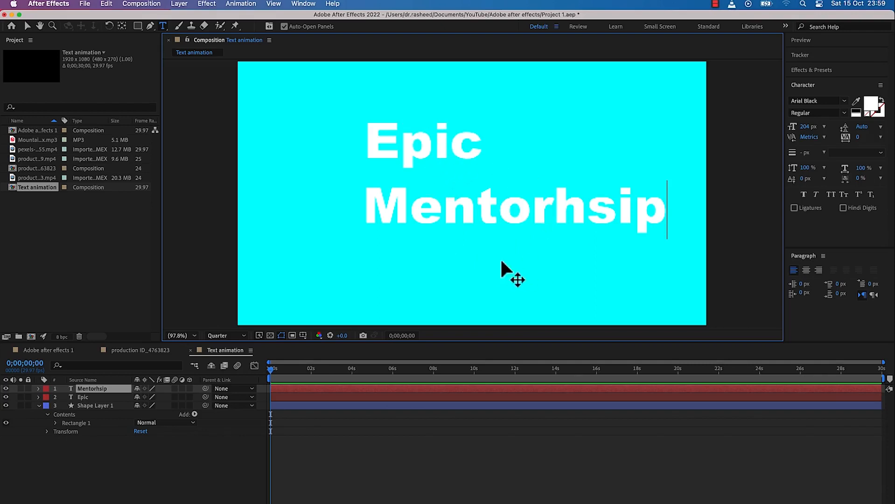
click(446, 428)
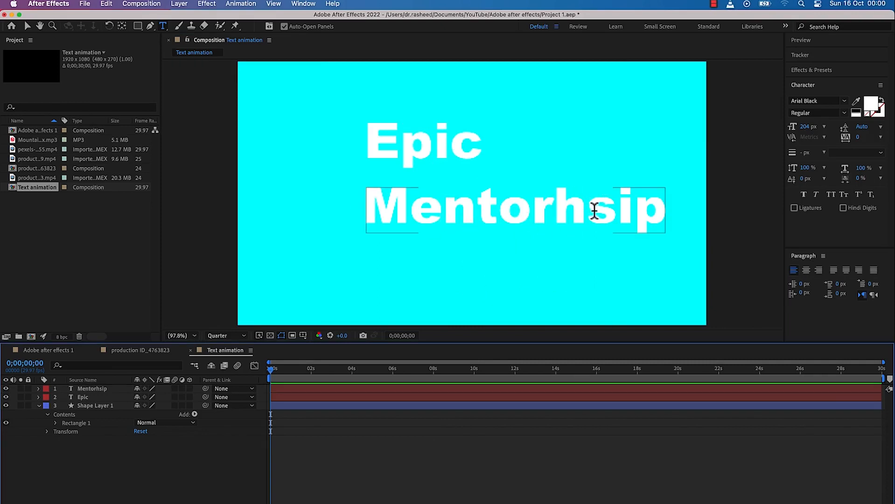
Reposition the two text lines so they sit close together around the middle of the frame, with Epic centred above Mentorhsip
key(v)
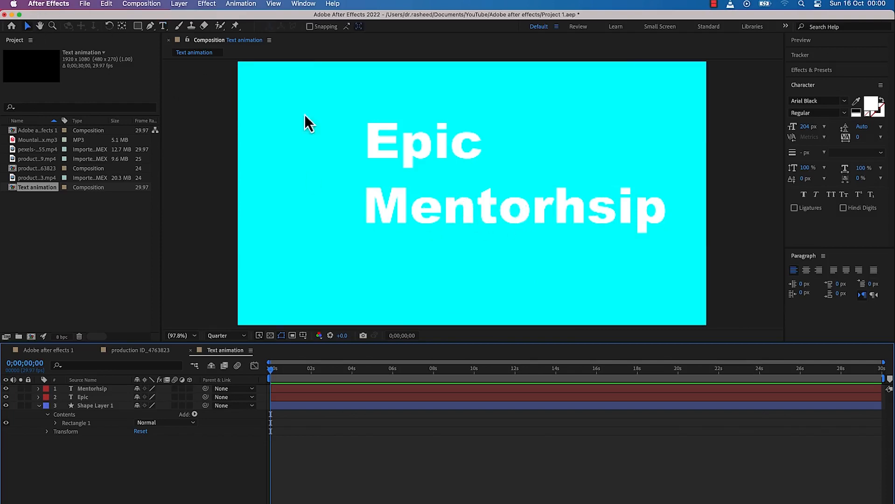
drag(448, 205, 421, 201)
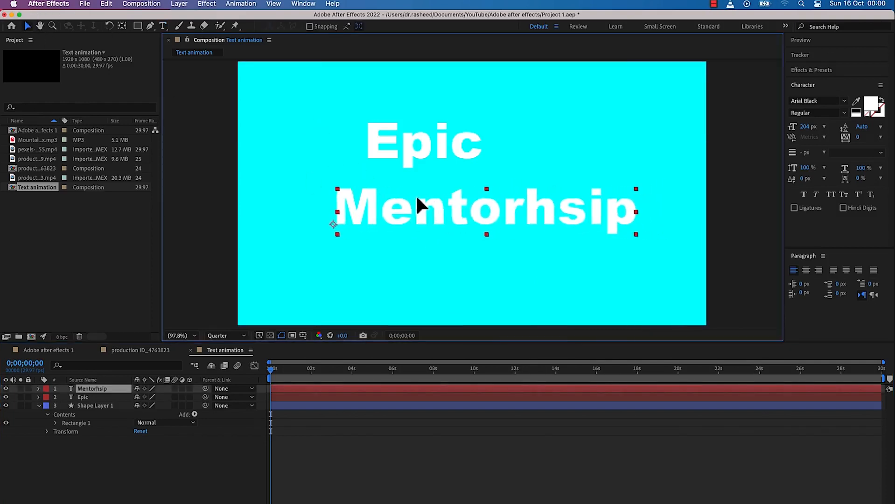
drag(442, 156, 480, 167)
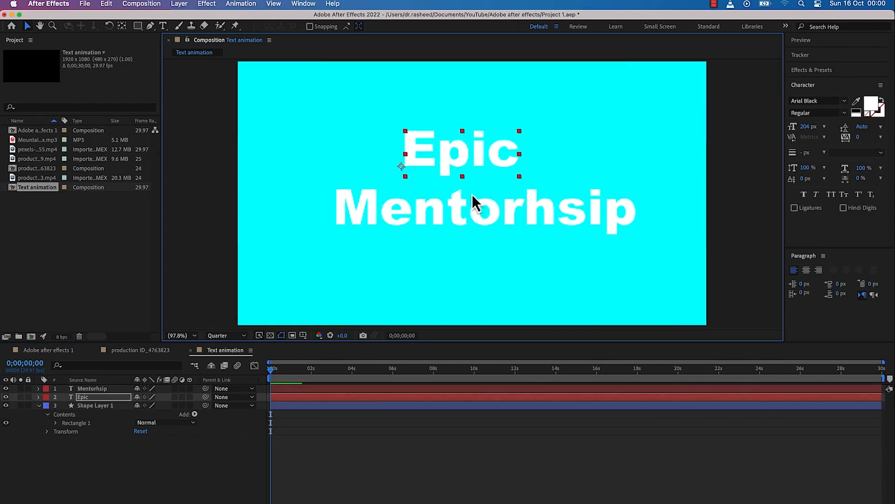
drag(448, 219, 447, 228)
drag(466, 145, 471, 173)
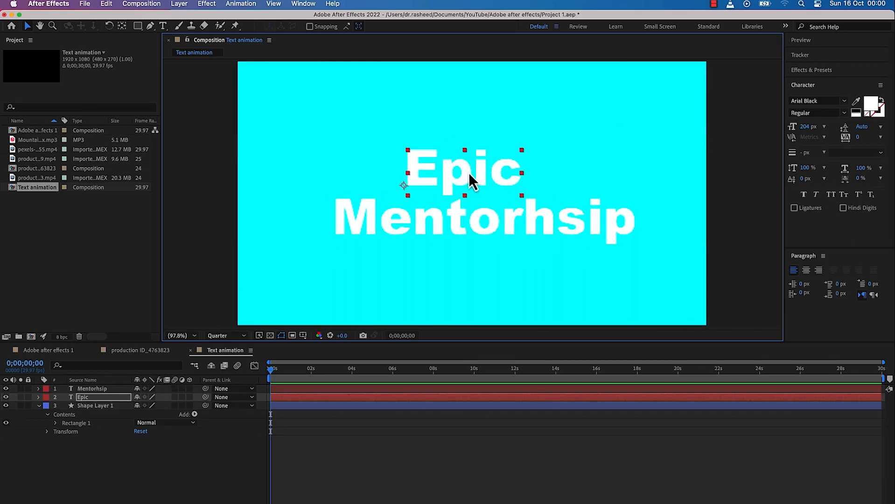
click(845, 101)
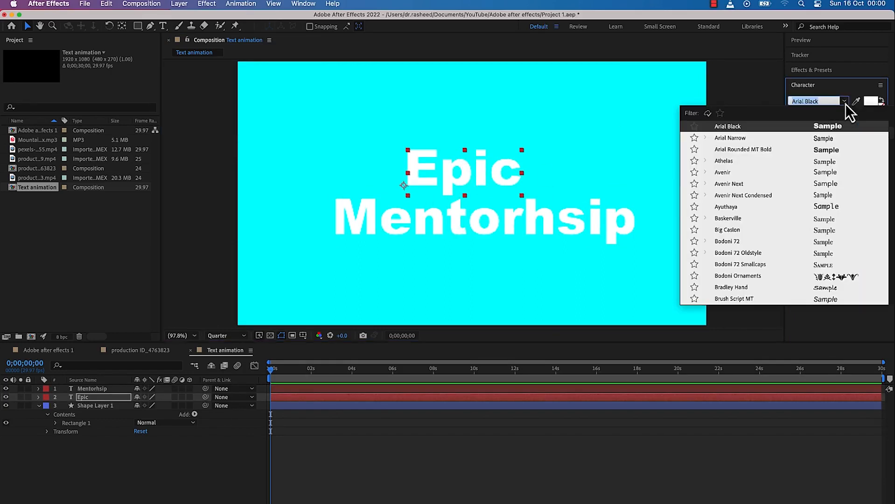
scroll(796, 250, down, 3)
scroll(798, 251, down, 6)
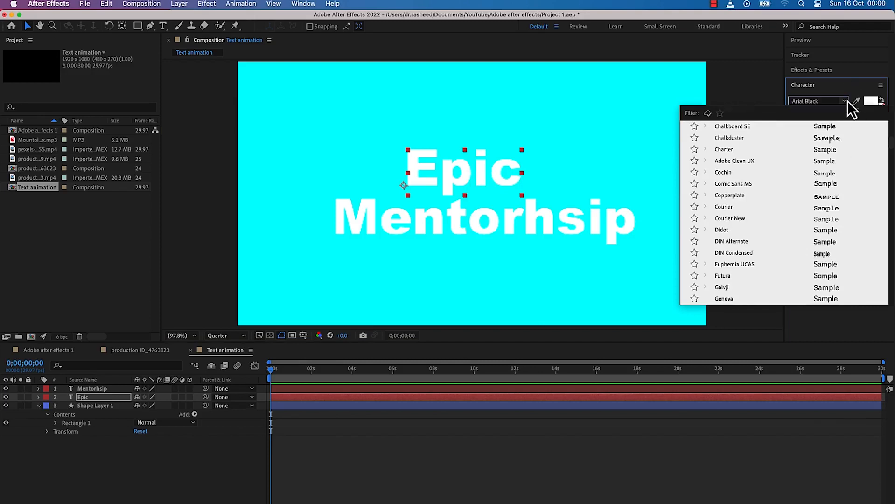
click(847, 103)
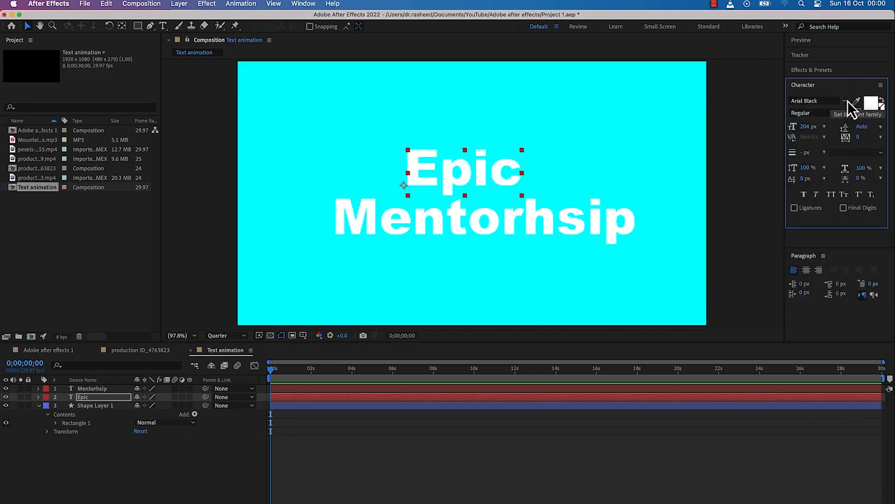
click(868, 112)
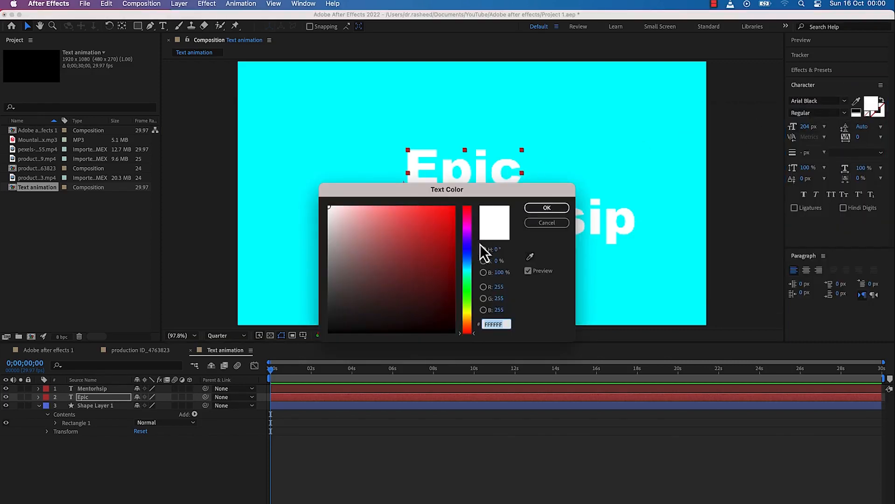
click(553, 225)
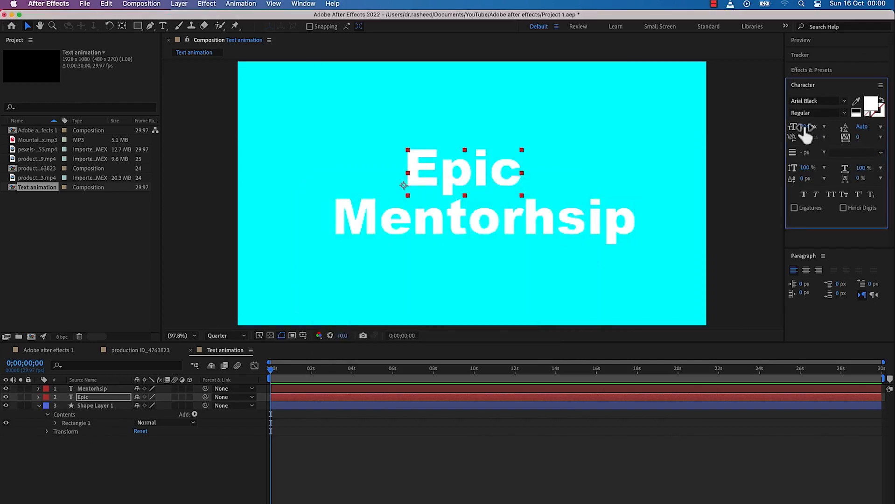
Set the font size of Epic to 194 px and recentre the word above Mentorhsip
mouse_move(812, 129)
mouse_down()
mouse_move(861, 135)
mouse_move(801, 138)
mouse_move(816, 136)
mouse_up()
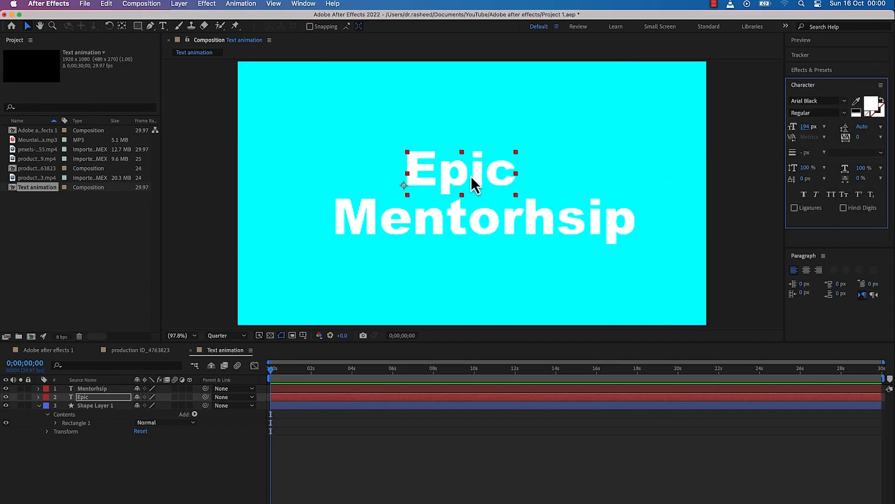
drag(470, 176, 477, 177)
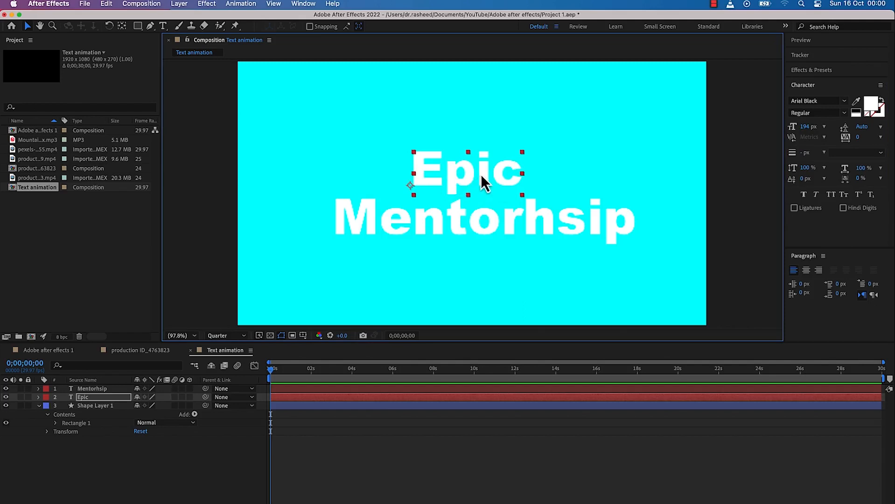
drag(470, 175, 490, 177)
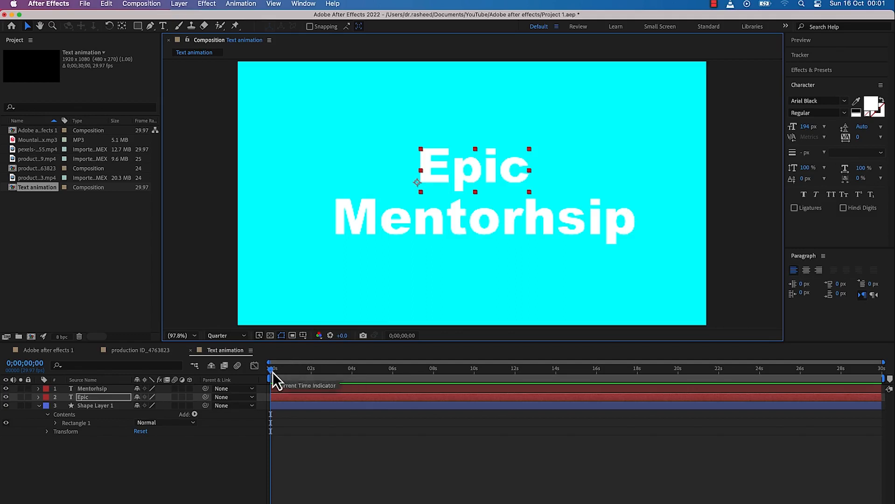
Show the layers' opacity and add 100% opacity keyframes to both text layers at 0;00;04;11
drag(273, 374, 359, 393)
click(159, 461)
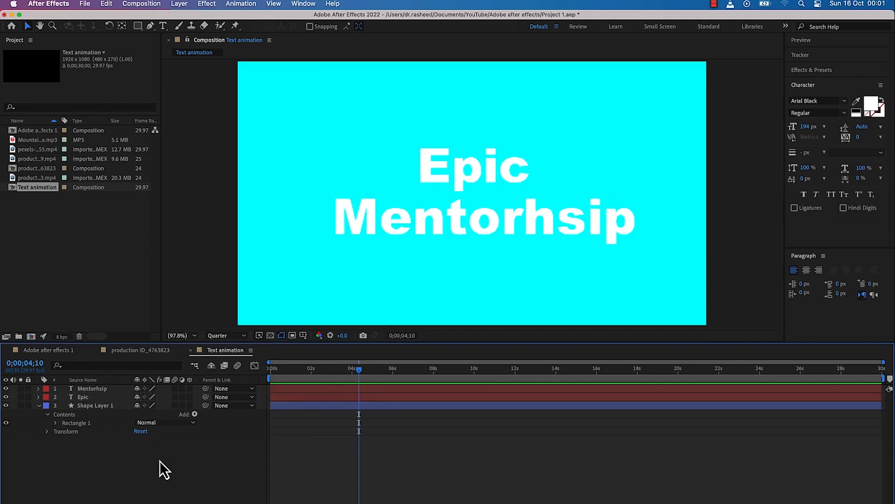
key(t)
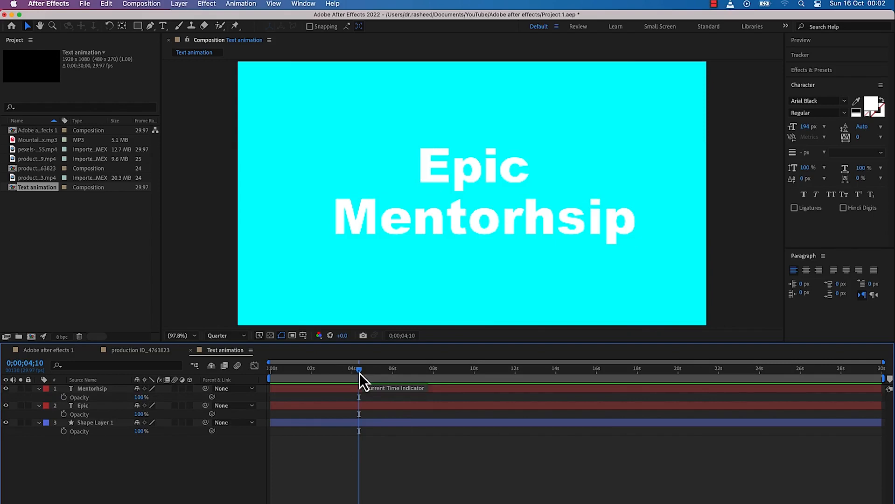
drag(360, 373, 360, 372)
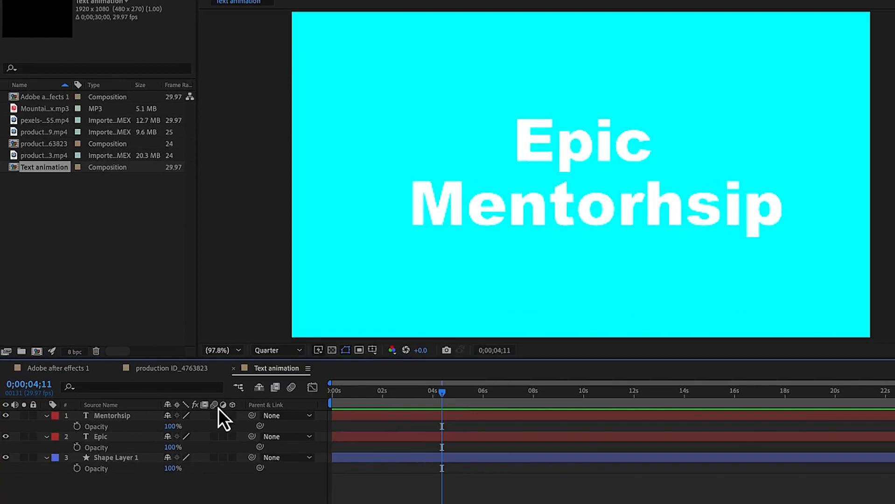
click(86, 398)
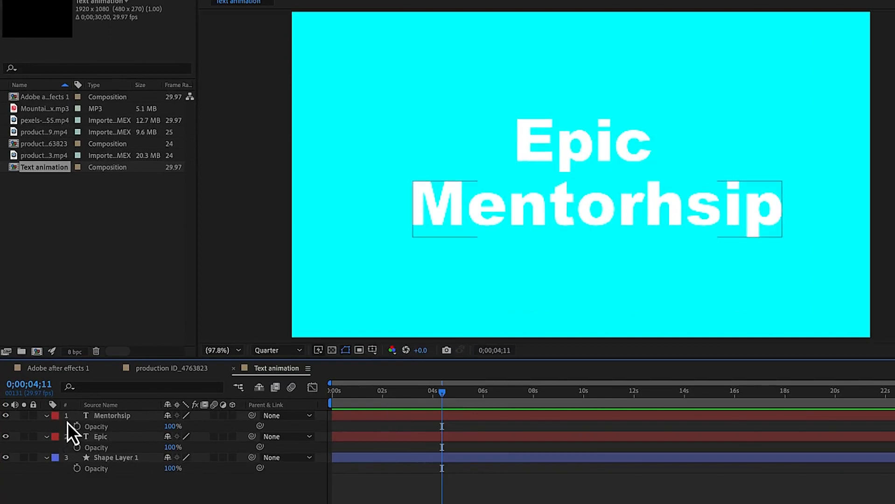
click(76, 427)
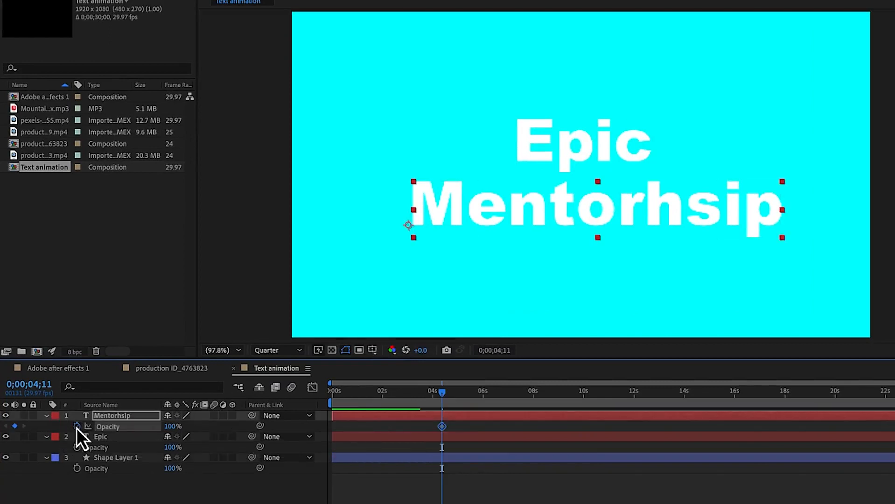
click(76, 449)
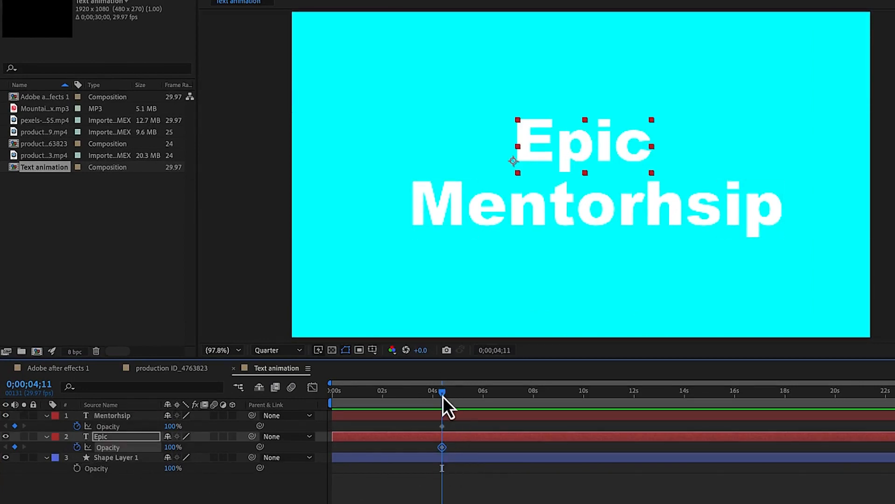
Set the opacity of both text layers to 0% at 0;00;00;00 and preview the fade-in
key(Home)
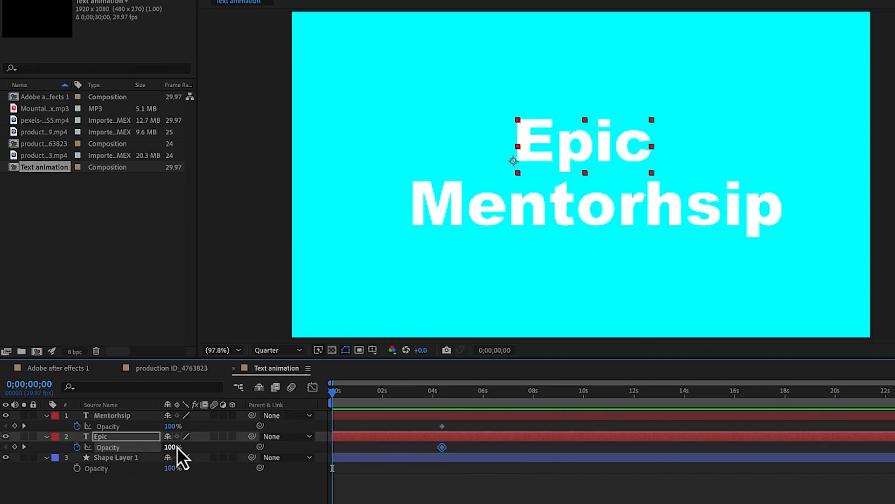
drag(172, 426, 126, 427)
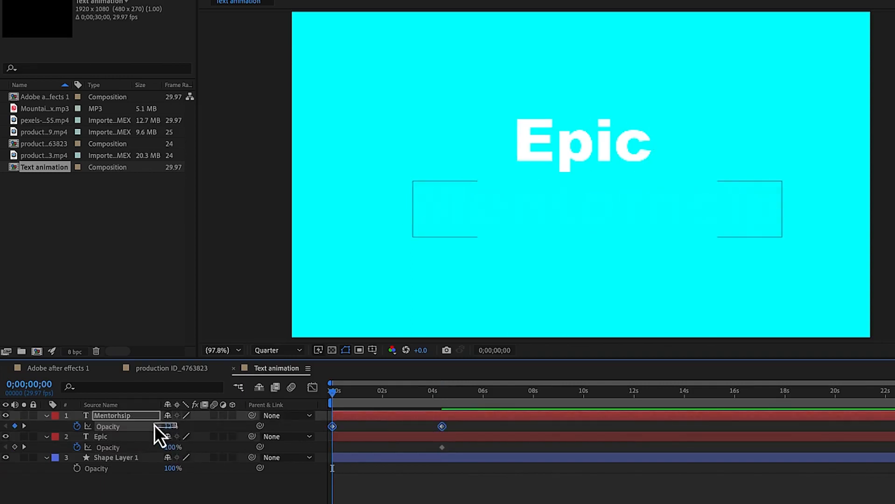
drag(172, 427, 102, 448)
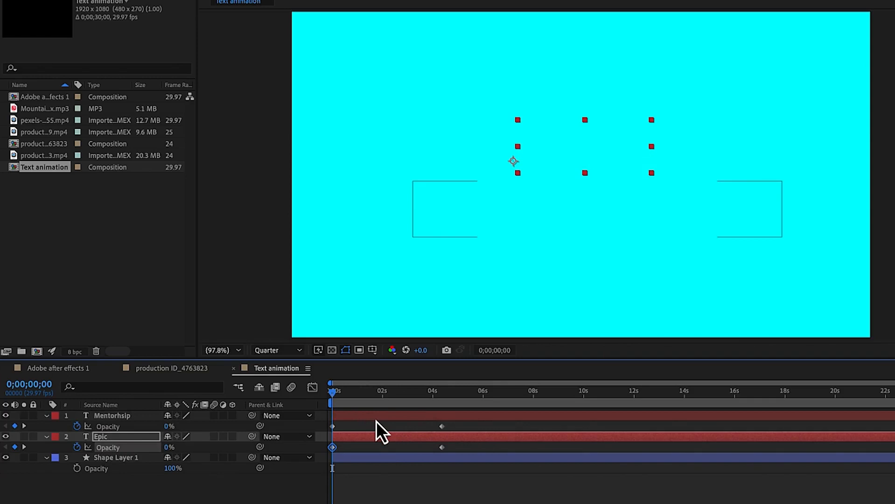
key(space)
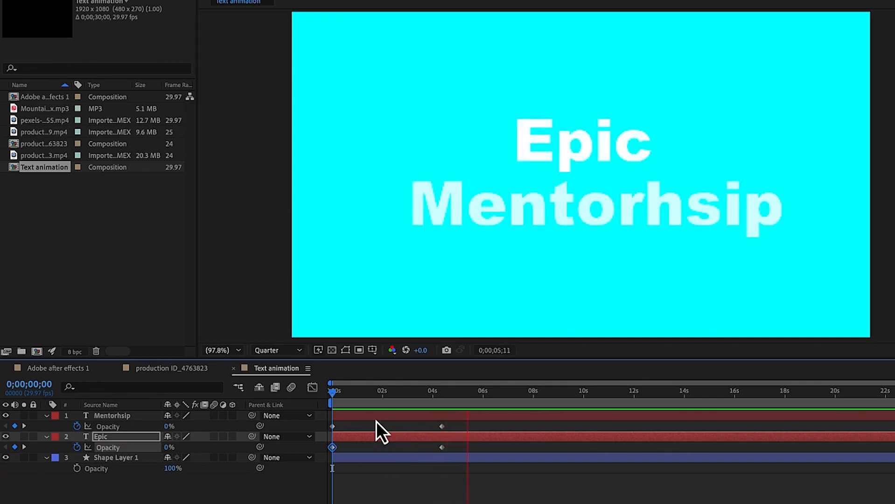
key(space)
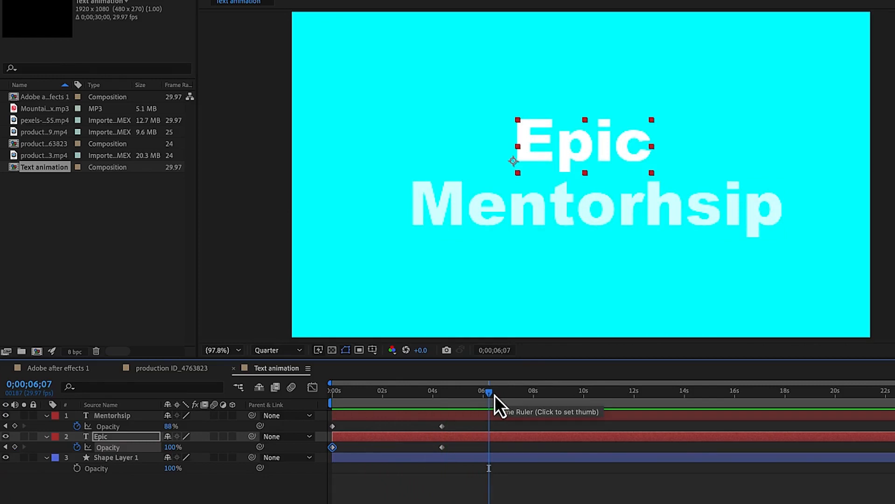
Delete all opacity keyframes from both text layers and move the playhead to 0;00;03;23
drag(460, 447, 314, 425)
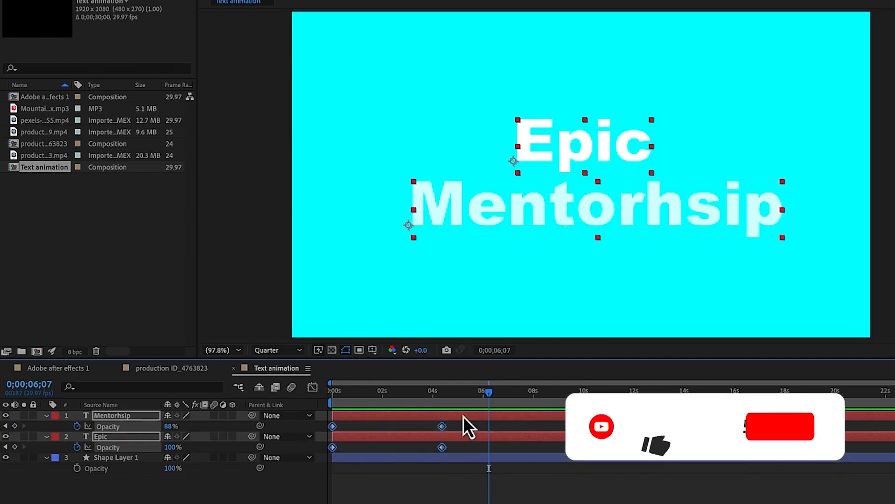
key(Delete)
drag(493, 393, 431, 400)
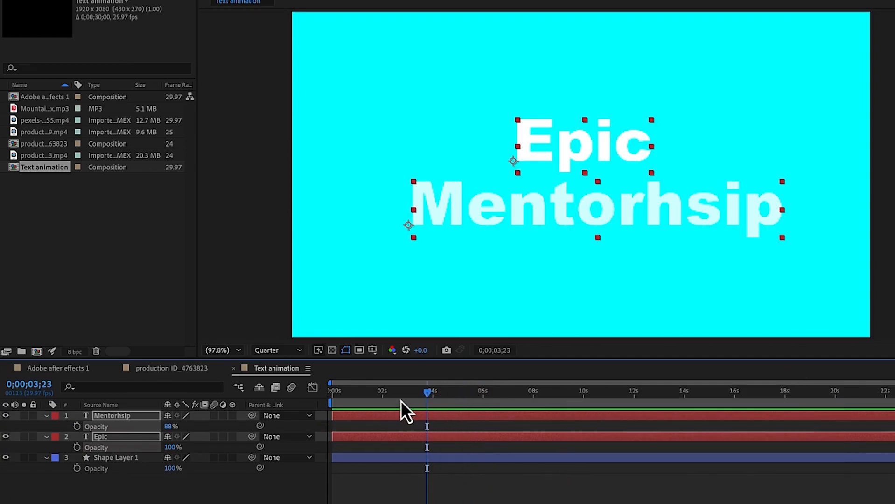
click(160, 503)
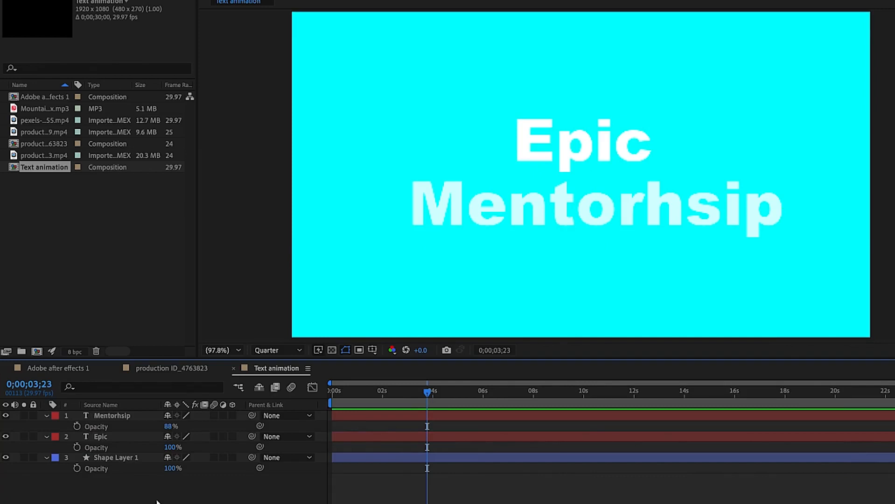
Show the layers' position and add position keyframes to both text layers at the current time
key(p)
click(111, 418)
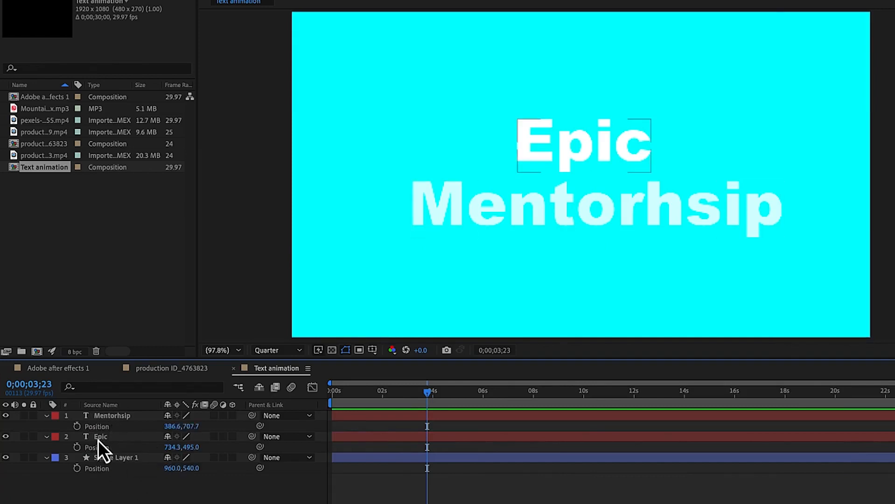
click(77, 427)
click(77, 450)
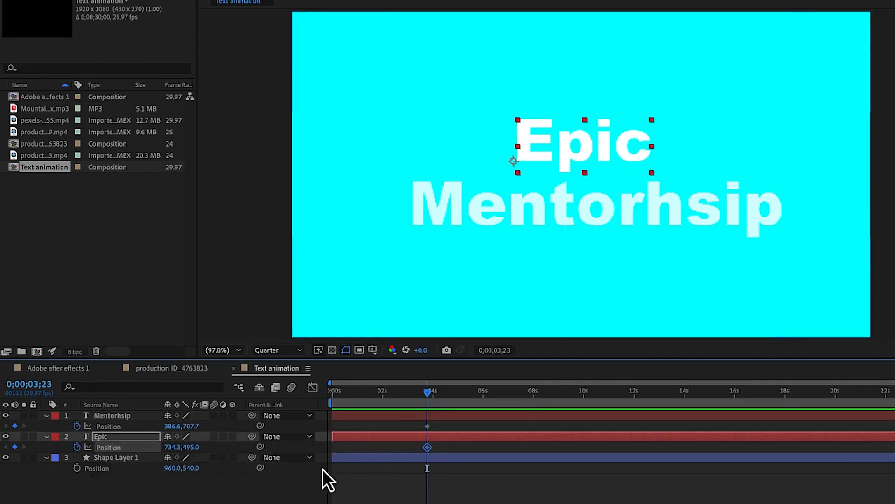
At 0;00;00;00, move Epic above the frame and Mentorhsip below it, and preview the slide-in
drag(429, 397, 325, 400)
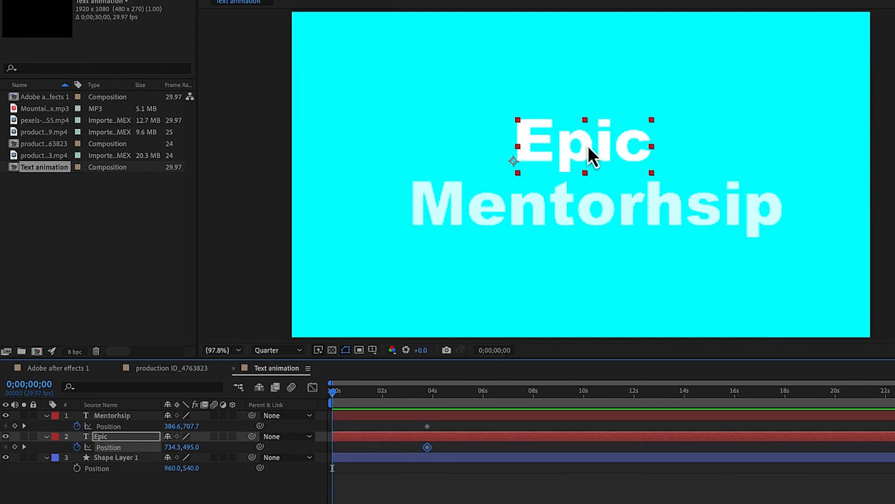
drag(589, 149, 592, 0)
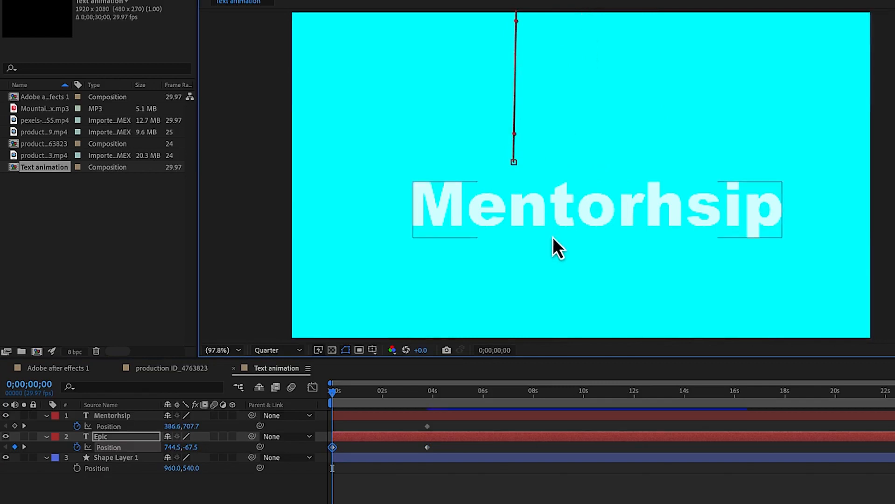
click(557, 203)
drag(560, 209, 558, 372)
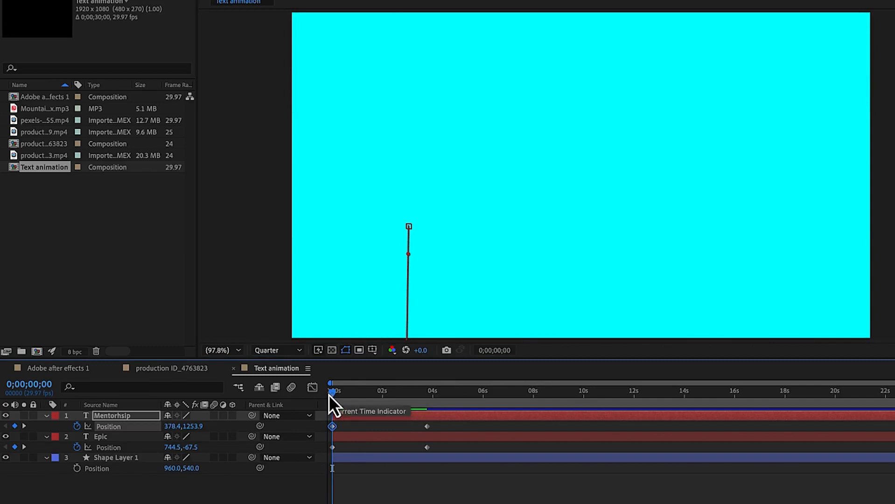
key(space)
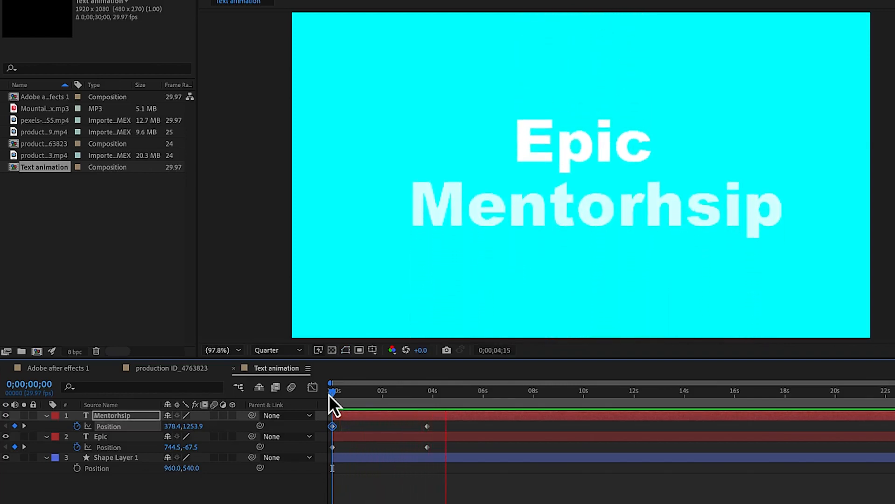
key(space)
Move the end position keyframes of both text layers earlier, to just after 1 second, previewing the faster slide-in along the way
drag(440, 447, 373, 431)
drag(458, 397, 319, 419)
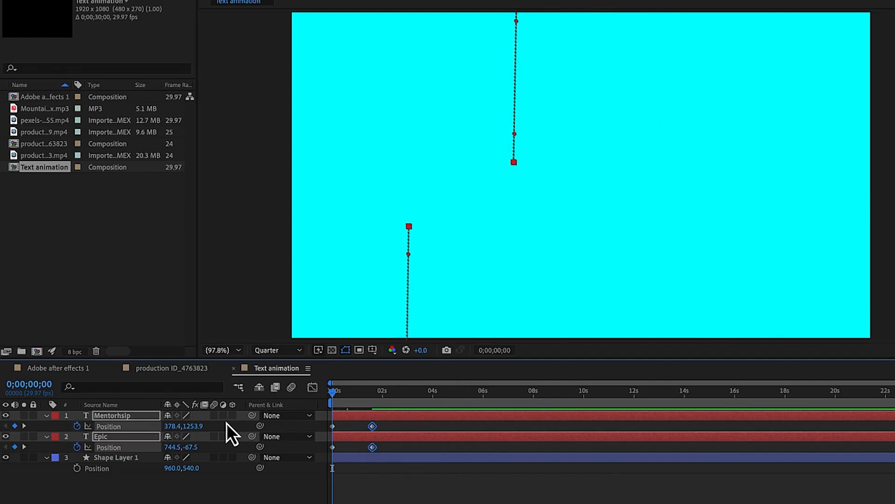
key(space)
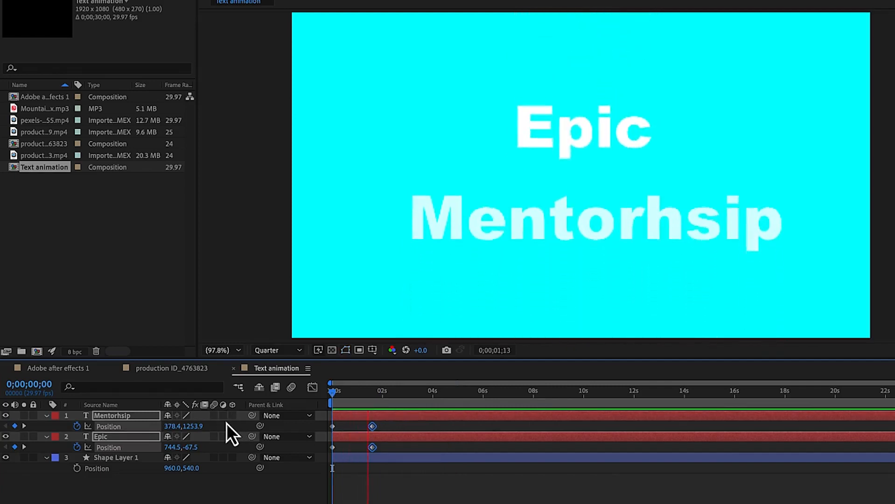
key(space)
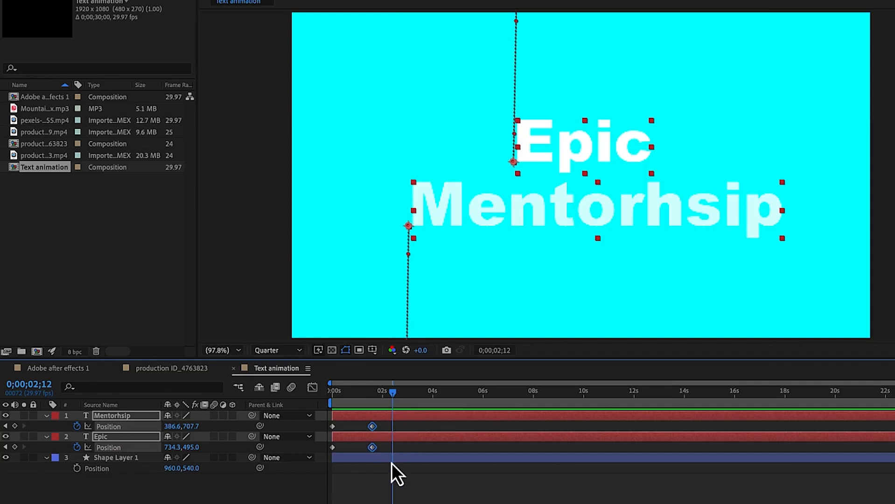
key(alt+Left)
key(alt+Left)
key(alt+Left)
key(alt+Left)
key(alt+Left)
key(alt+Left)
key(alt+Left)
key(alt+Left)
key(alt+Left)
key(alt+Left)
key(alt+Left)
key(alt+Left)
key(alt+Left)
key(alt+Left)
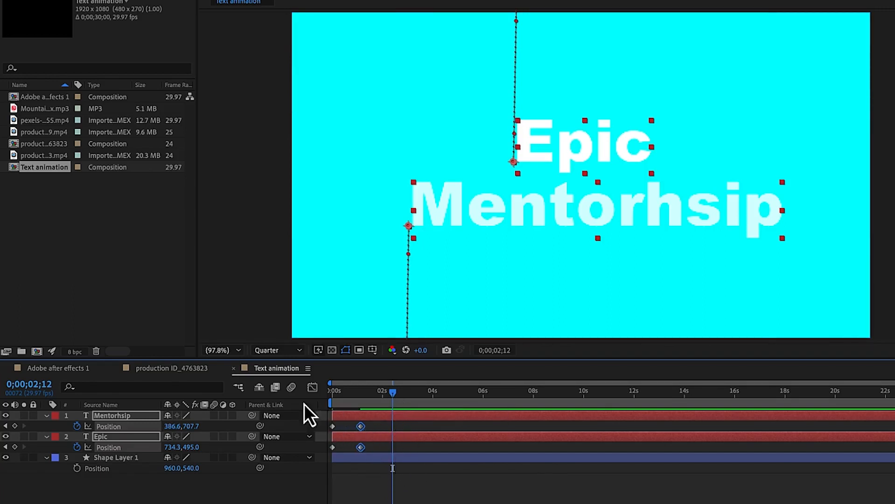
click(313, 390)
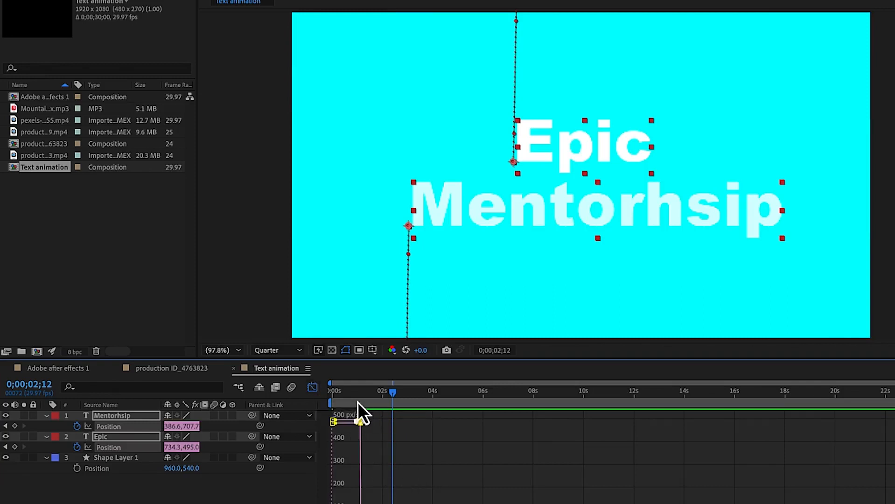
key(shift+F3)
click(386, 456)
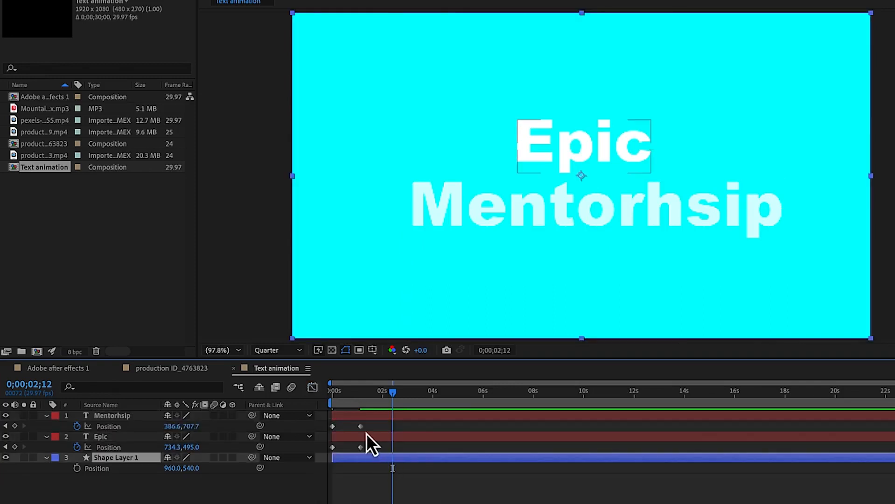
drag(369, 430, 329, 422)
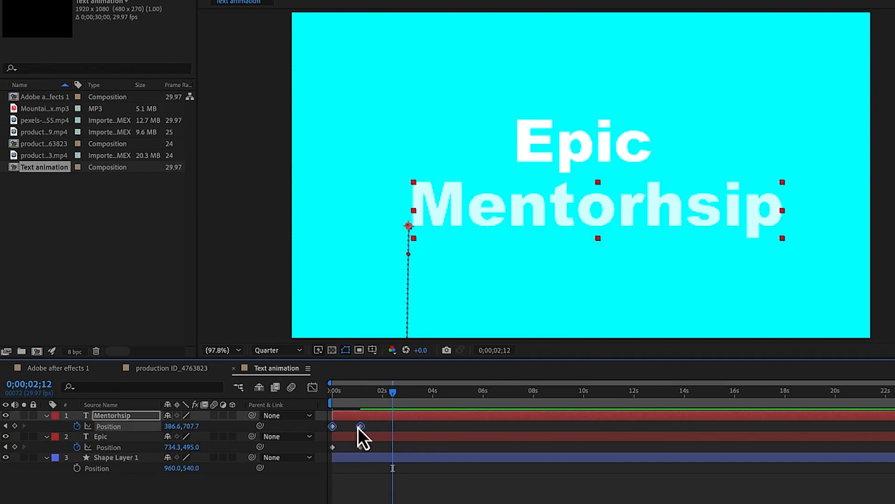
click(359, 418)
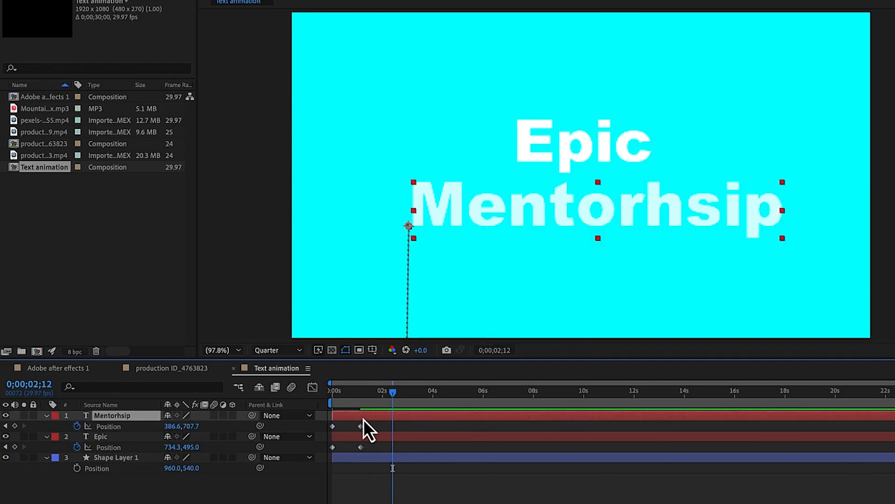
click(373, 436)
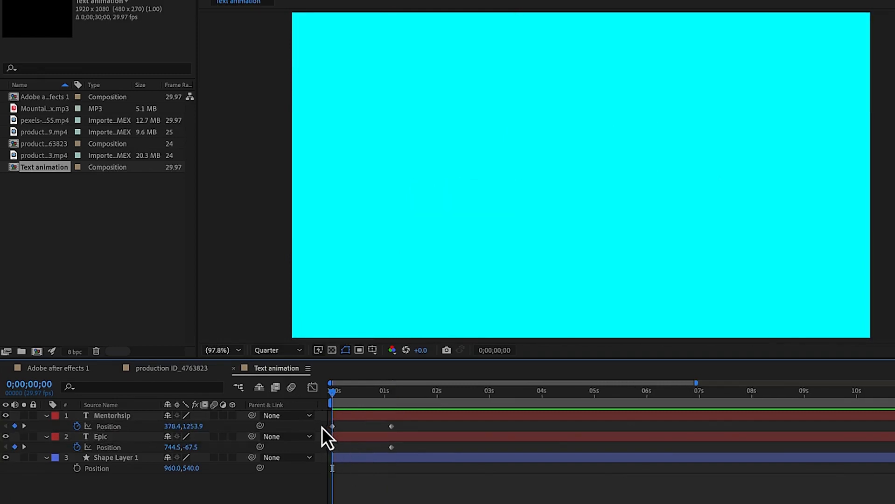
Examine the speed graph of Mentorhsip's position keyframes and the available graph type options in the Graph Editor
drag(321, 428, 420, 424)
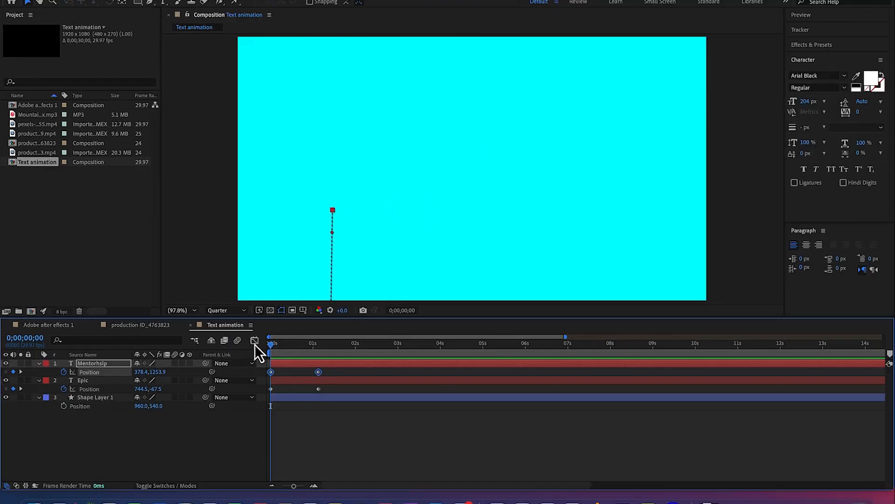
click(255, 344)
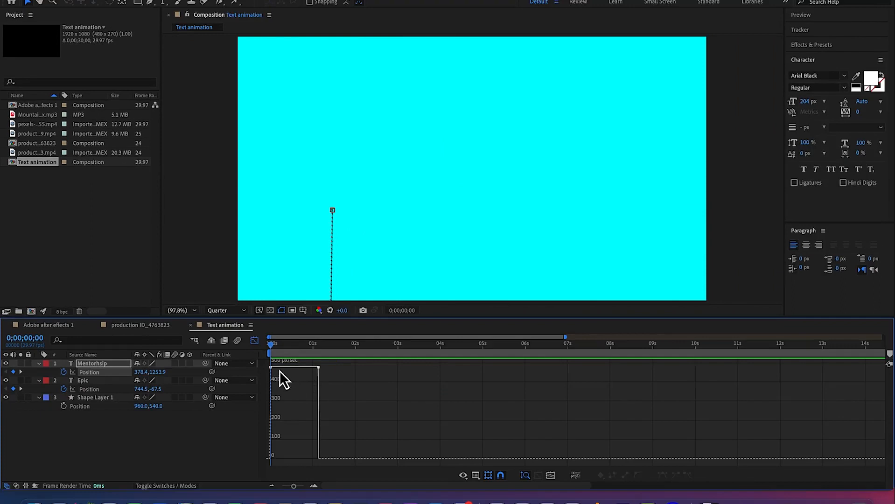
mouse_move(269, 367)
click(476, 476)
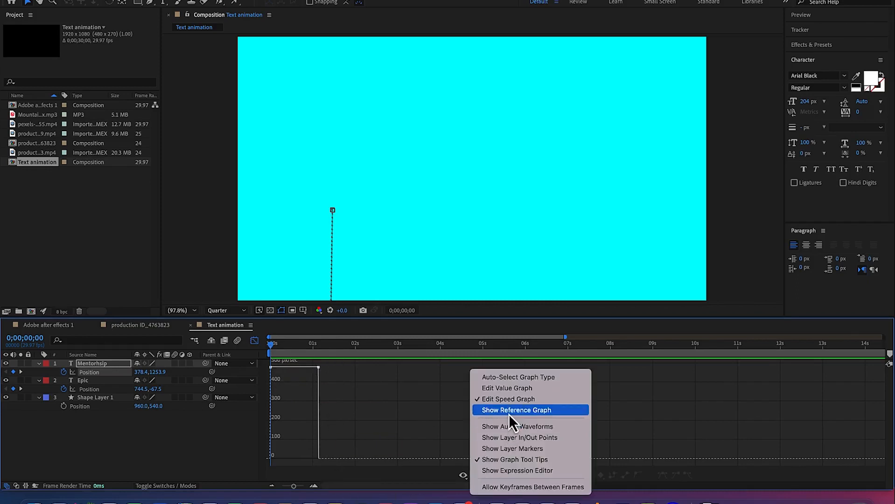
click(404, 397)
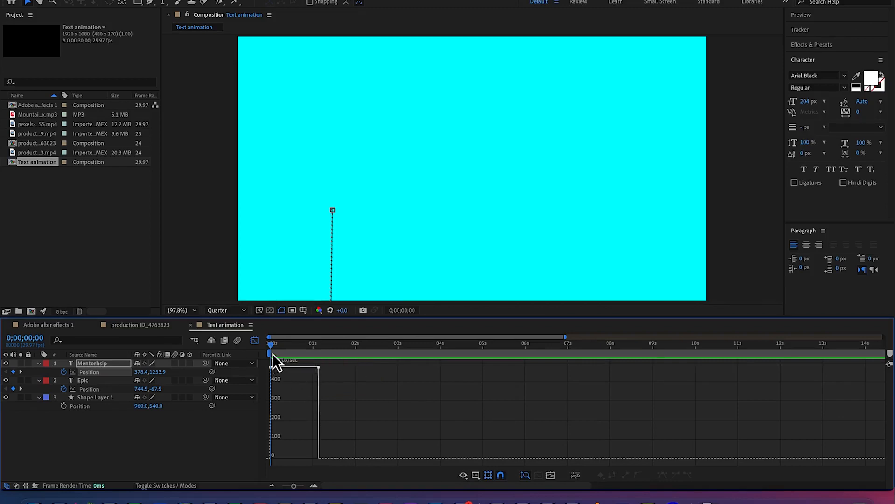
click(254, 342)
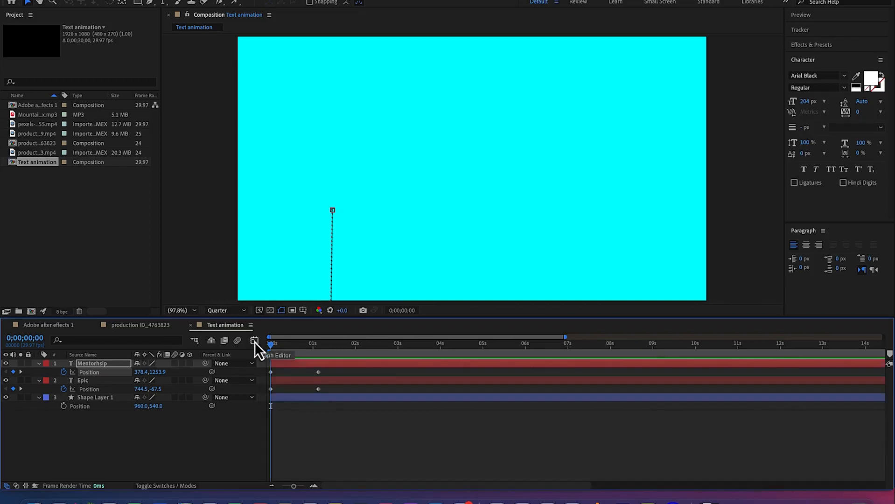
Apply Easy Ease to both position keyframes of the Epic layer
click(321, 385)
click(306, 390)
click(254, 389)
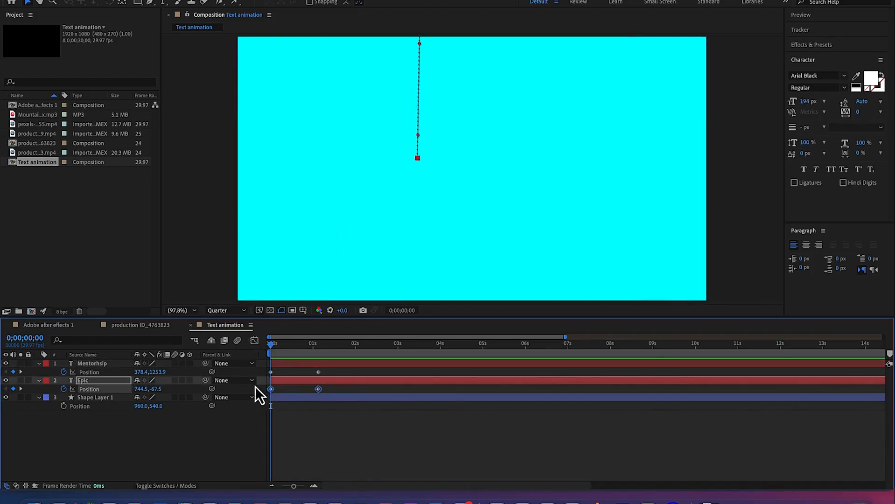
right_click(318, 394)
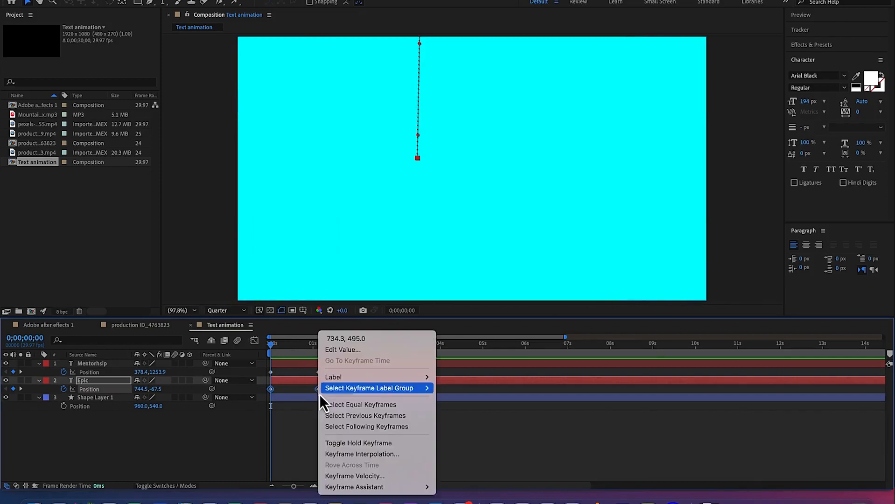
mouse_move(373, 487)
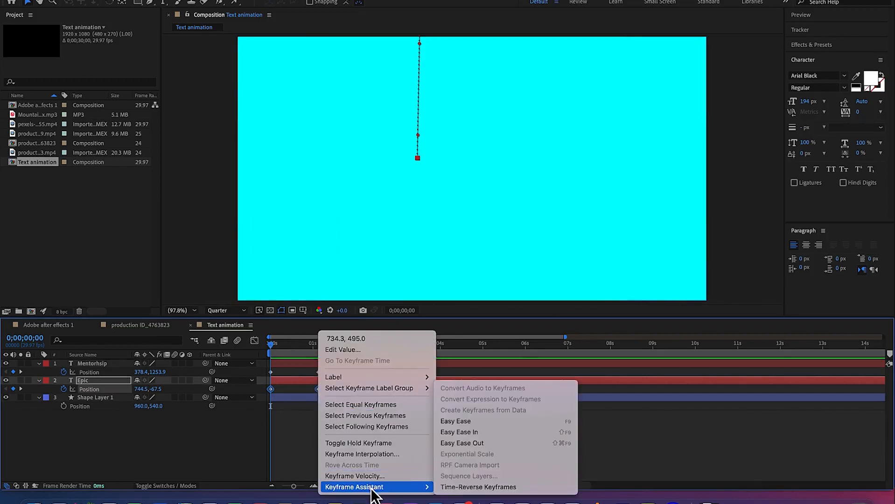
click(486, 423)
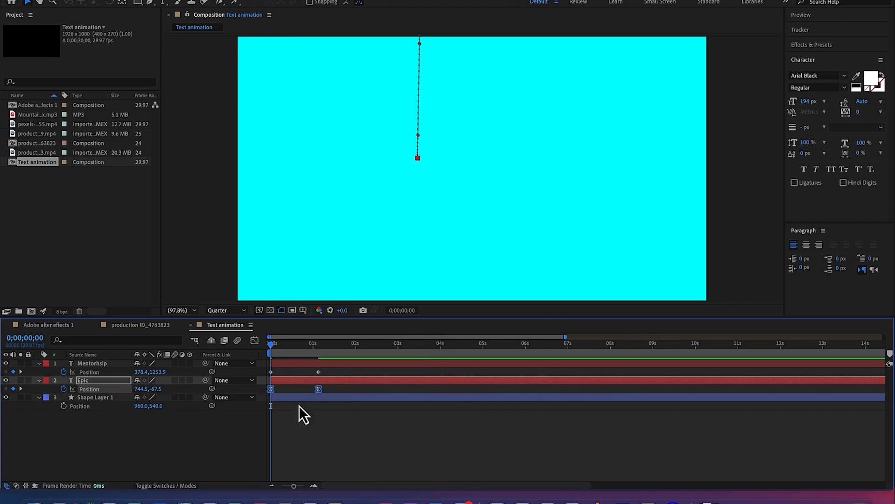
Inspect Epic's eased speed graph in the Graph Editor and preview the animation
click(254, 340)
mouse_move(270, 458)
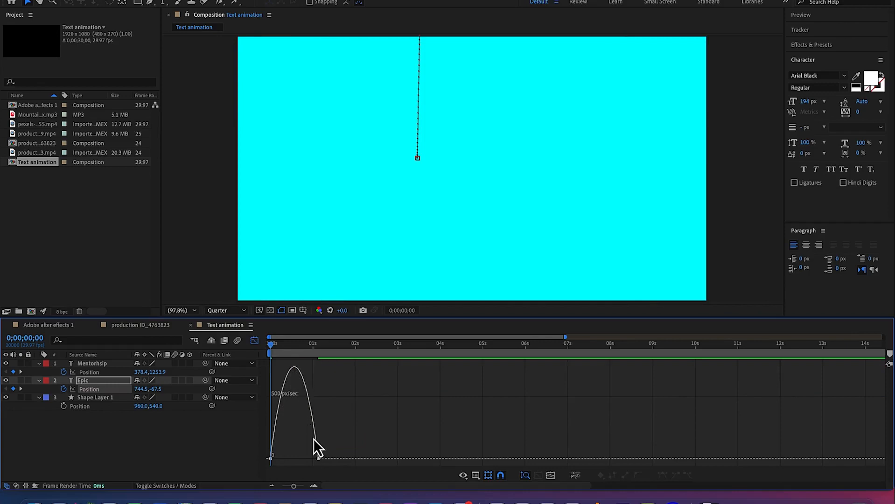
mouse_move(319, 459)
click(256, 345)
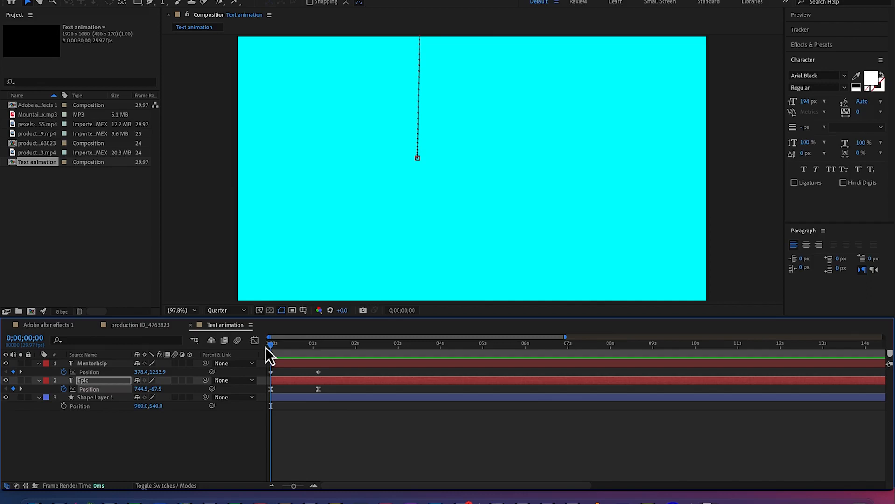
key(space)
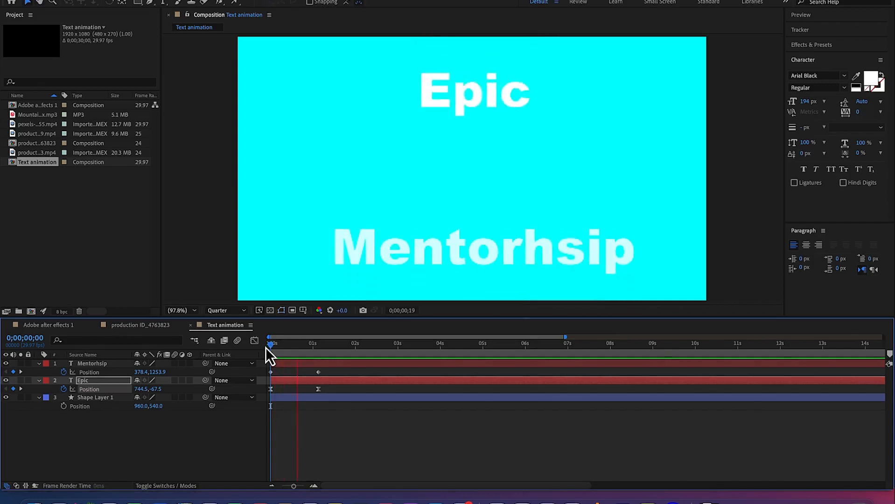
key(space)
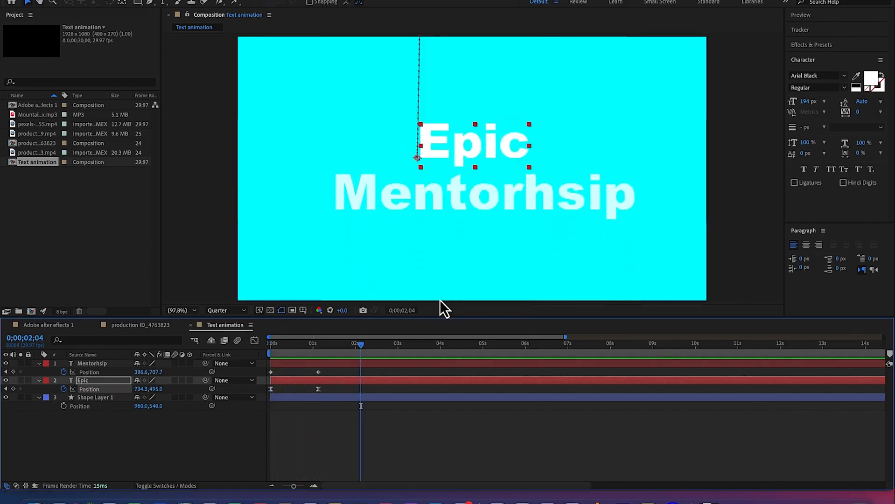
Lengthen the incoming ease handle of Epic's last position keyframe in the speed graph so the speed peaks near the start
key(Home)
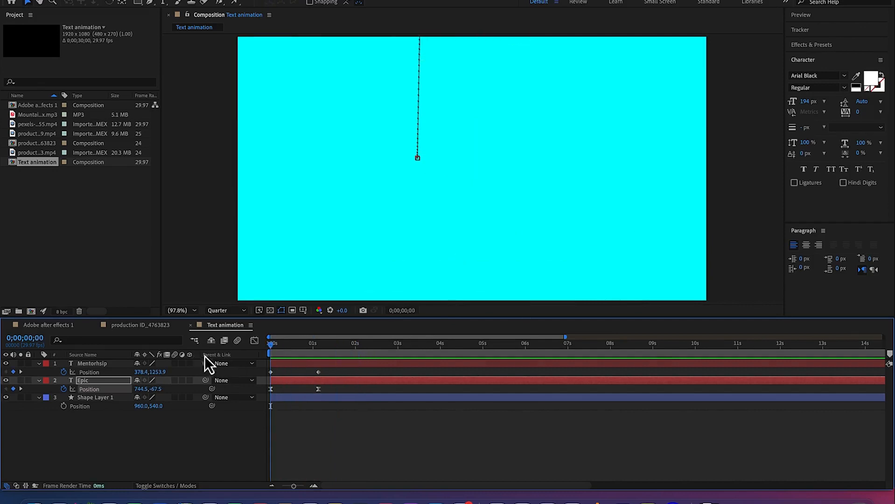
drag(334, 393, 260, 391)
click(256, 343)
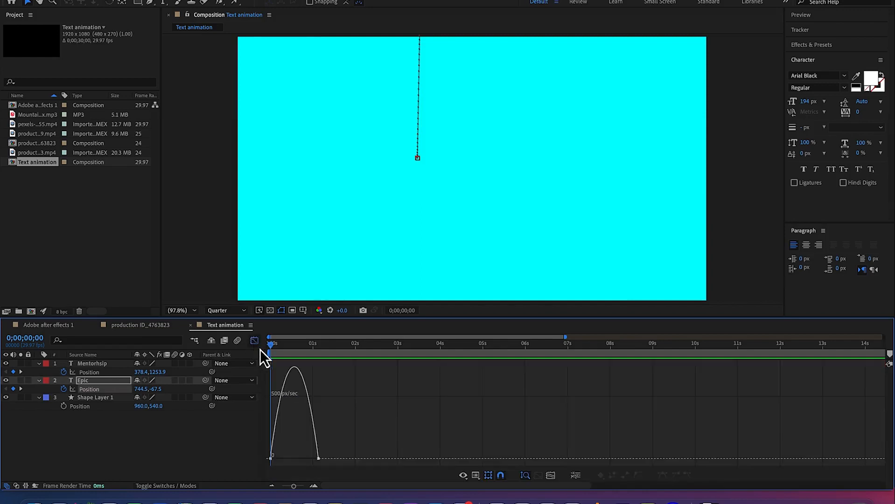
click(318, 458)
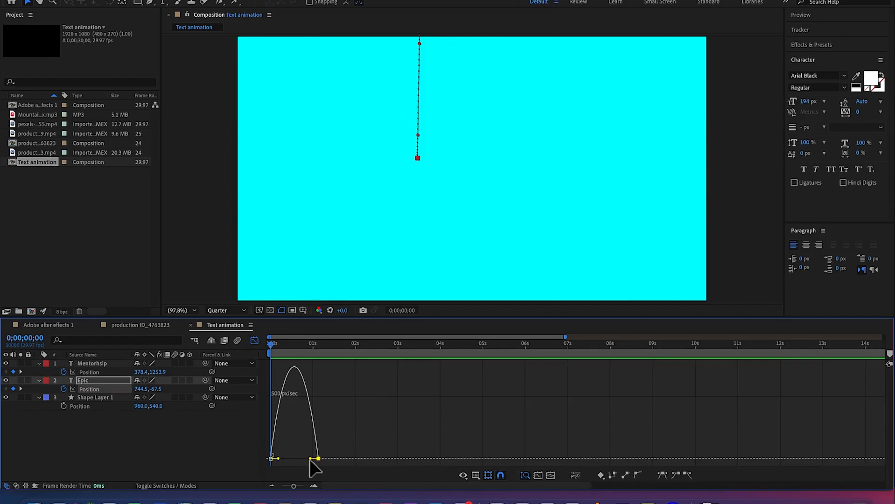
drag(310, 459, 294, 475)
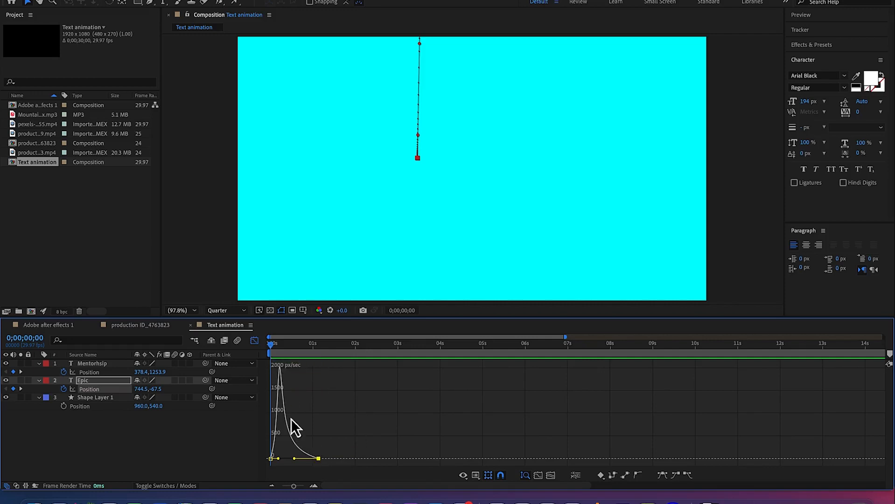
Close the Graph Editor and preview the Text animation composition from the start to check Epic's eased slide-in
click(255, 341)
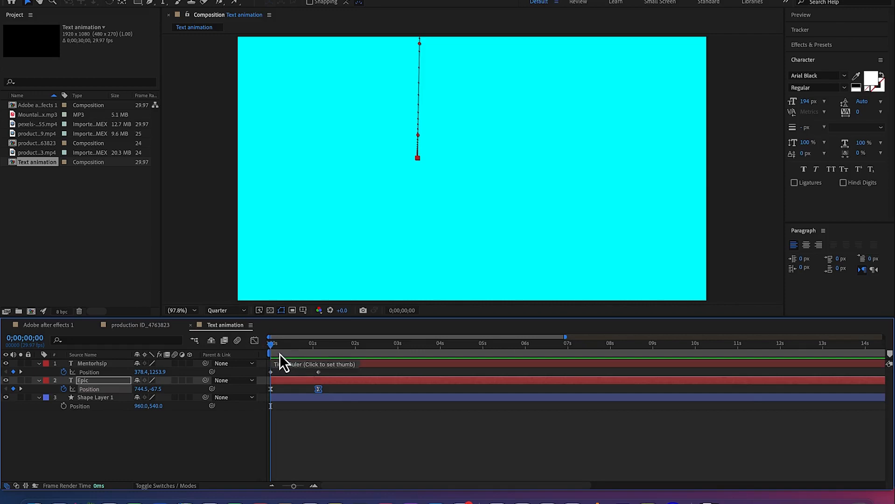
key(space)
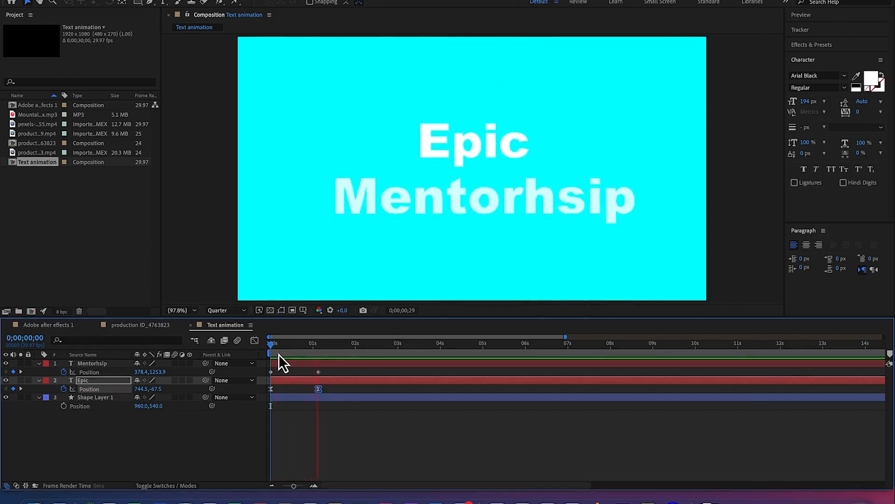
key(space)
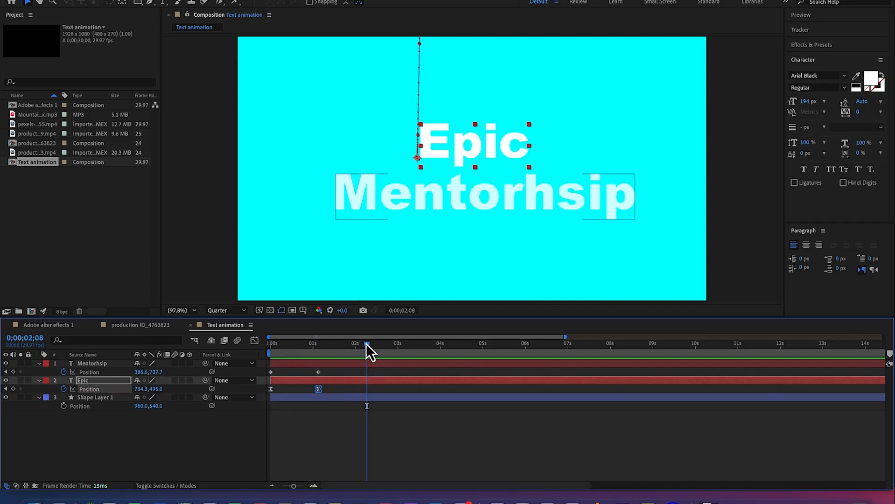
key(space)
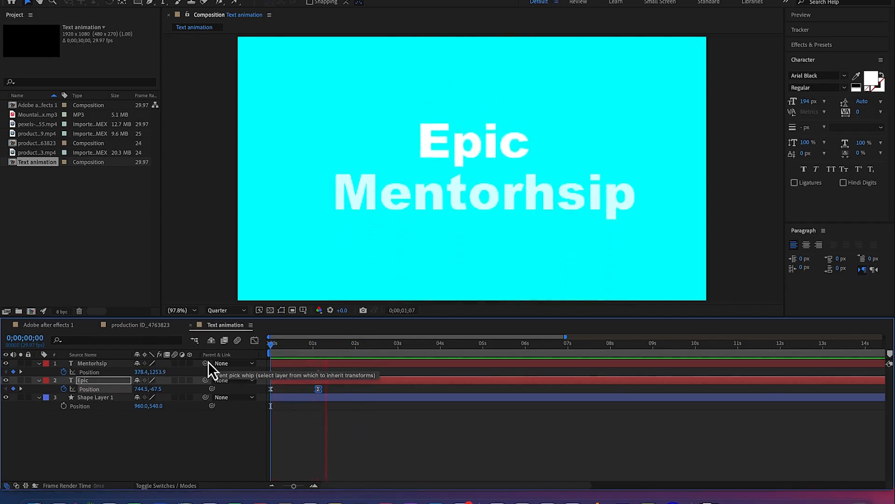
key(space)
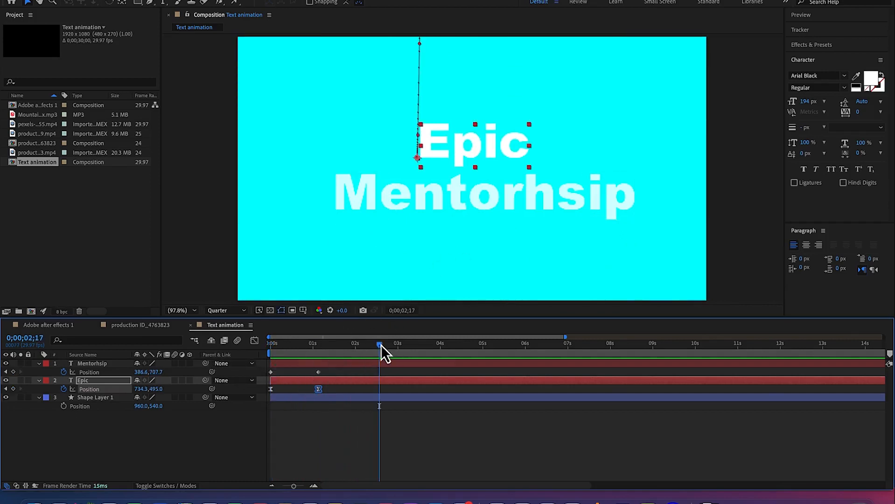
drag(376, 346, 203, 381)
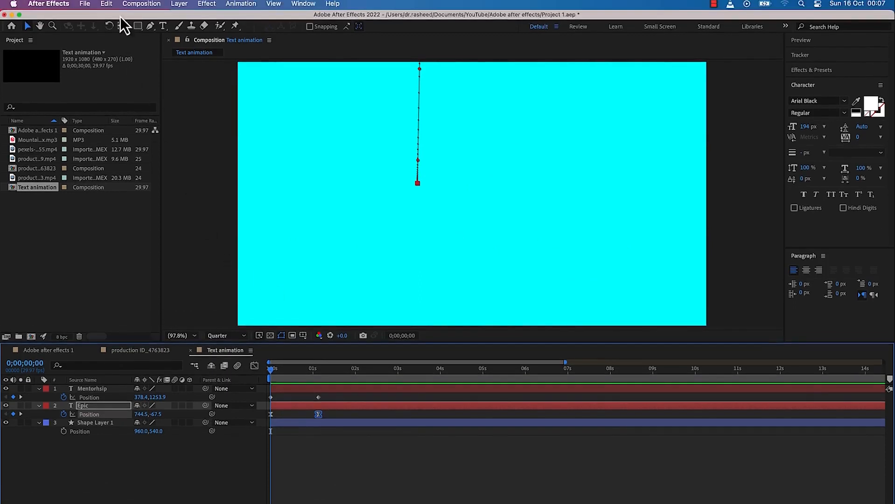
Look up the keyboard shortcuts assigned to the Easy Ease commands by searching the shortcut list for "easy"
click(112, 7)
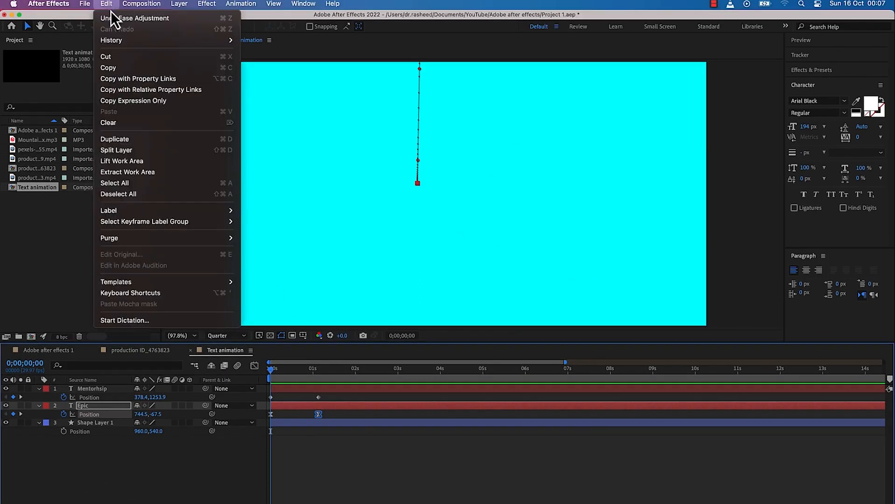
click(152, 293)
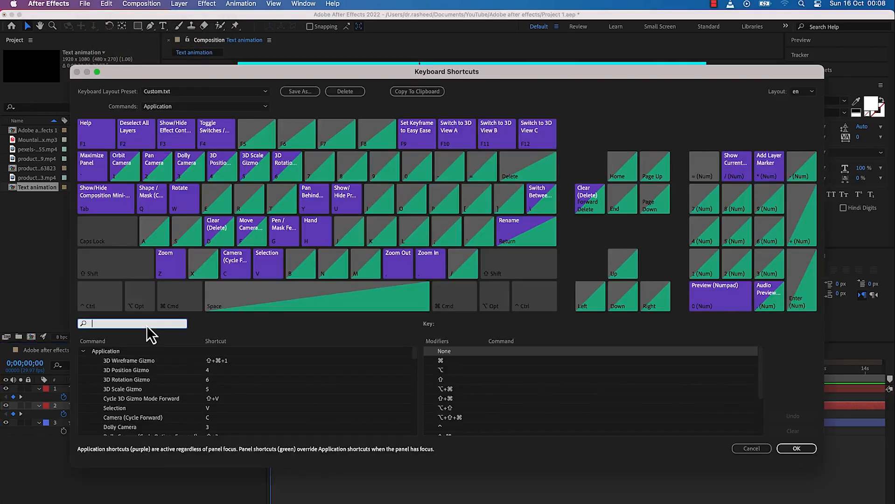
text(easy)
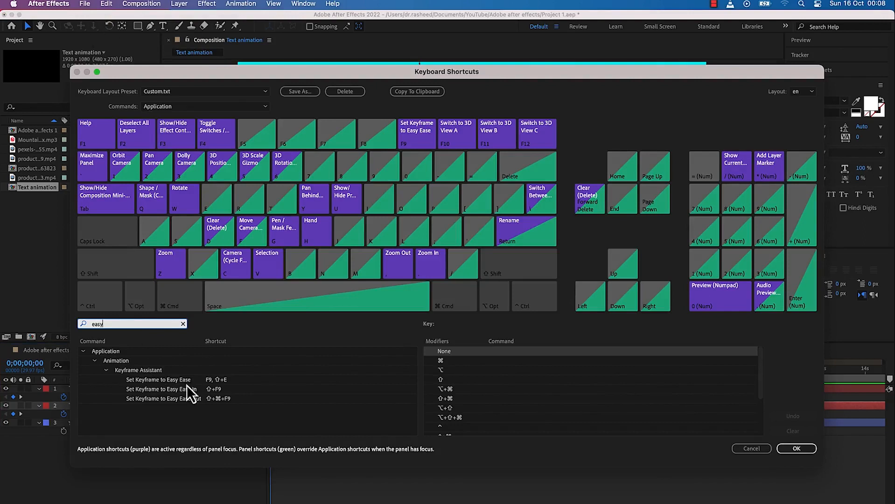
click(224, 382)
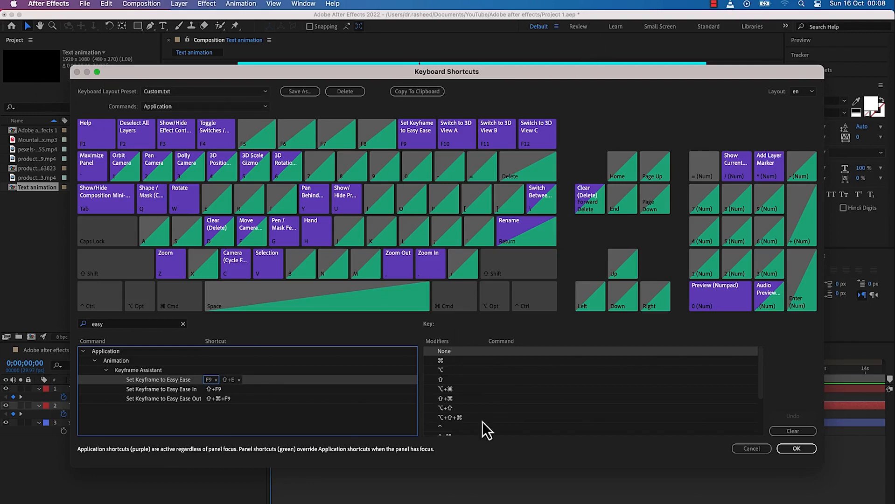
click(795, 449)
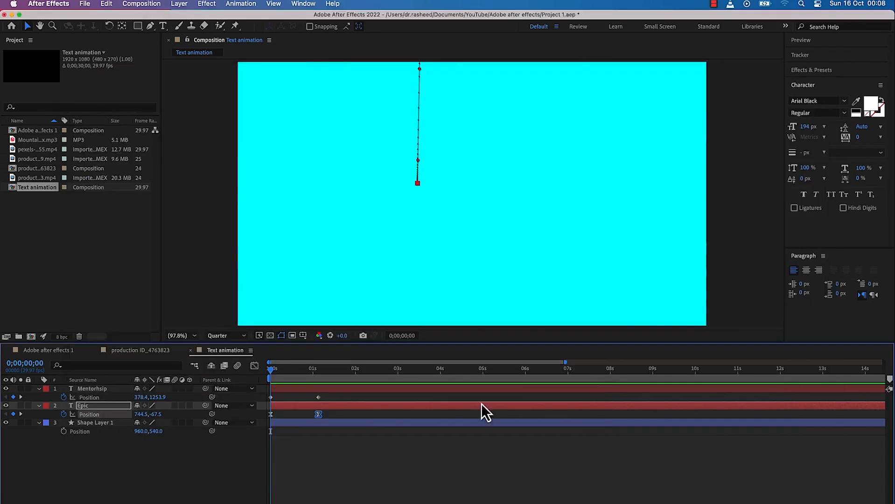
Apply Easy Ease to both position keyframes of the Mentorhsip layer and preview the animation
click(334, 437)
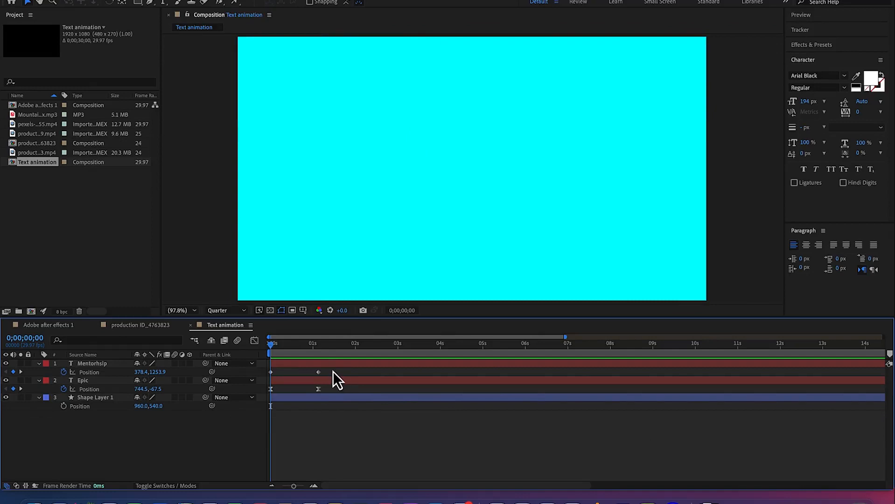
drag(334, 370, 267, 373)
key(F9)
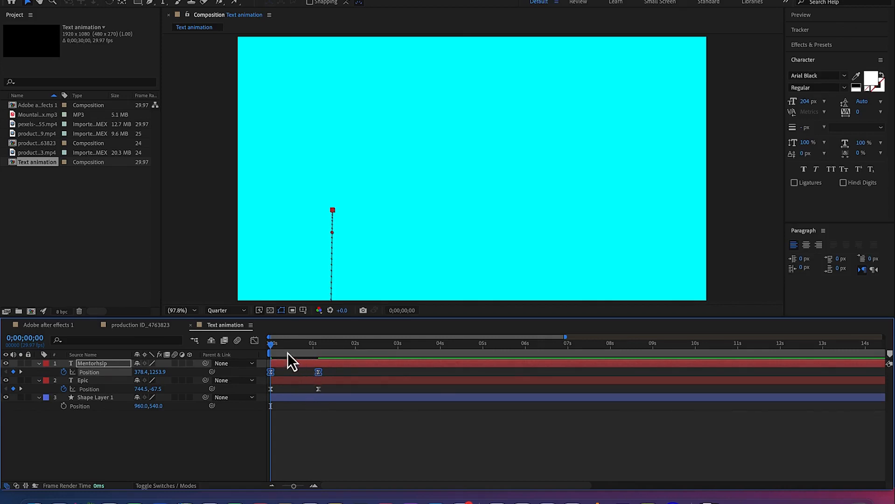
key(space)
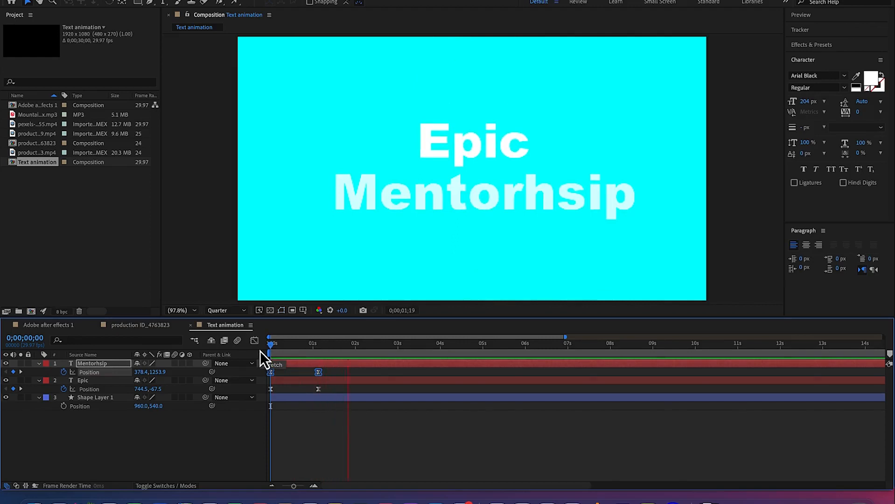
key(space)
Try moving the last position keyframes of Mentorhsip and Epic earlier to about 0.8 seconds, and preview the faster slide-in
drag(333, 392, 304, 372)
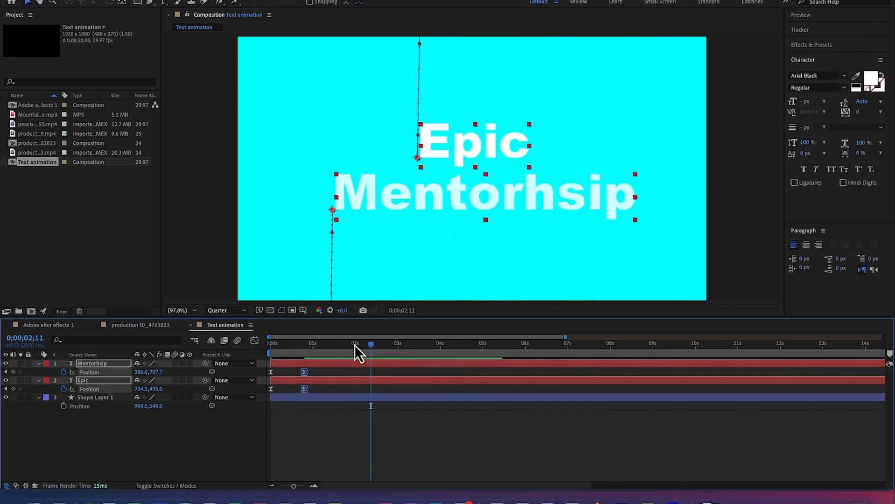
key(Home)
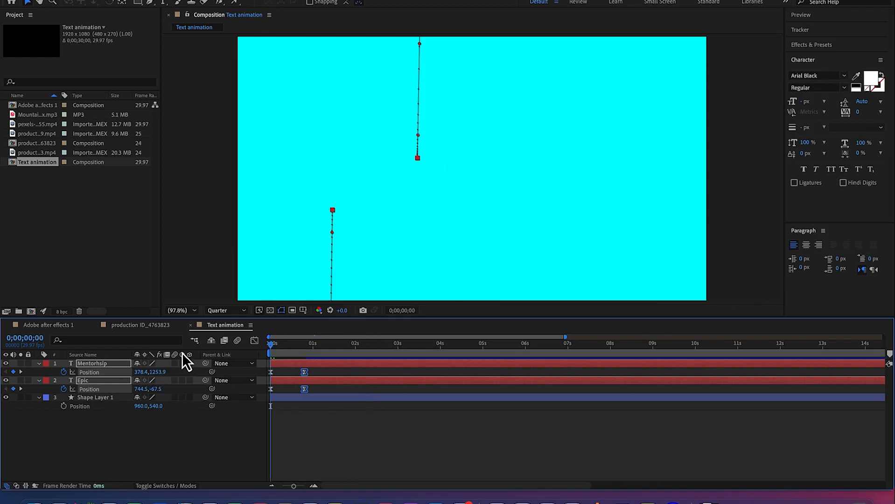
key(space)
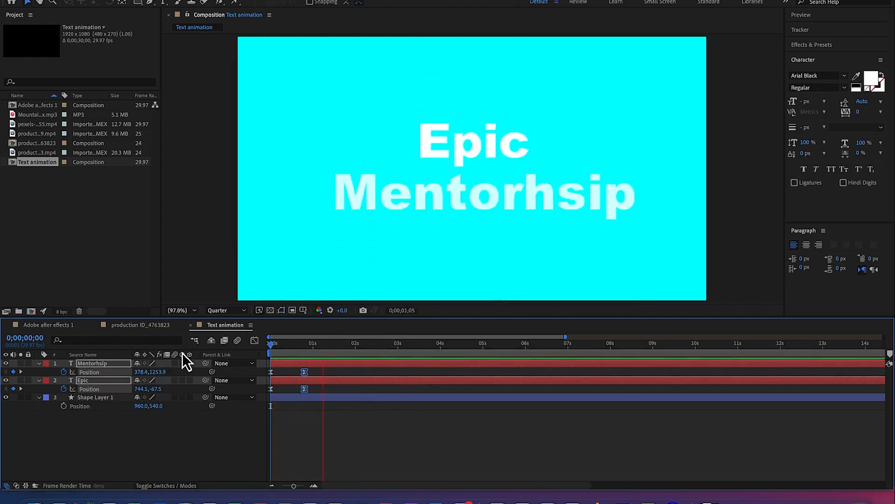
key(space)
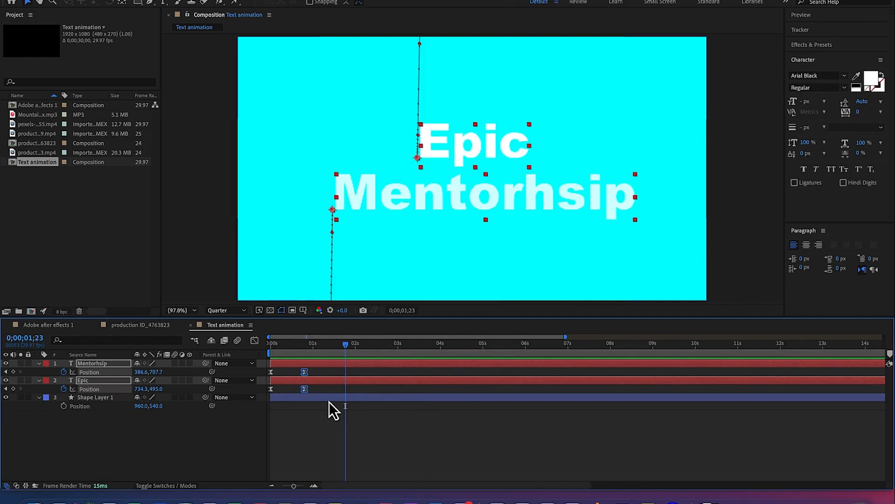
Undo the keyframe move and the easing on the position keyframes of both text layers
key(super+z)
key(super+z)
key(super+z)
key(super+z)
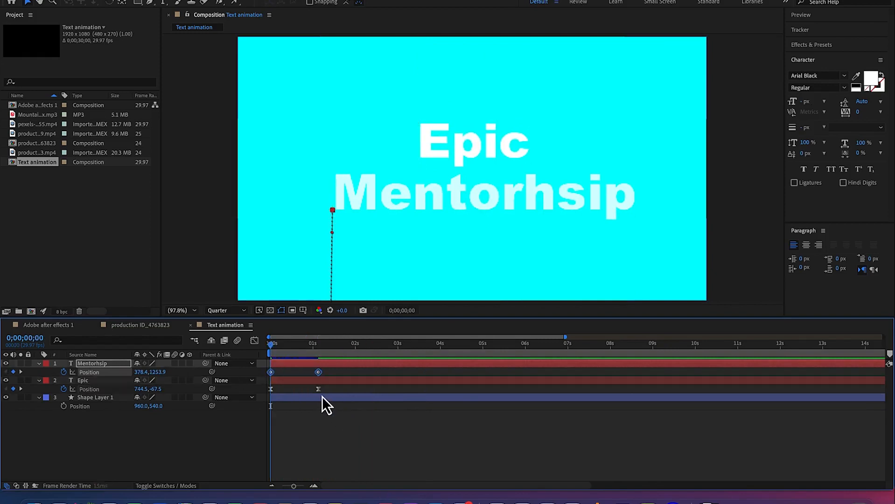
click(338, 434)
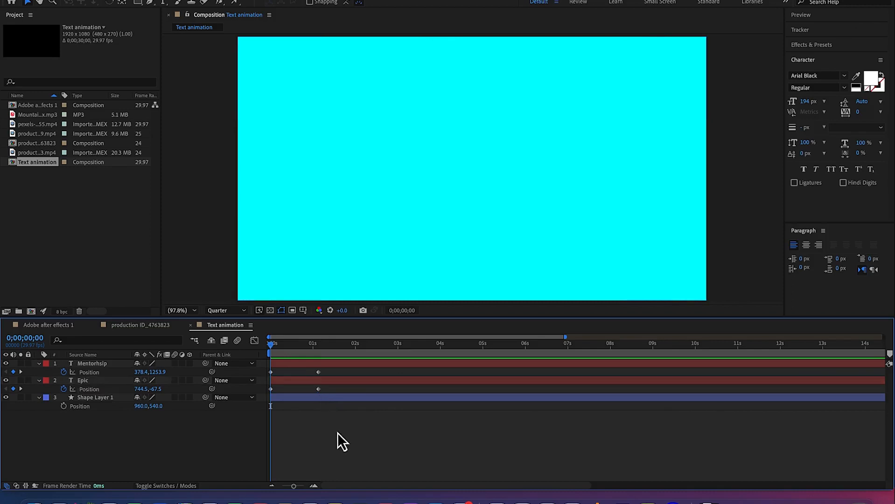
Apply Easy Ease to all four position keyframes of the Mentorhsip and Epic layers together
drag(333, 391, 264, 368)
click(304, 375)
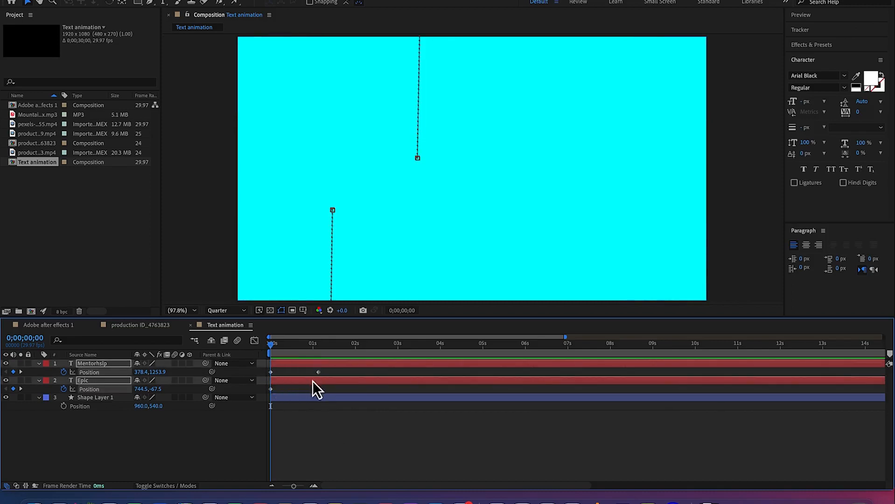
drag(347, 391, 265, 372)
right_click(318, 373)
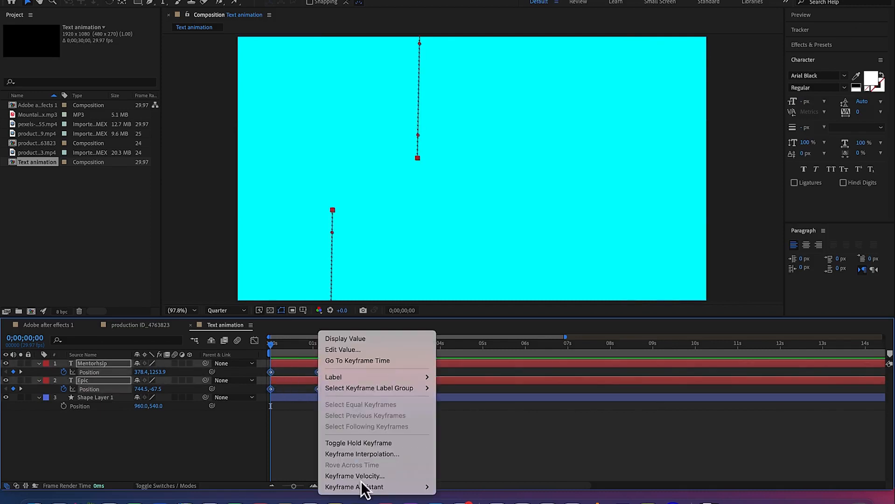
mouse_move(363, 489)
click(464, 426)
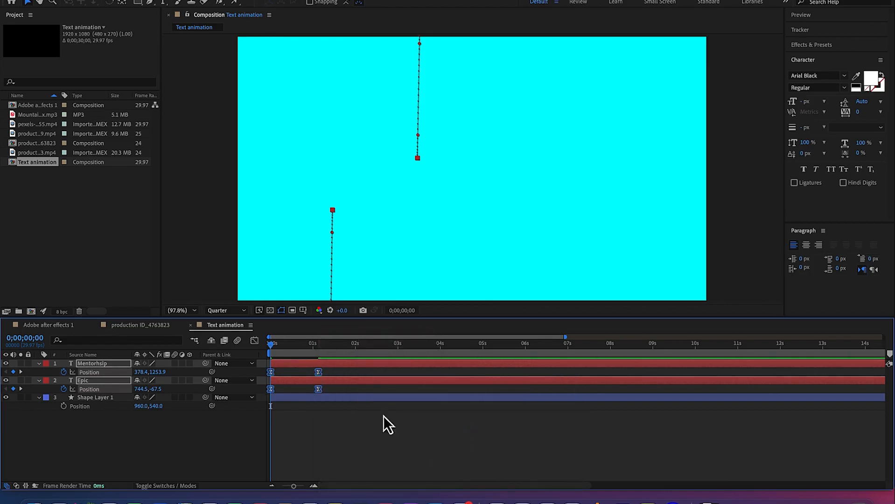
Lengthen the incoming ease handles of both layers' last position keyframes in the speed graph so the speed peaks near the start
click(254, 340)
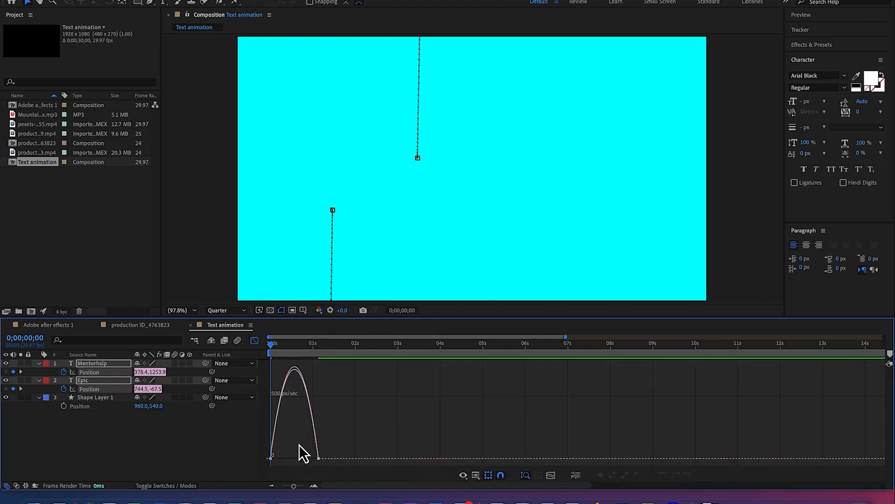
drag(325, 461, 334, 466)
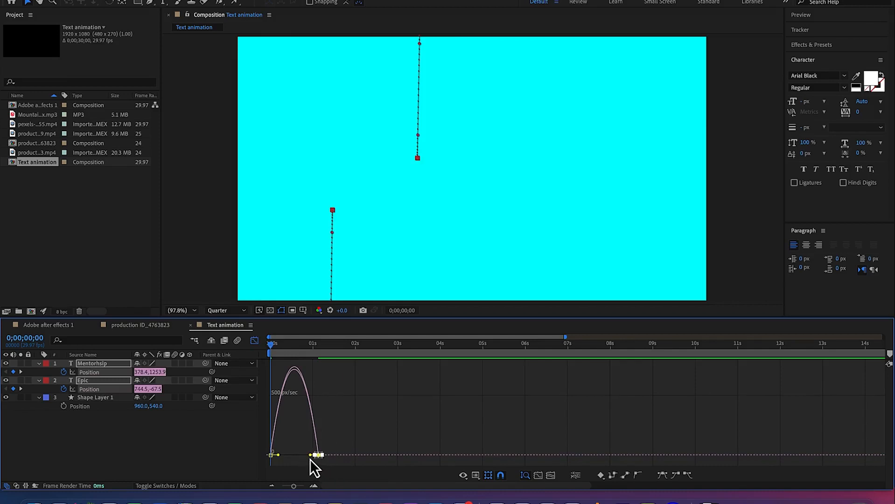
mouse_move(310, 455)
mouse_down()
mouse_move(269, 456)
mouse_move(294, 456)
mouse_up()
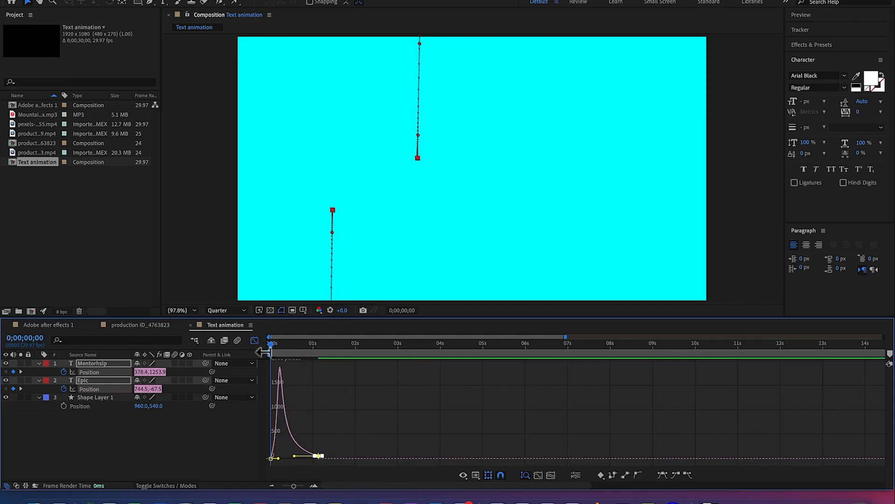
click(254, 341)
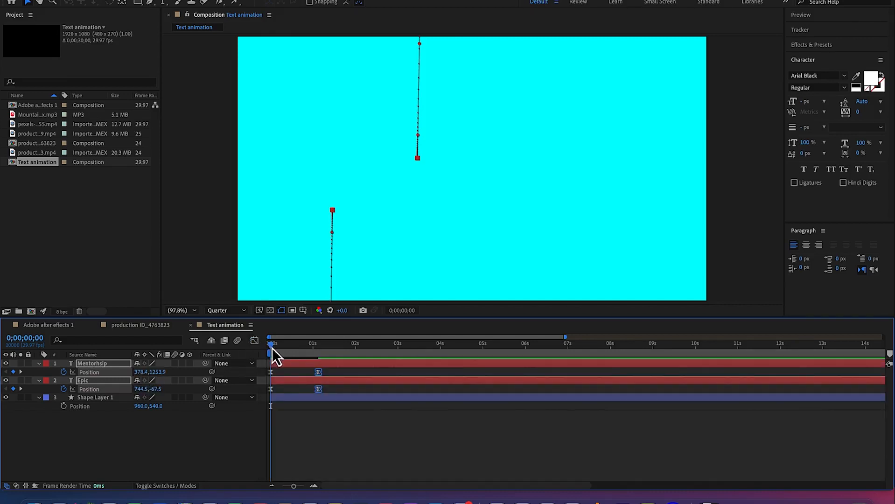
Preview the eased slide-in of both text layers and examine mid-motion frames around 0;00;00;18
key(space)
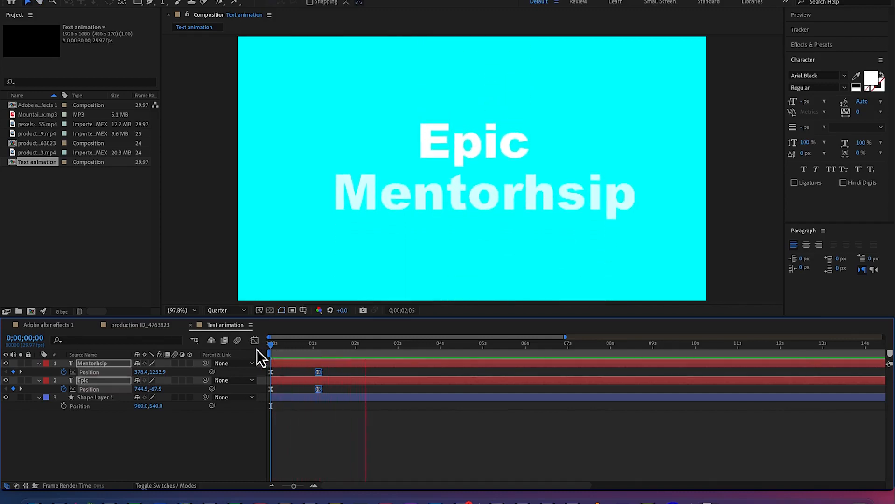
key(space)
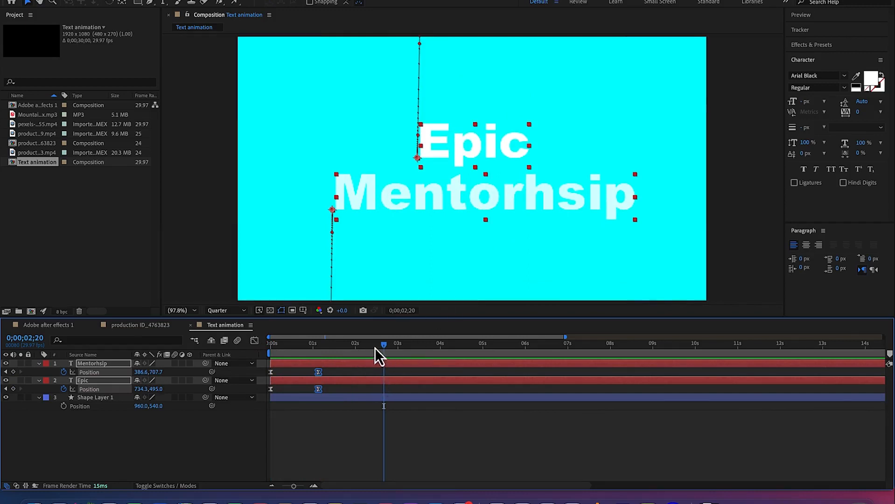
drag(384, 351, 301, 356)
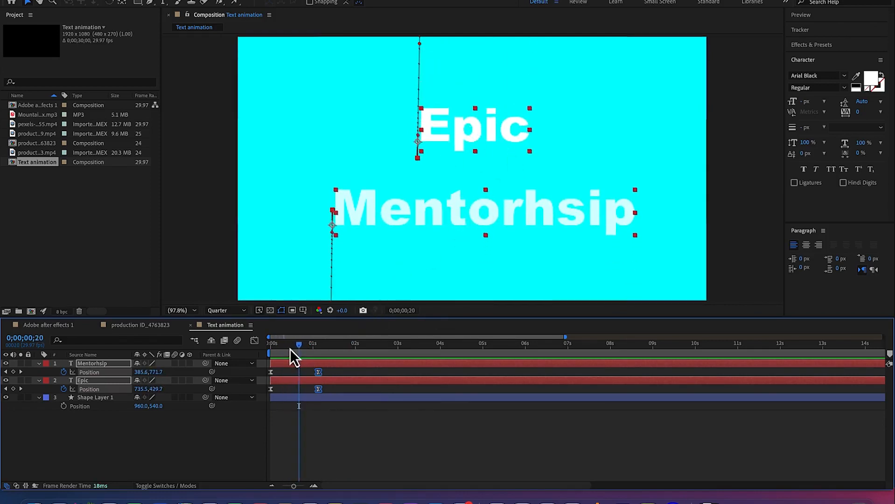
mouse_move(299, 347)
mouse_down()
mouse_move(282, 348)
mouse_move(298, 348)
mouse_up()
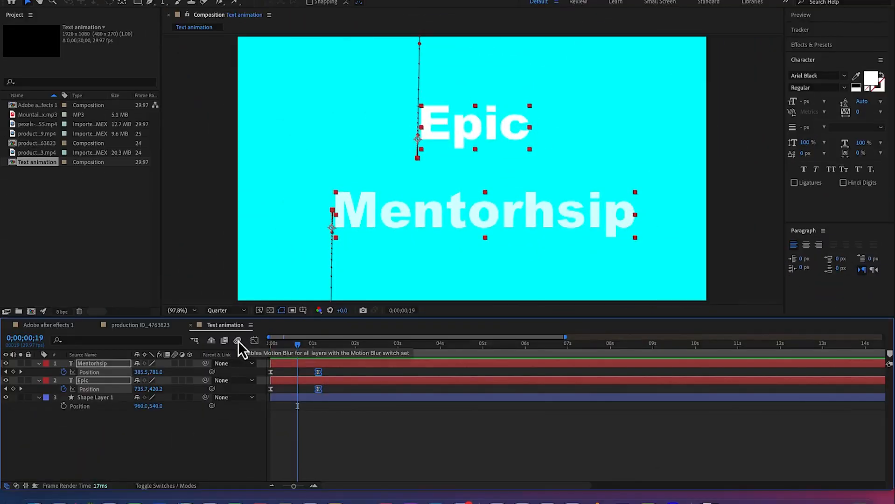
Enable motion blur for the composition and for the Mentorhsip and Epic layers, and preview the blurred slide-in
click(238, 341)
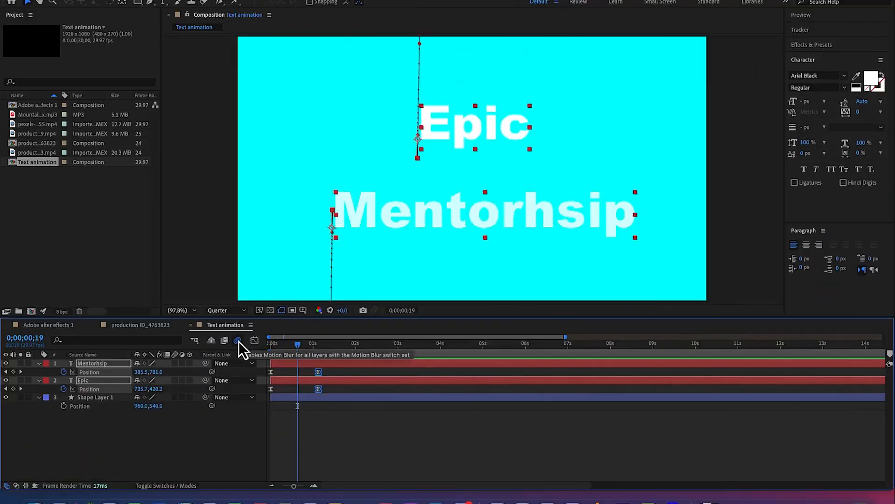
click(175, 364)
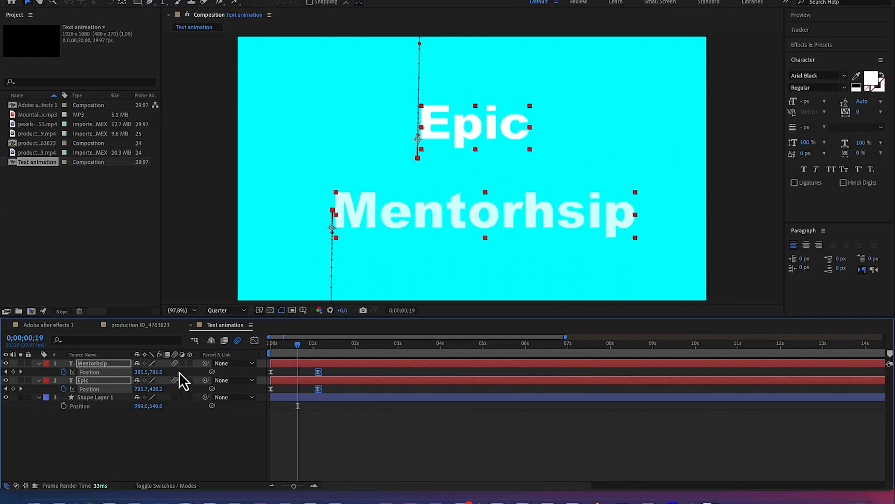
drag(299, 347, 285, 347)
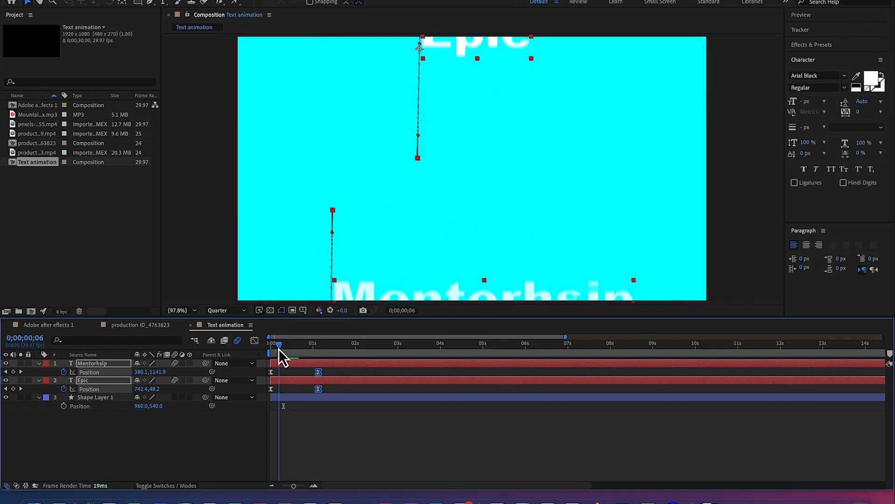
key(space)
key(space)
drag(276, 349, 269, 349)
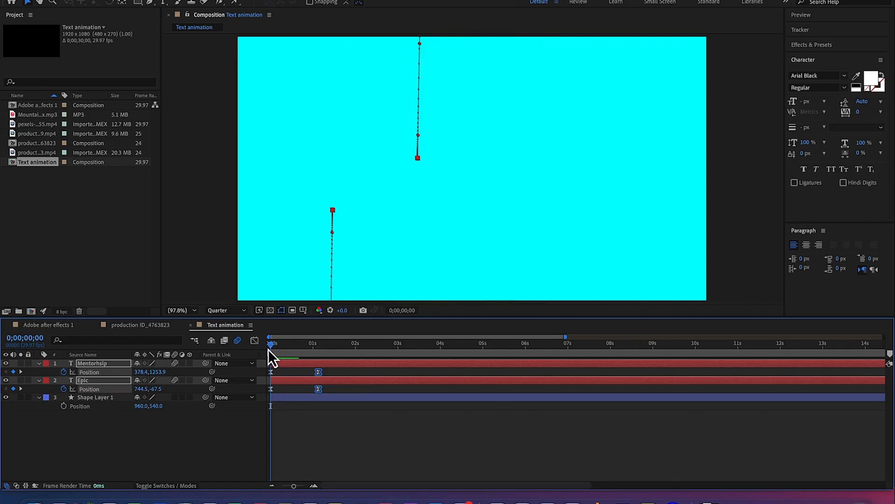
Replay the Text animation composition from the start several times and examine the motion-blurred slide-in of both text layers
key(space)
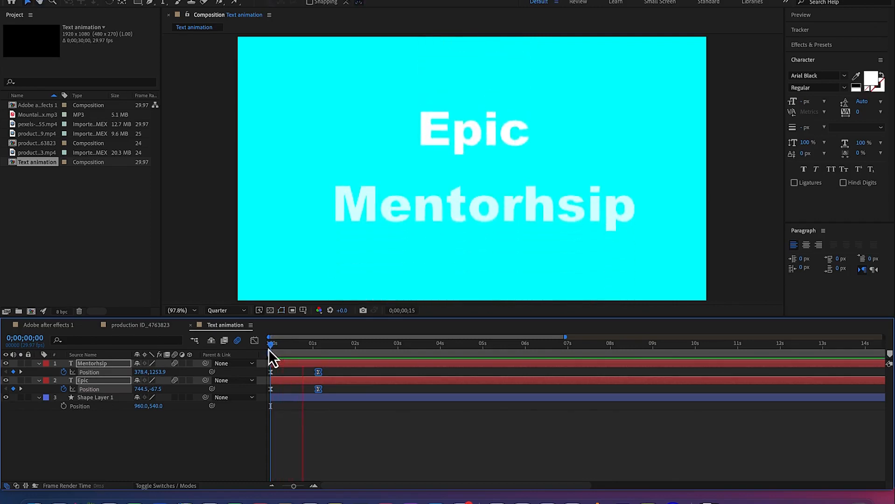
mouse_move(269, 351)
mouse_down()
mouse_move(367, 350)
mouse_move(310, 367)
mouse_move(259, 363)
mouse_up()
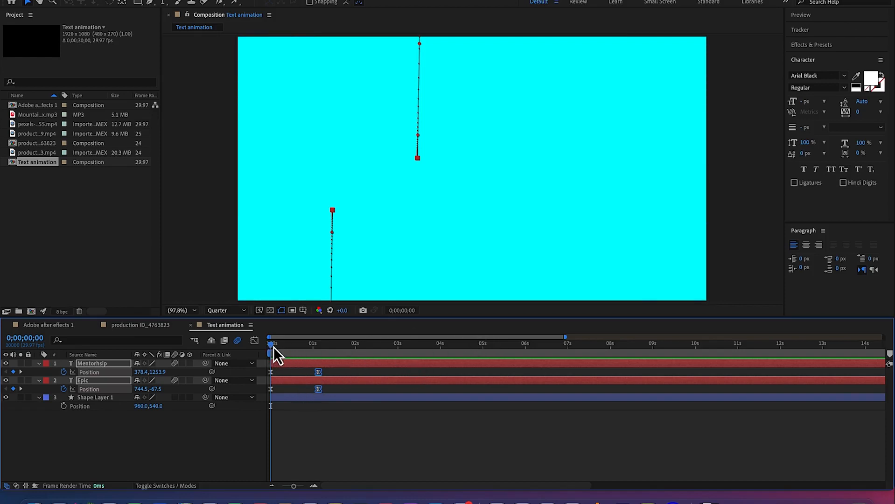
key(space)
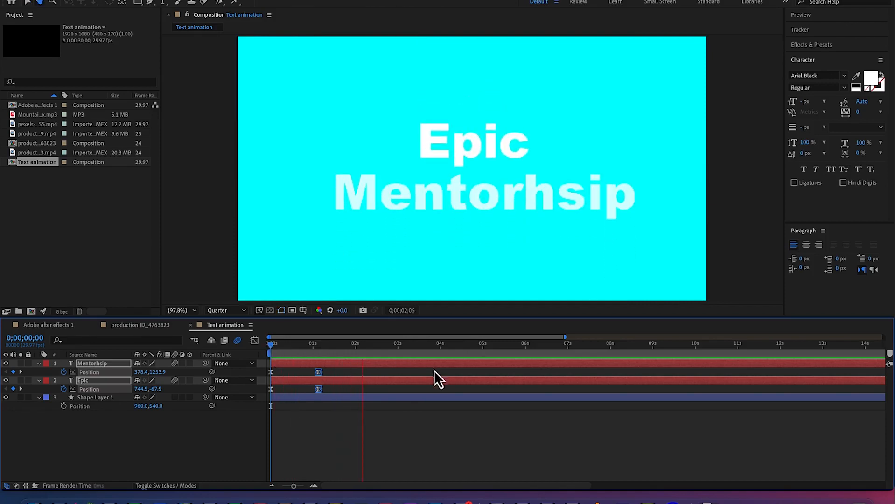
key(space)
key(space)
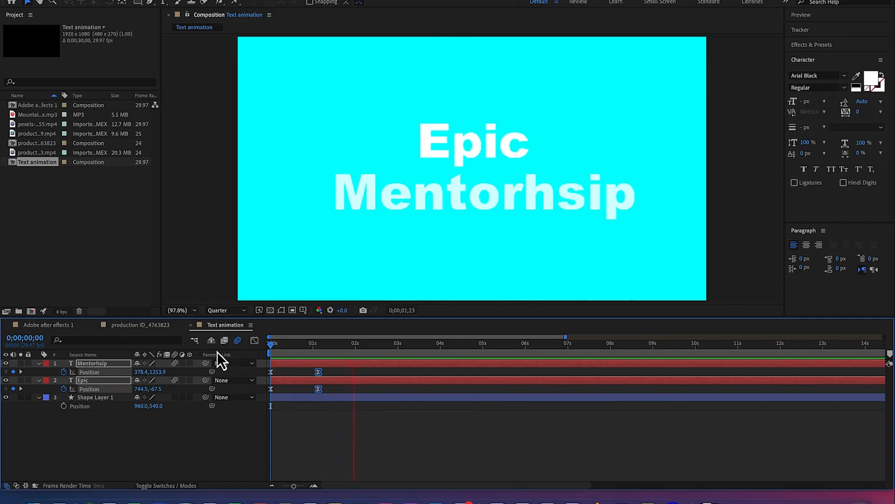
key(space)
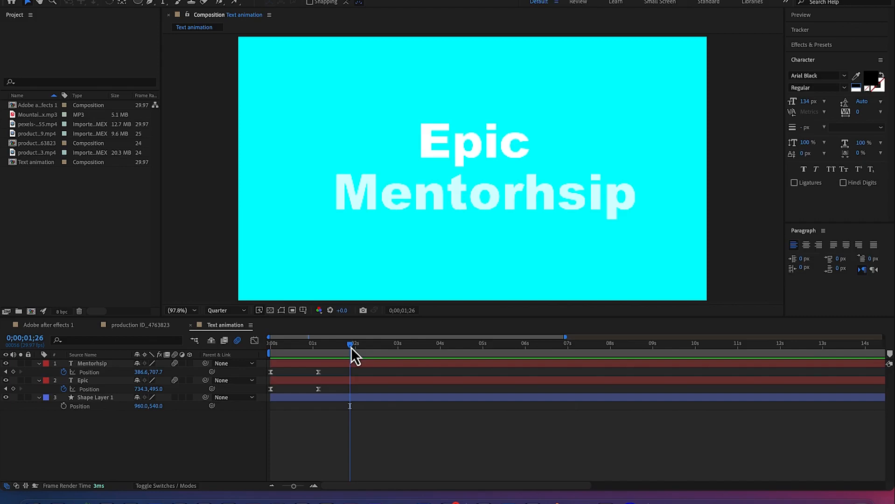
click(351, 347)
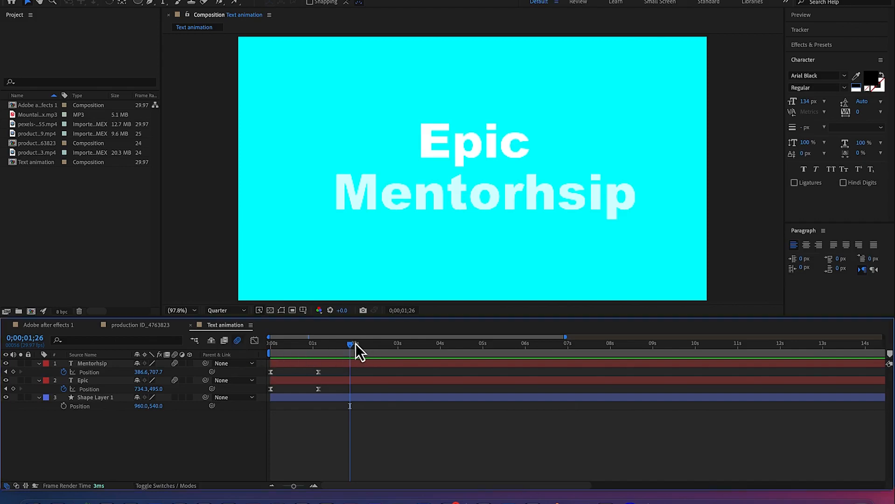
drag(351, 347, 252, 341)
key(space)
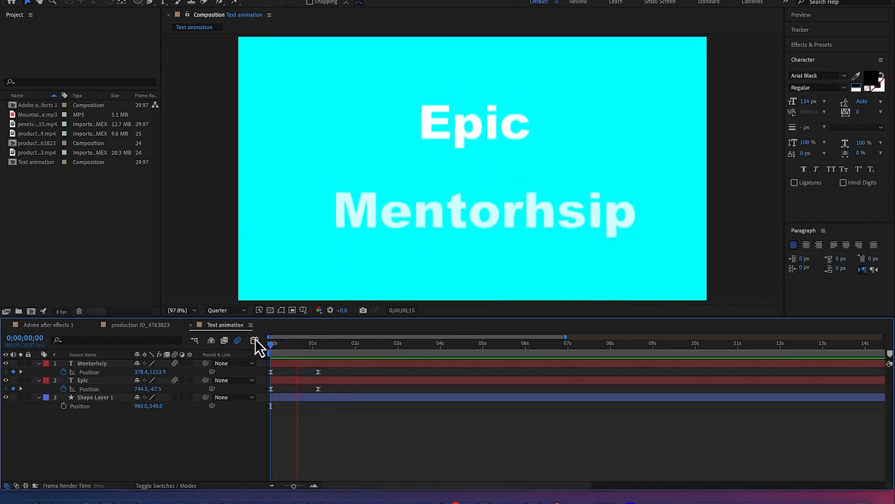
key(space)
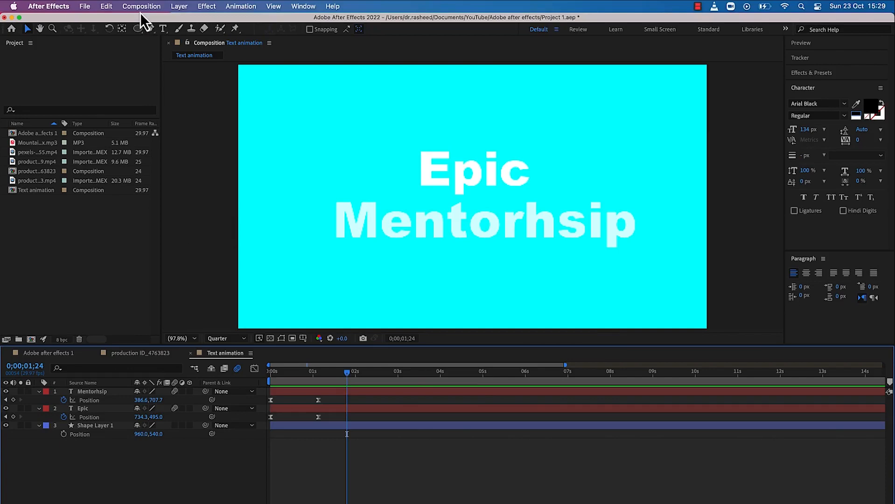
Create a new composition named "Animating shapes" with the HDTV 1080 29.97 preset and a 30-second duration
click(141, 6)
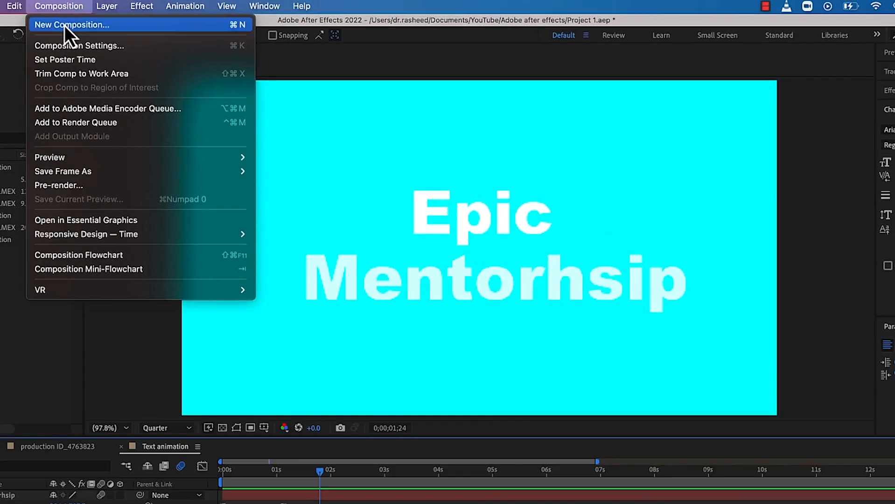
click(64, 25)
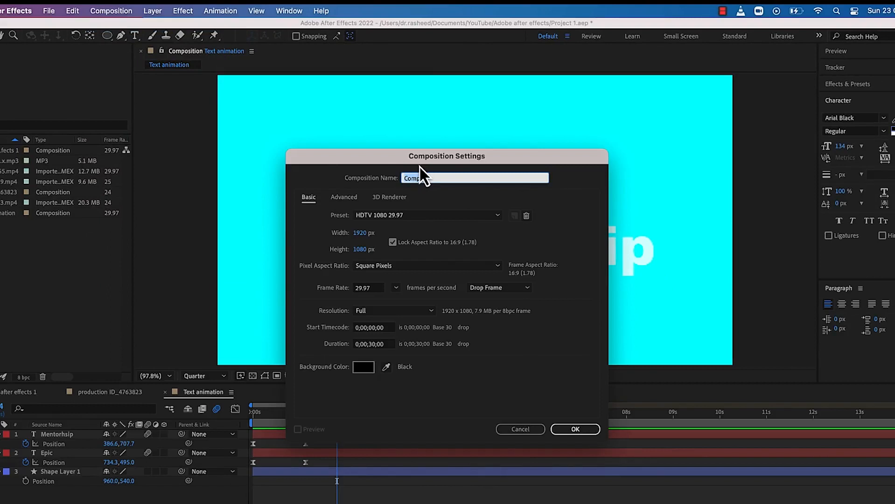
text(Animating shapes)
key(Return)
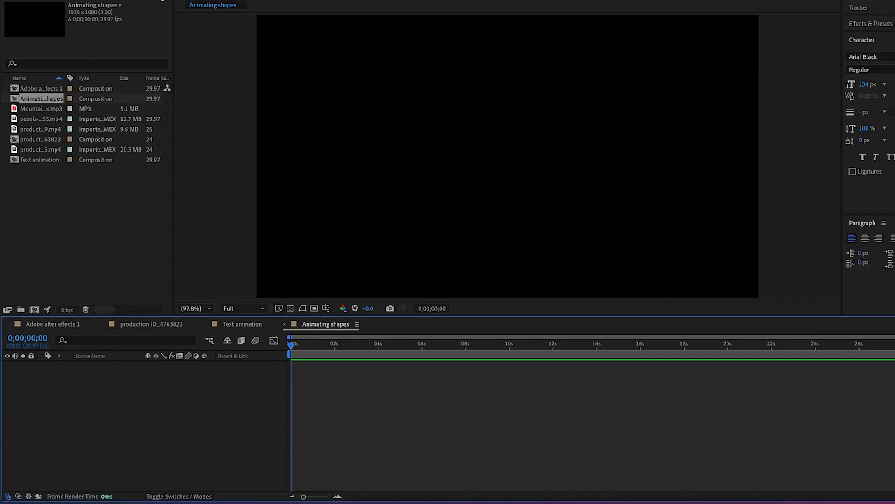
Draw a rectangle over almost the entire composition frame with the Rectangle tool
click(161, 21)
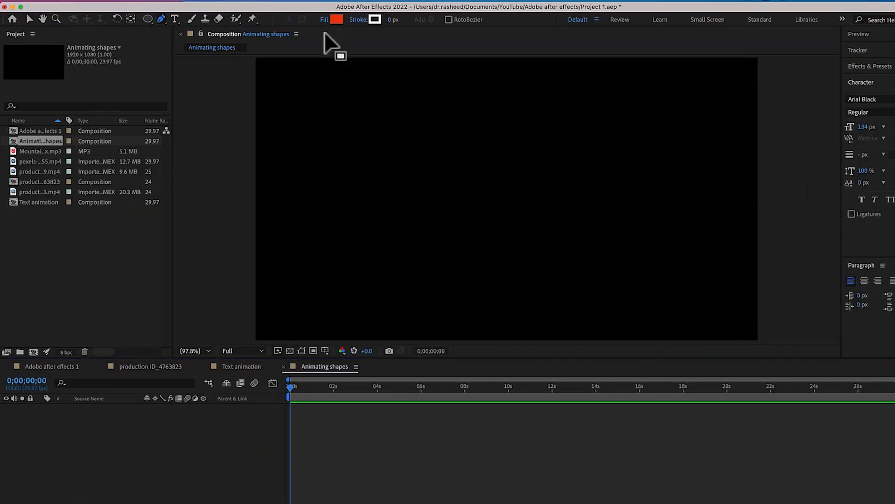
click(149, 22)
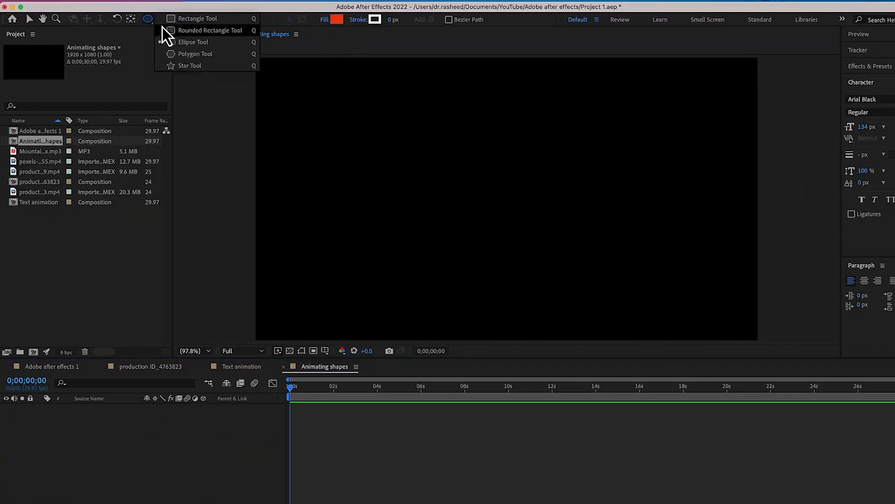
click(176, 23)
drag(257, 63, 761, 340)
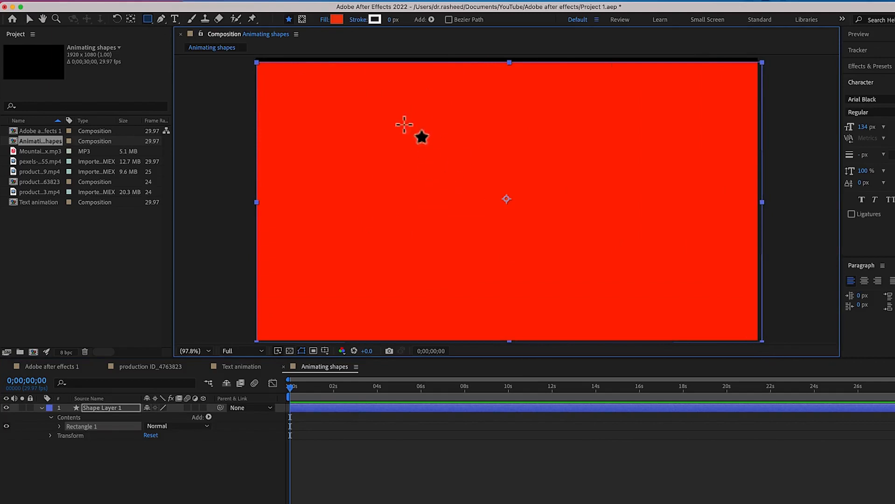
Change the rectangle's fill to the green 0DF2B7 and enlarge it slightly so it covers the whole frame
click(337, 21)
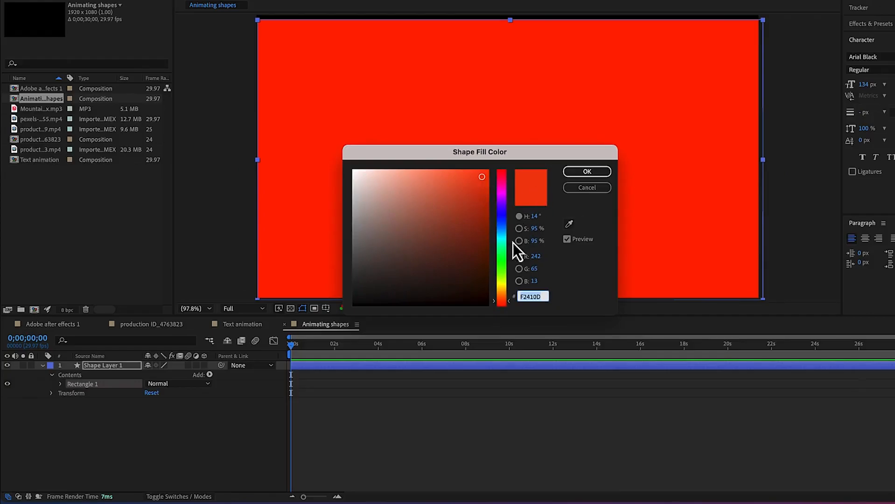
drag(501, 264, 501, 246)
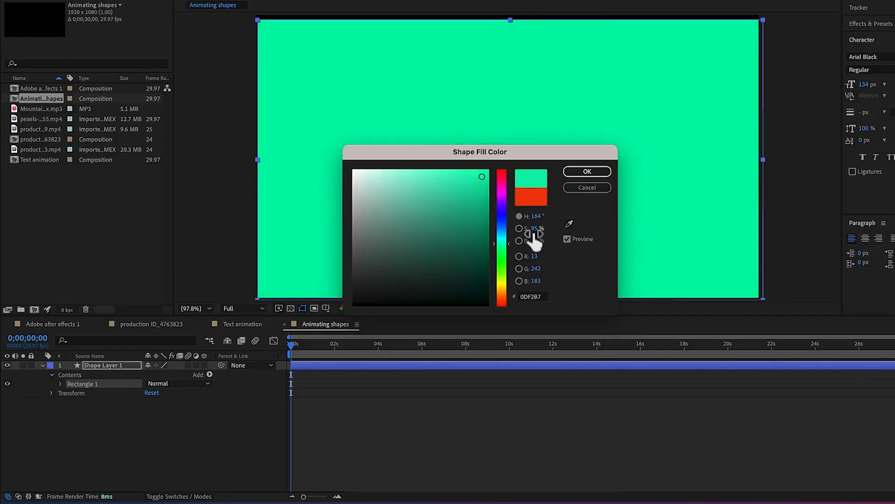
click(607, 170)
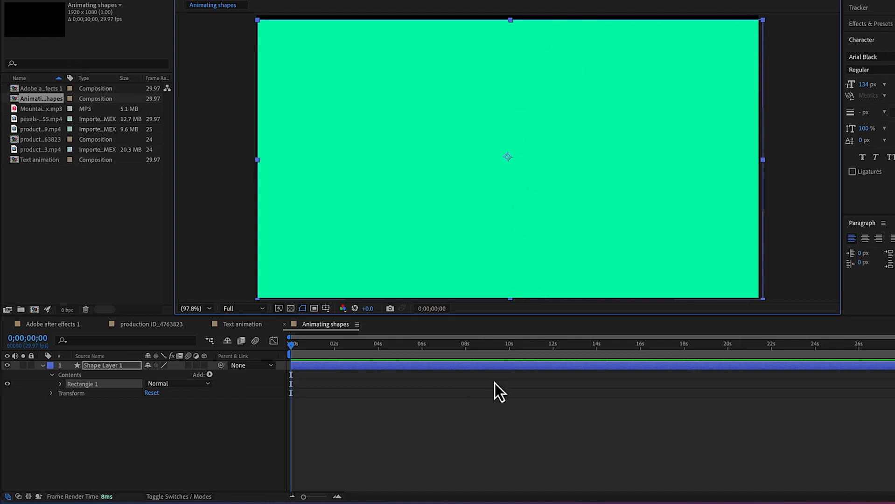
key(v)
drag(765, 21, 770, 16)
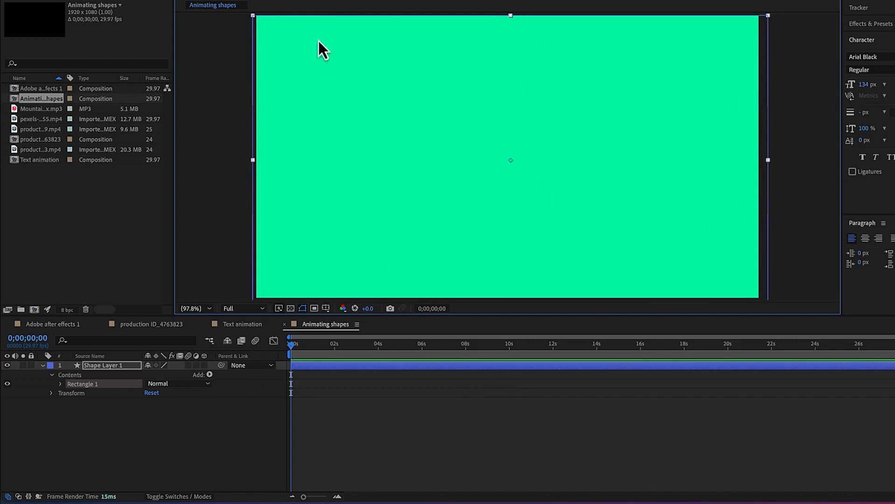
Rename the rectangle's shape layer to "Background" and deselect it
right_click(116, 368)
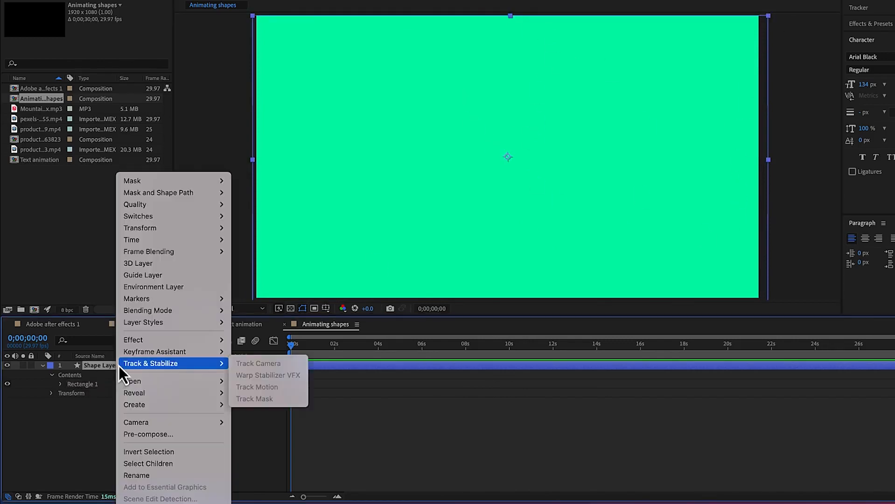
click(165, 481)
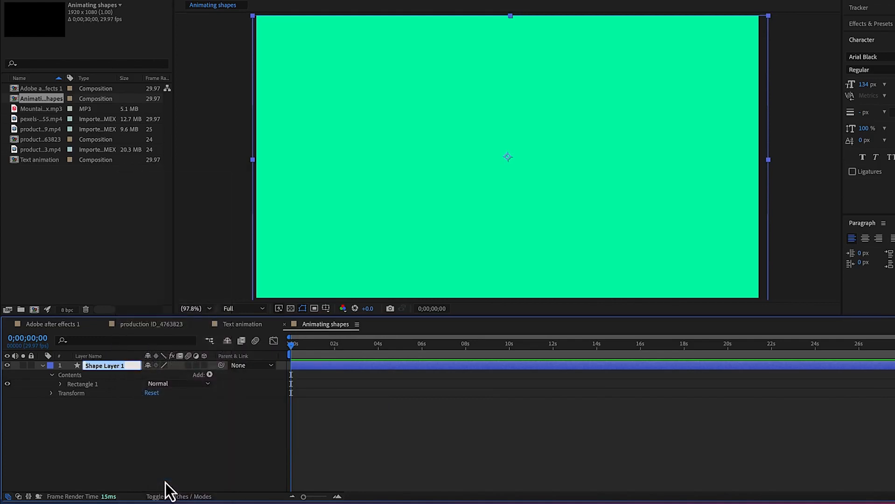
text(Background)
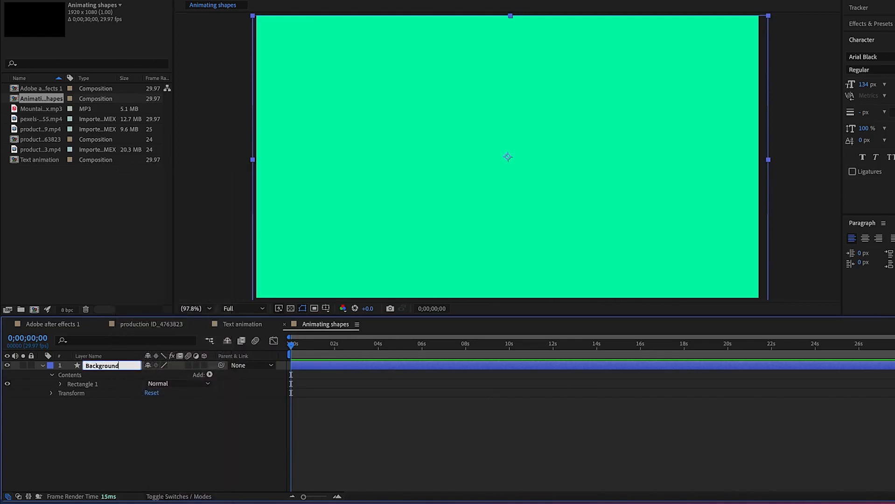
click(211, 431)
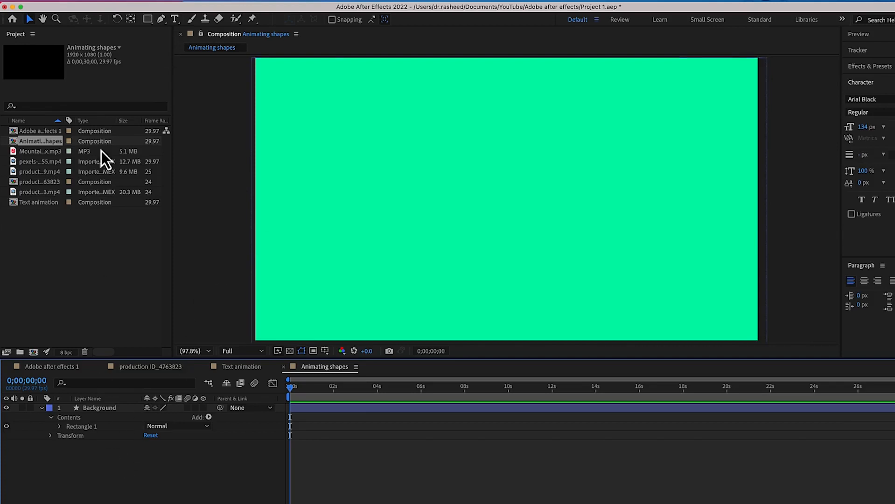
Draw an ellipse in the upper-left part of the frame on a new shape layer and fill it with magenta F20DB7
click(149, 19)
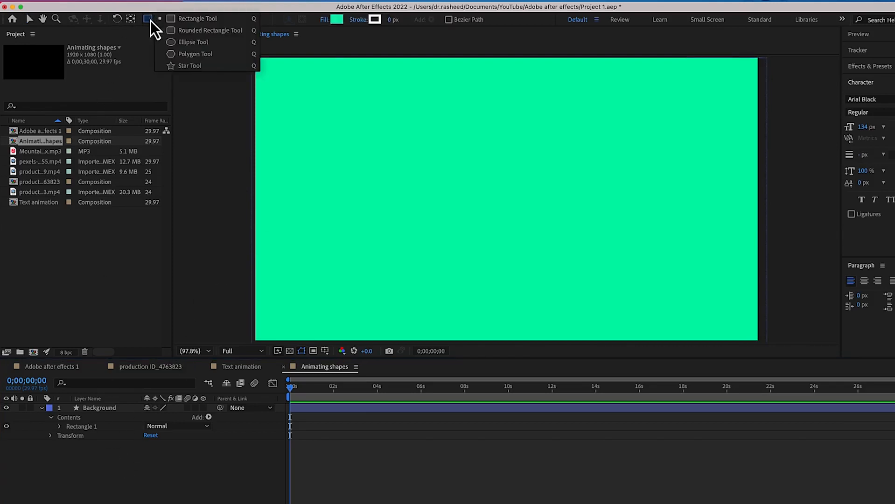
click(195, 43)
drag(337, 118, 433, 190)
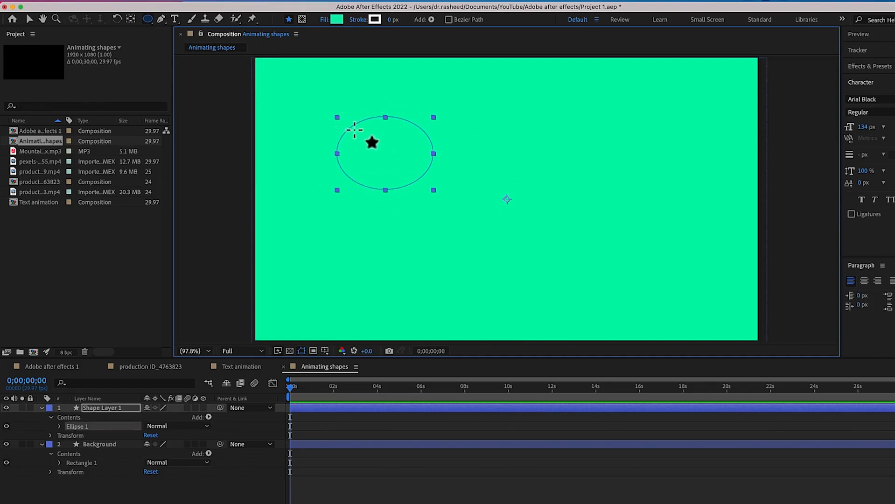
click(336, 20)
click(505, 228)
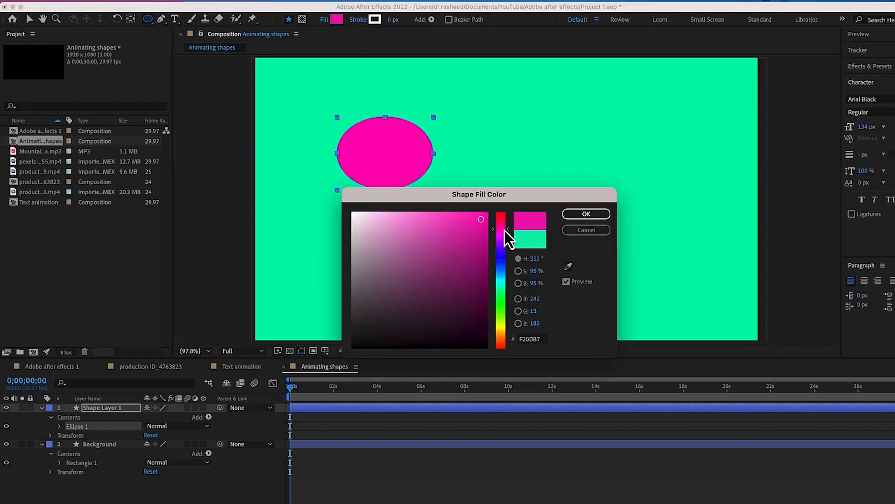
click(579, 216)
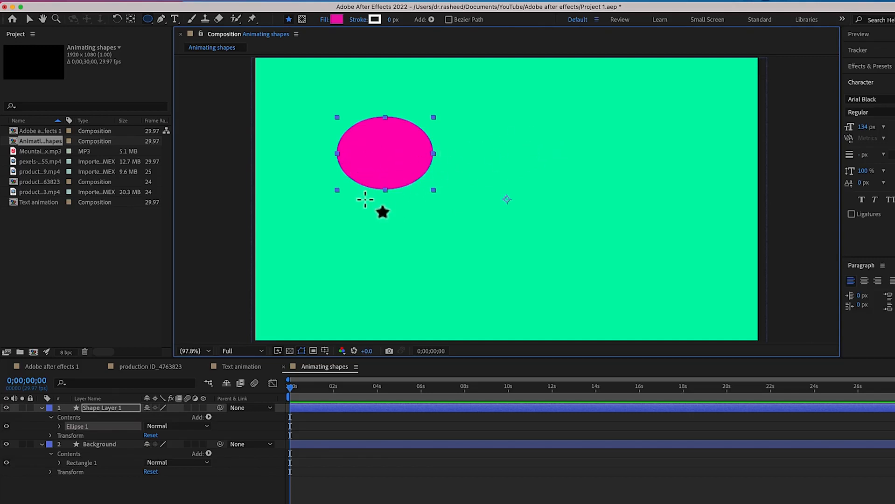
Add a circle to the right of the magenta ellipse in the same shape layer and fill it bright green
drag(518, 132, 629, 241)
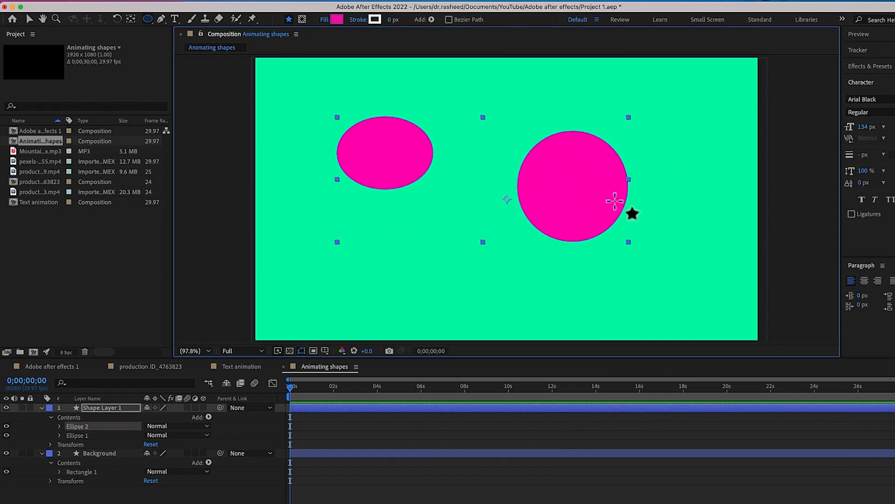
click(336, 21)
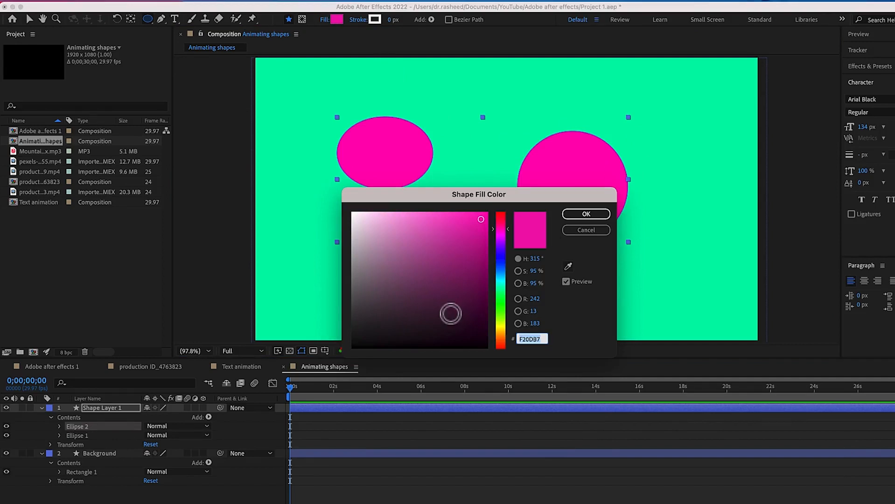
drag(501, 289, 503, 315)
click(584, 214)
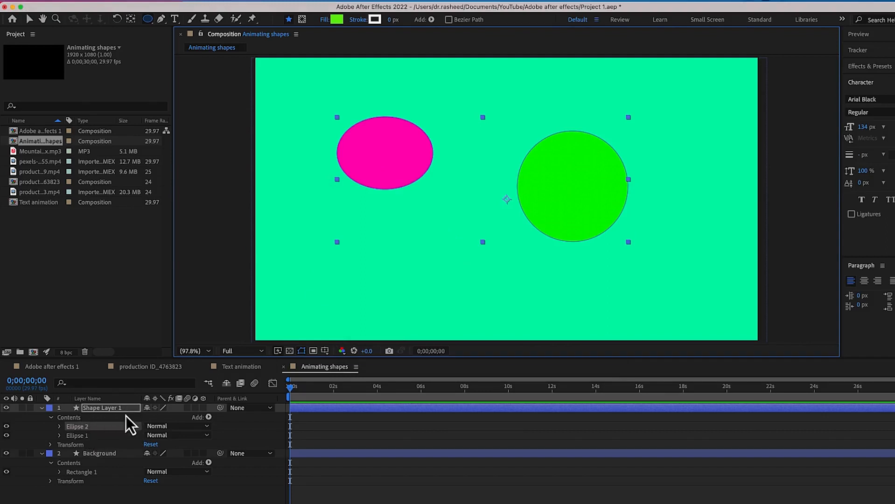
Check the two ellipses inside Shape Layer 1, deselect the layer, and draw a five-sided polygon overlapping the magenta ellipse on a separate layer
click(82, 439)
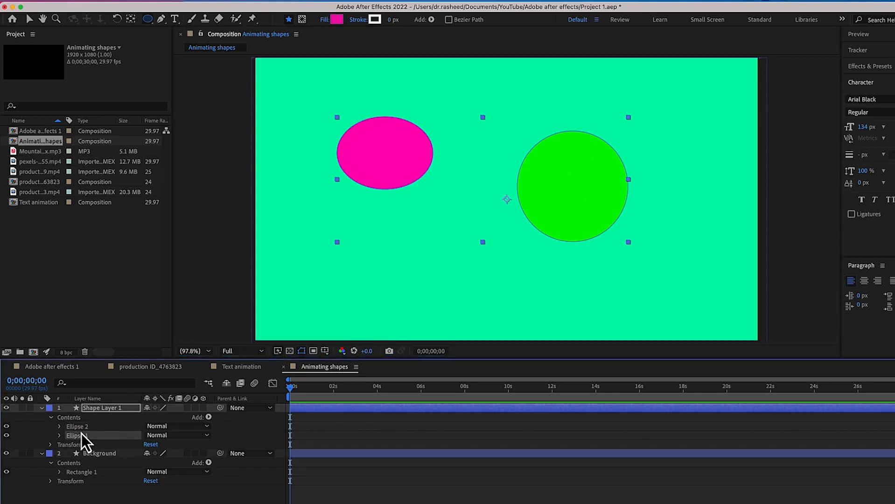
click(85, 427)
click(84, 444)
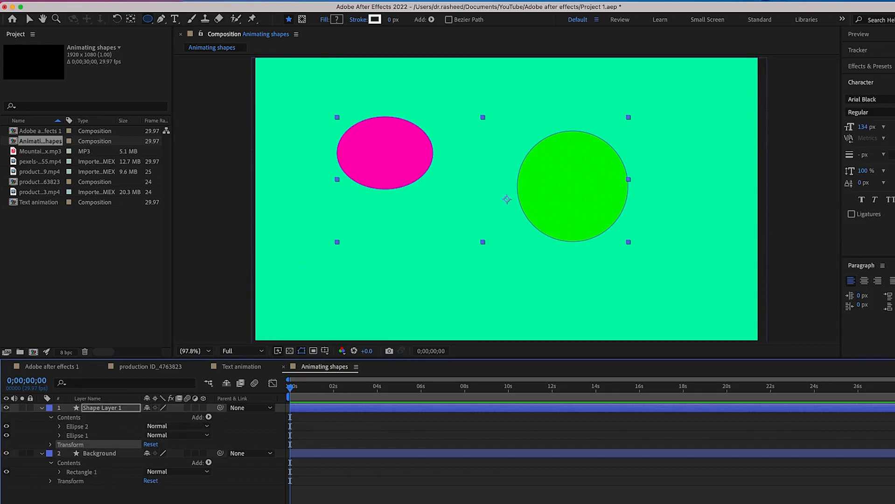
click(124, 493)
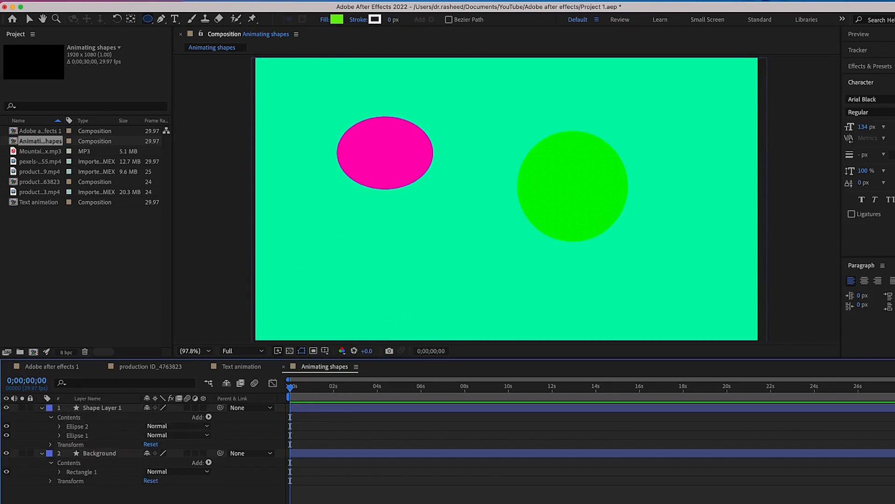
click(150, 21)
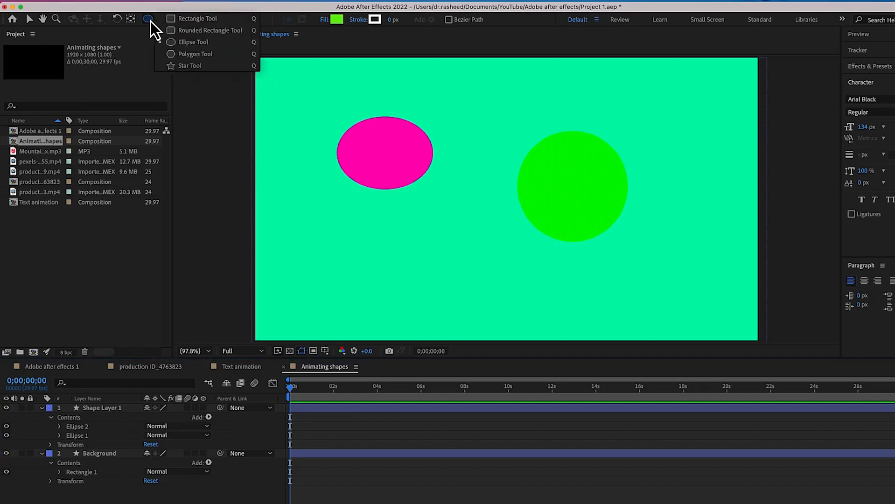
click(184, 59)
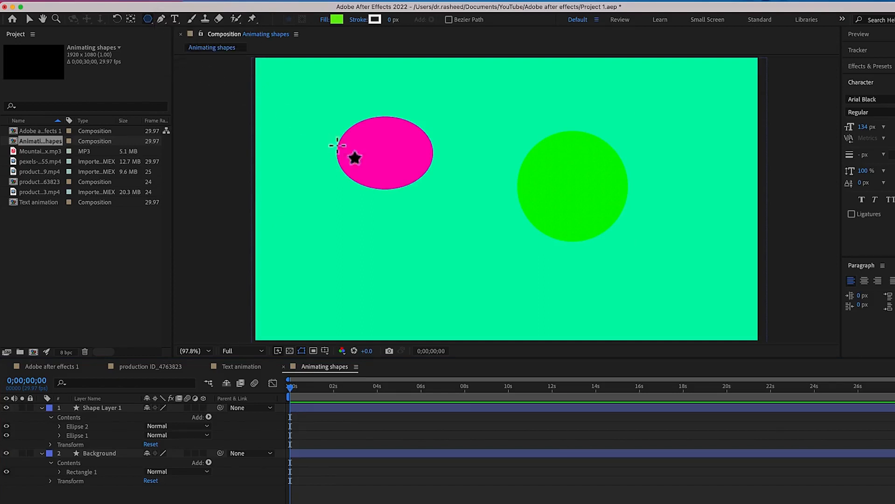
drag(332, 216, 402, 261)
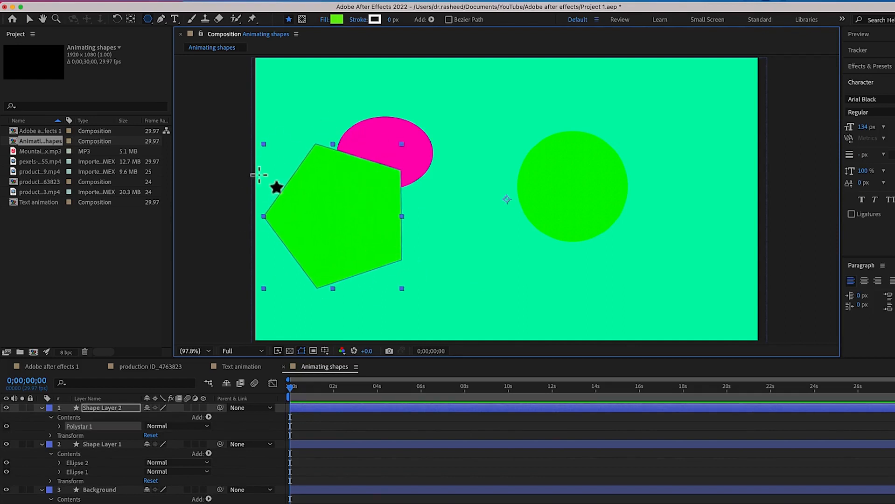
Rename the five-sided shape's layer to "Polygon"
right_click(104, 411)
key(Return)
text(Polygon)
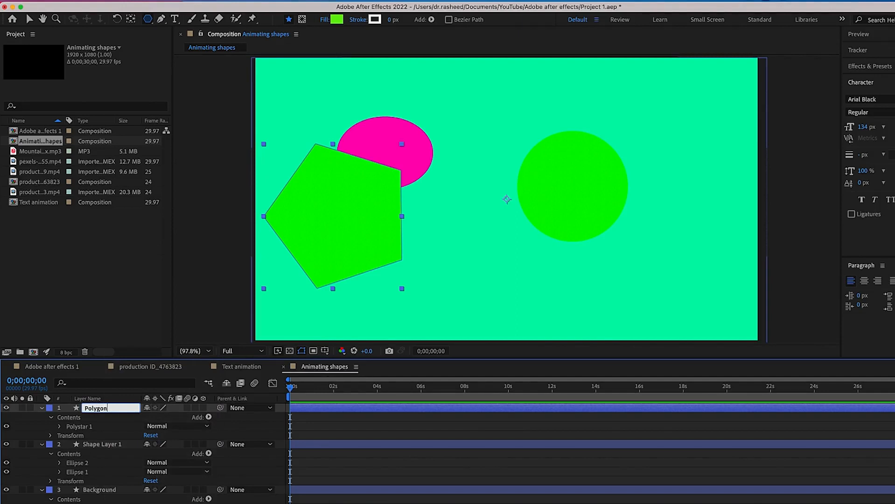
key(Return)
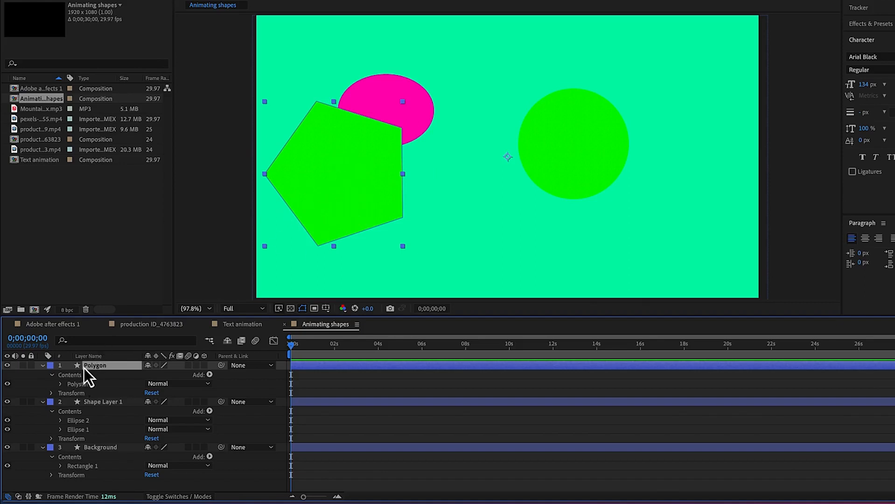
Set the number of points in the Polygon layer's Polystar Path 1 to 3
click(43, 367)
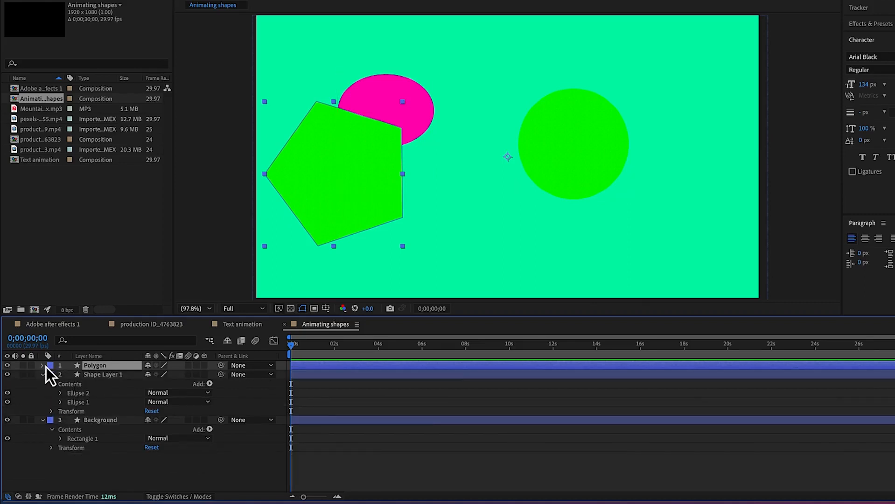
click(42, 367)
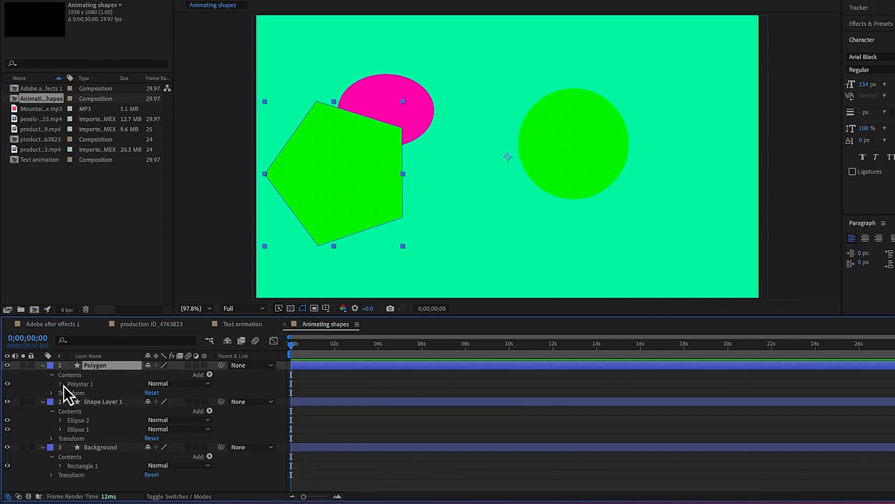
click(60, 384)
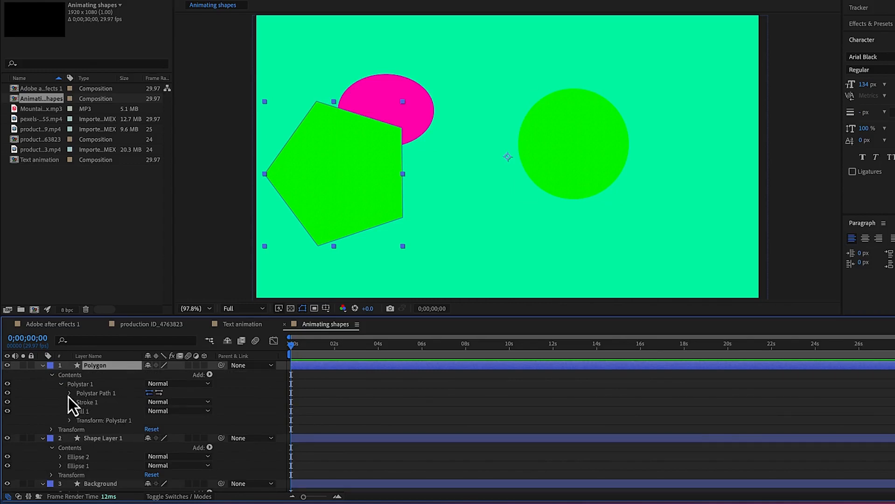
click(69, 393)
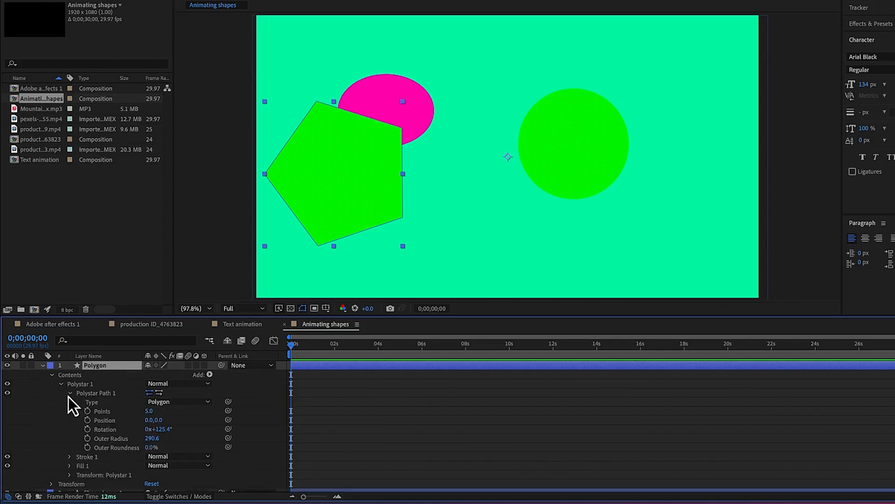
click(149, 413)
text(3)
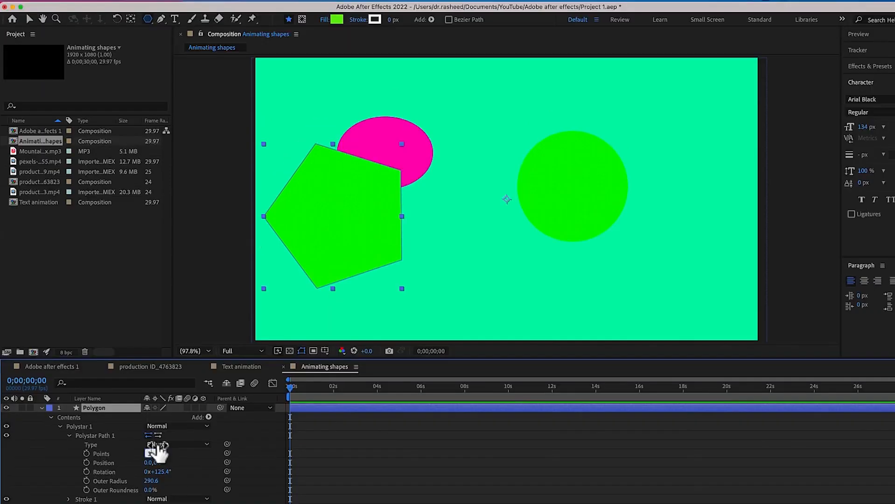
key(Return)
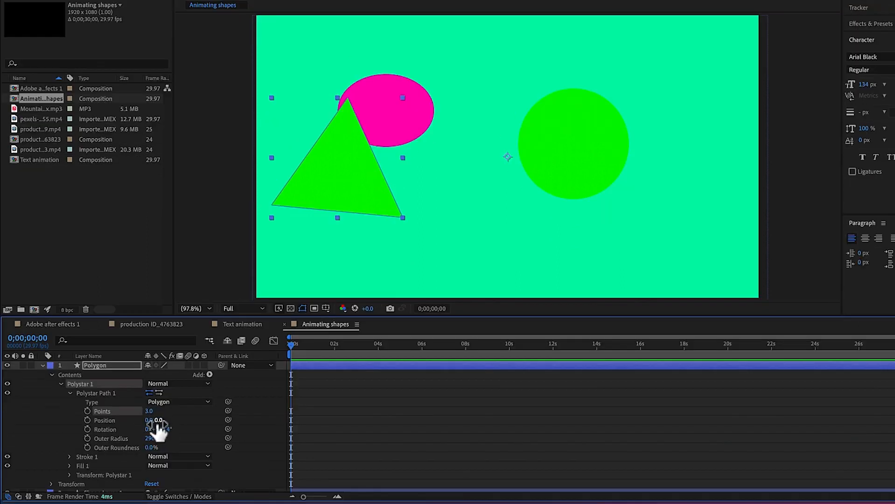
Adjust the polystar path to position 11, 15, rotation 136.4°, outer radius 270.6 and outer roundness -99%
drag(149, 420, 140, 441)
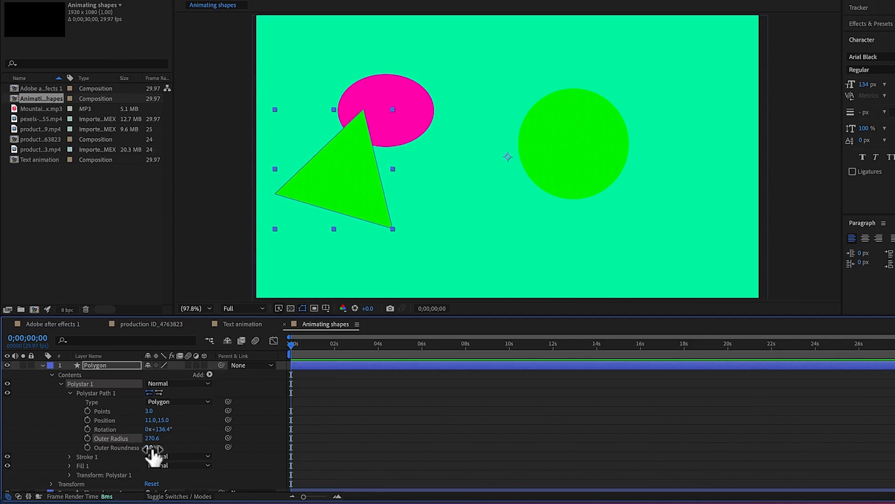
drag(150, 447, 106, 455)
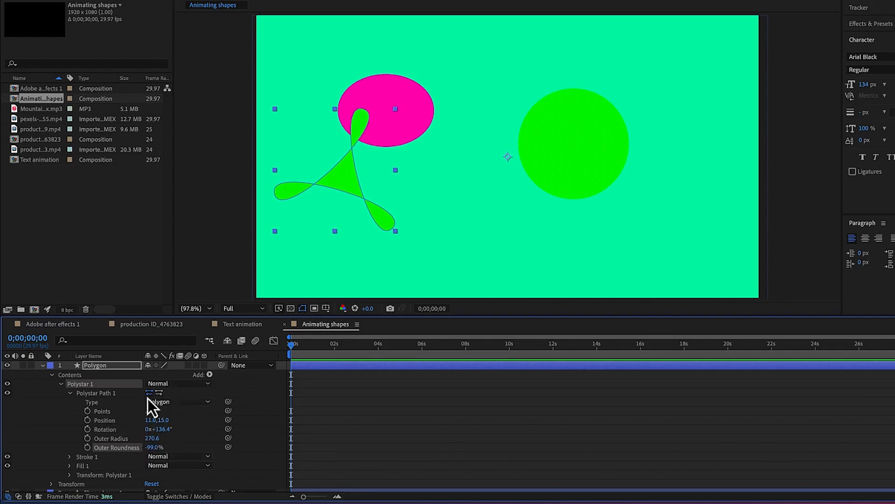
Give the polygon's Stroke 1 a width of 32 and the red colour EC1313
click(70, 457)
scroll(75, 459, down, 2)
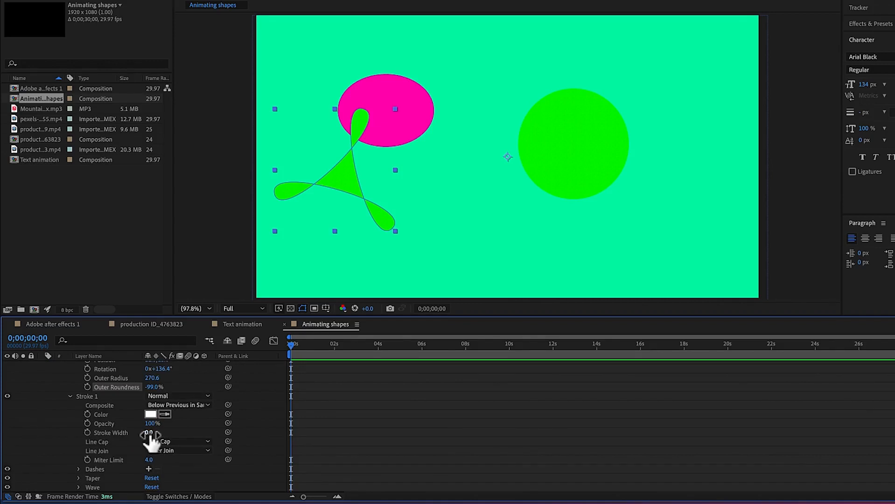
drag(148, 433, 166, 432)
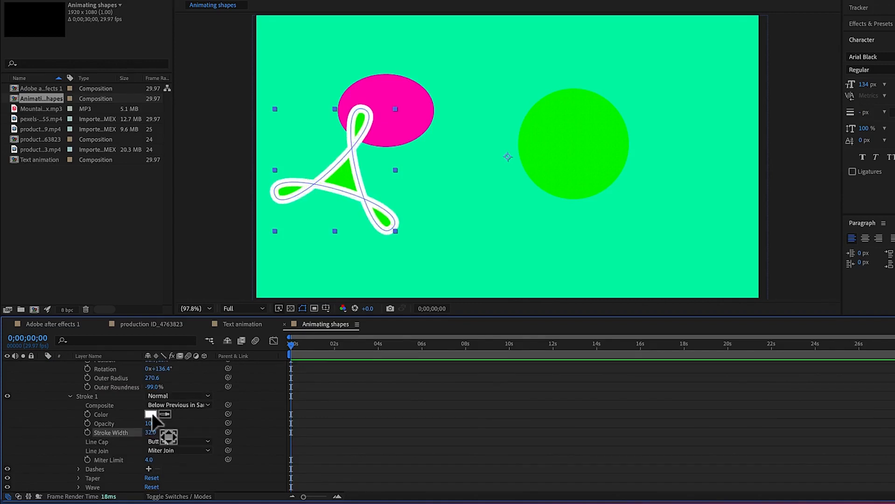
click(151, 415)
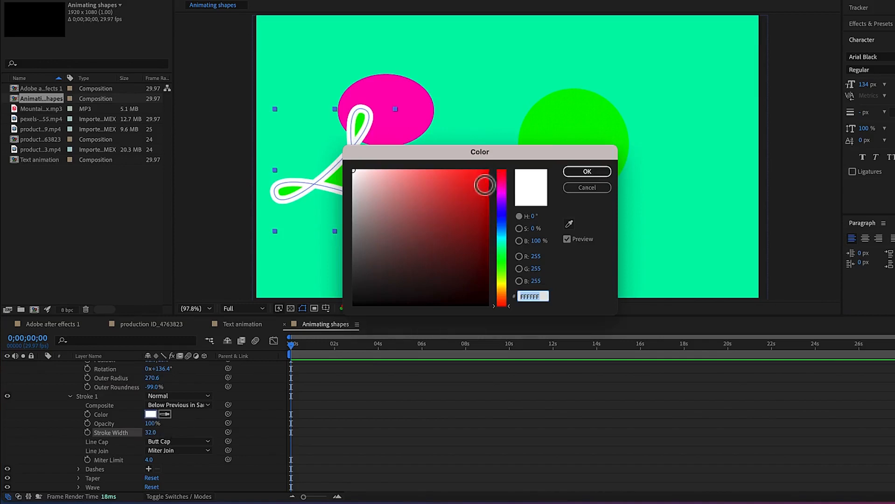
click(478, 180)
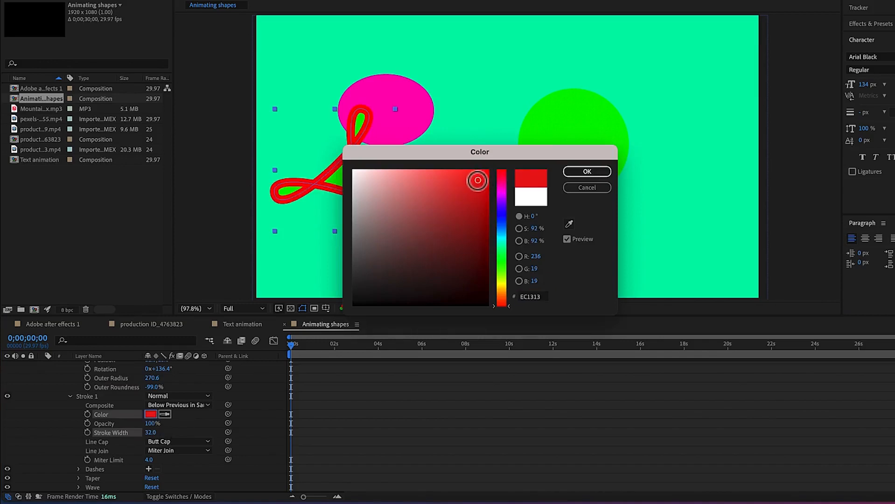
click(603, 175)
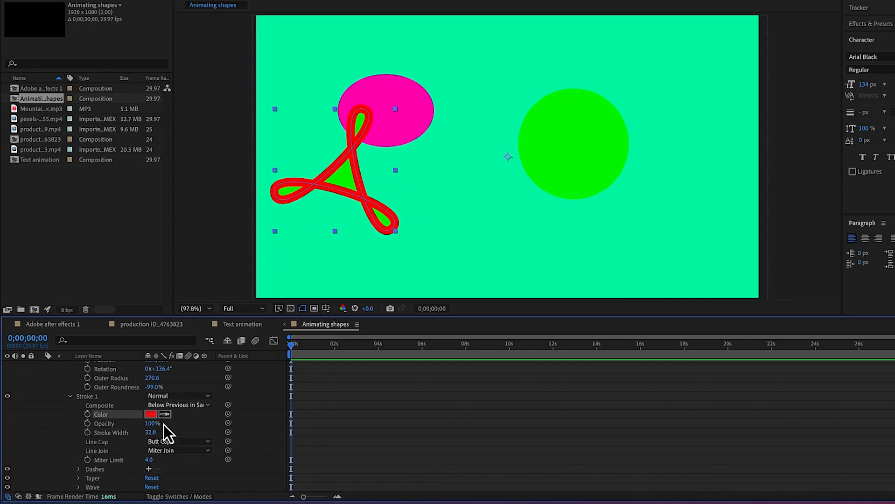
Reduce the opacity of the polygon's Stroke 1 to 46%
click(151, 424)
text(12)
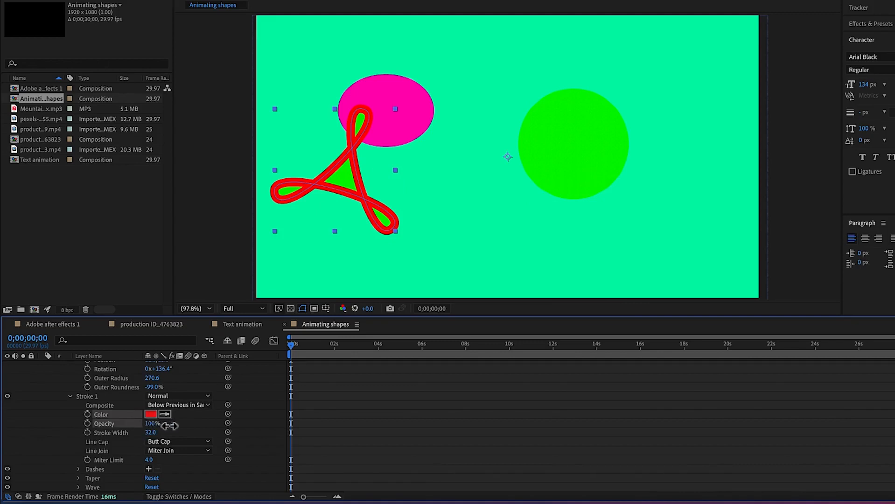
key(Return)
drag(133, 433, 150, 435)
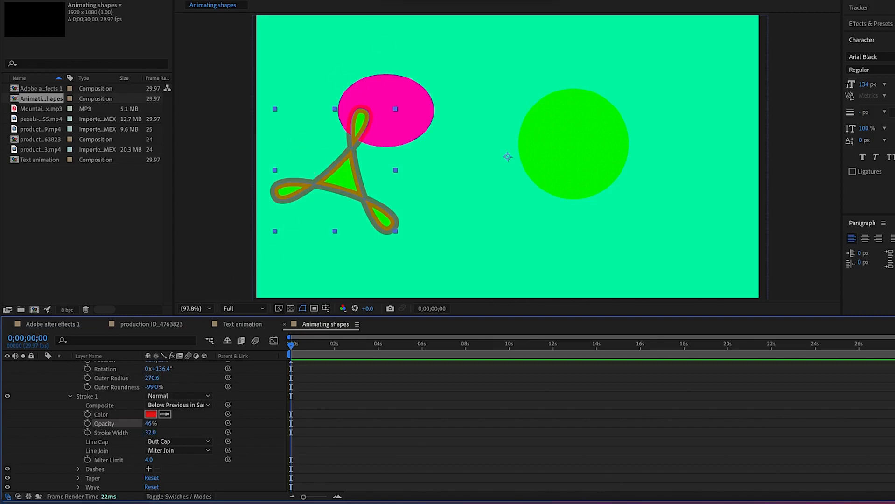
Change the polygon's stroke colour to off-white F8F2F2 and reduce the stroke width to 0
click(150, 414)
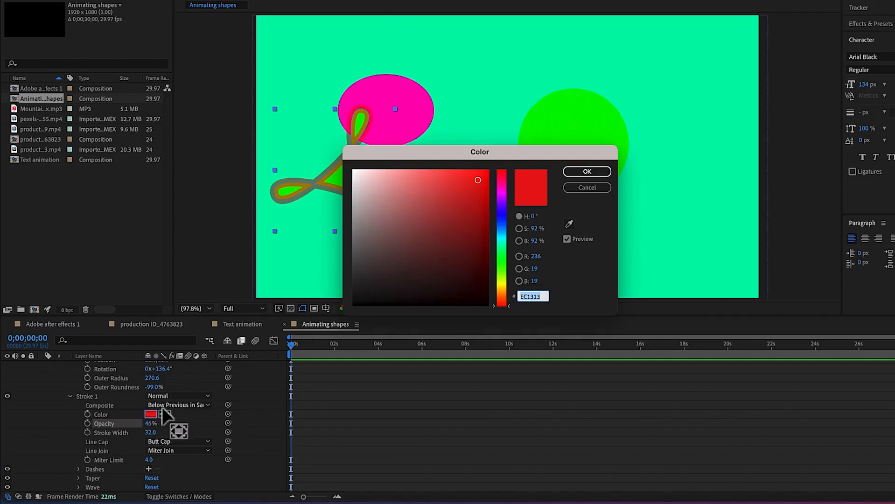
click(355, 174)
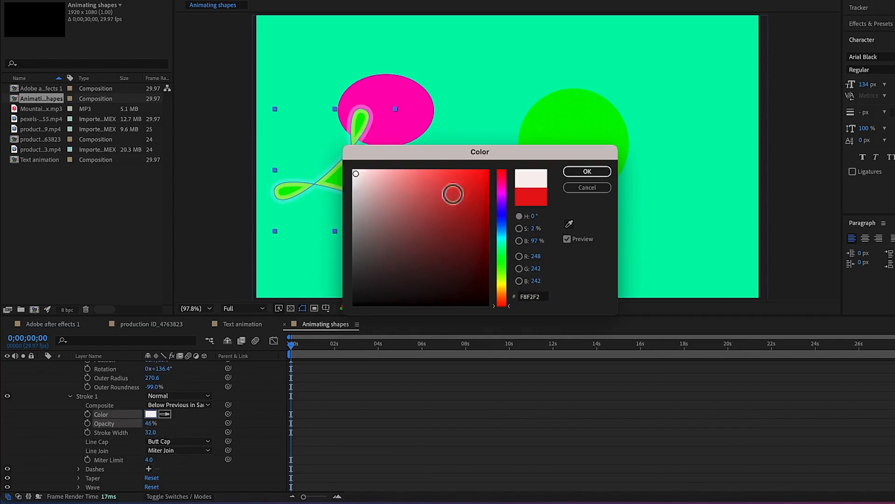
click(587, 172)
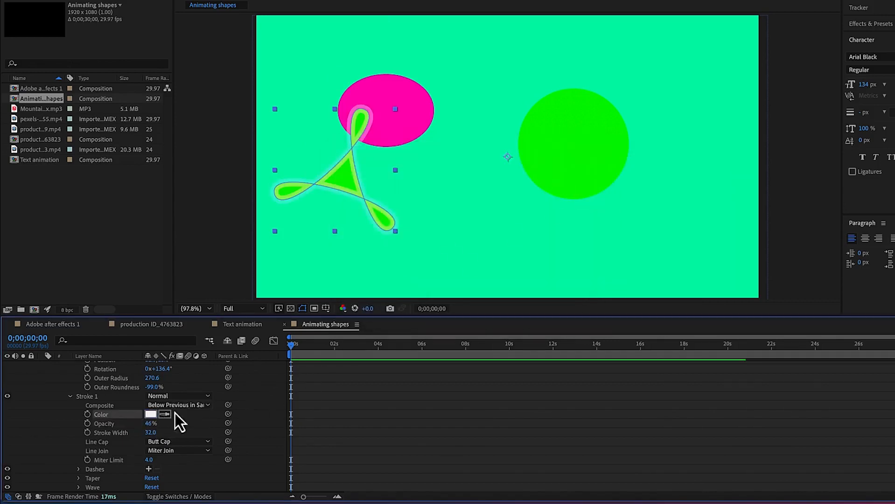
drag(146, 433, 119, 434)
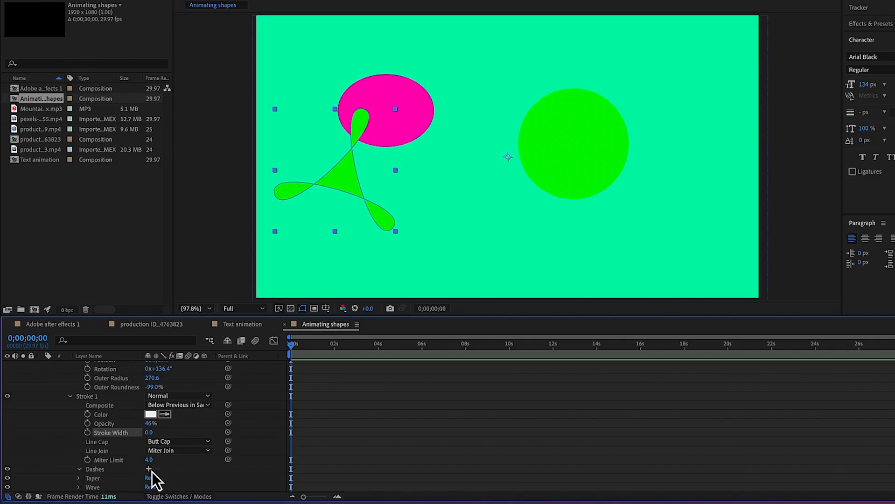
Collapse the Polystar 1 settings and set the Polygon layer's transform to position 1001, 528, scale 96.2, 118% and rotation 12°
scroll(152, 472, down, 3)
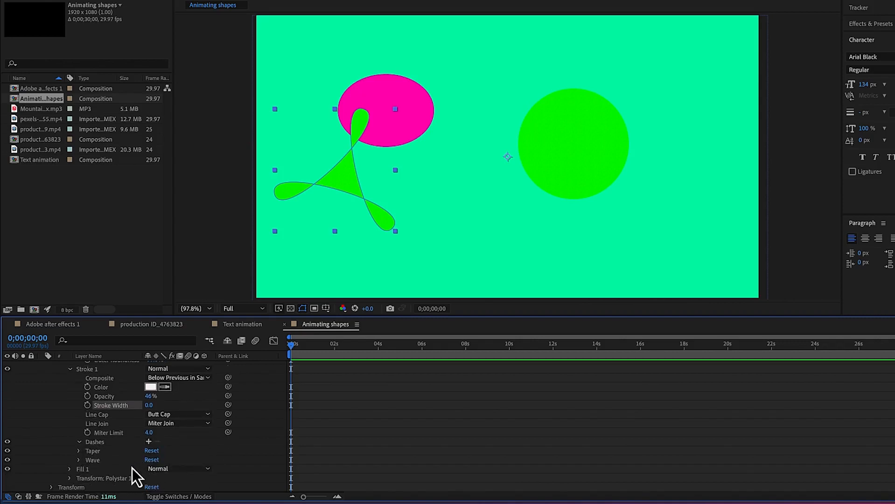
scroll(184, 475, down, 1)
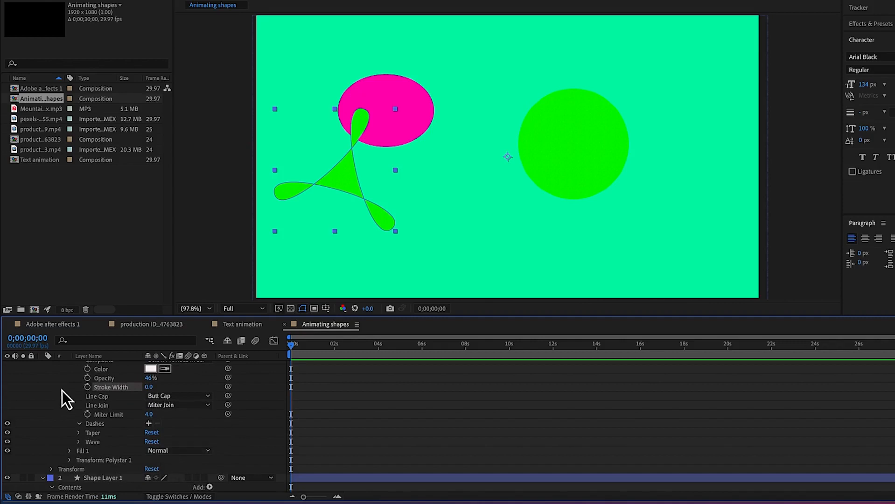
scroll(66, 394, up, 5)
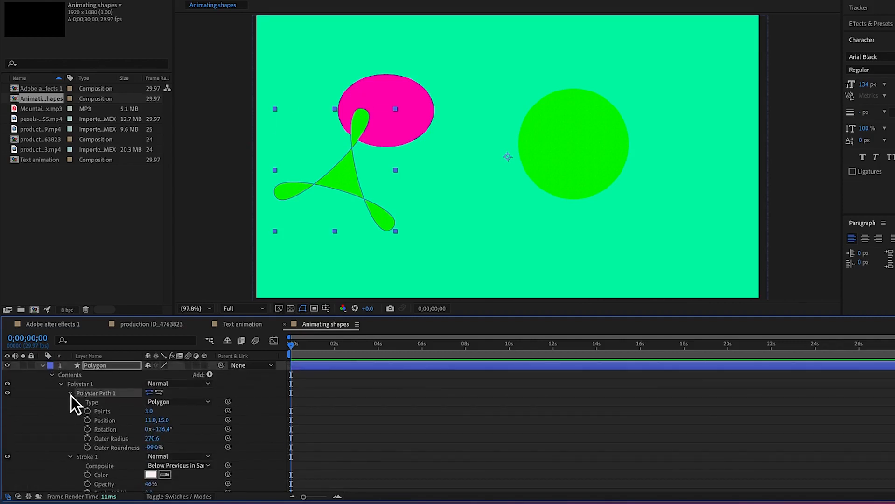
click(71, 393)
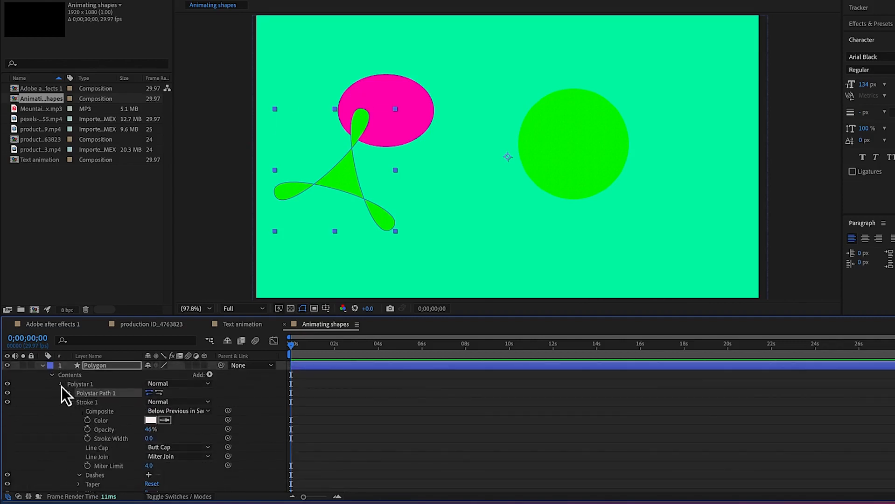
click(61, 385)
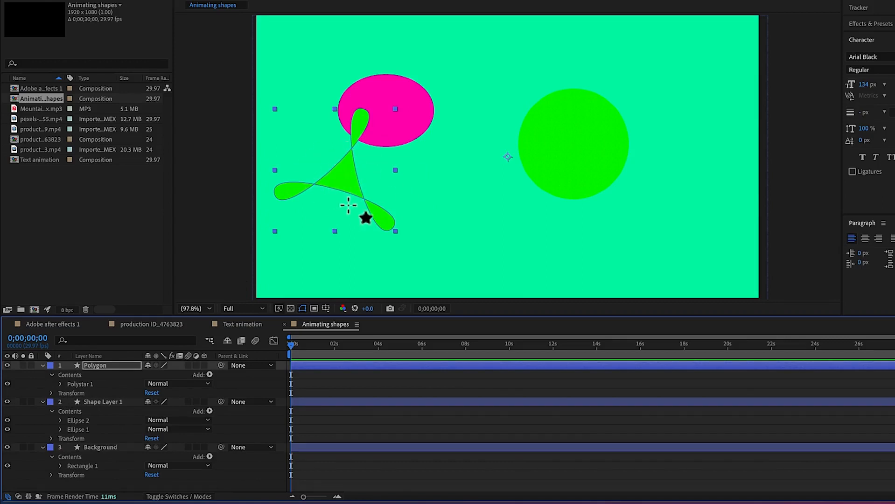
click(52, 394)
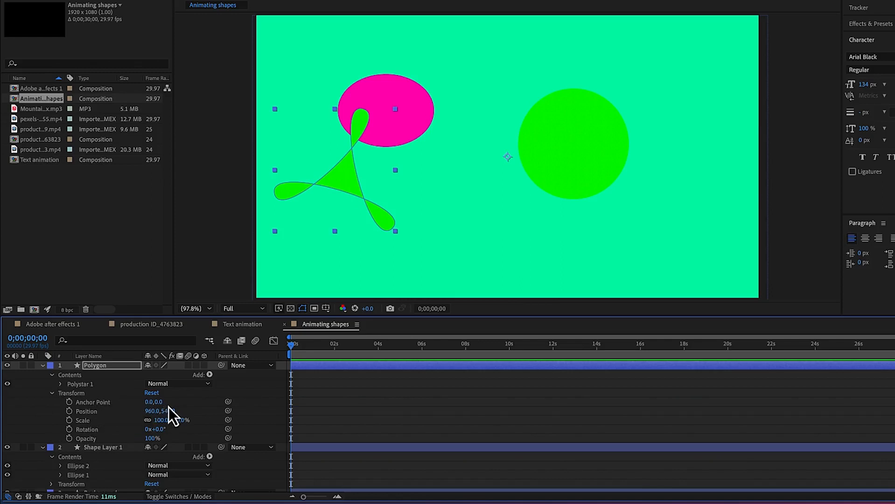
drag(150, 410, 161, 435)
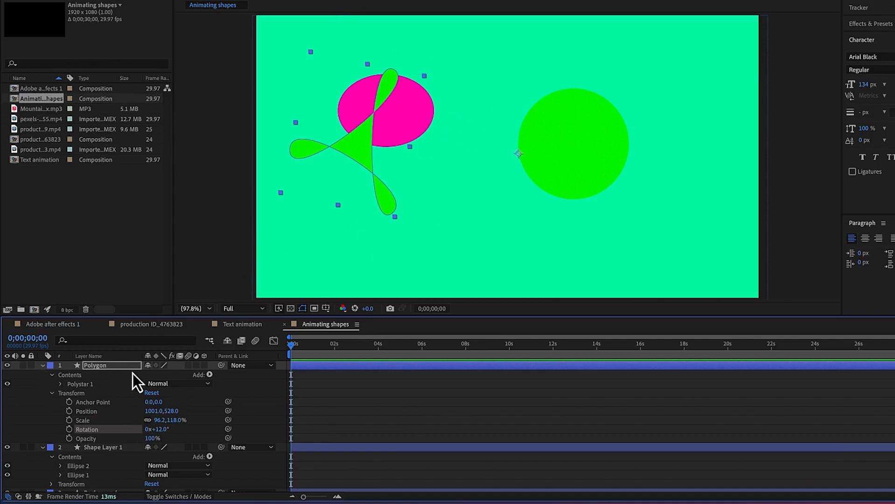
Expand Ellipse 2 inside Shape Layer 1 and examine its own transform properties
scroll(128, 454, down, 2)
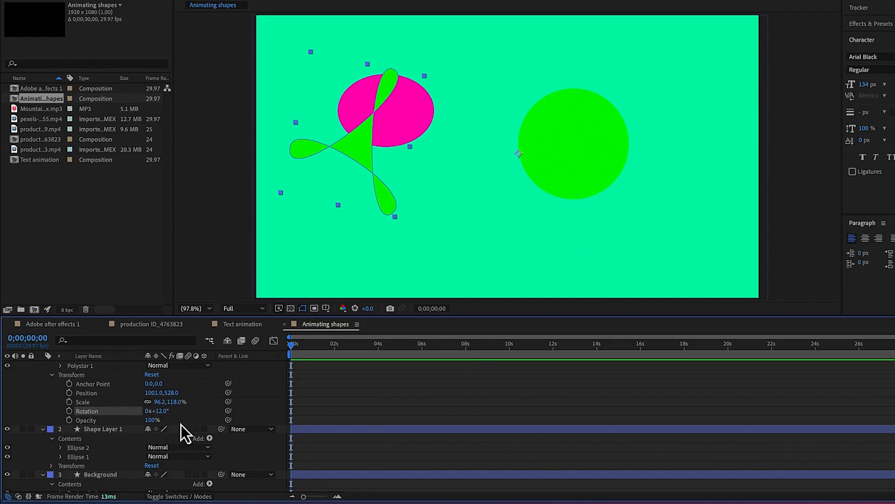
click(81, 448)
click(89, 465)
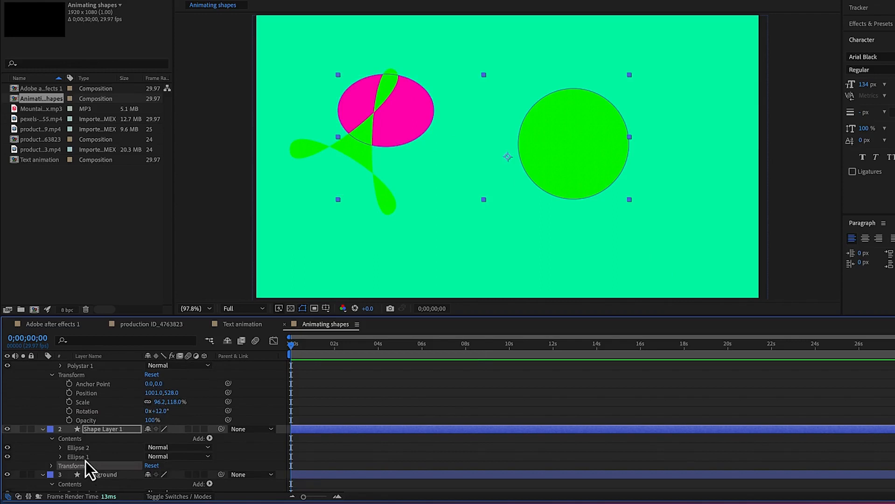
click(85, 459)
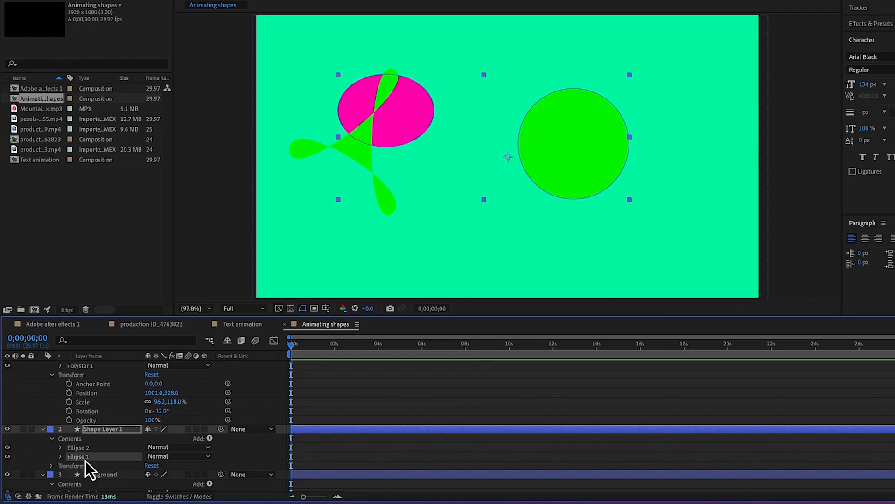
click(60, 449)
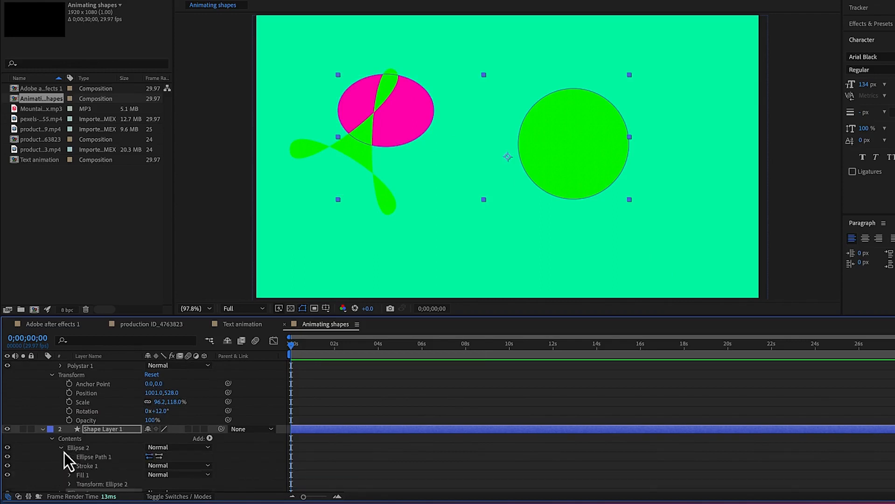
scroll(120, 461, down, 3)
scroll(123, 457, down, 1)
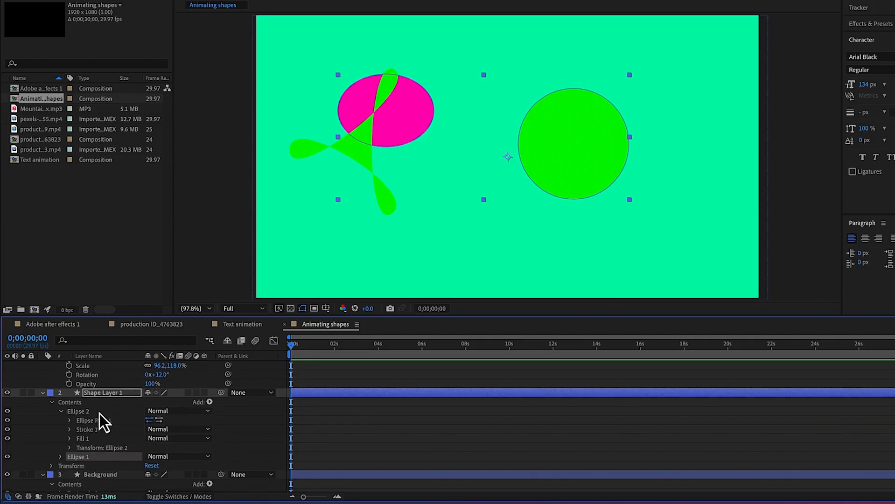
click(69, 448)
scroll(73, 450, down, 3)
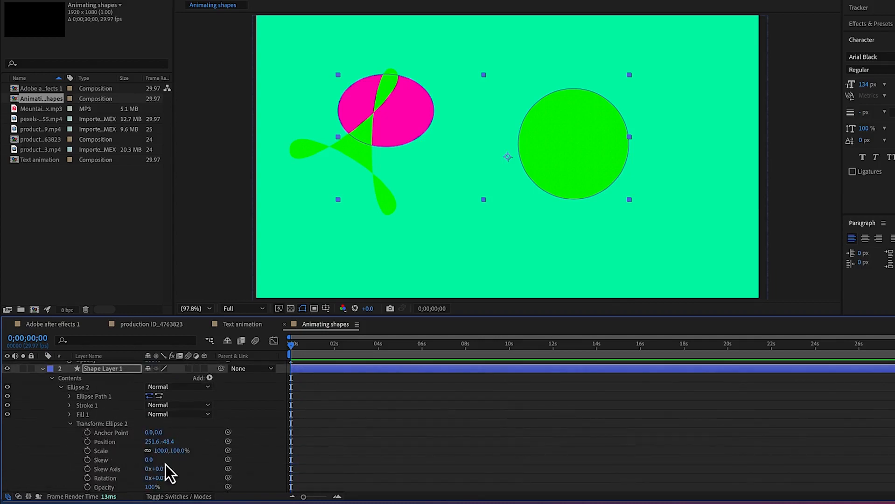
Scale Ellipse 2 of Shape Layer 1 to 106% and set Ellipse 1's path position to 29, 53
mouse_move(160, 457)
mouse_down()
mouse_move(173, 454)
mouse_move(164, 449)
mouse_up()
scroll(125, 450, down, 3)
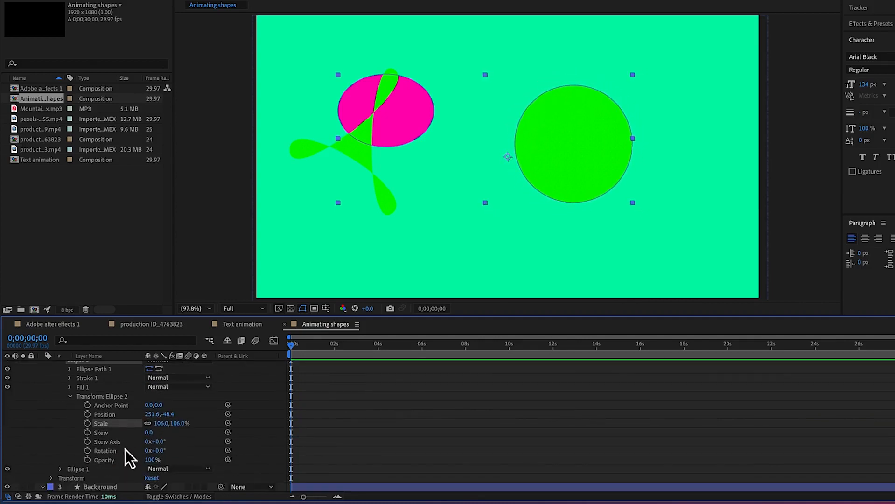
click(60, 469)
scroll(141, 445, down, 2)
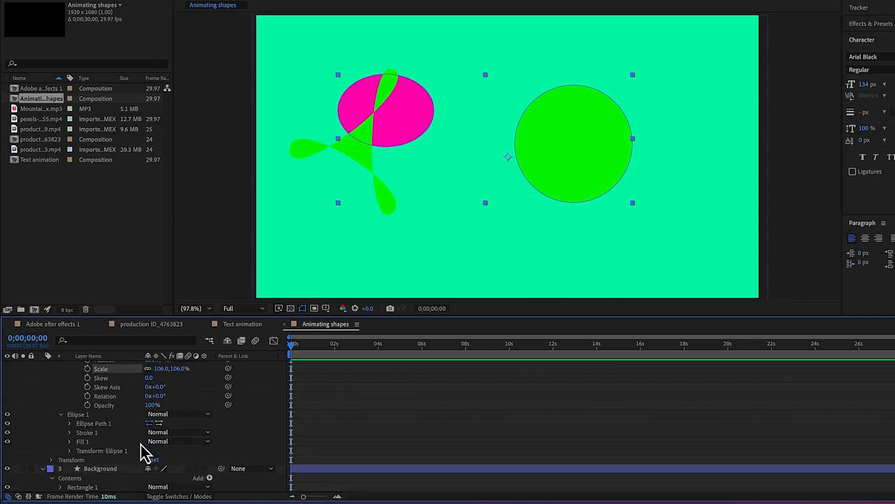
click(69, 425)
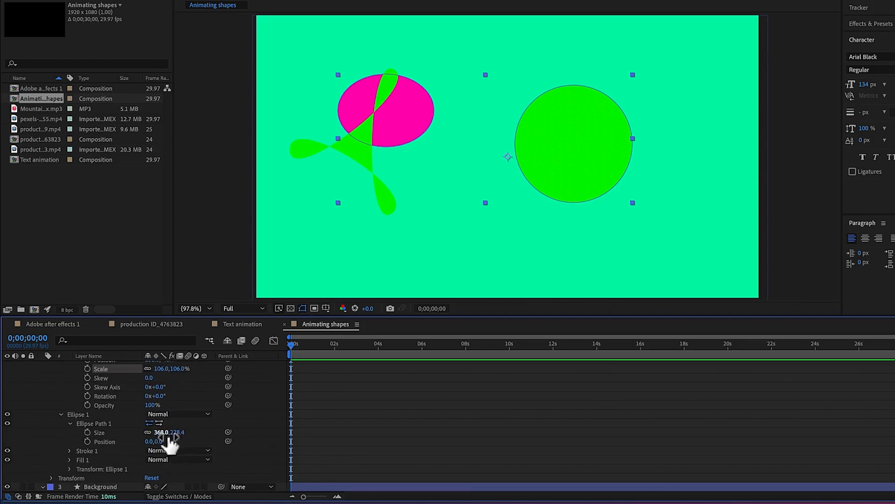
drag(158, 442, 182, 448)
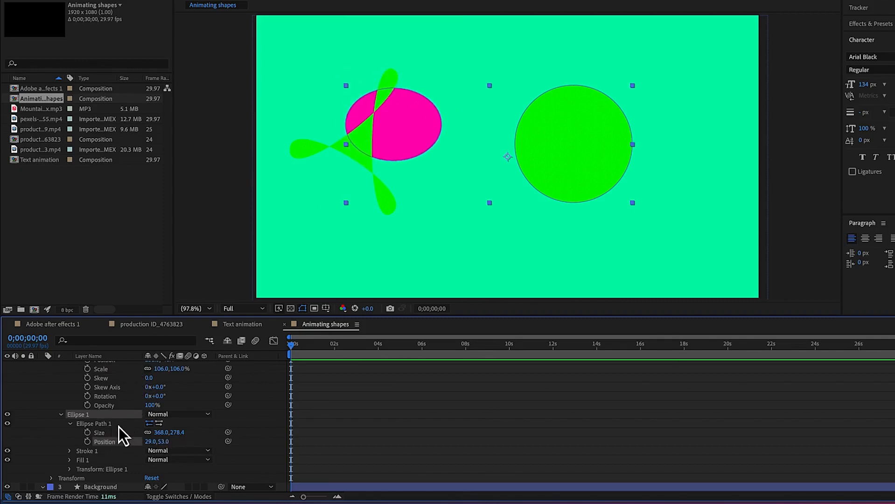
Collapse all the expanded layers and hide the Polygon layer and Shape Layer 1, leaving only the Background visible
click(60, 415)
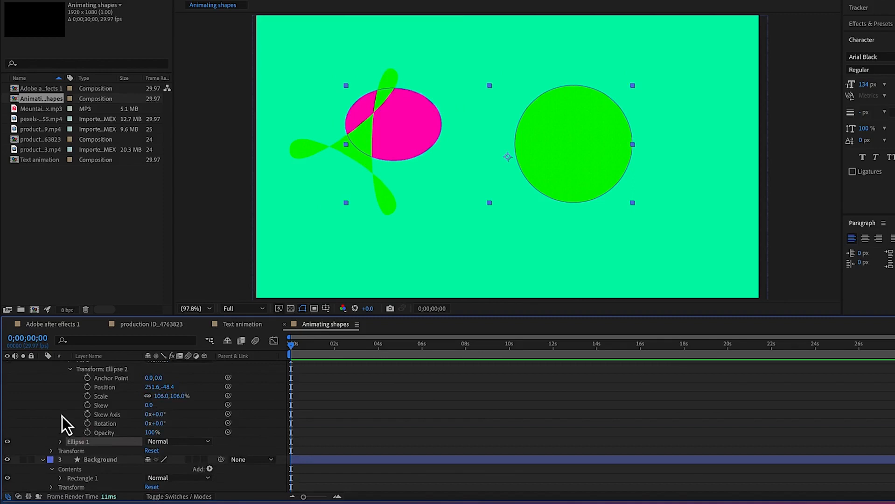
click(71, 398)
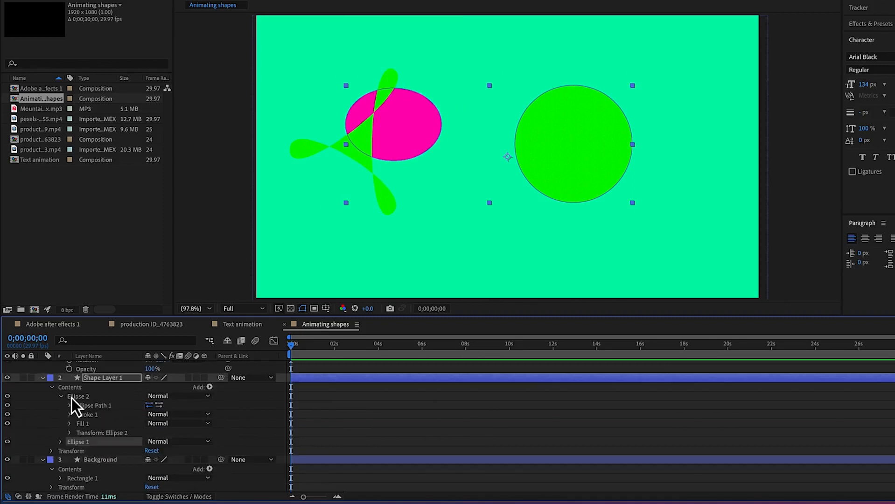
scroll(93, 415, up, 4)
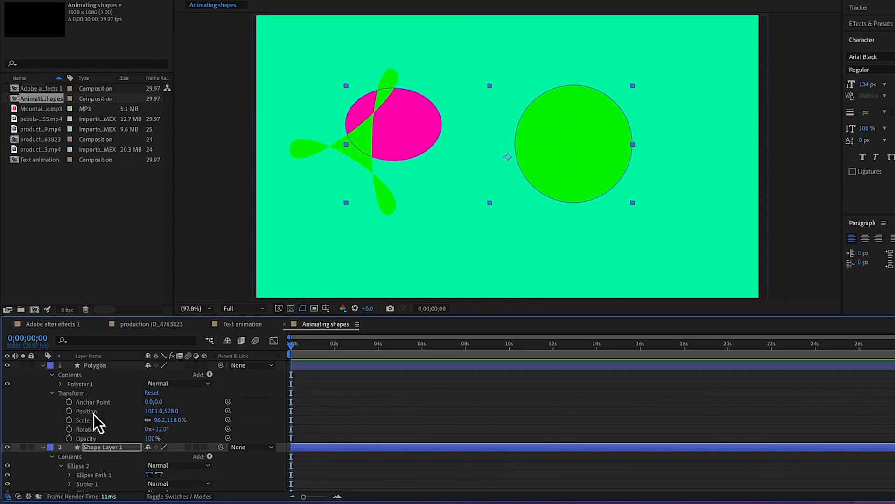
click(42, 448)
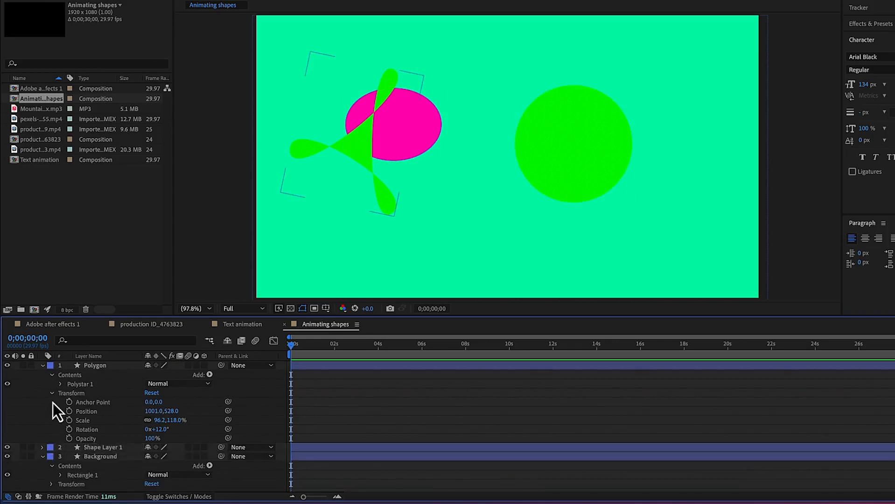
click(42, 368)
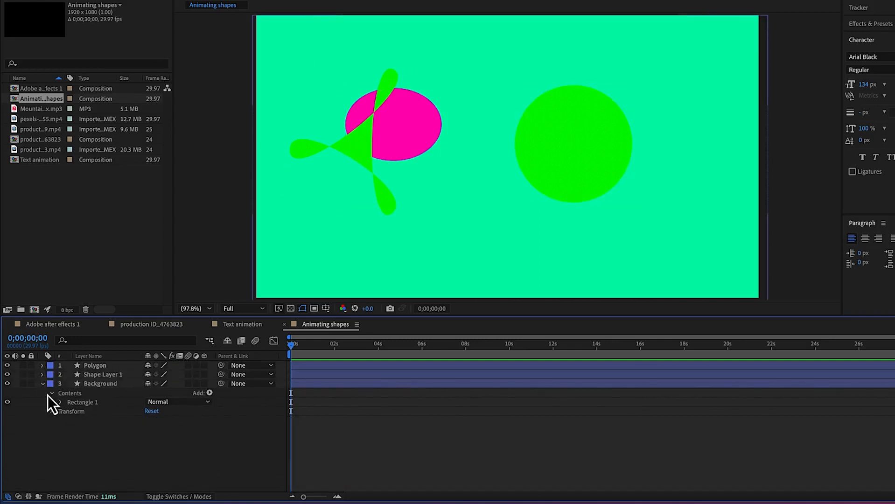
click(43, 384)
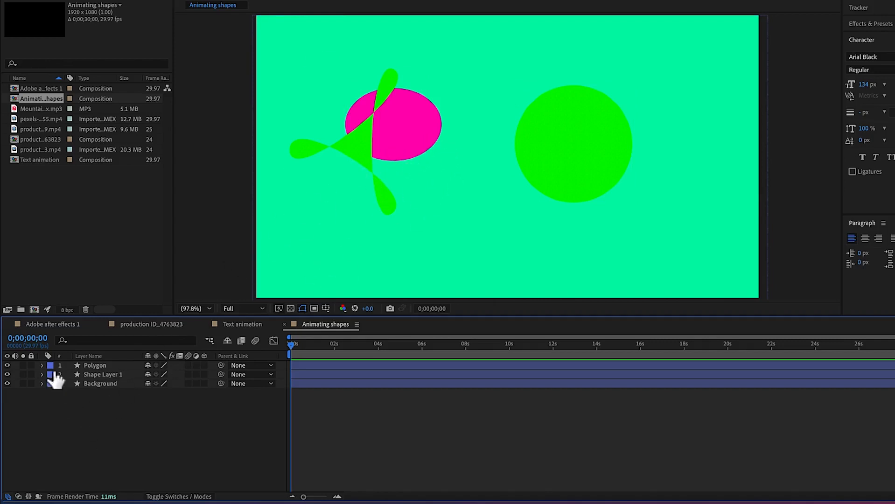
drag(7, 366, 6, 377)
click(7, 383)
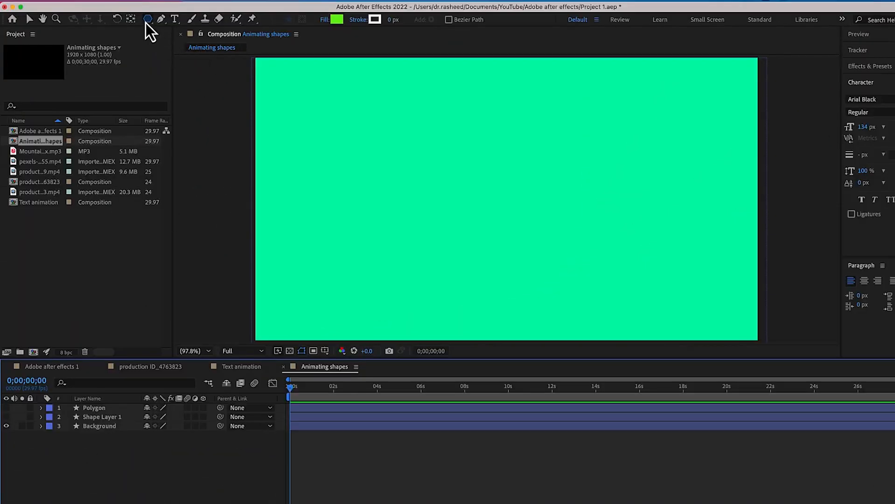
Draw a long, thin horizontal rectangle on a new shape layer with the Rectangle Tool and move it near the composition's centre
click(147, 21)
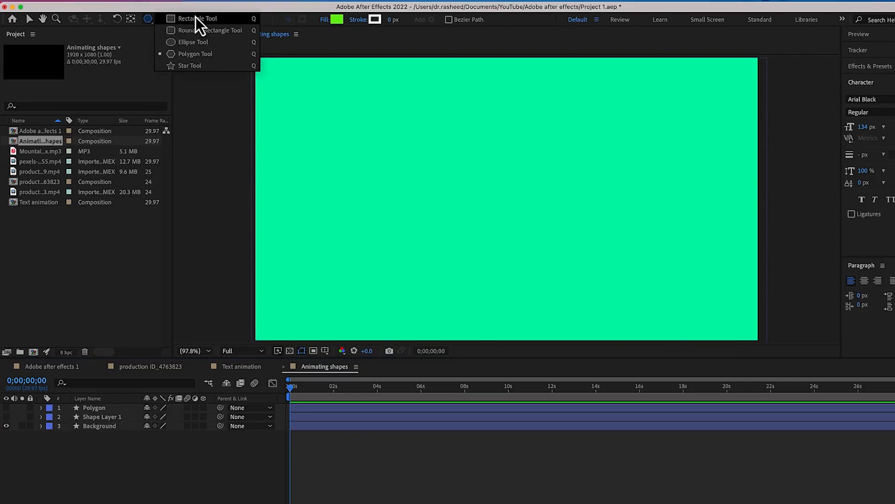
click(196, 17)
drag(392, 157, 548, 215)
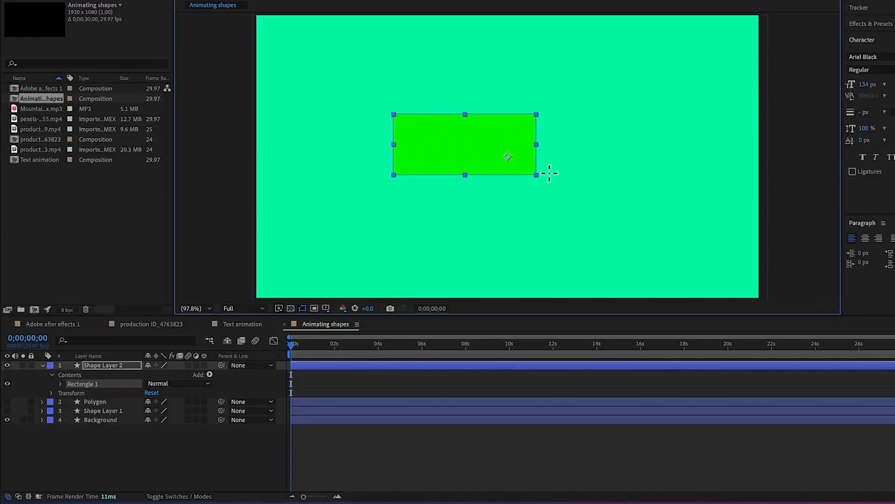
drag(549, 174, 743, 151)
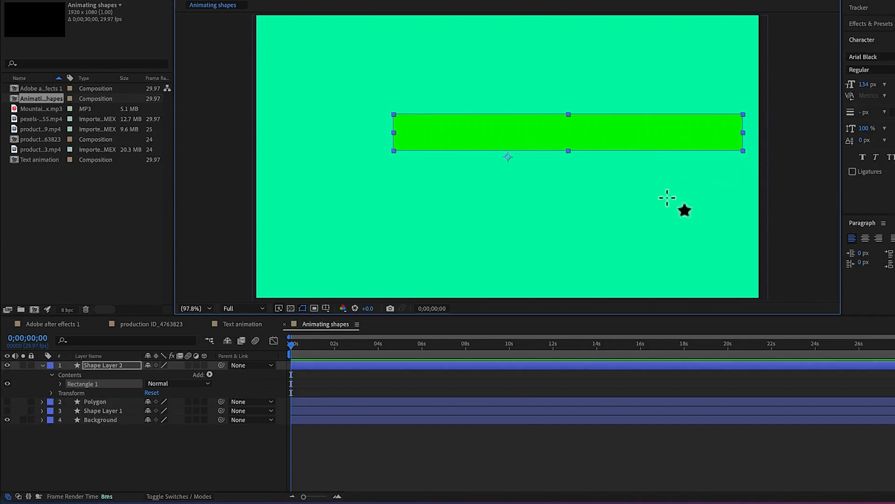
click(507, 457)
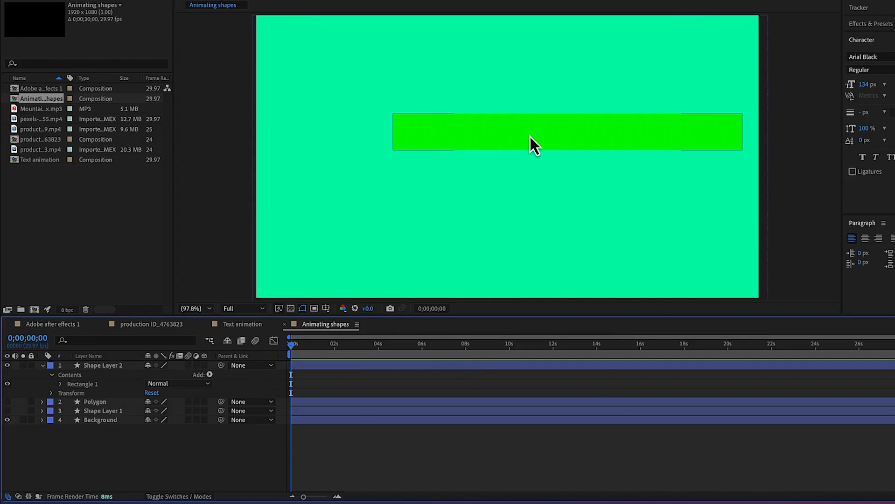
drag(529, 137, 475, 152)
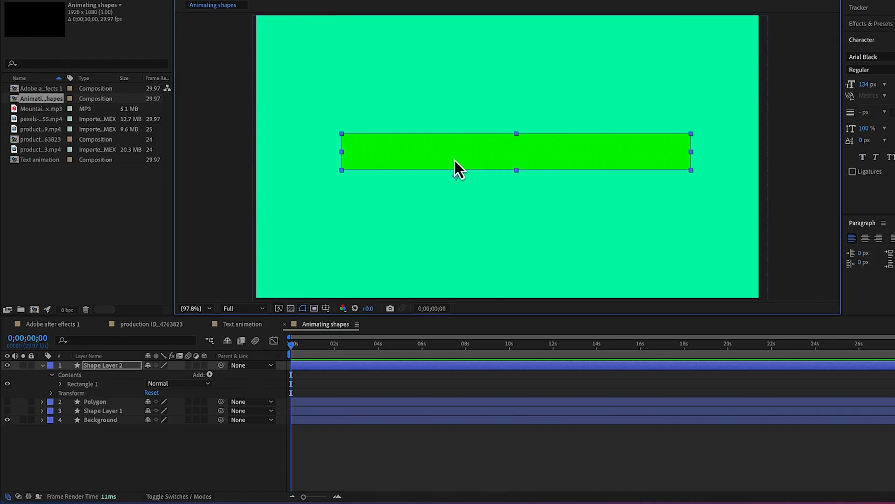
Change the rectangle's fill colour to off-white F6F8F5 and narrow it slightly and evenly from both ends
click(425, 1)
click(354, 174)
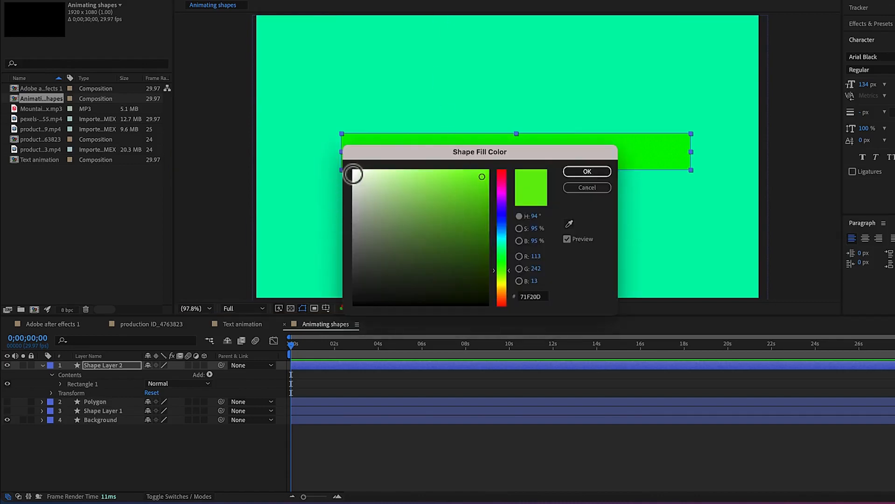
click(602, 174)
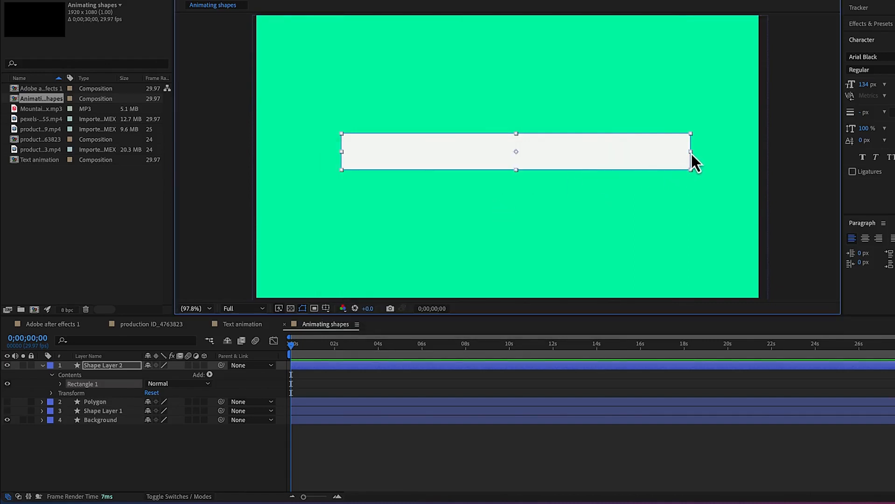
drag(690, 155, 670, 149)
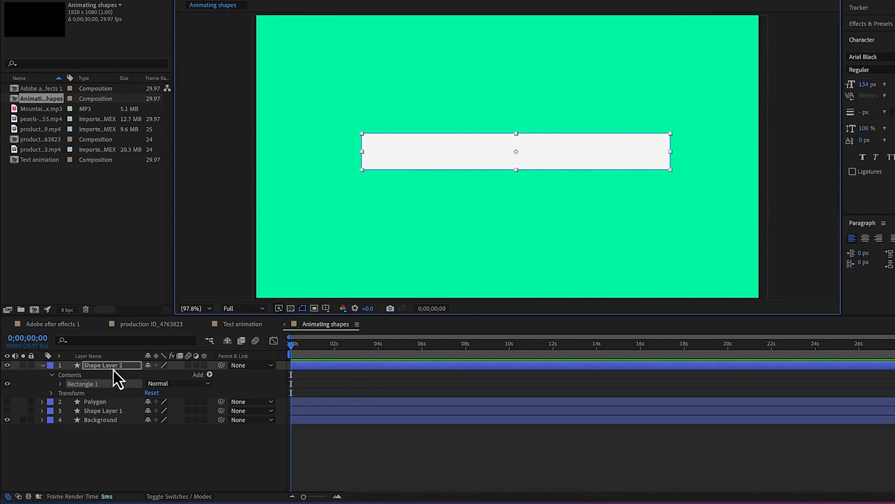
Select Shape Layer 2 and show only its Scale property in the timeline
click(356, 366)
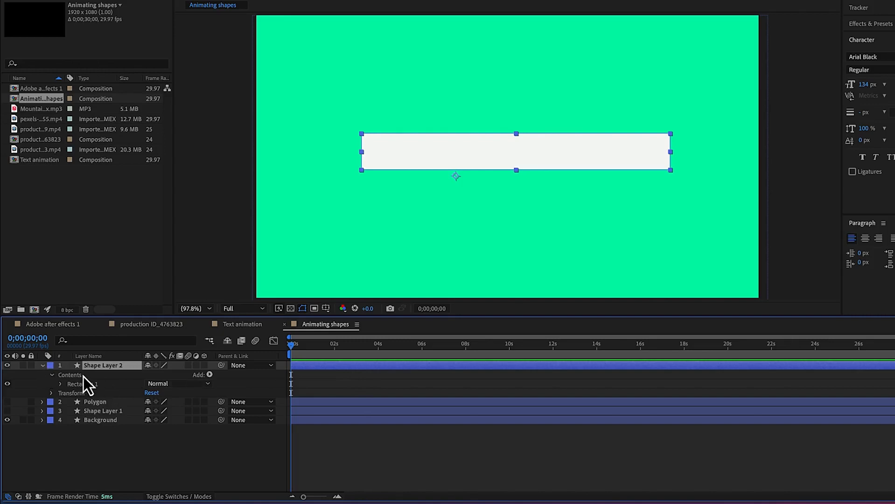
key(s)
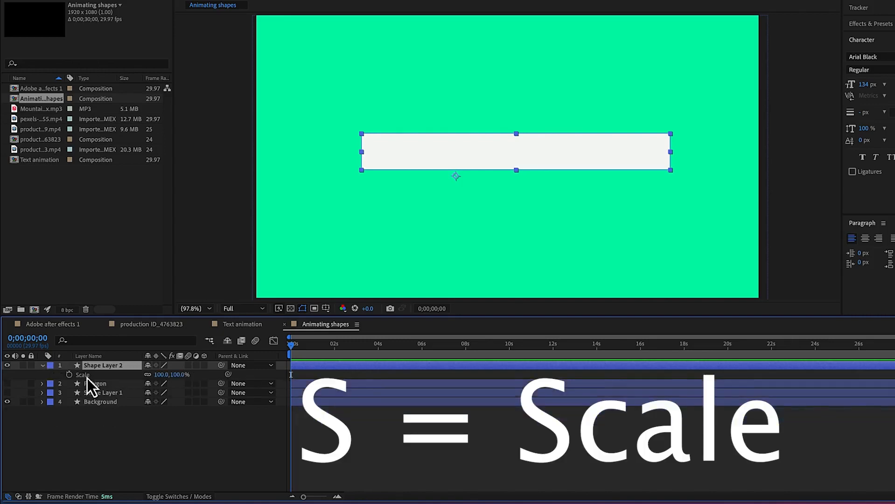
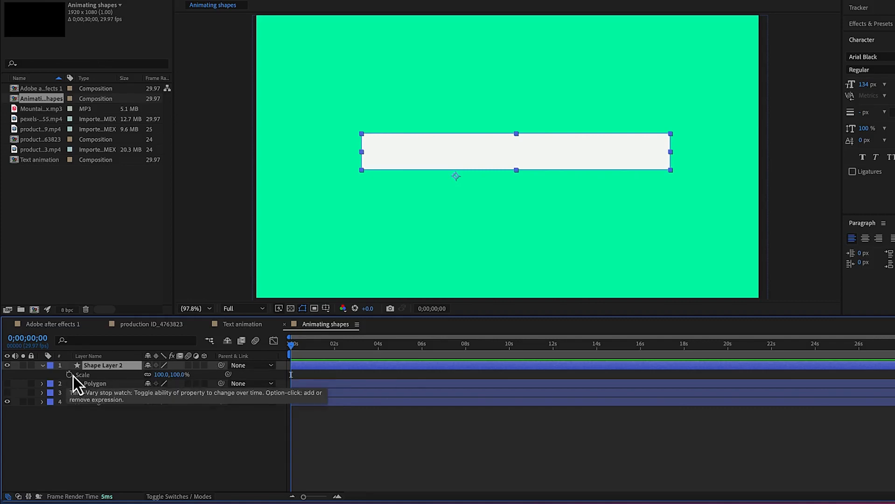
Enable keyframing for Shape Layer 2's Scale at the start of the composition
click(70, 375)
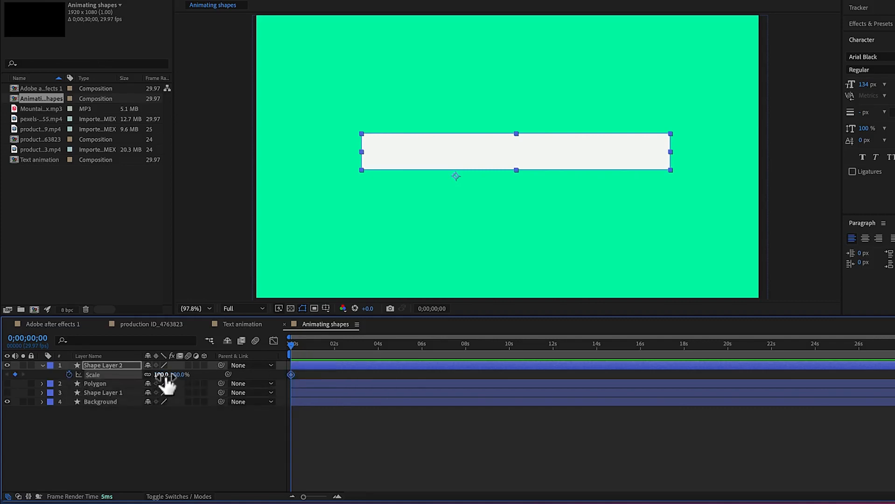
drag(167, 383, 116, 379)
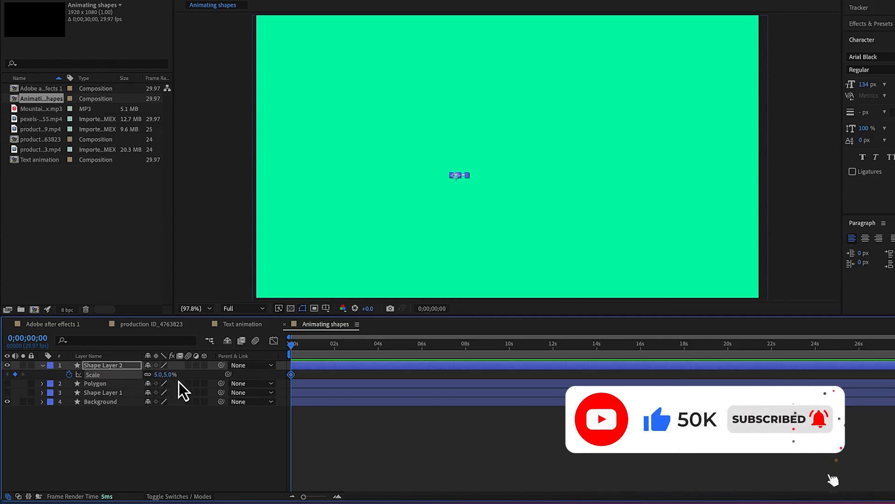
drag(159, 379, 196, 370)
click(163, 374)
text(100)
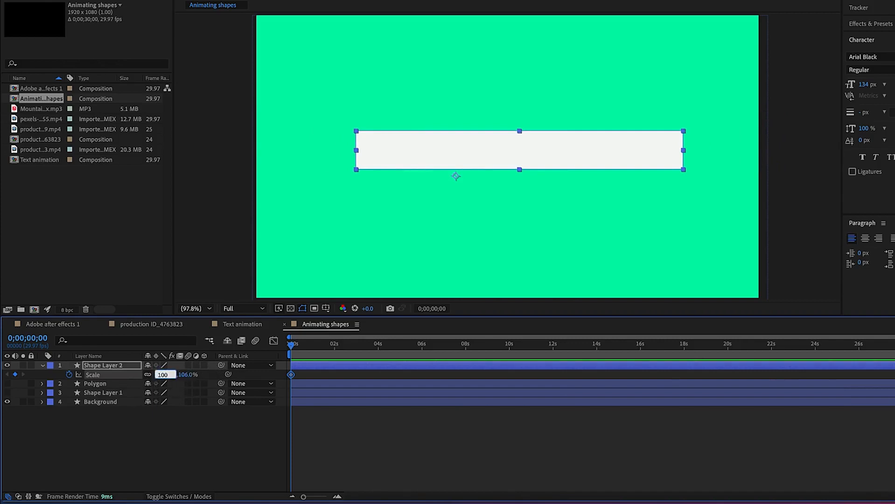
key(Return)
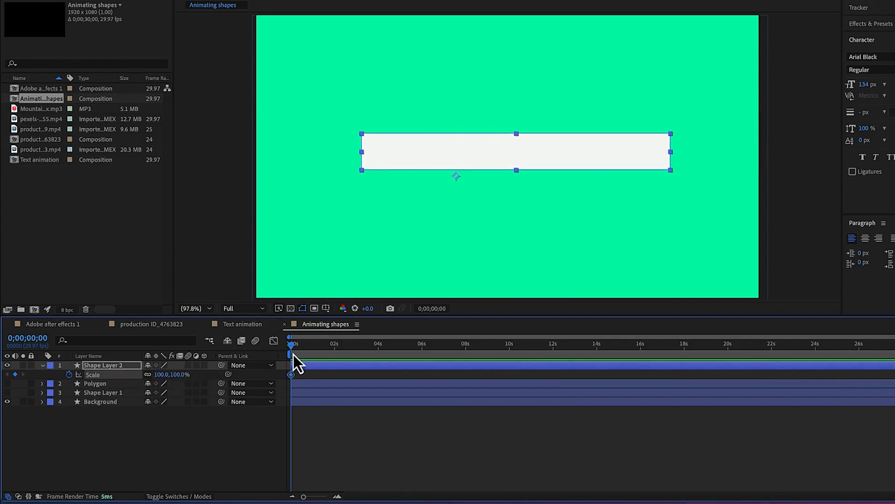
Unlink the Scale dimensions and animate Shape Layer 2's horizontal scale from 0% at 0;00;00;00 to 100% at 0;00;02;27
click(148, 375)
drag(161, 375, 103, 373)
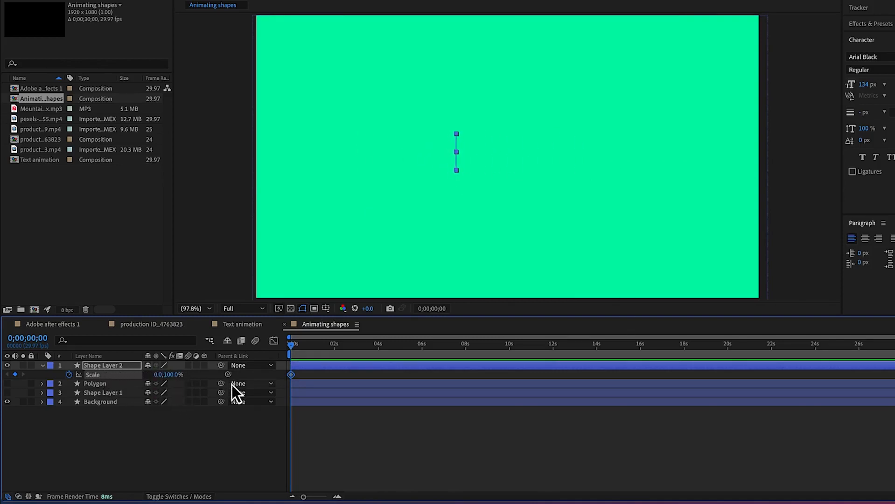
drag(291, 350, 353, 341)
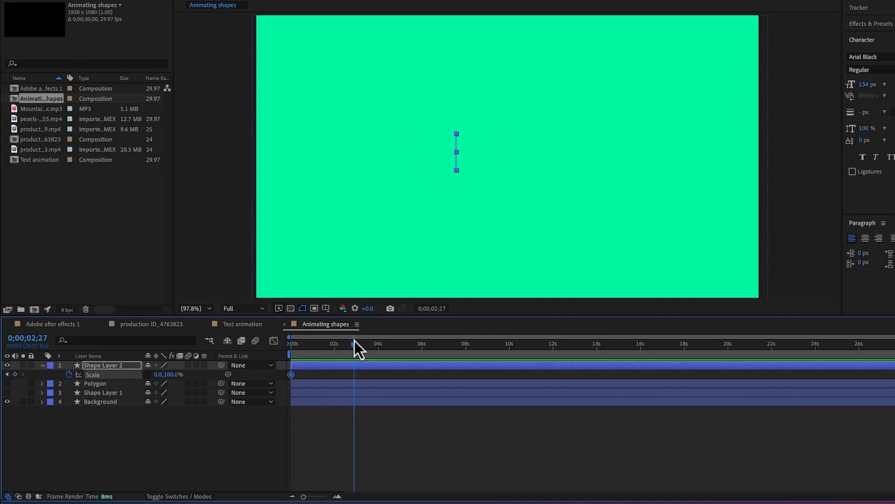
click(158, 374)
text(0)
text(100)
key(Return)
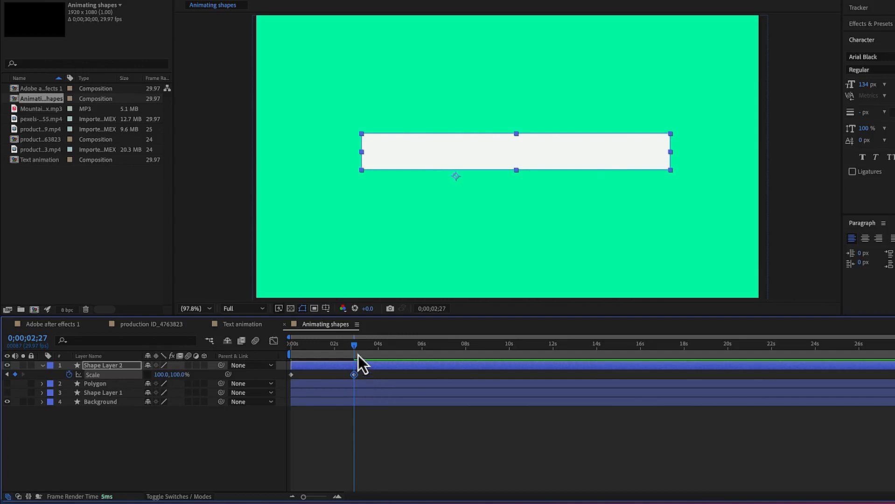
Preview the rectangle's horizontal scale animation from the start of the composition
drag(356, 349, 279, 362)
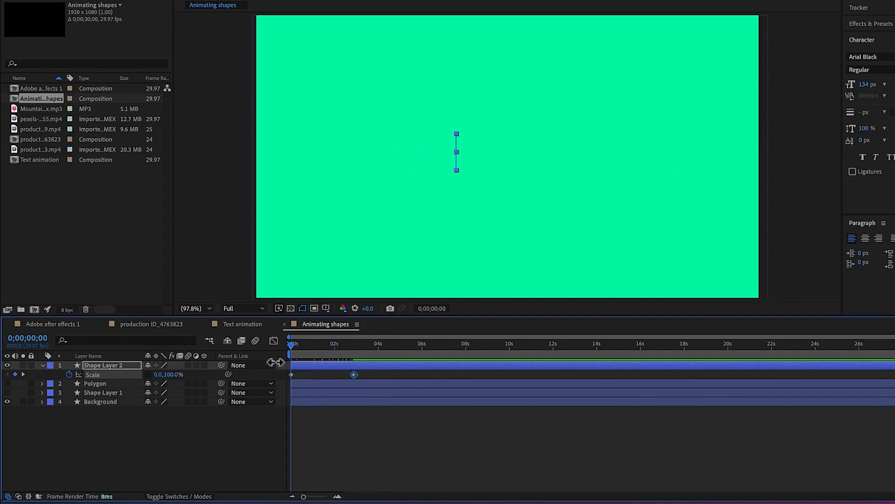
key(space)
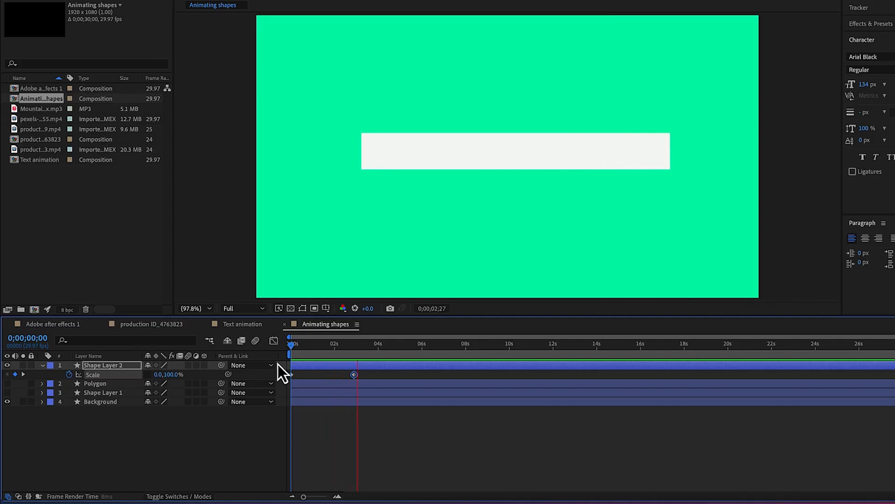
key(space)
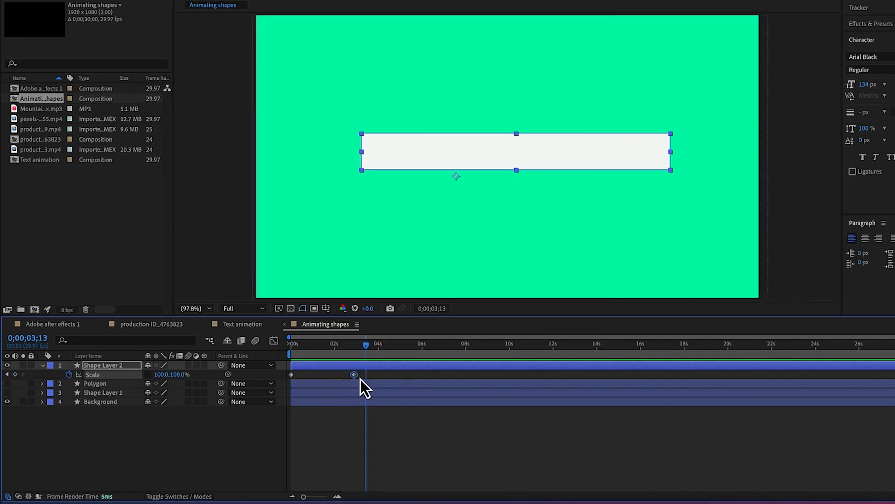
Speed up the animation by moving the 100% Scale keyframe earlier, to about 1.4 seconds, and preview it
drag(355, 377, 322, 378)
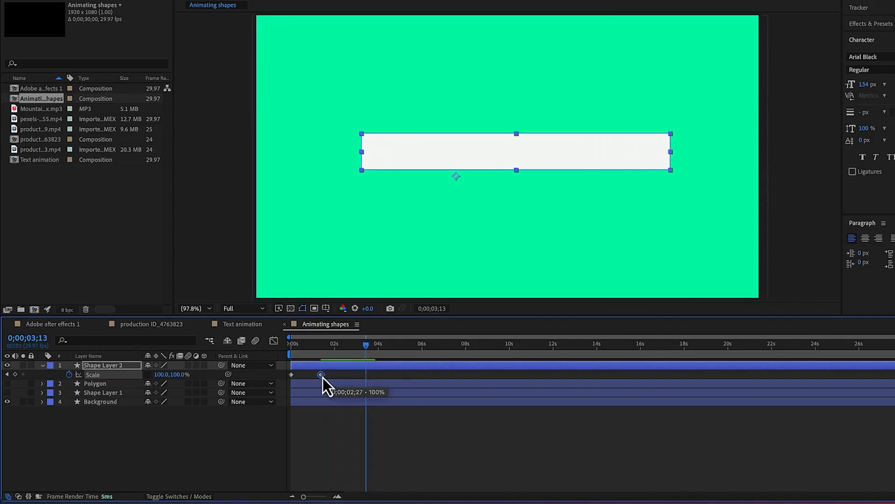
drag(368, 346, 283, 366)
key(space)
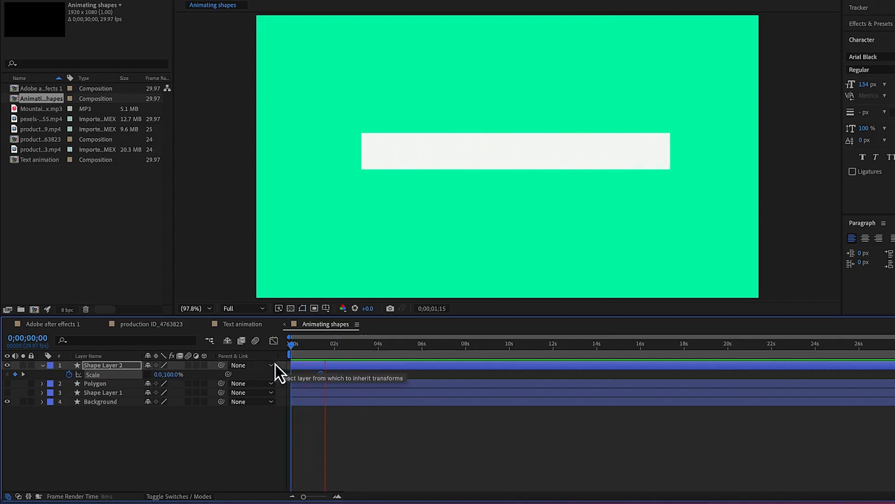
key(space)
Replay the shortened scale animation several times from the beginning to judge how its linear motion looks
drag(333, 349, 279, 364)
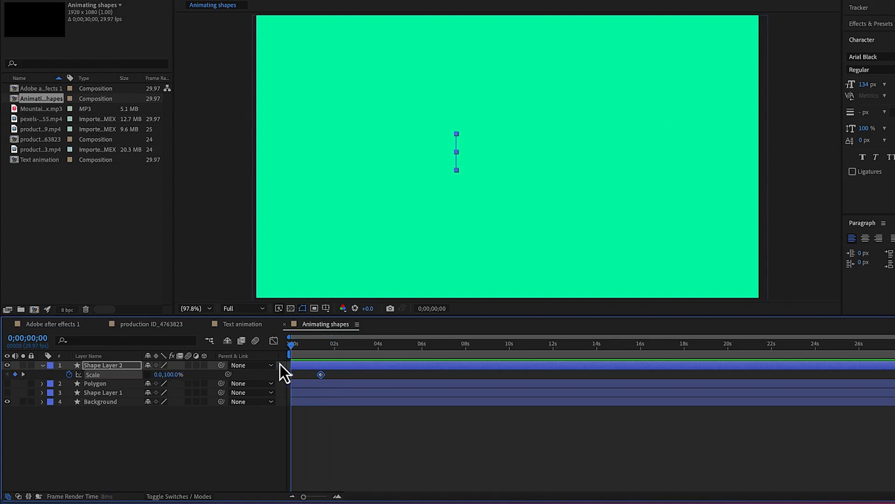
key(space)
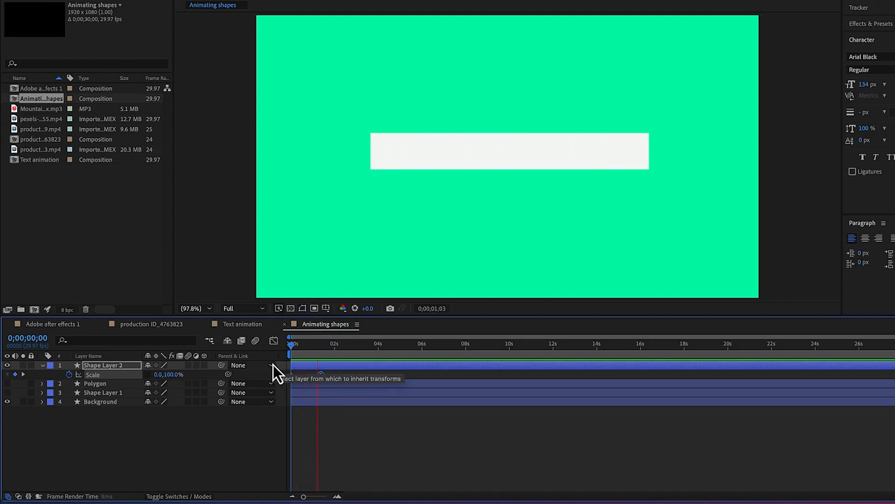
key(space)
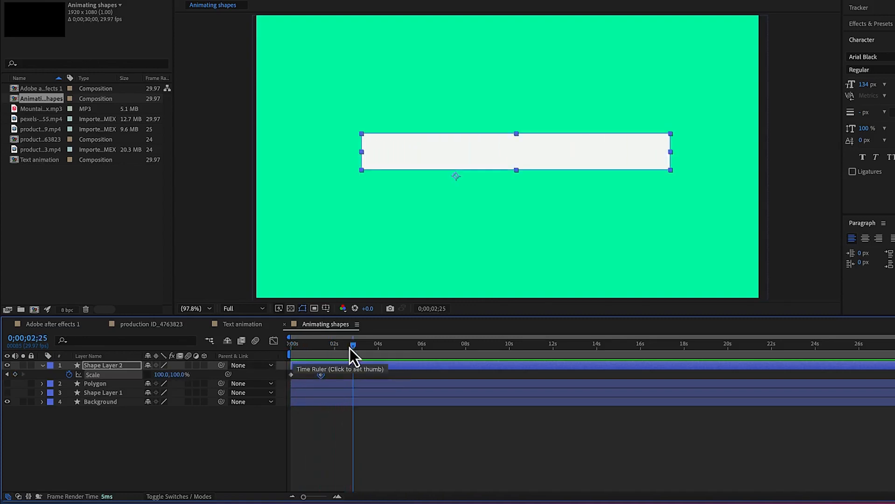
drag(352, 348, 219, 371)
key(space)
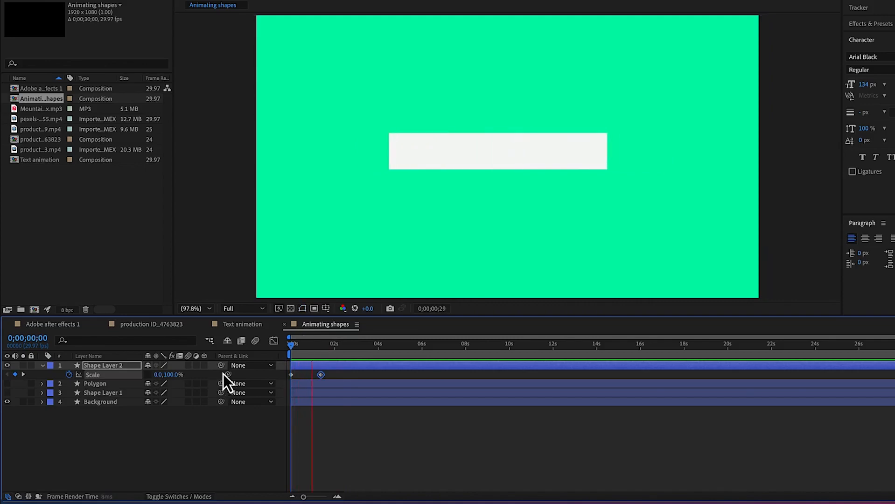
key(space)
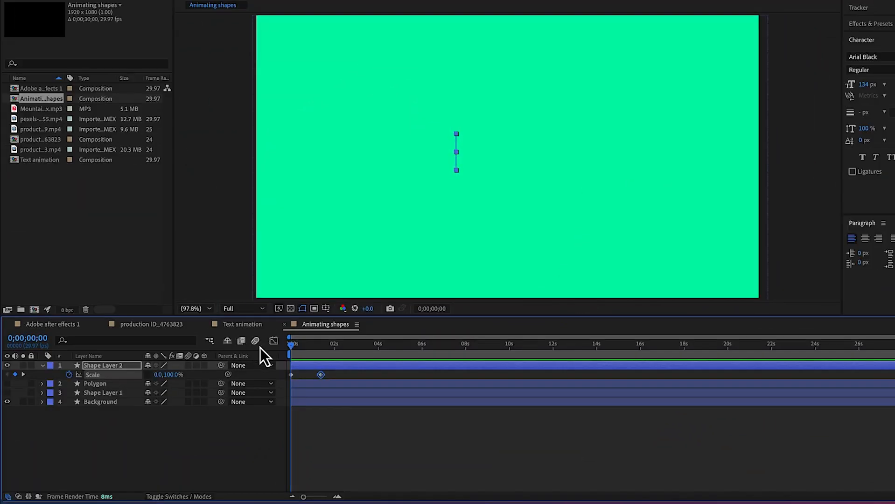
key(space)
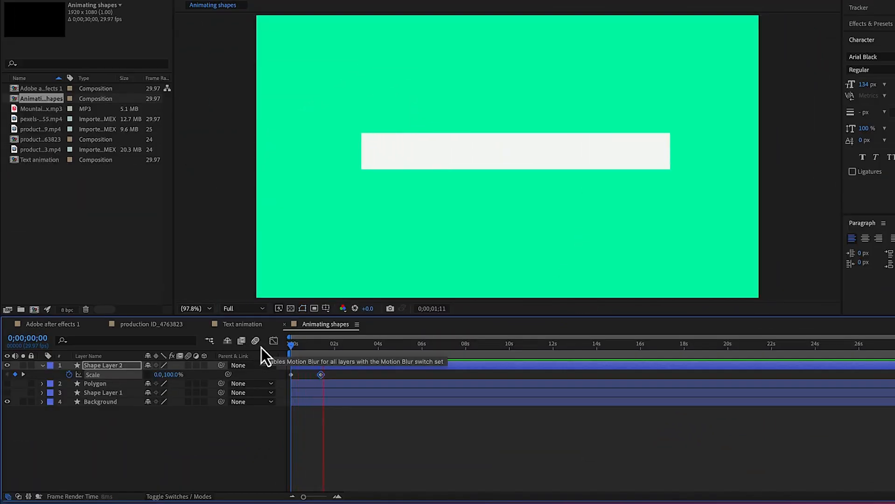
key(space)
Try Easy Ease on both Scale keyframes with a preview, and undo the easing
drag(334, 377, 283, 379)
right_click(321, 378)
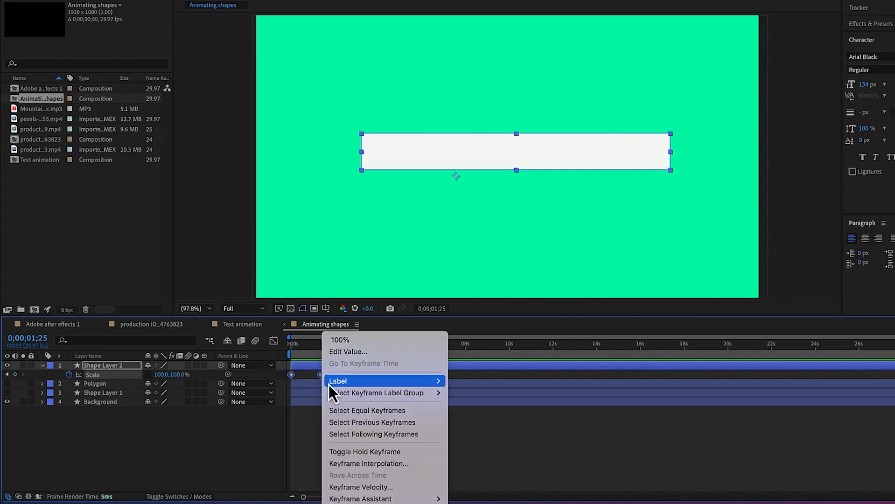
mouse_move(350, 499)
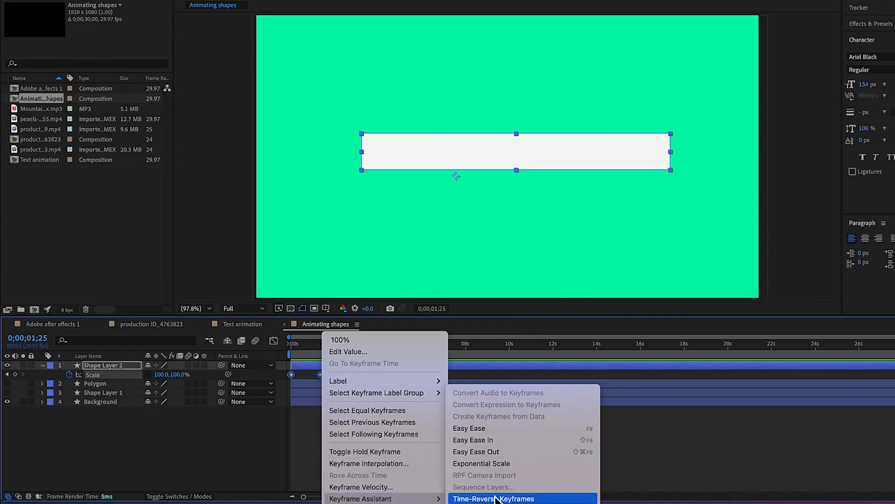
click(492, 432)
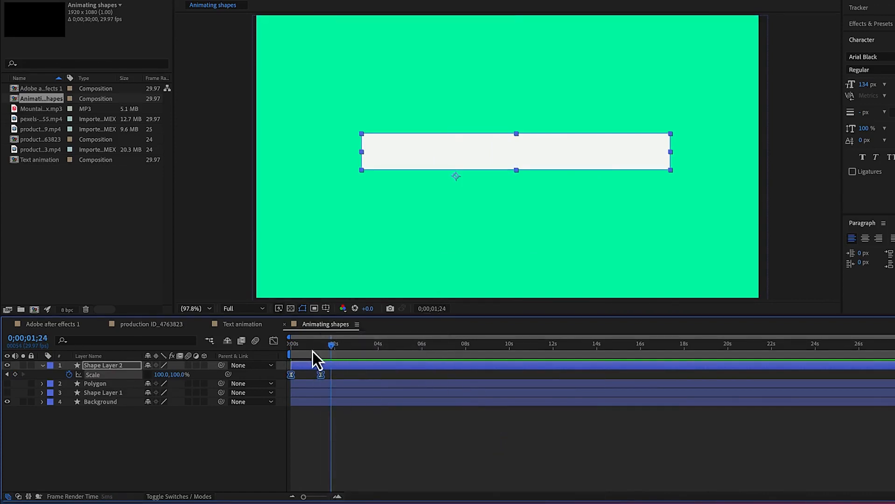
key(Home)
key(space)
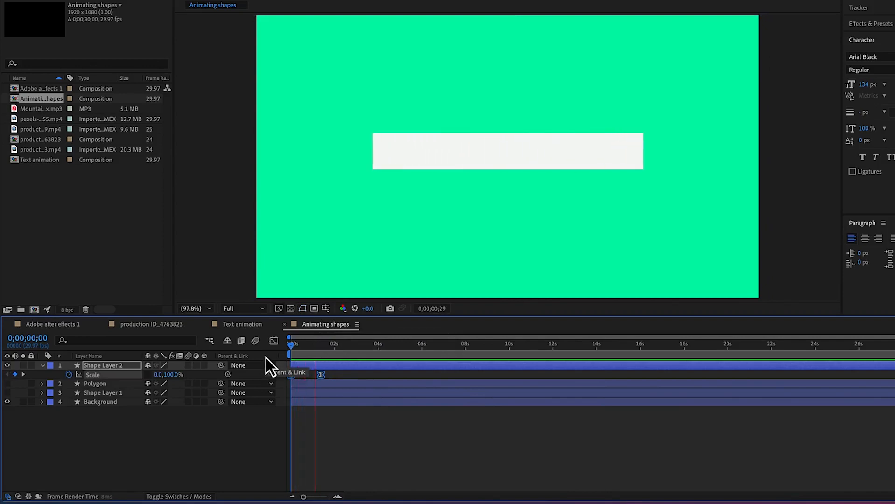
key(space)
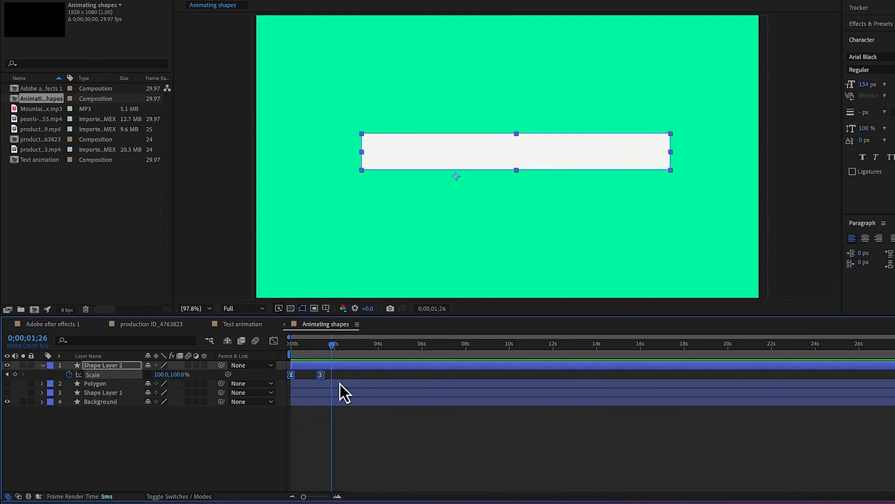
key(super+z)
Select both Scale keyframes, examine their linear speed curve in the Graph Editor, and return to the keyframe view
drag(336, 374, 270, 378)
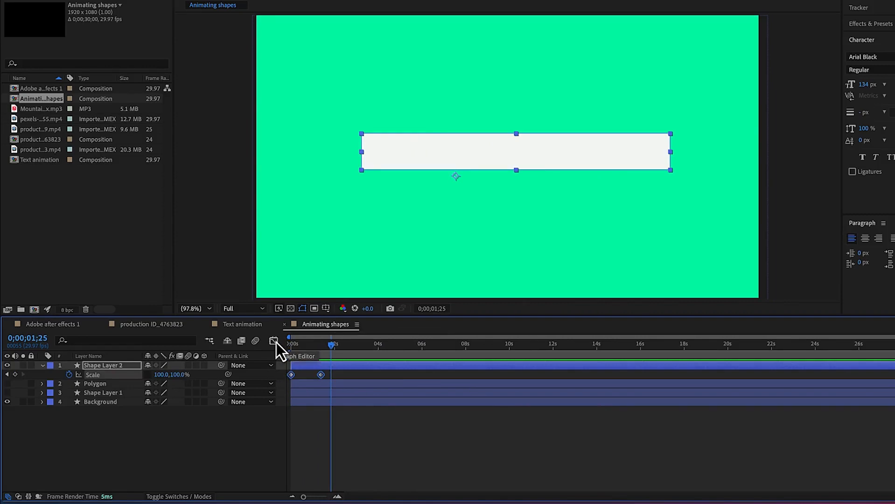
click(274, 341)
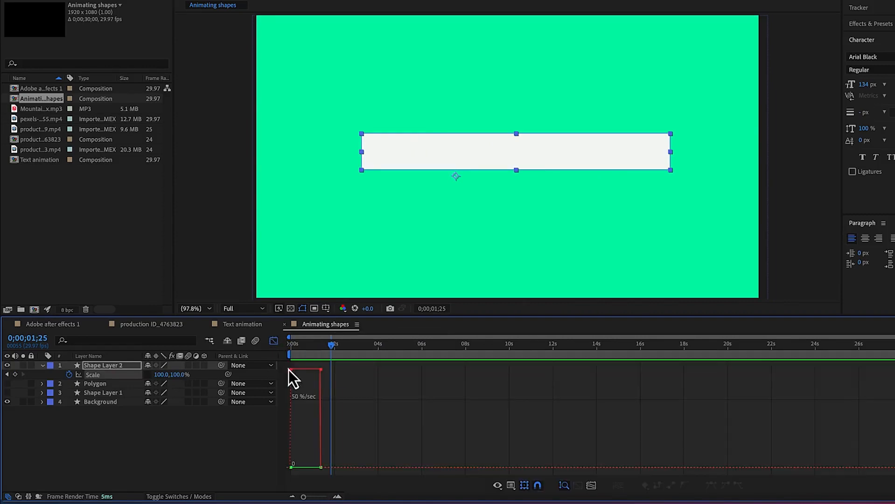
mouse_move(289, 371)
click(274, 342)
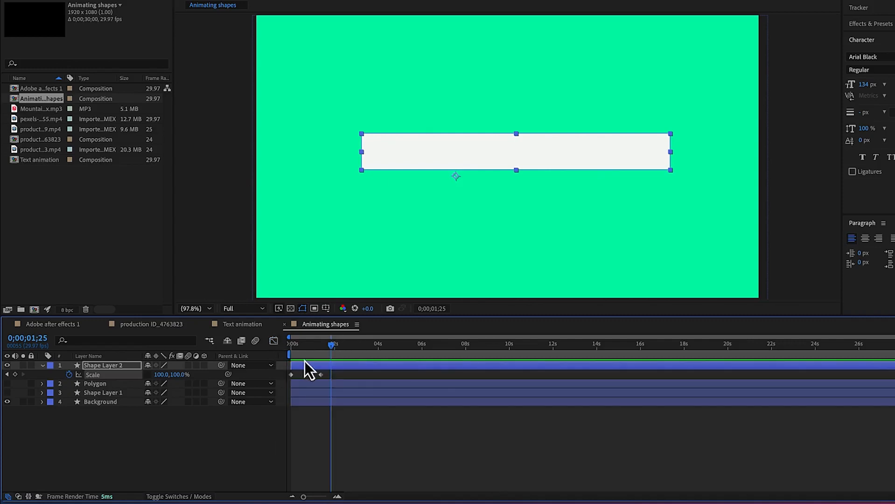
Apply Easy Ease to both of Shape Layer 2's Scale keyframes
drag(328, 379, 274, 376)
right_click(321, 376)
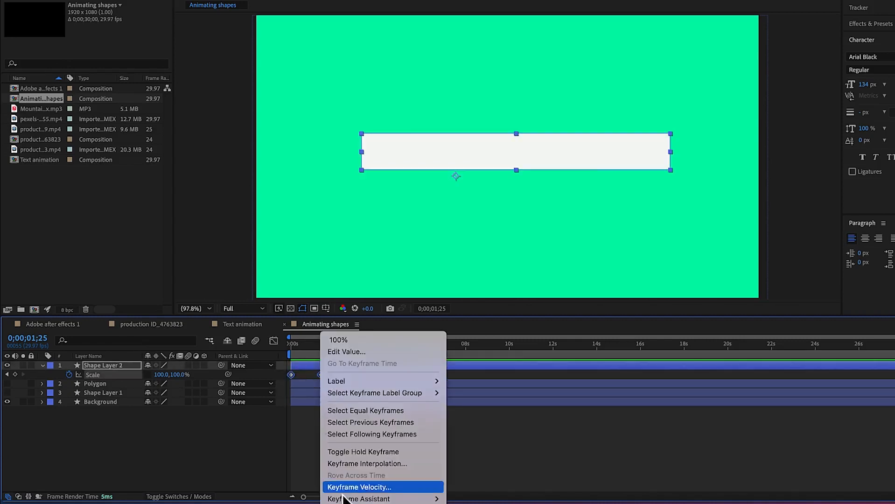
mouse_move(358, 499)
click(484, 429)
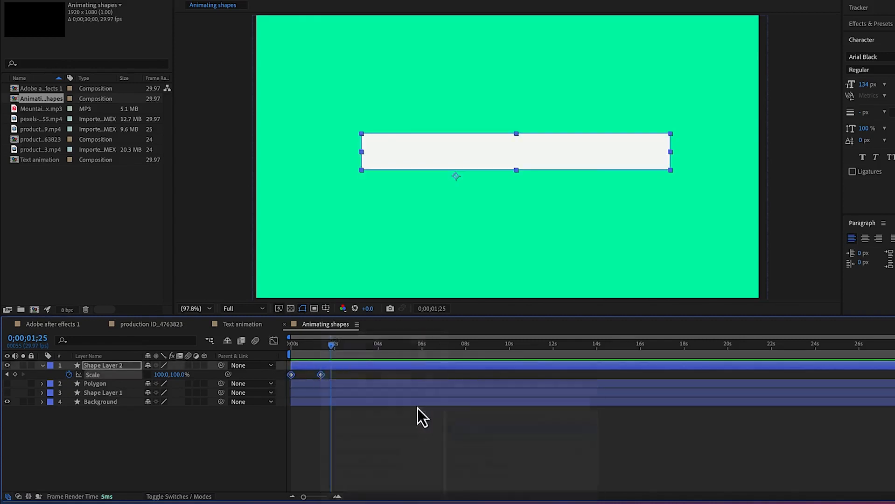
In the Graph Editor, stretch the last Scale keyframe's incoming handle towards the first keyframe for a fast start and gradual slowdown
click(275, 342)
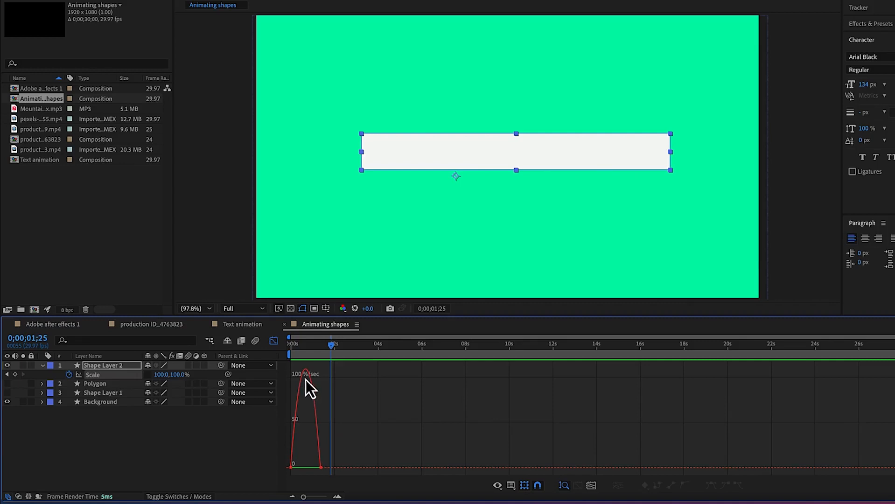
mouse_move(304, 371)
drag(303, 499, 318, 500)
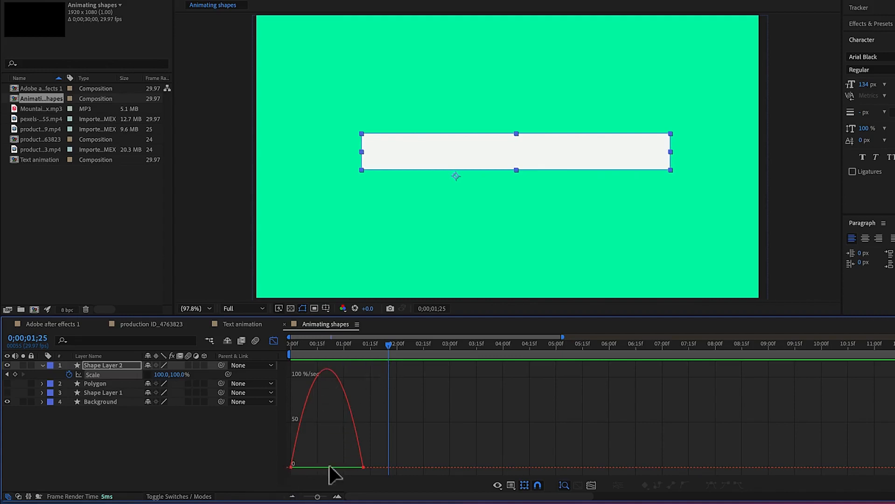
click(363, 467)
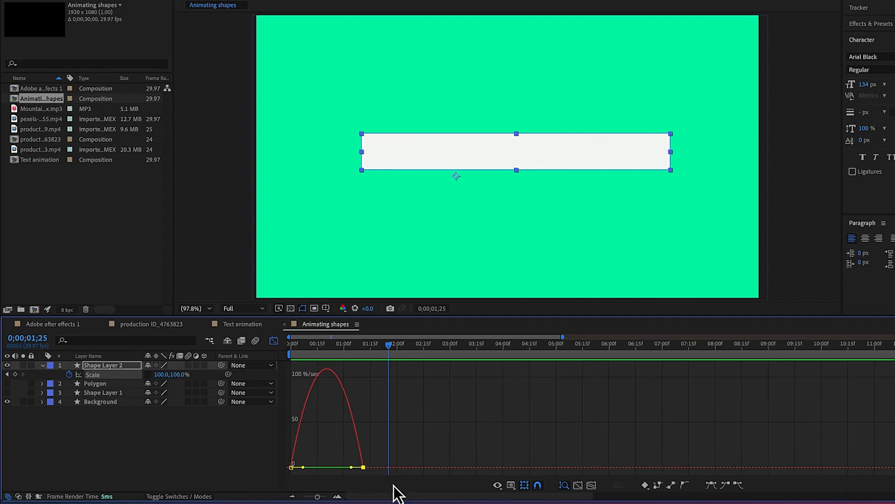
drag(351, 468, 293, 471)
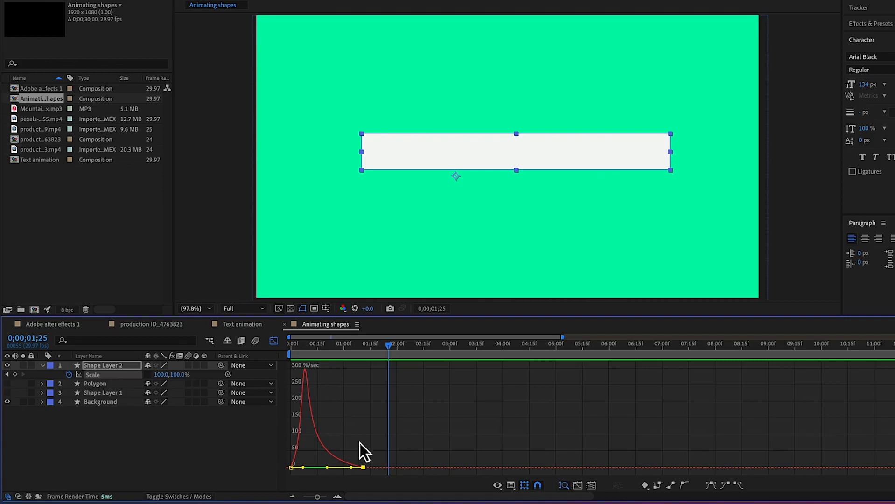
Replay the rectangle's scale animation from the start to check the adjusted speed curve
drag(391, 347, 284, 366)
key(space)
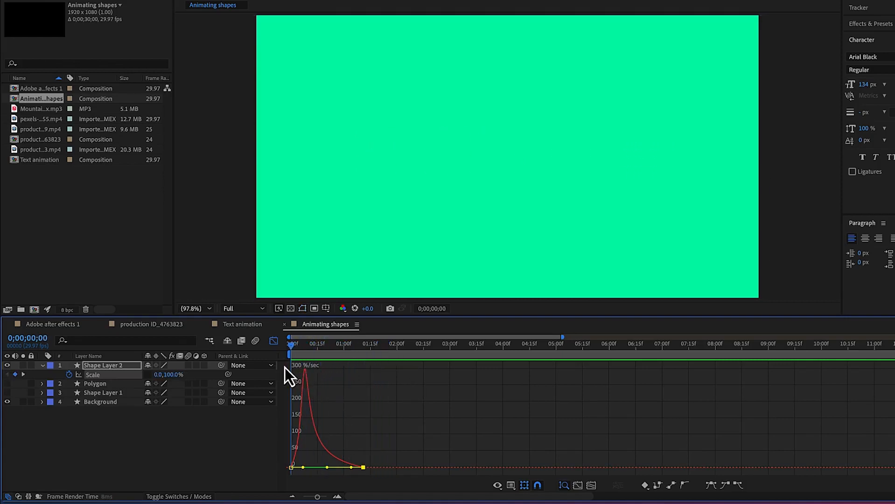
key(space)
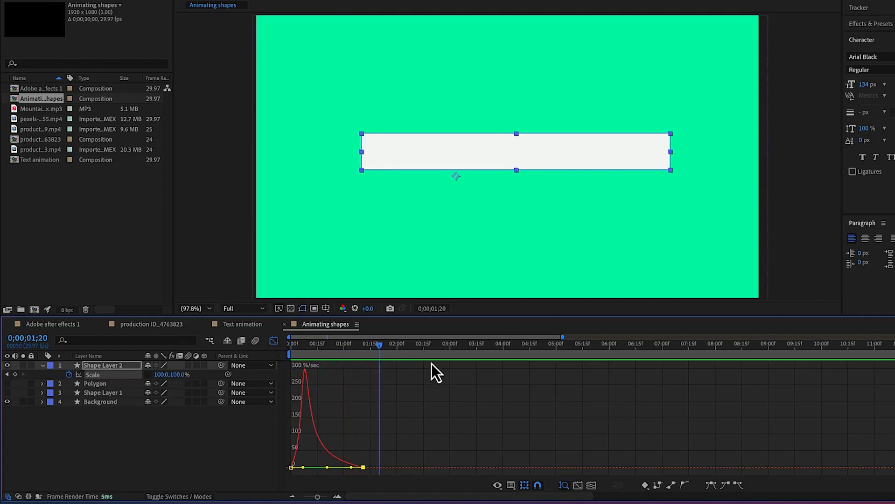
drag(380, 348, 242, 378)
key(space)
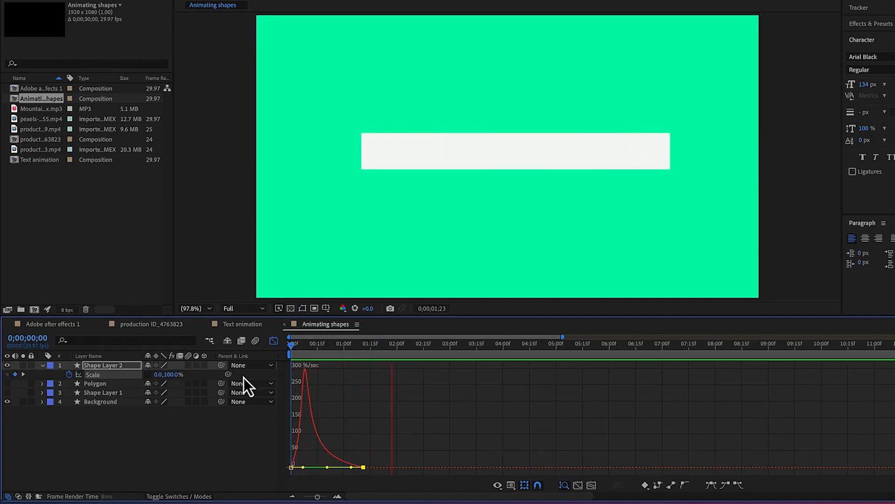
Preview the rectangle's eased scale animation several more times from the first frame
key(space)
drag(393, 348, 236, 383)
key(space)
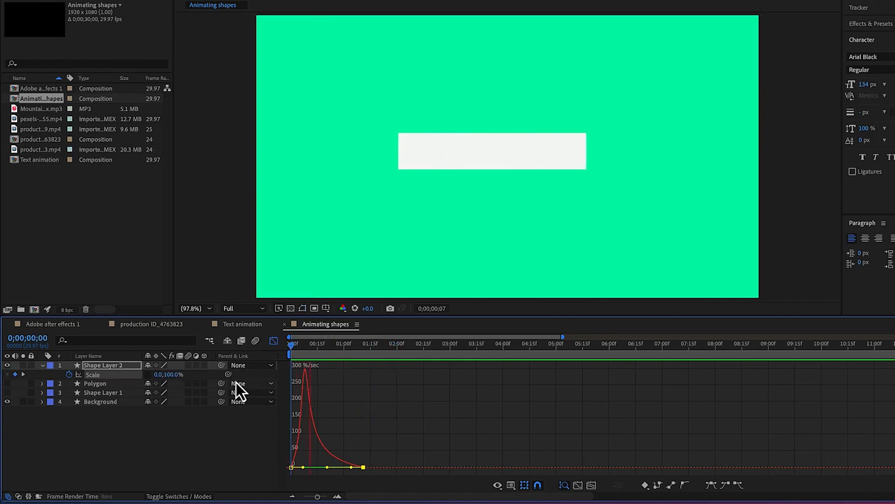
key(space)
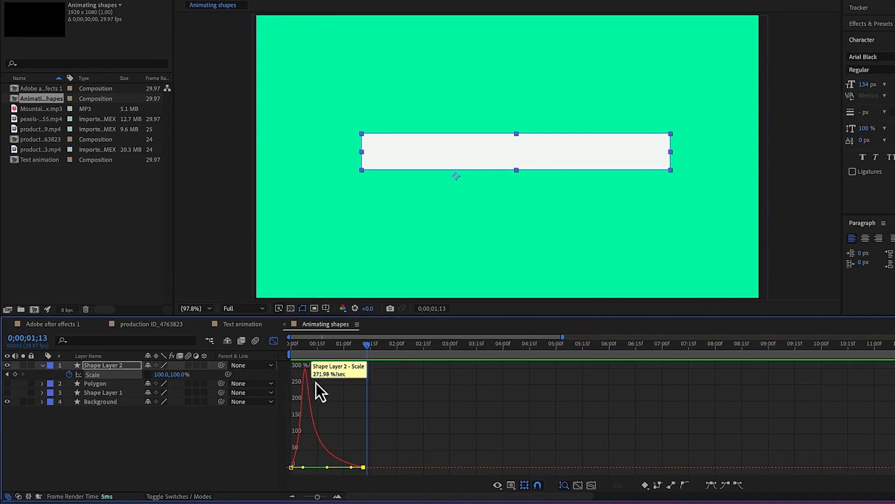
drag(367, 350, 224, 367)
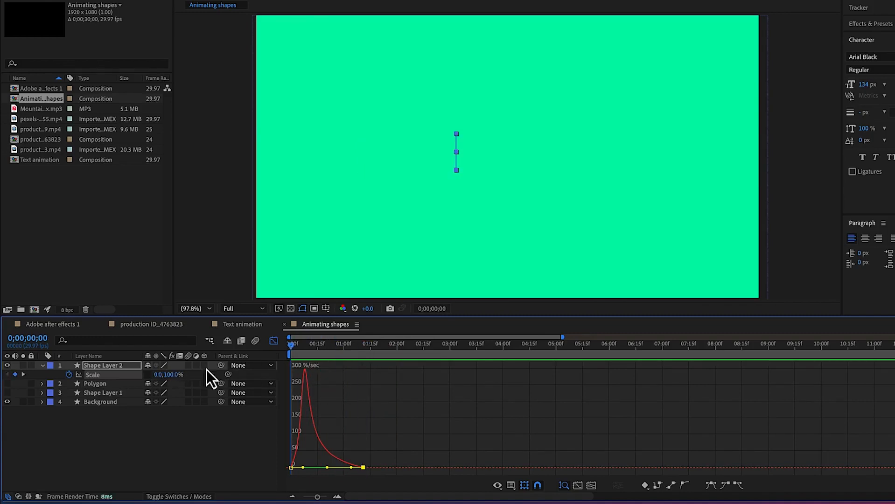
key(space)
key(space)
With the playhead at 0;00;01;12, add a text layer reading "EPIC Mentorship" over the white rectangle
drag(380, 347, 367, 350)
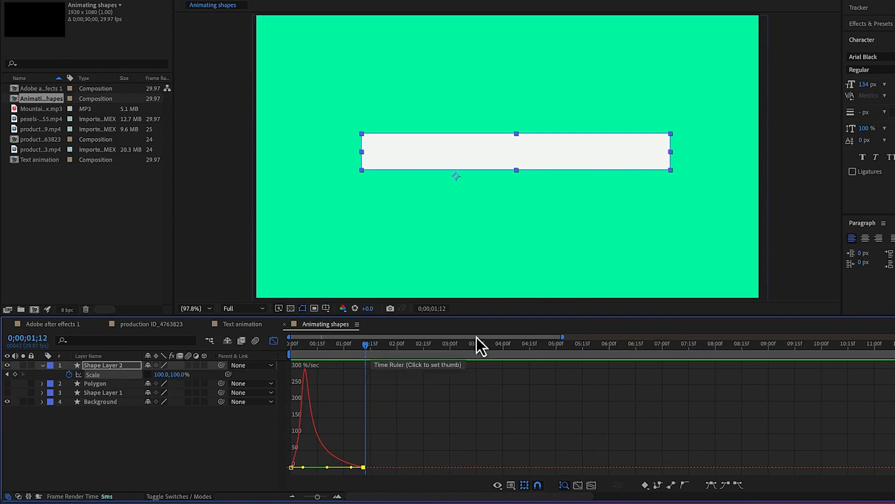
click(429, 149)
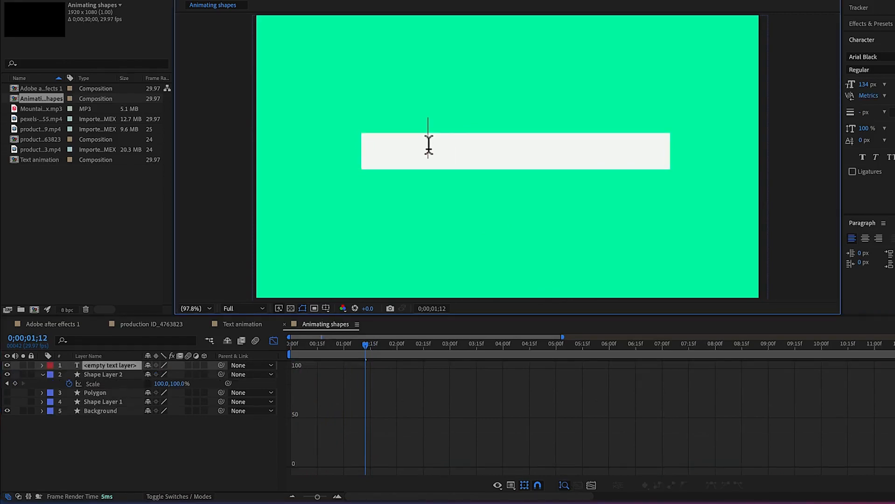
text(EPIC )
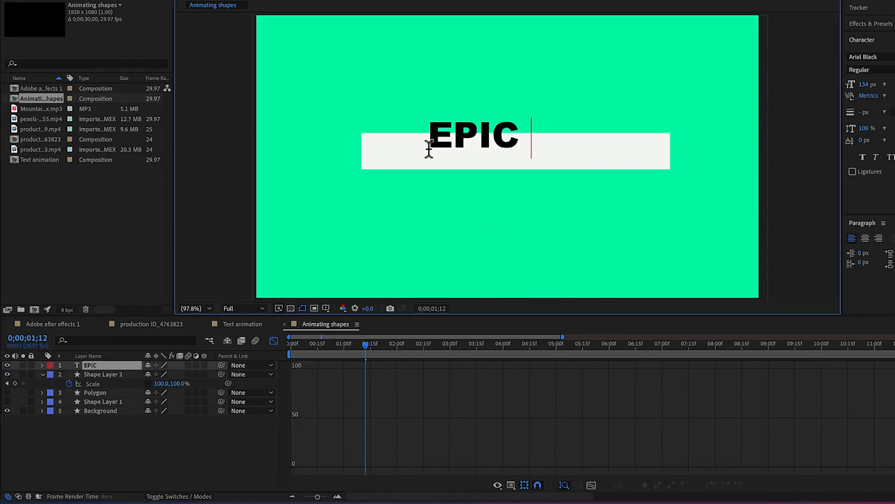
text(Mentorship)
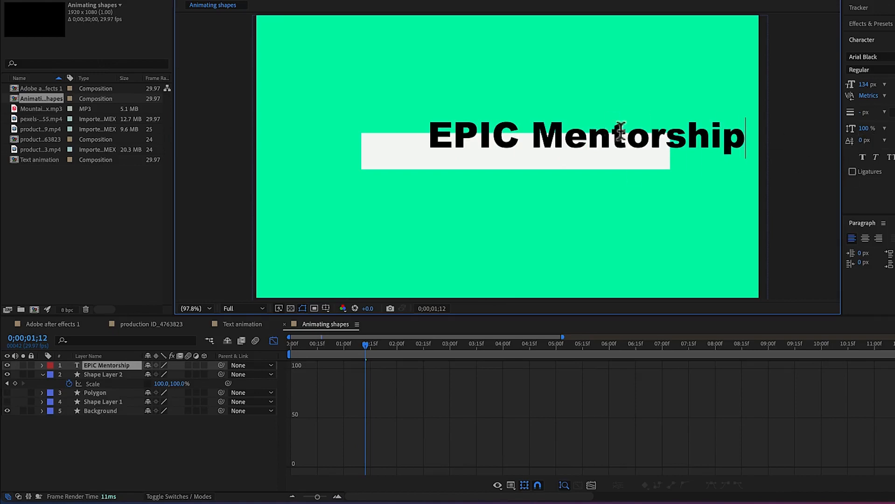
click(548, 400)
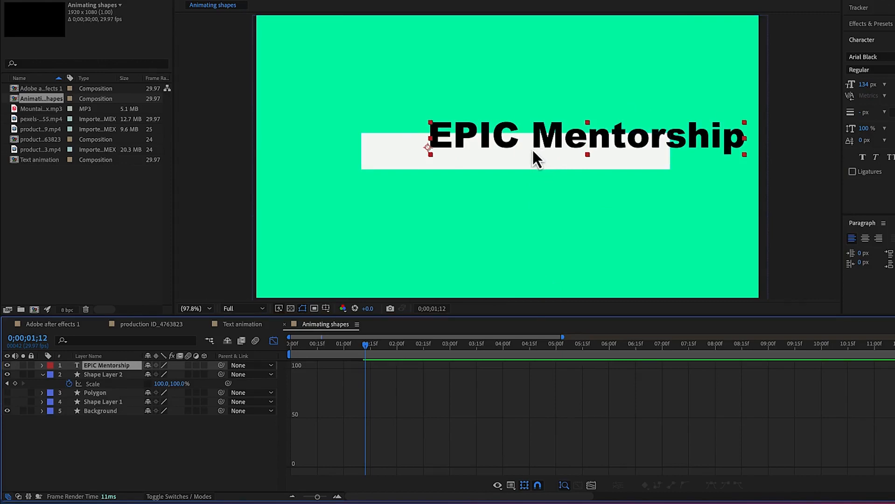
Fit the EPIC Mentorship text inside the white rectangle, scaling it down slightly and setting its font size to 132 px
drag(534, 151, 483, 153)
drag(679, 136, 662, 142)
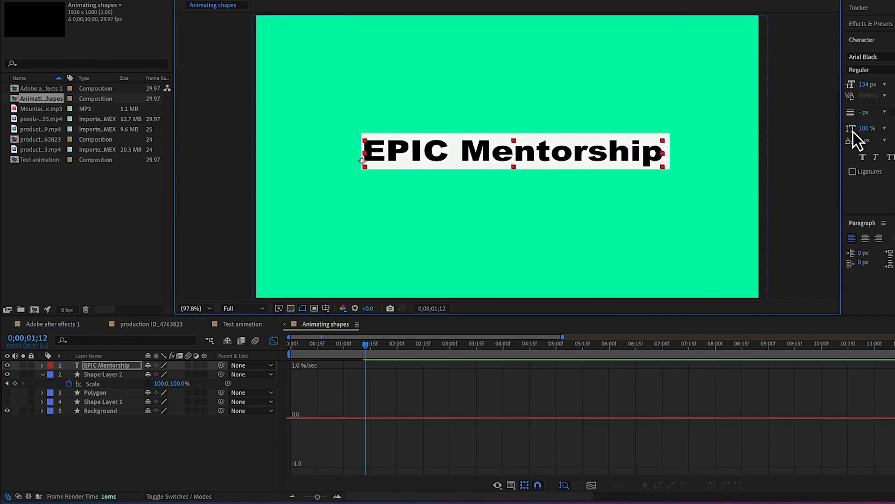
mouse_move(871, 90)
mouse_down()
mouse_move(889, 86)
mouse_move(868, 87)
mouse_up()
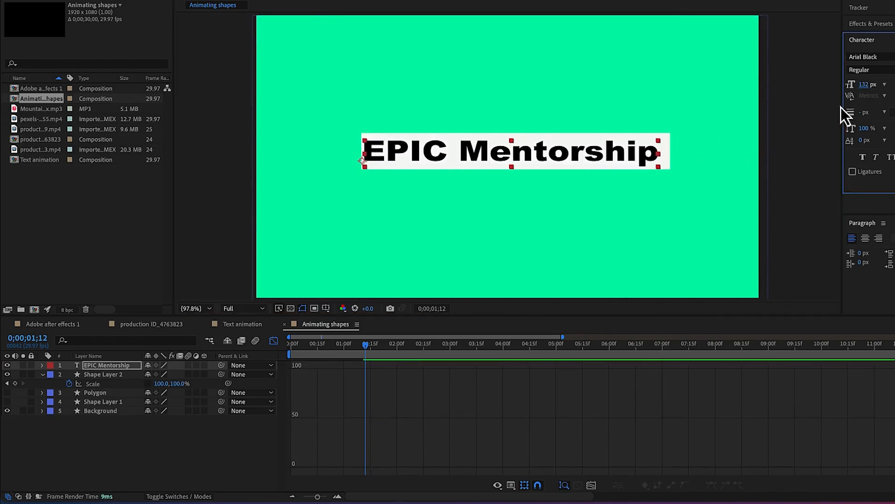
drag(533, 157, 536, 154)
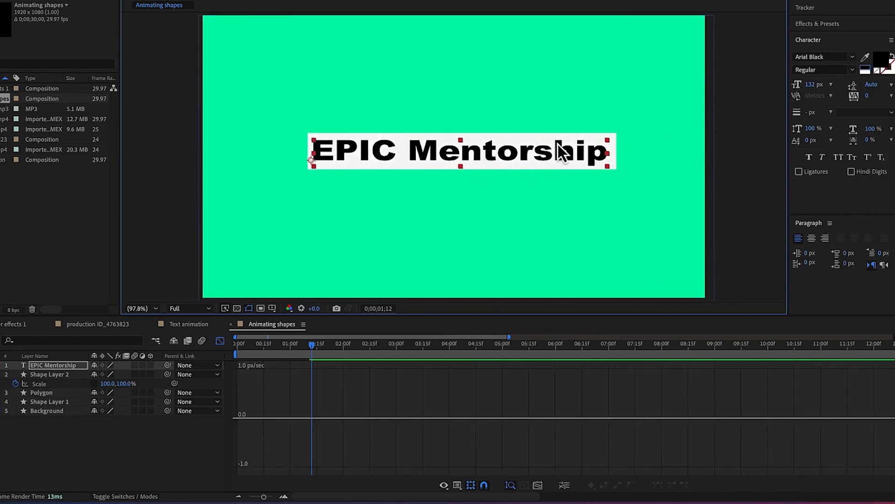
Set the EPIC Mentorship text's fill color to dark red, 550E0E
click(884, 60)
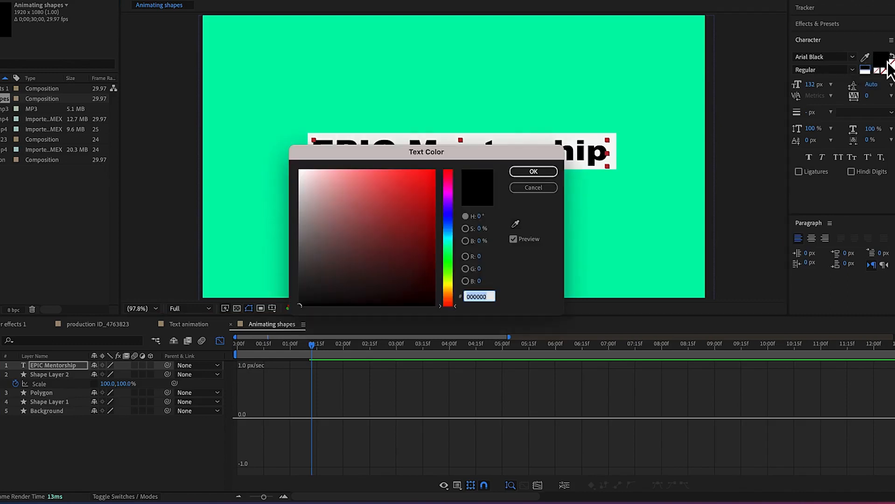
click(425, 179)
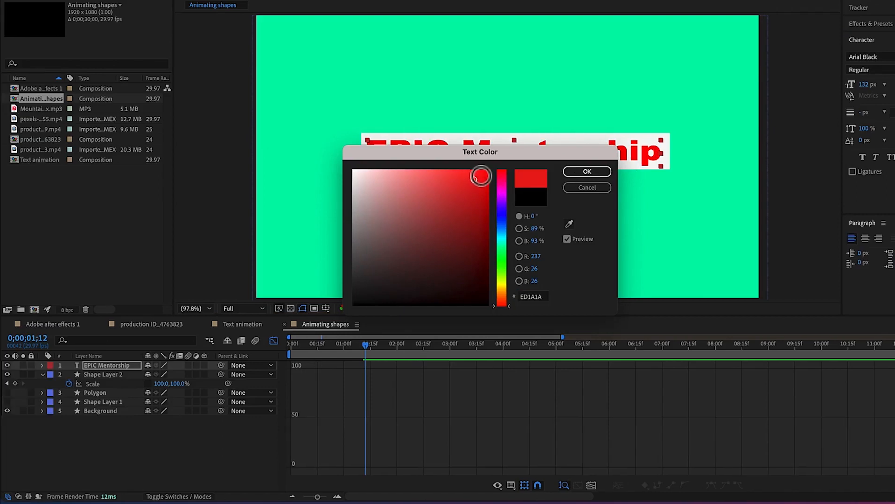
click(413, 260)
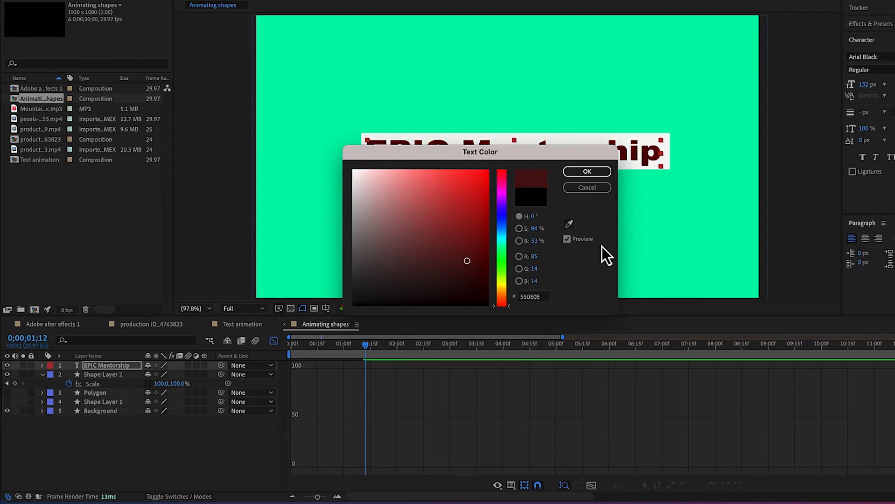
click(589, 172)
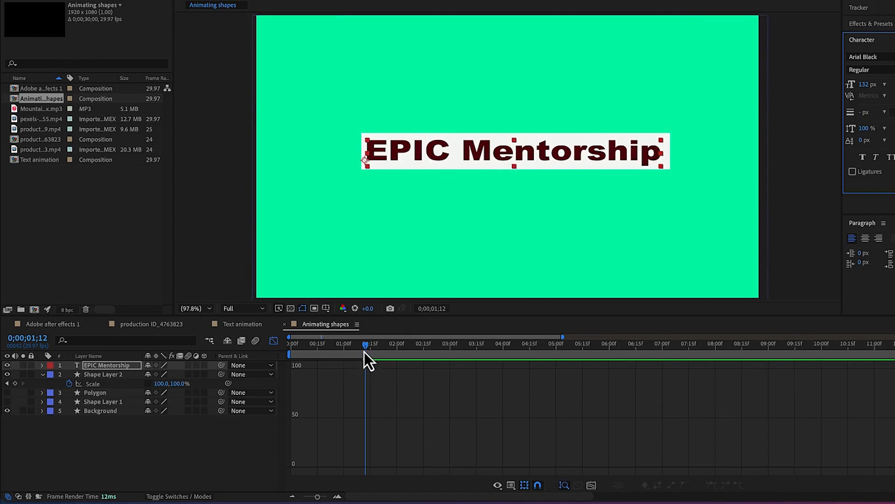
Return from the Graph Editor to the layer bars and preview the rectangle and text from the start
click(273, 340)
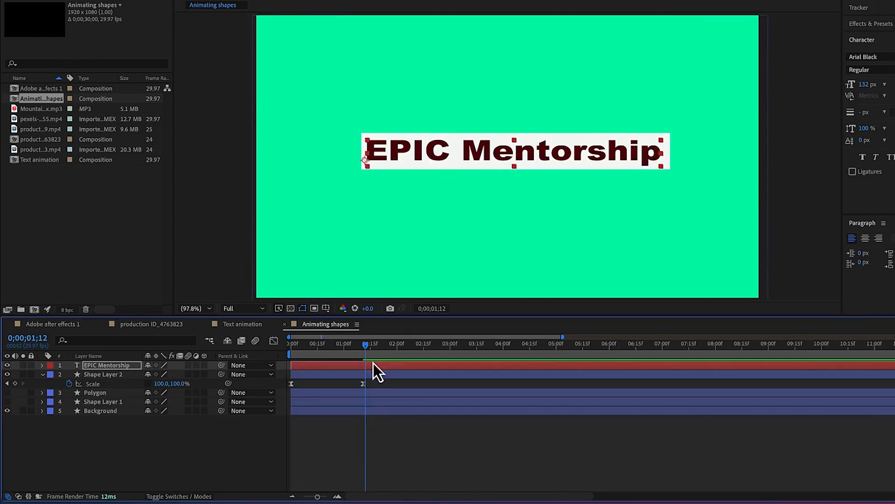
drag(364, 348, 240, 369)
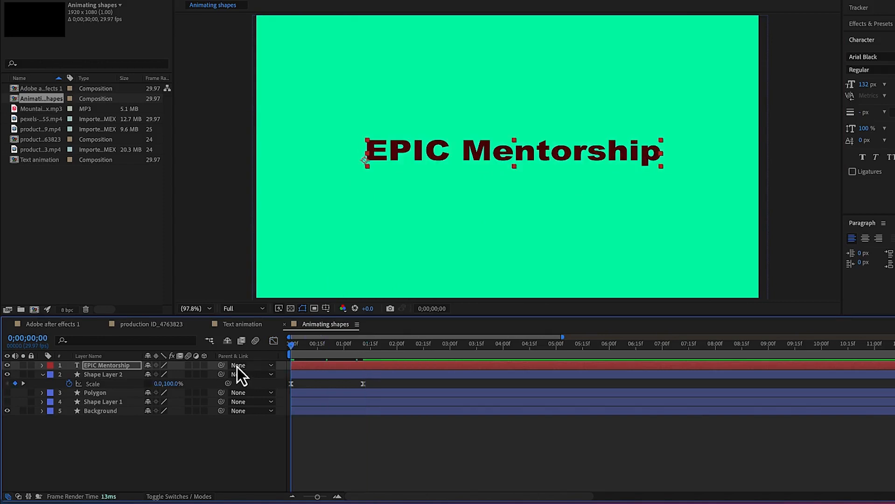
key(space)
key(space)
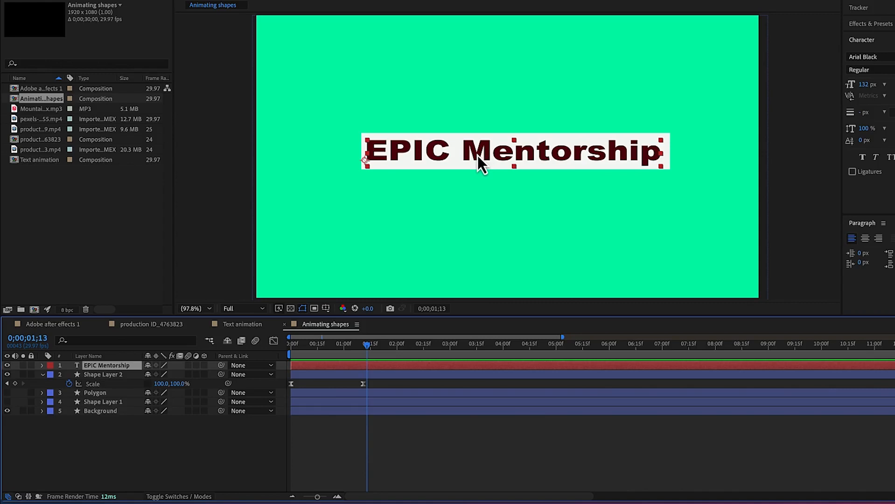
Keyframe the EPIC Mentorship layer's Opacity from 0% at 0;00;00;25 to 100% at 0;00;01;13
key(t)
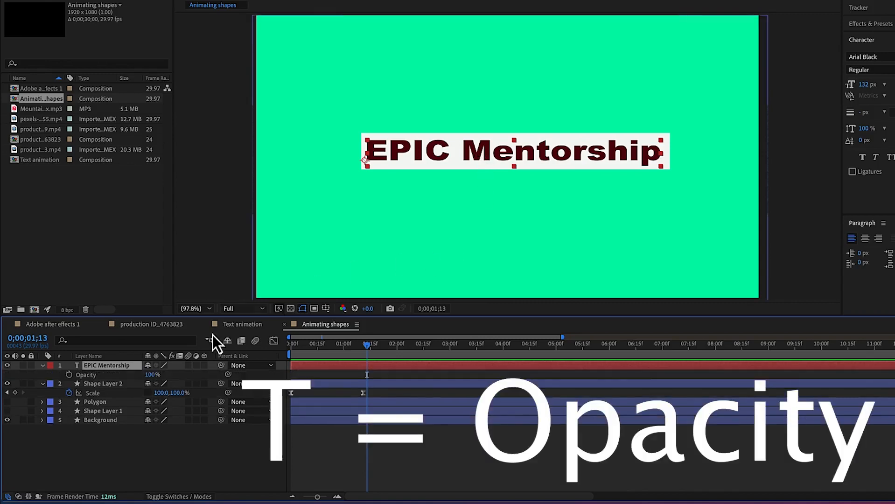
drag(368, 347, 336, 352)
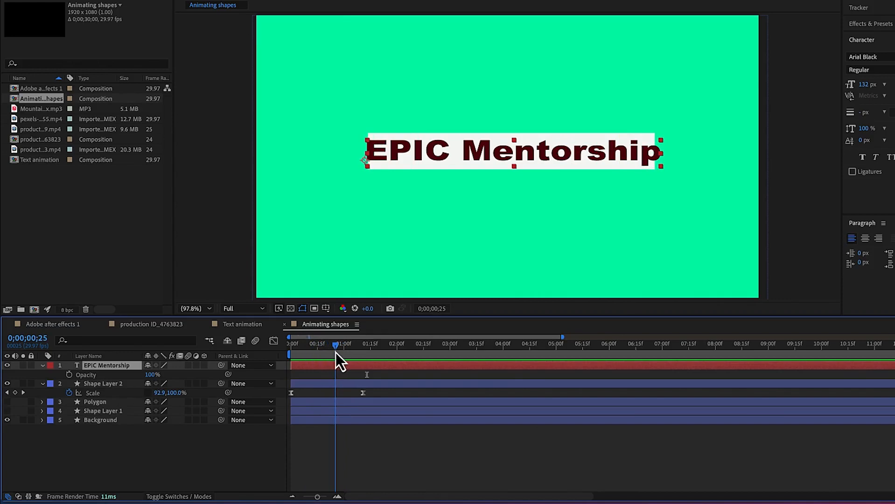
click(69, 376)
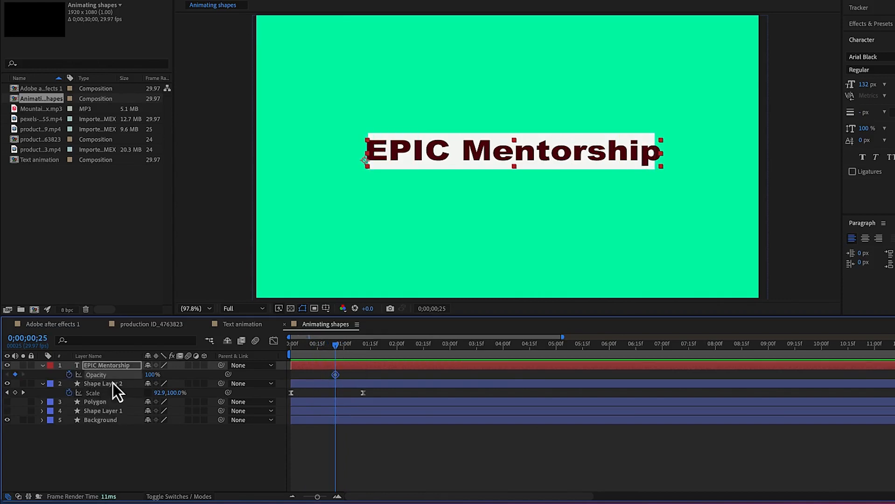
click(151, 374)
text(0)
key(Return)
drag(338, 348, 369, 354)
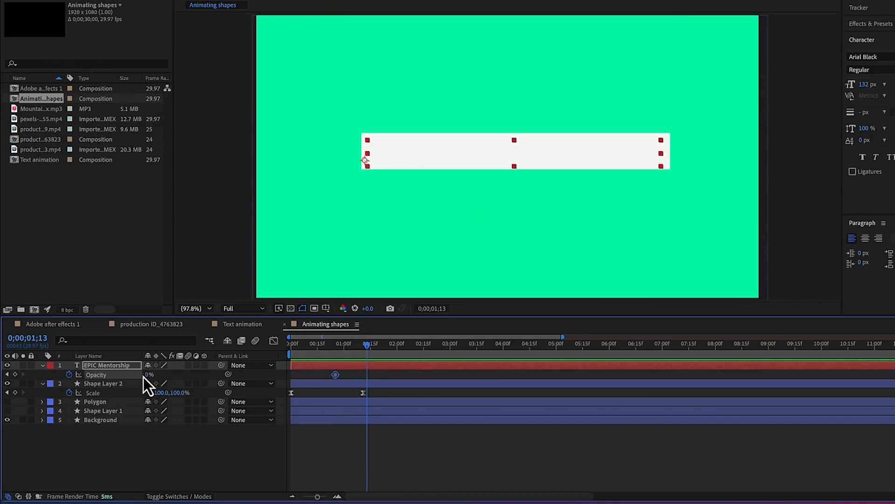
drag(149, 374, 206, 374)
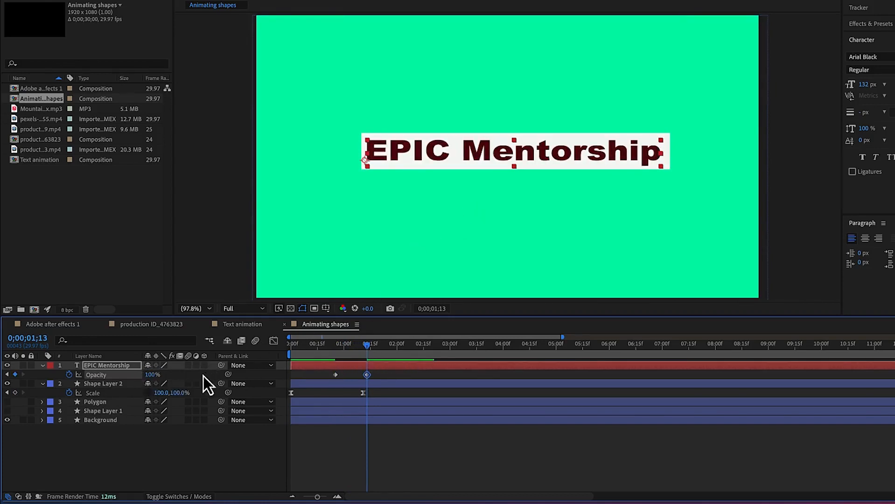
Play the composition repeatedly from the start to check the text's fade-in against the rectangle's scale animation
drag(368, 349, 247, 356)
key(space)
key(space)
drag(384, 348, 247, 373)
key(space)
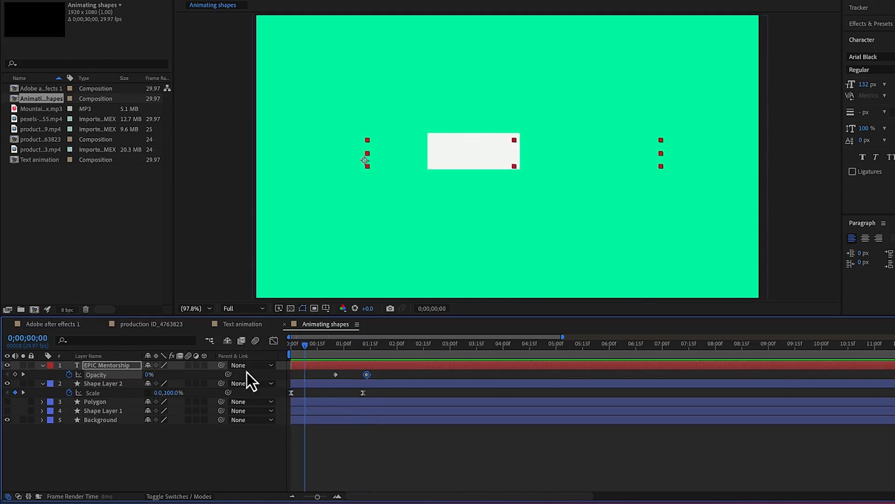
key(space)
key(Home)
key(space)
key(space)
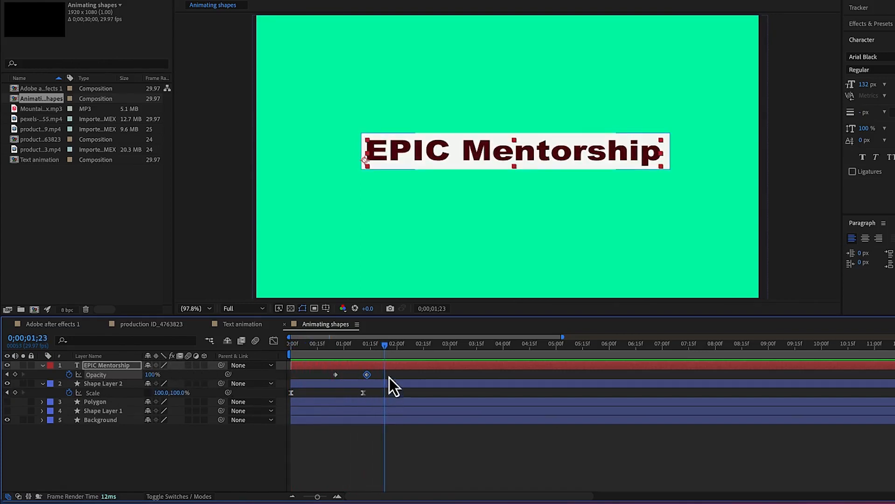
Turn on motion blur for Shape Layer 2
drag(387, 348, 354, 360)
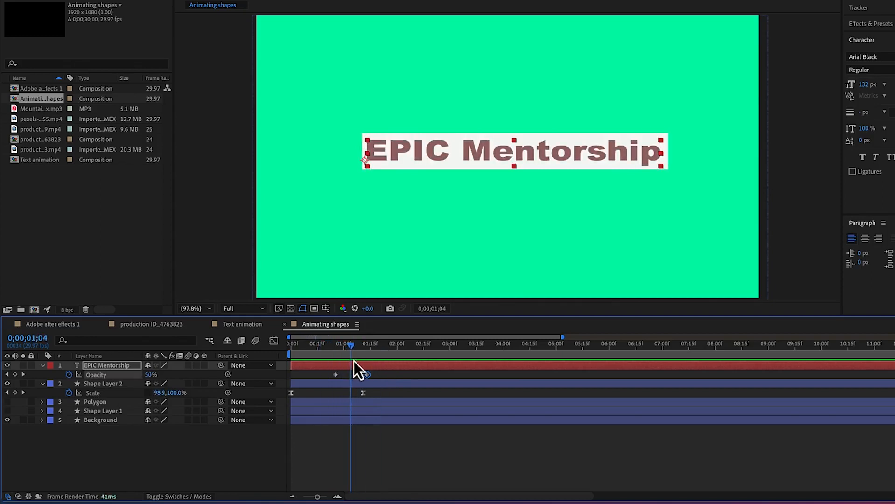
click(193, 395)
click(104, 386)
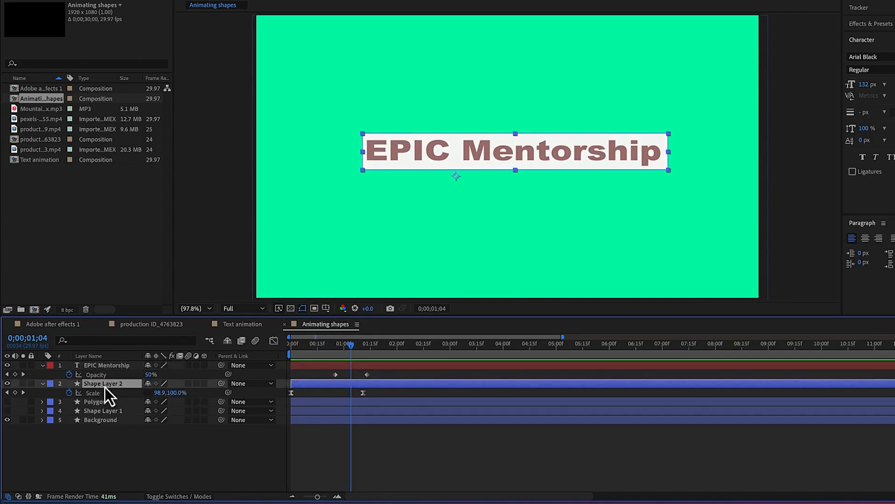
click(188, 385)
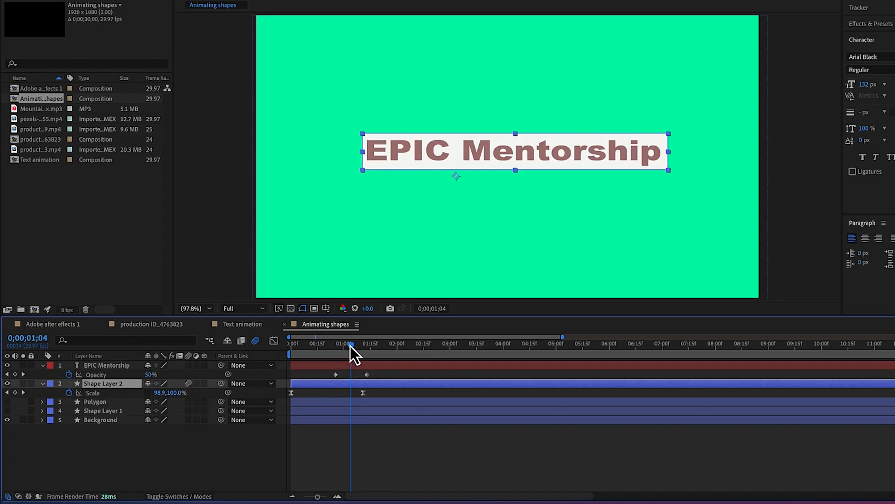
Preview the animation from the start to check the motion blur on the rectangle
drag(350, 347, 233, 354)
key(space)
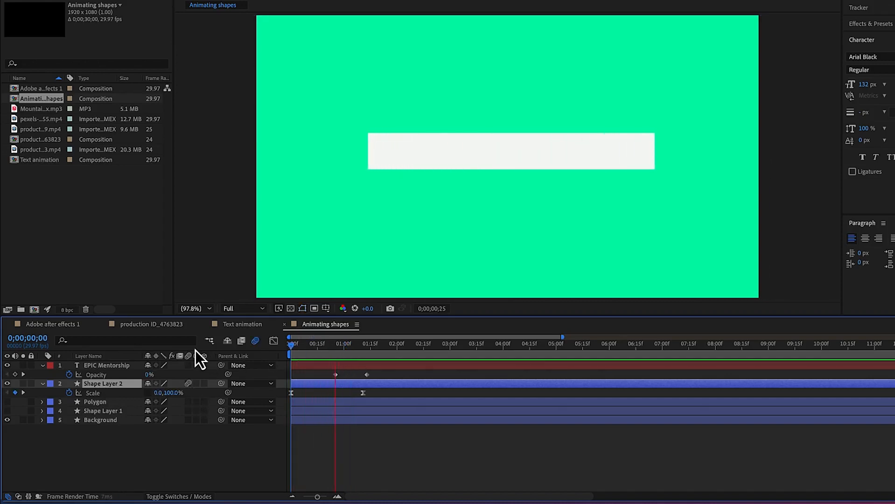
drag(366, 349, 390, 354)
key(space)
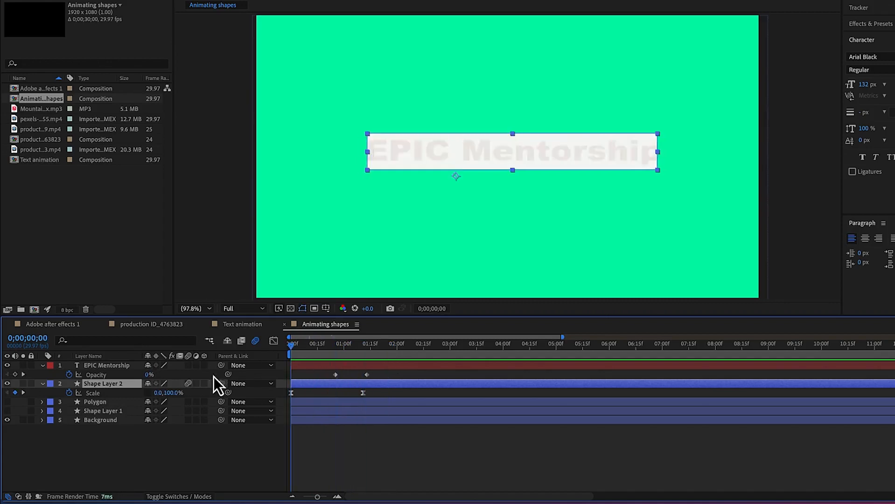
key(space)
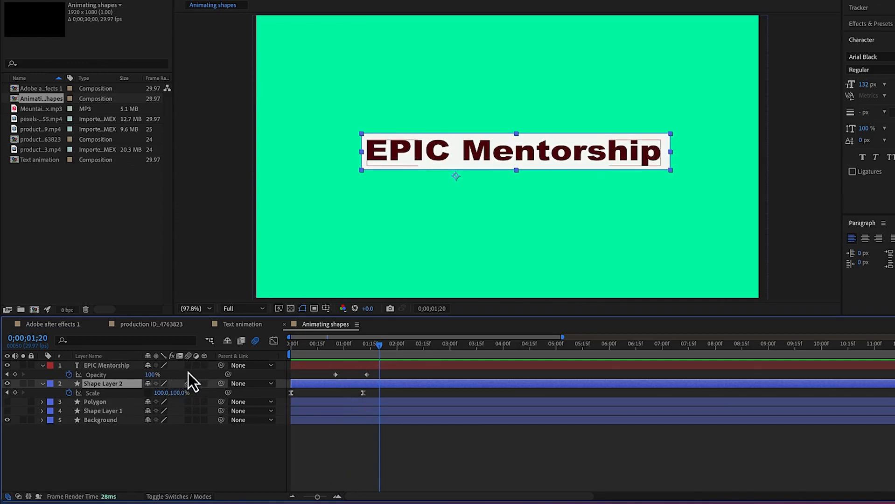
Turn on motion blur for the EPIC Mentorship layer as well and replay the animation from the start
drag(189, 383, 189, 365)
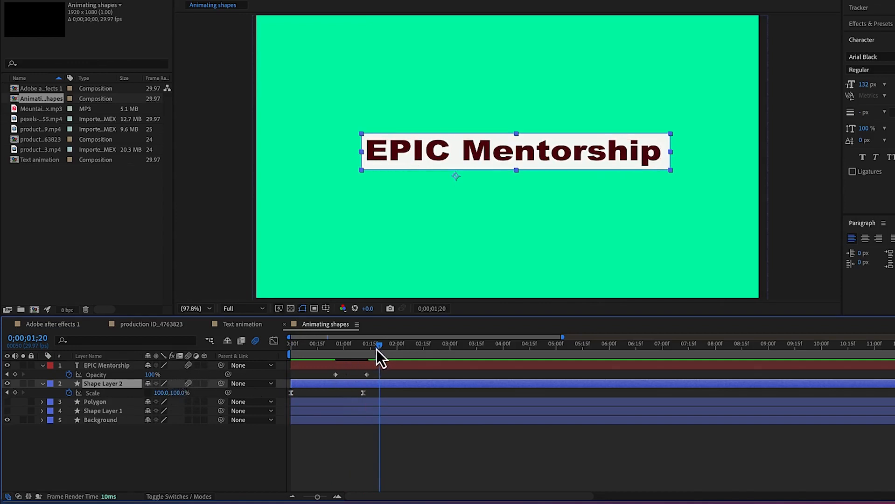
key(Home)
key(space)
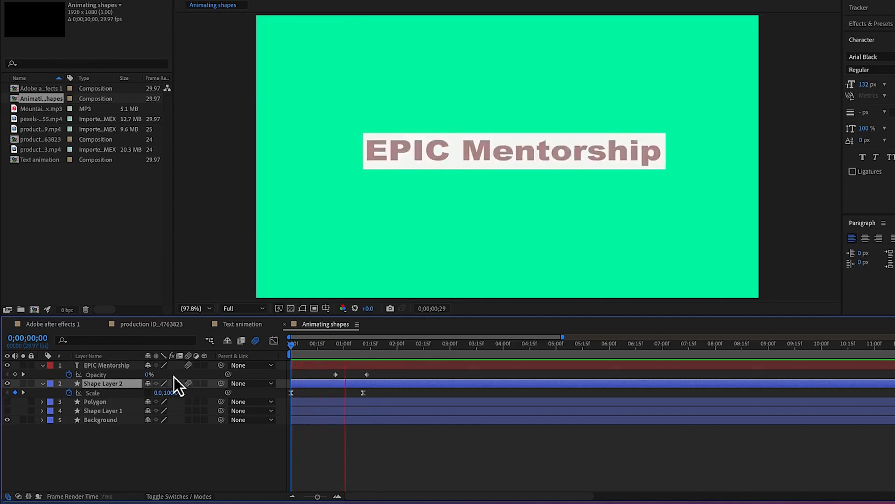
key(space)
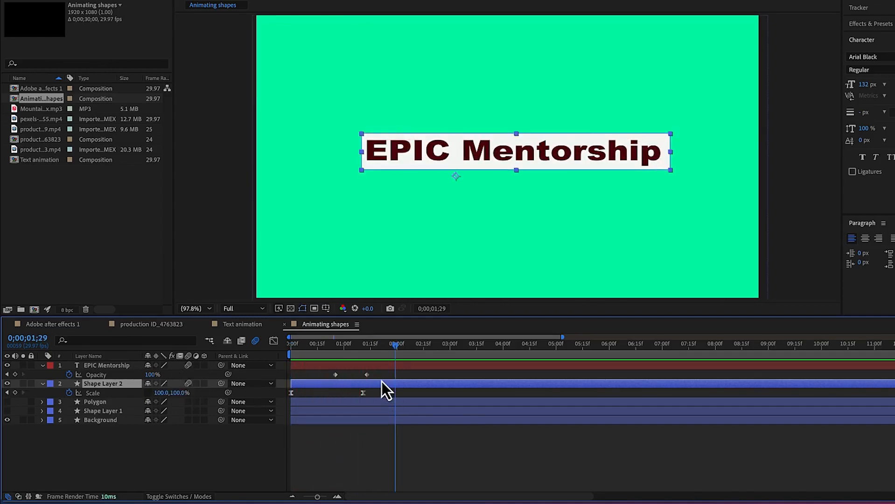
Apply Easy Ease to both Opacity keyframes of the EPIC Mentorship layer
drag(381, 373, 325, 375)
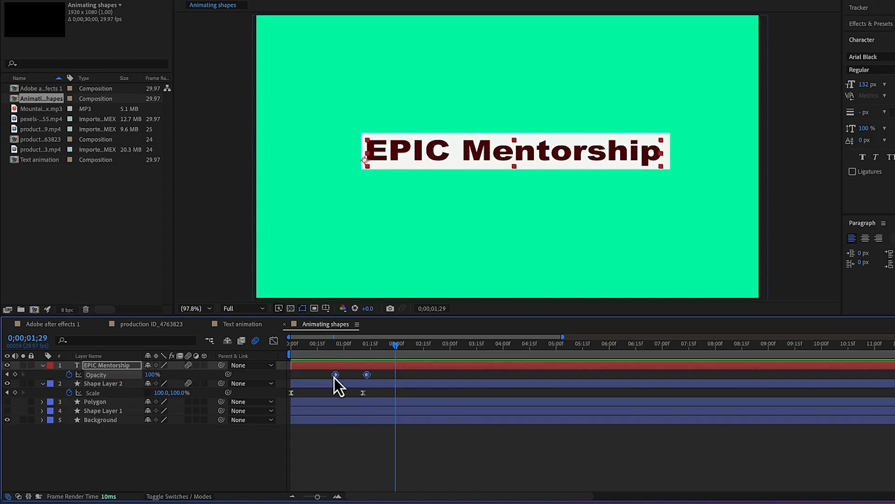
right_click(335, 378)
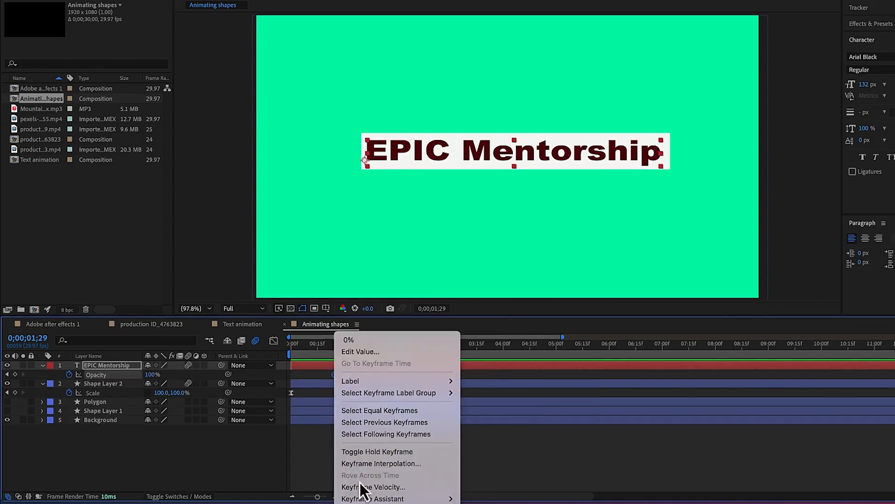
mouse_move(367, 499)
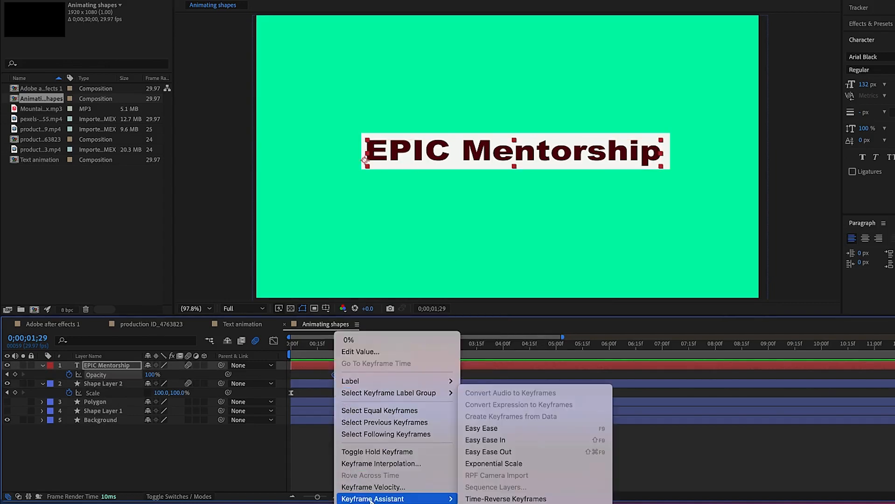
click(507, 428)
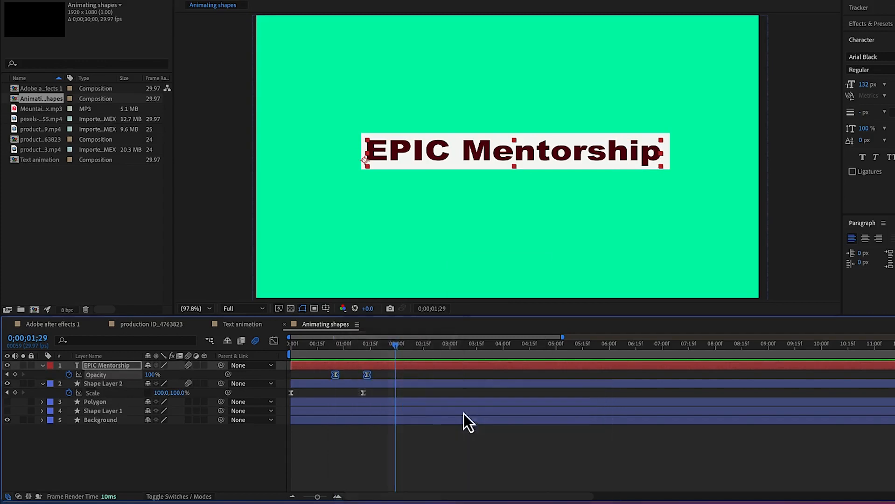
Shape the text's Opacity speed graph so the fade-in peaks sharply early and slows gradually towards the last keyframe
click(273, 341)
drag(364, 458, 414, 488)
drag(361, 468, 309, 465)
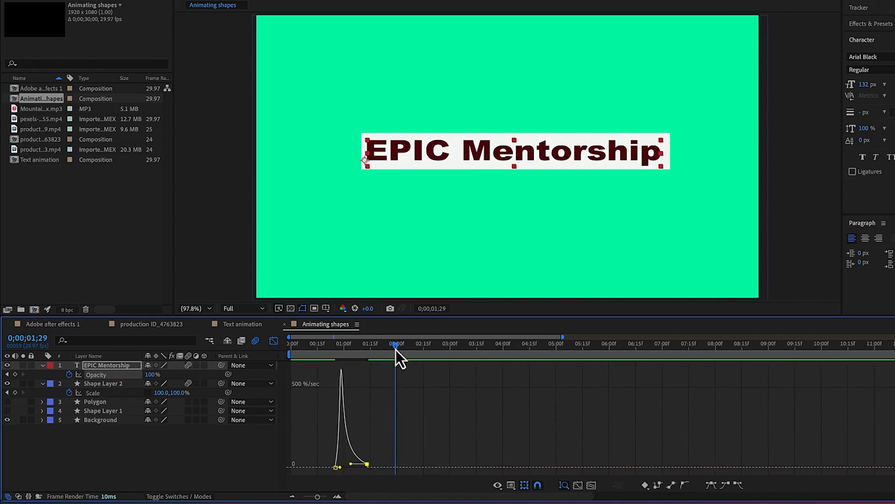
Replay the composition from the start to check the eased fade-in of the text
key(Home)
key(space)
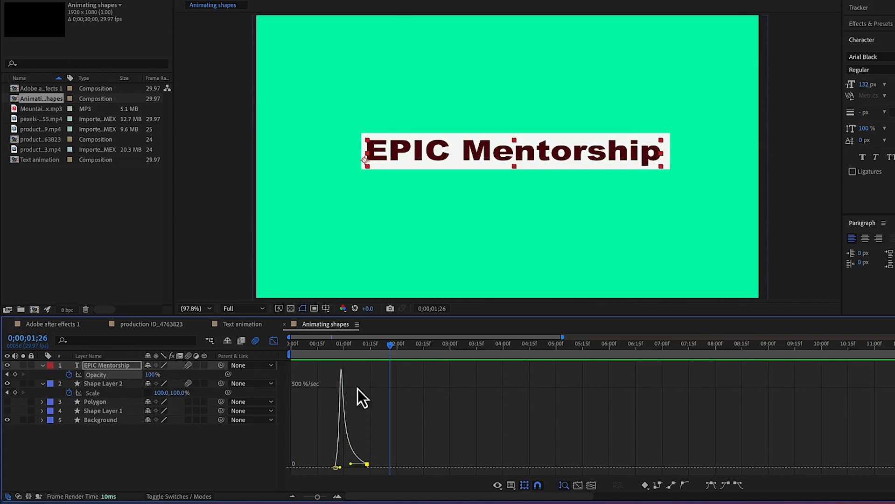
key(space)
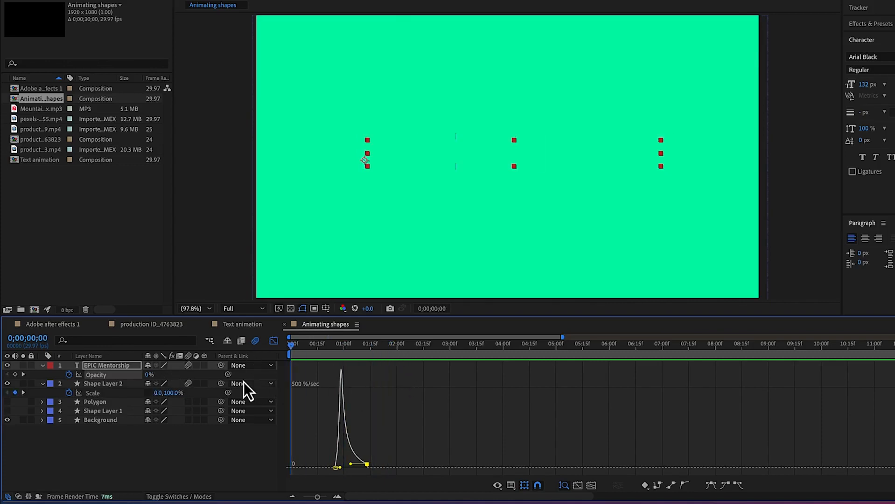
key(space)
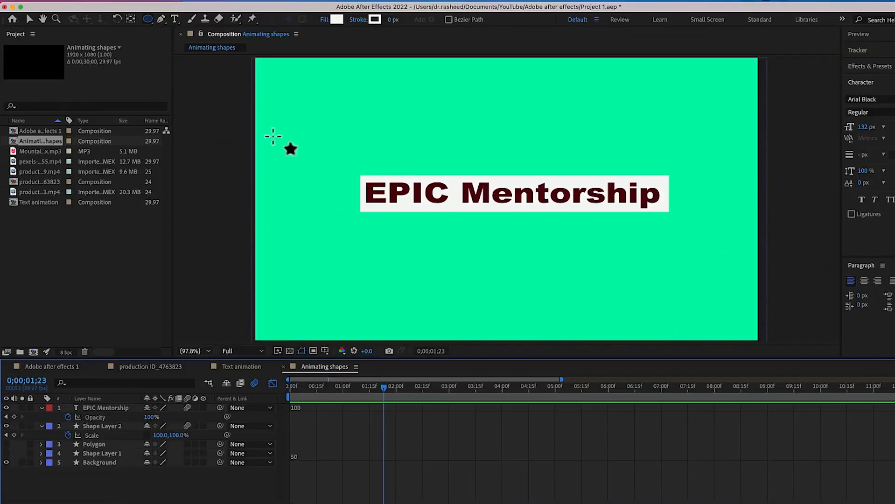
Draw a small ellipse above the title's white rectangle as a new shape layer and fill it with red DB1E19
click(147, 20)
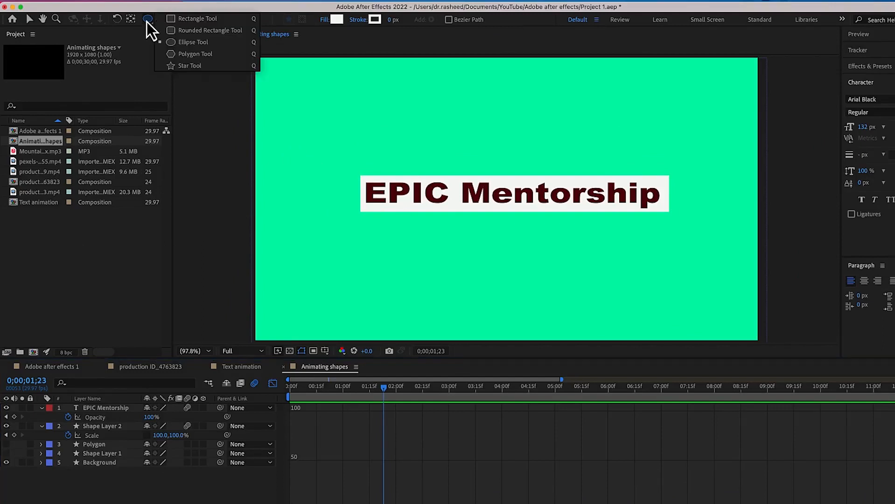
click(188, 46)
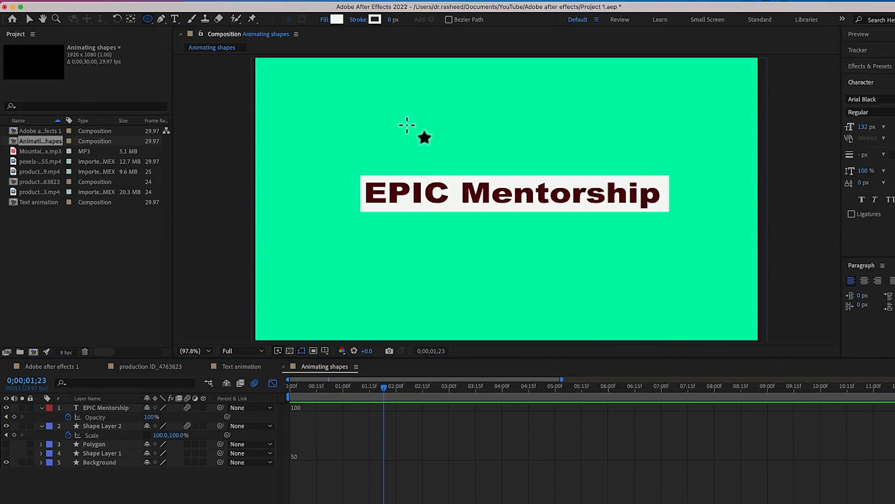
drag(407, 125, 454, 163)
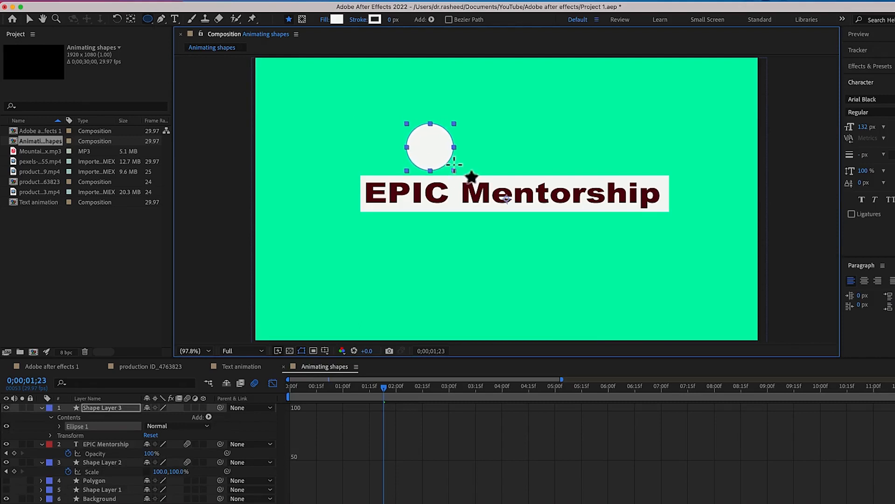
click(338, 22)
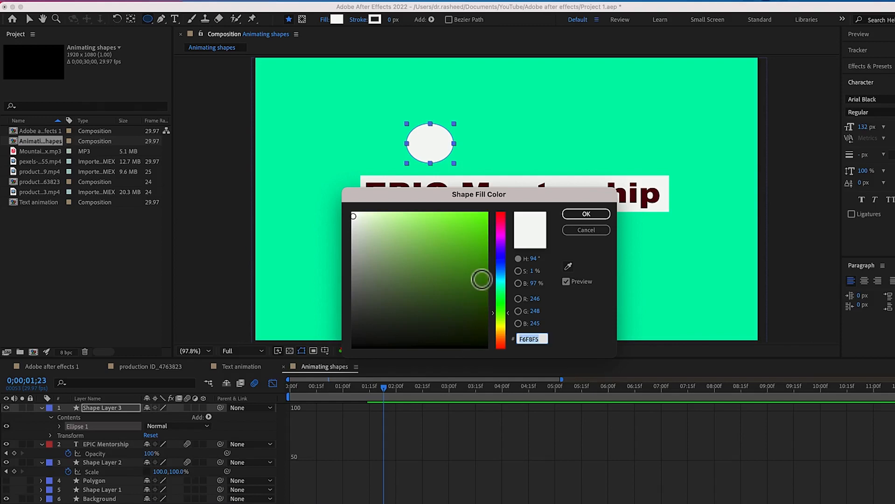
click(500, 347)
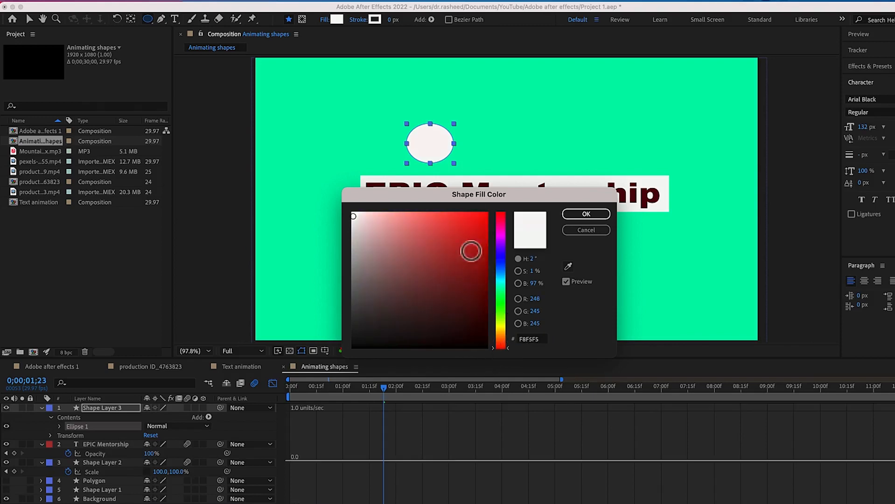
click(472, 232)
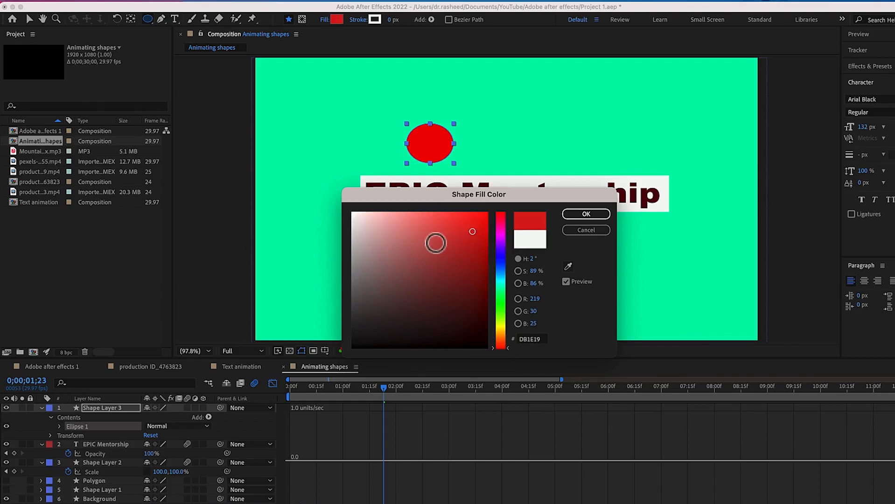
click(581, 214)
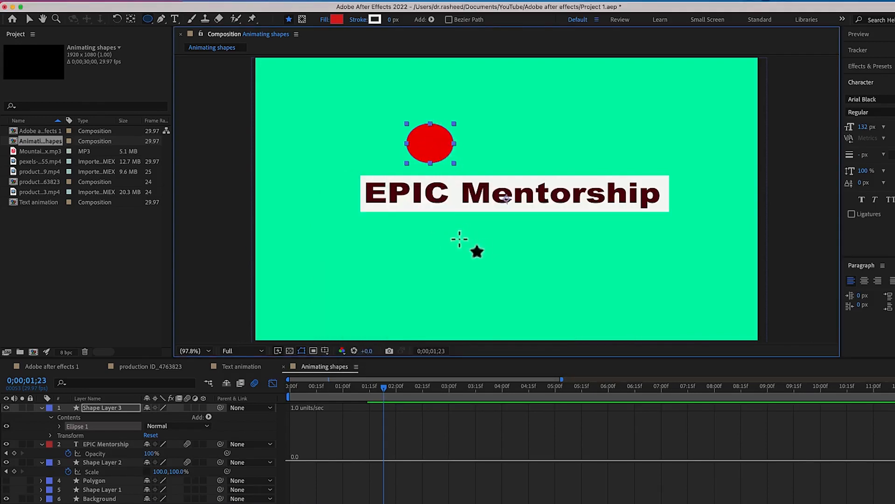
Close the graph view, go to 0;00;01;08 and move the red ellipse to the frame's horizontal centre, resting on the white rectangle
click(275, 383)
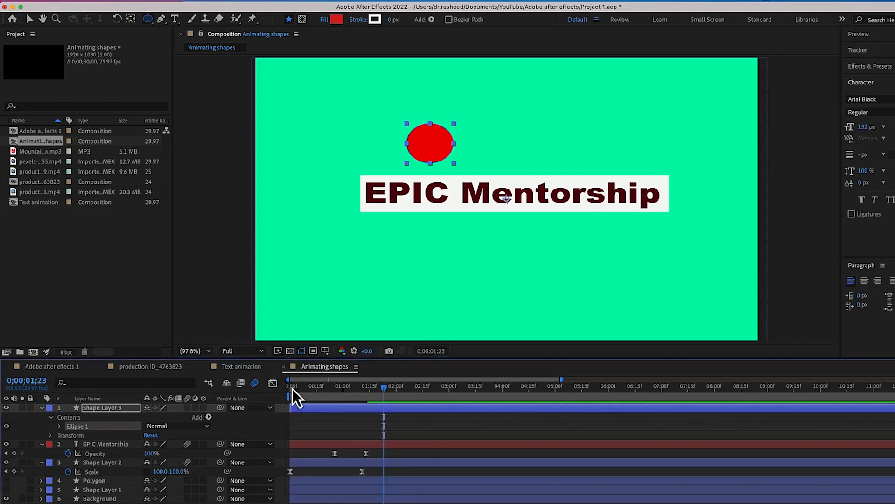
drag(381, 393, 275, 425)
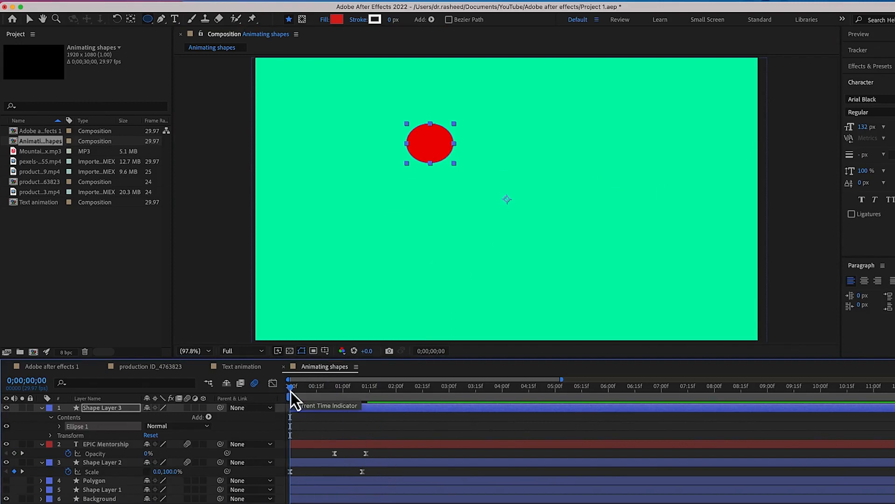
drag(291, 392, 358, 399)
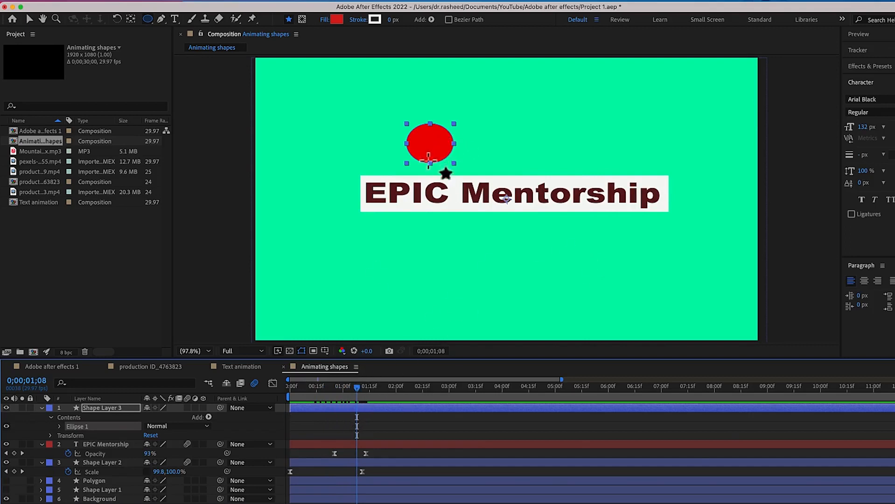
key(v)
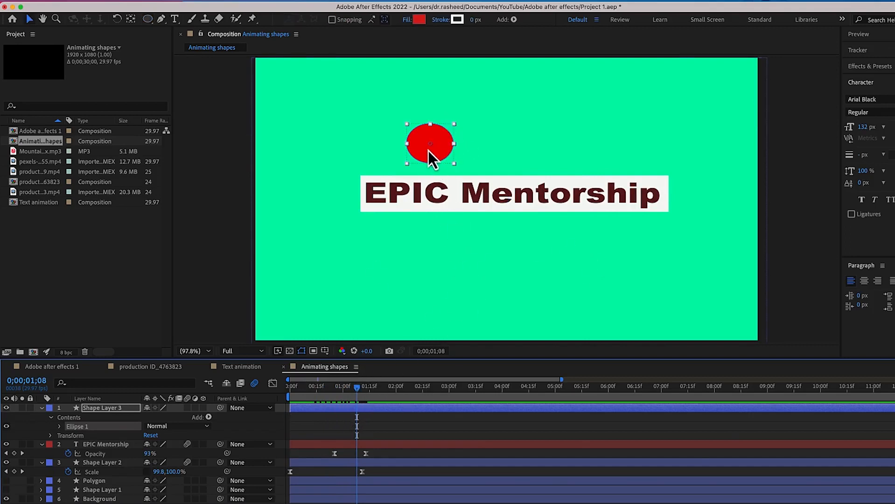
drag(436, 154, 537, 175)
mouse_move(523, 165)
mouse_down()
mouse_move(597, 125)
mouse_move(815, 74)
mouse_move(512, 164)
mouse_up()
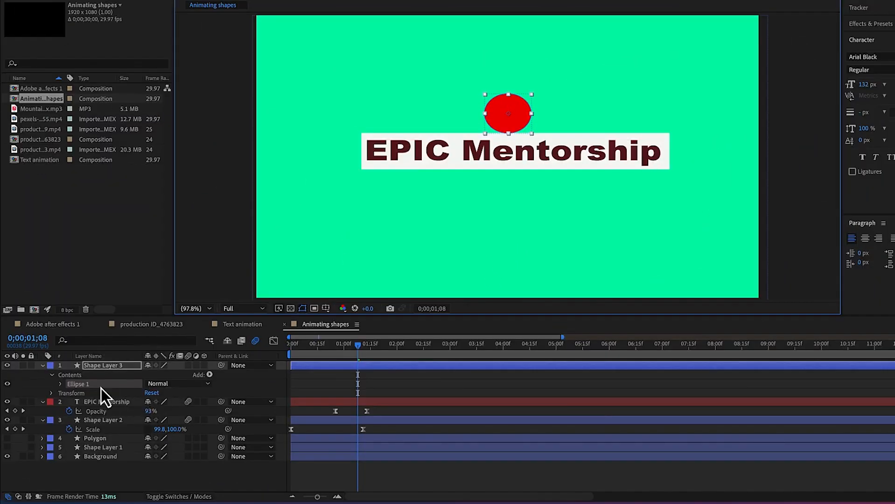
Start Position keyframing on Shape Layer 3 at 0;00;01;08 and place the ellipse outside the frame's upper-left corner, at about -147, 233
click(94, 369)
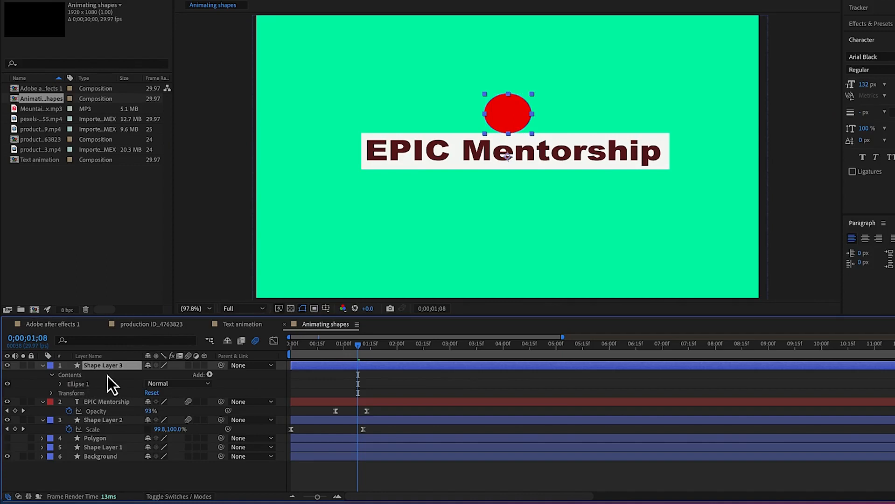
key(p)
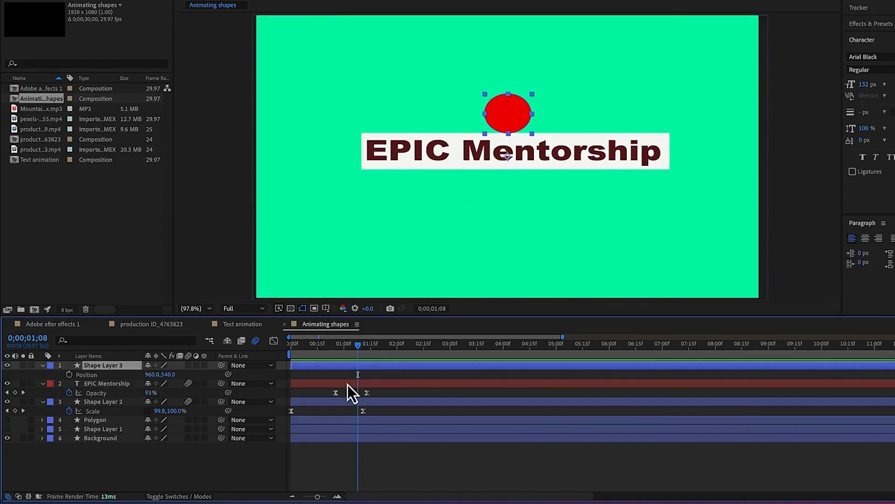
click(70, 376)
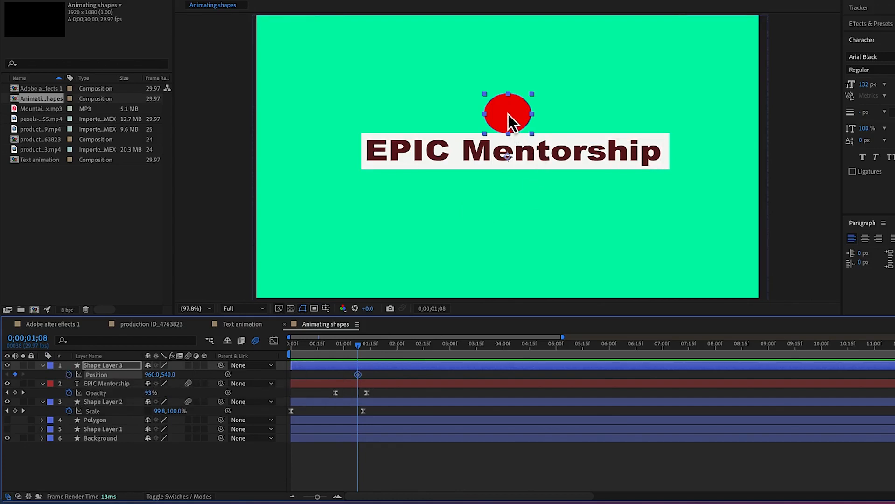
drag(508, 113, 219, 32)
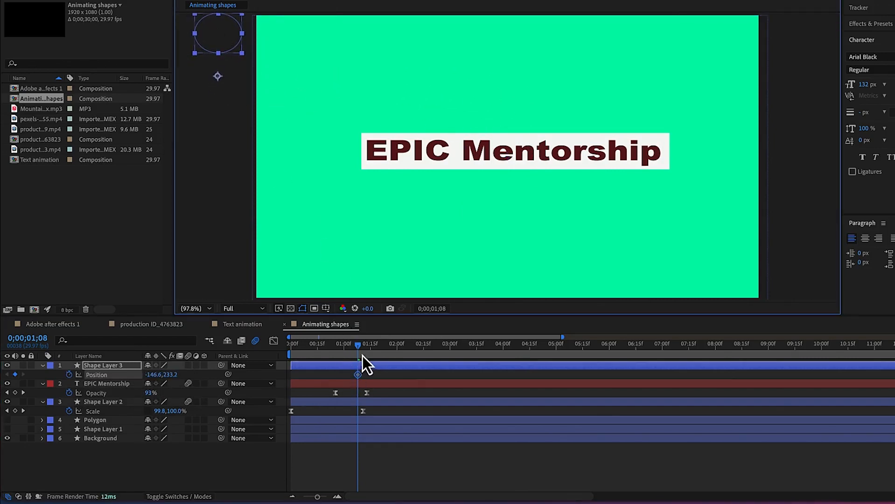
Keyframe the ellipse on top of the rectangle at 0;00;01;14 and outside the frame's upper-right corner at 0;00;01;19
drag(359, 348, 371, 352)
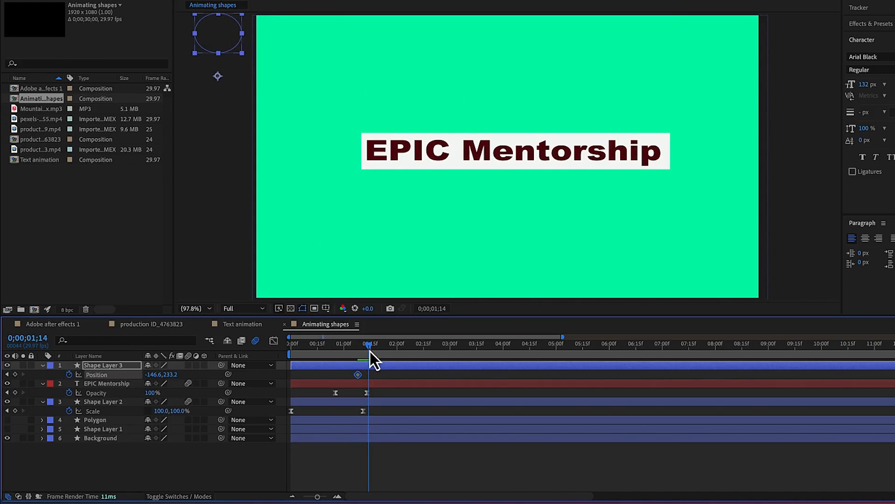
drag(216, 36, 340, 64)
drag(397, 65, 514, 112)
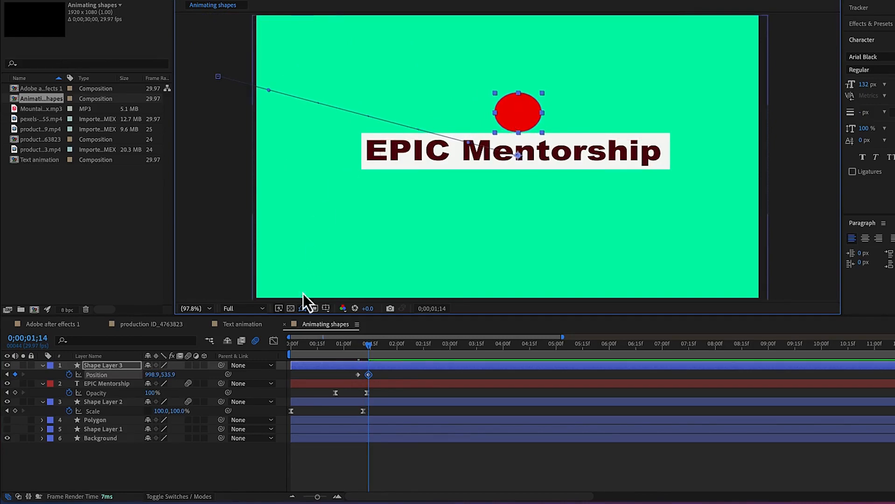
drag(373, 348, 381, 351)
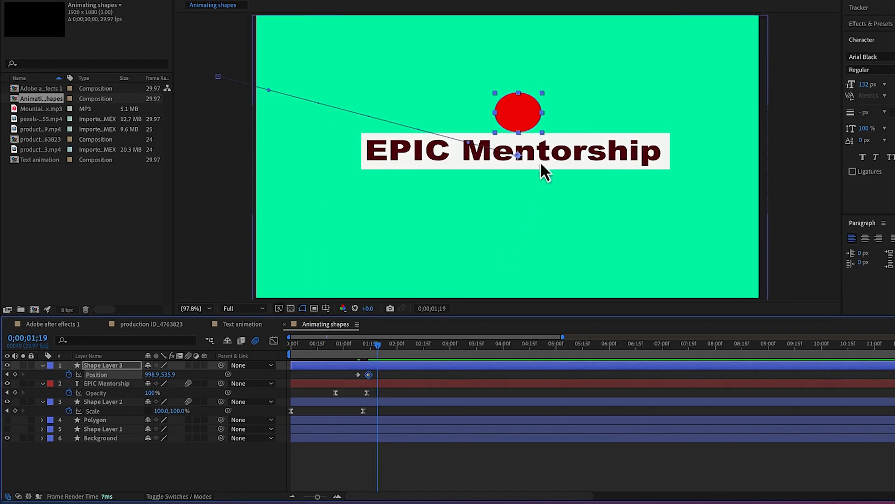
drag(521, 117, 801, 15)
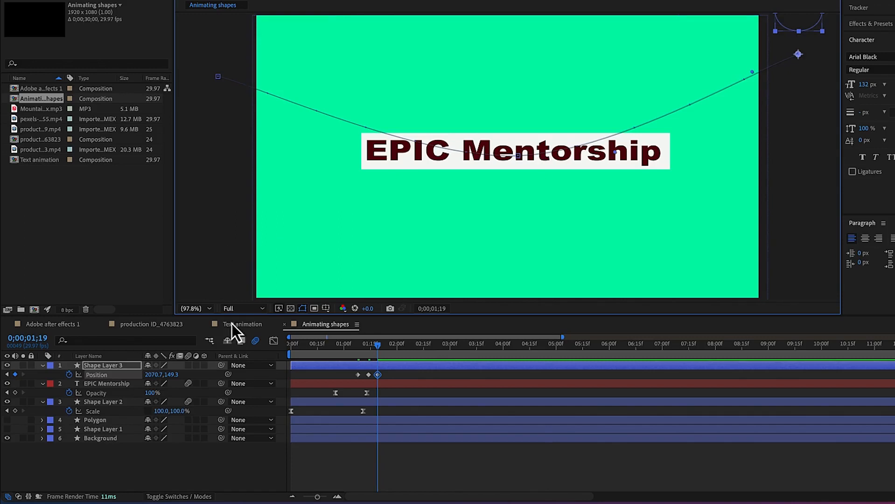
Play the animation from 0;00;00;29 to check the ellipse's bounce across the title
drag(379, 349, 344, 348)
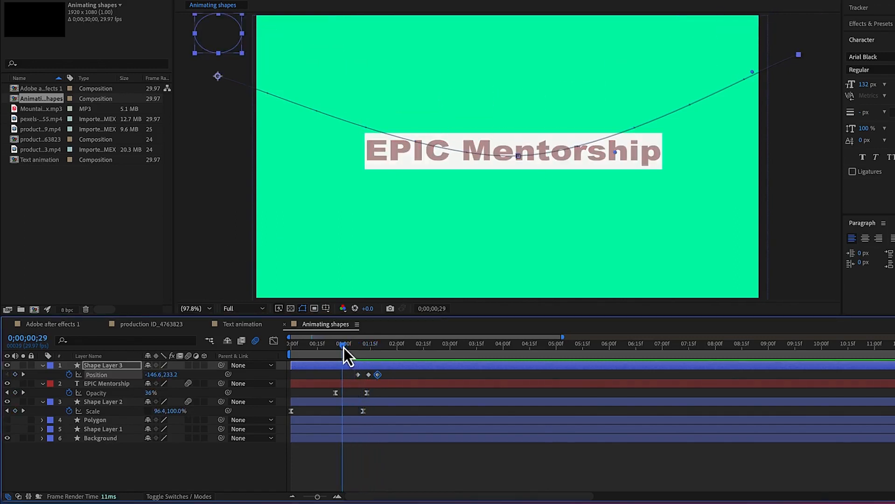
key(space)
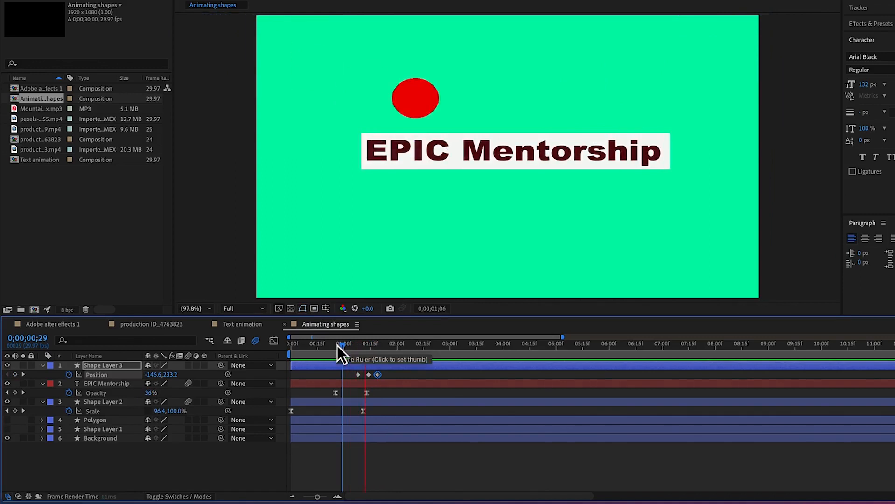
key(space)
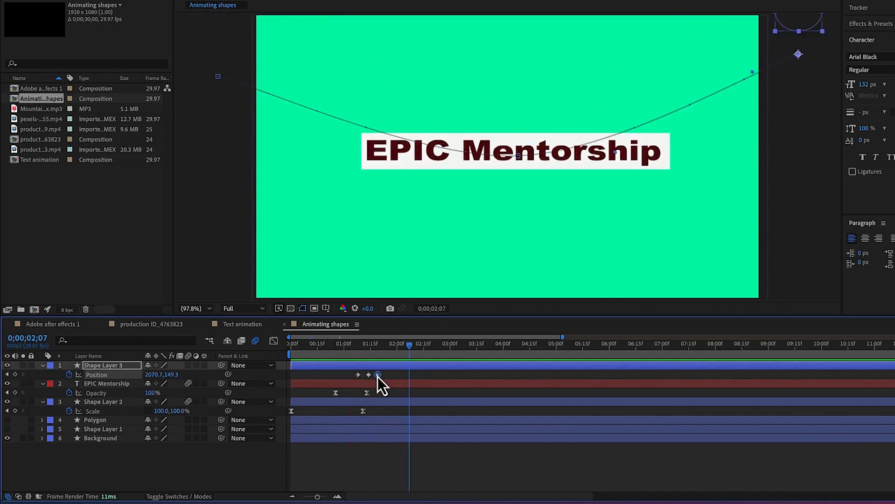
Space Shape Layer 3's Position keyframes further apart to slow the ellipse's pass, and preview the animation from 0;00;00;10
mouse_move(379, 379)
mouse_down()
mouse_move(354, 377)
mouse_move(370, 377)
mouse_up()
double_click(370, 377)
key(Escape)
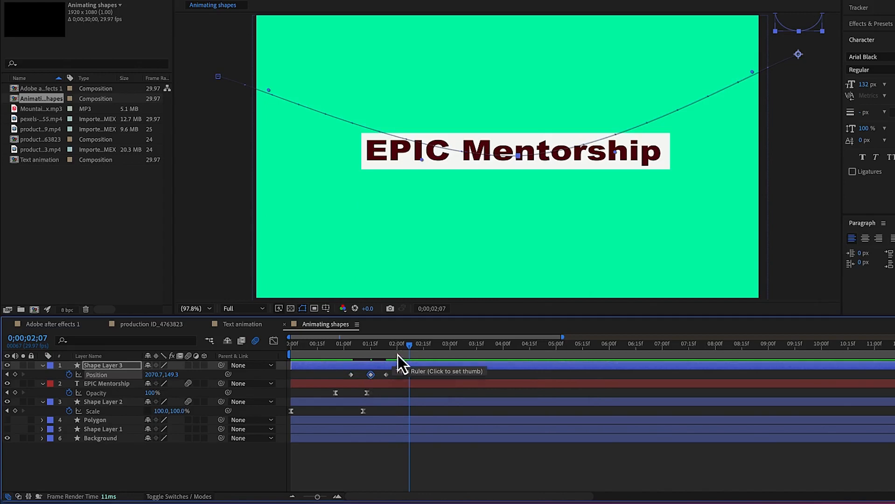
drag(407, 351, 308, 342)
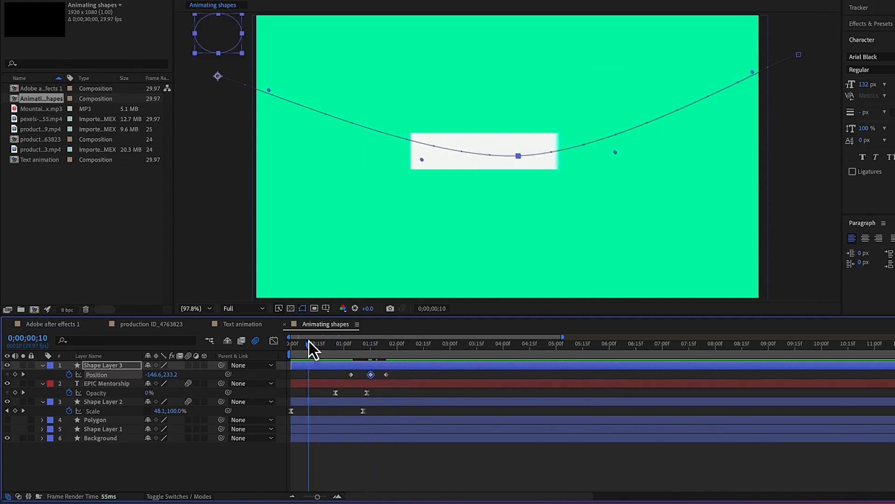
key(space)
Retime Shape Layer 3's Position keyframes to start at about 0;00;01;00 and end at 0;00;01;28, with the middle one halfway between
drag(351, 375, 369, 379)
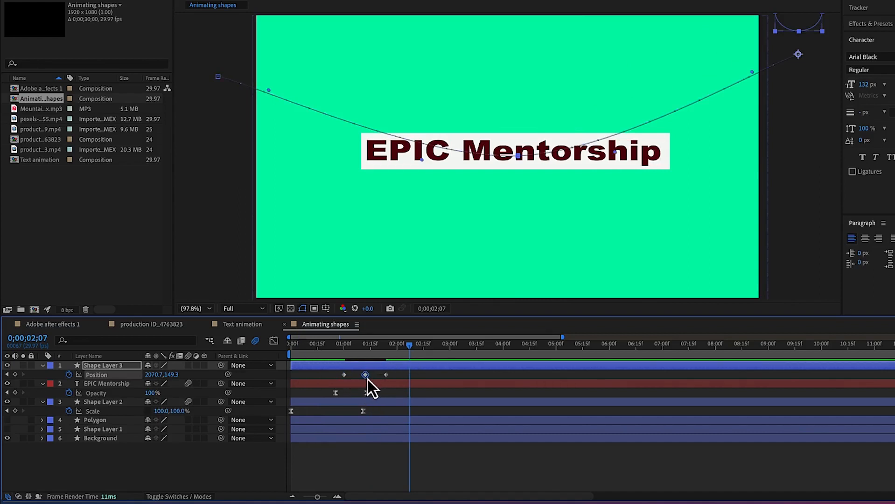
drag(411, 349, 322, 355)
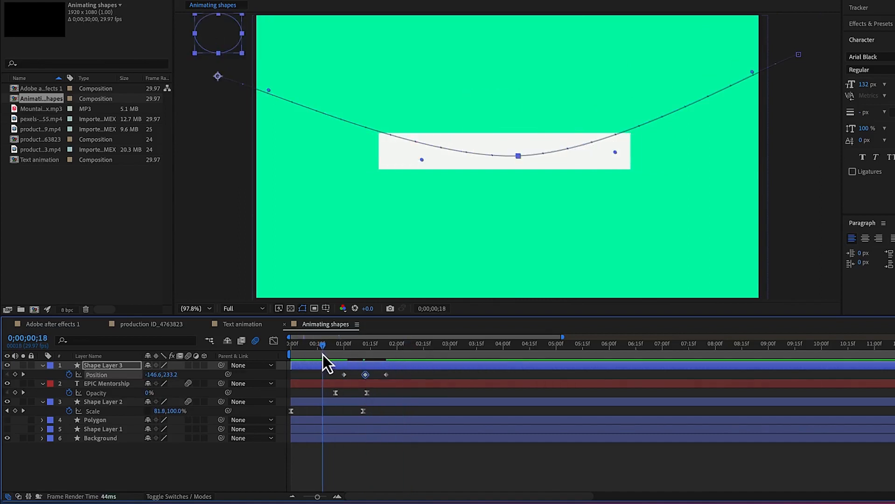
key(space)
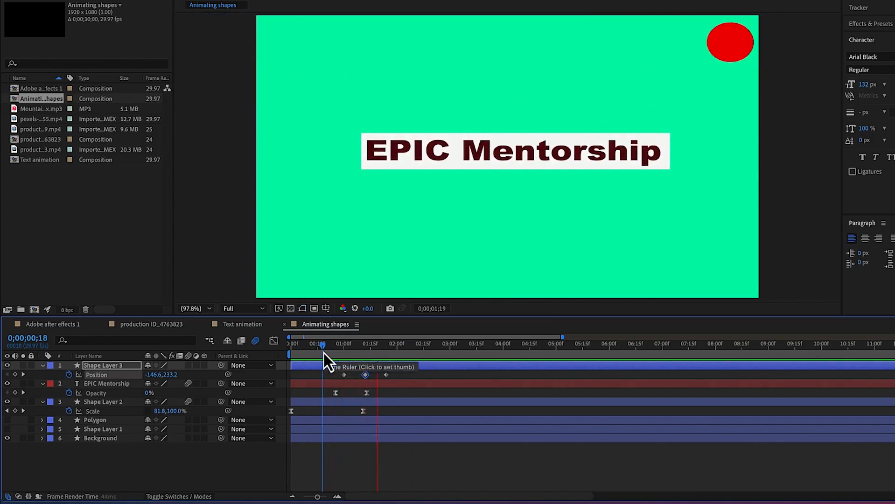
key(space)
mouse_move(387, 377)
mouse_down()
mouse_move(395, 380)
mouse_move(369, 377)
mouse_up()
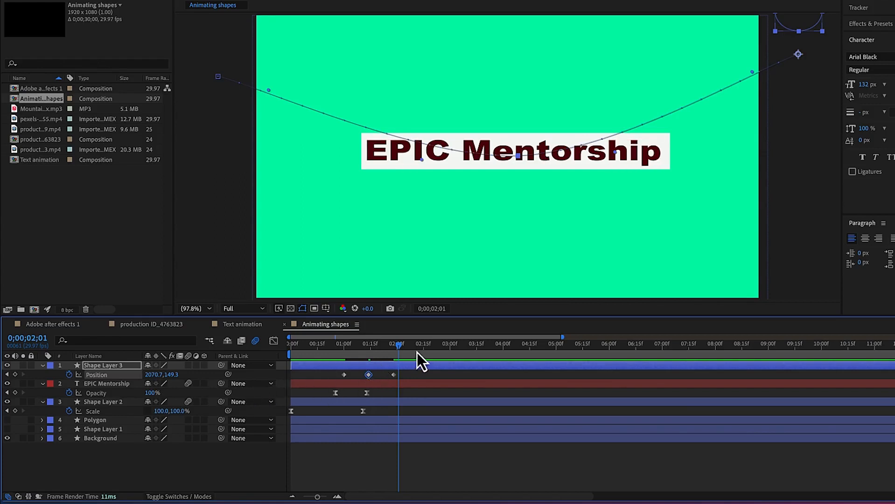
Enable motion blur on Shape Layer 3 and preview the moving ellipse from 0;00;00;27
drag(391, 347, 357, 348)
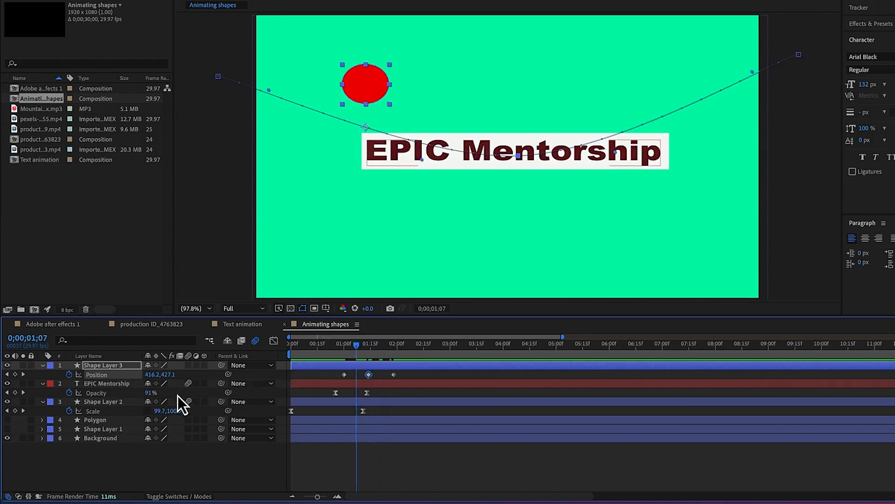
click(188, 366)
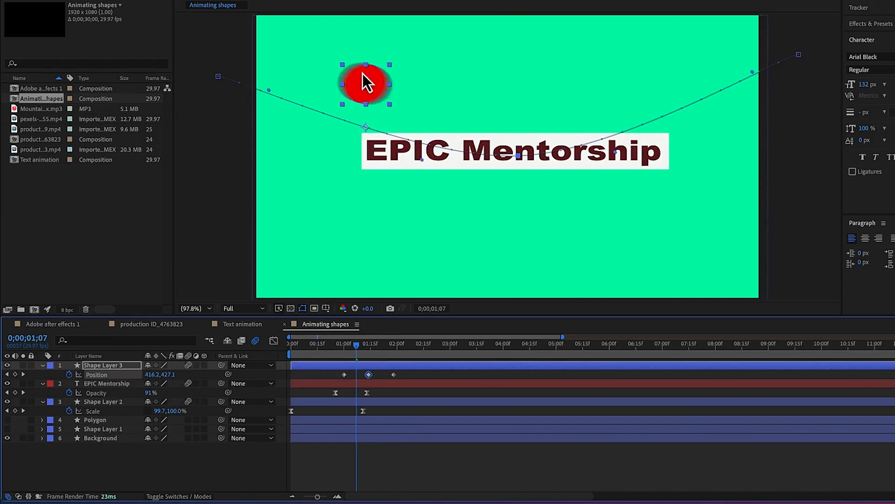
drag(355, 350, 339, 351)
key(space)
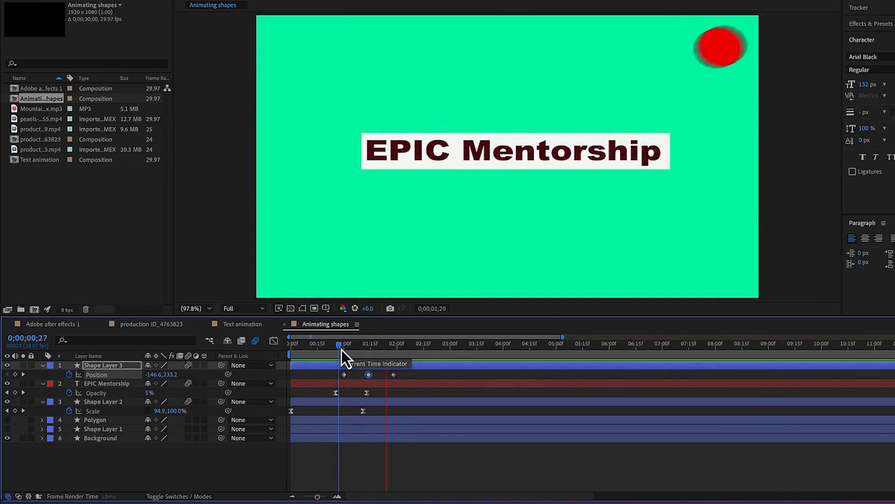
Apply Easy Ease to all three Position keyframes of Shape Layer 3
drag(410, 374, 341, 374)
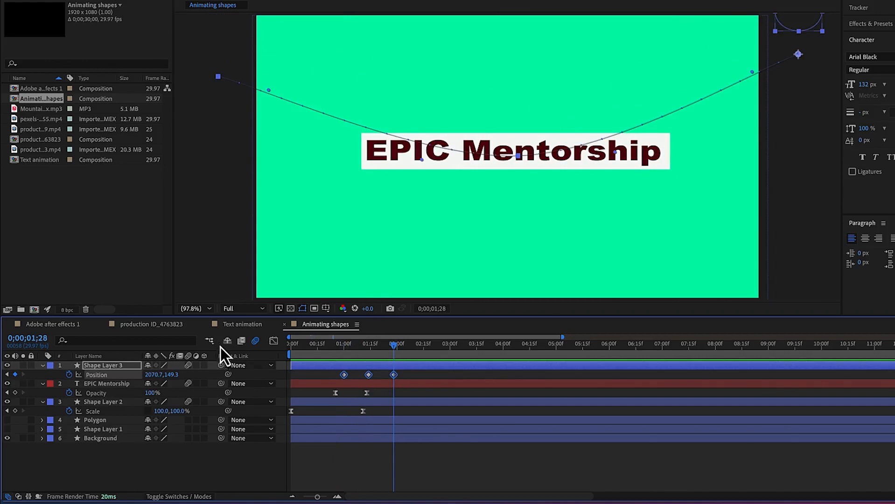
click(272, 341)
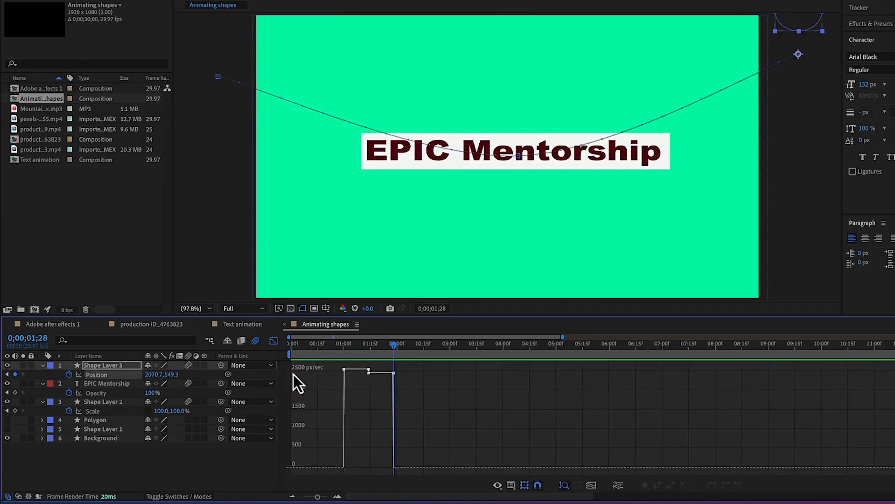
click(274, 342)
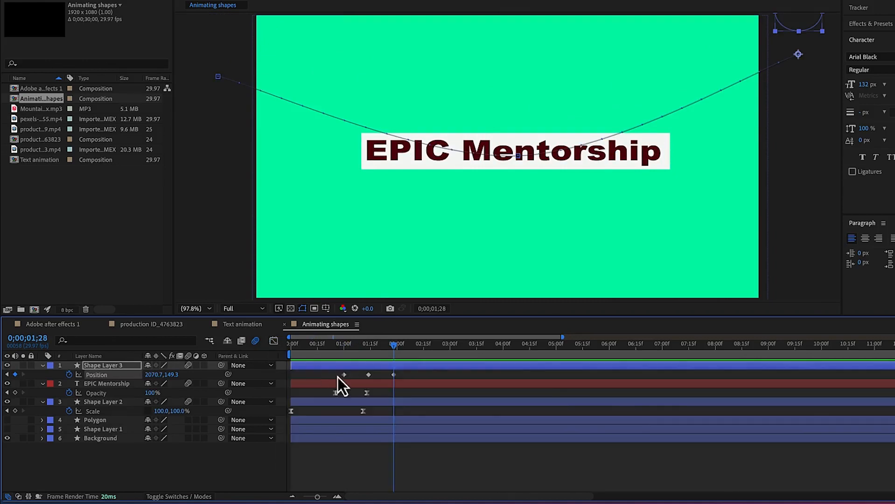
drag(412, 373, 312, 377)
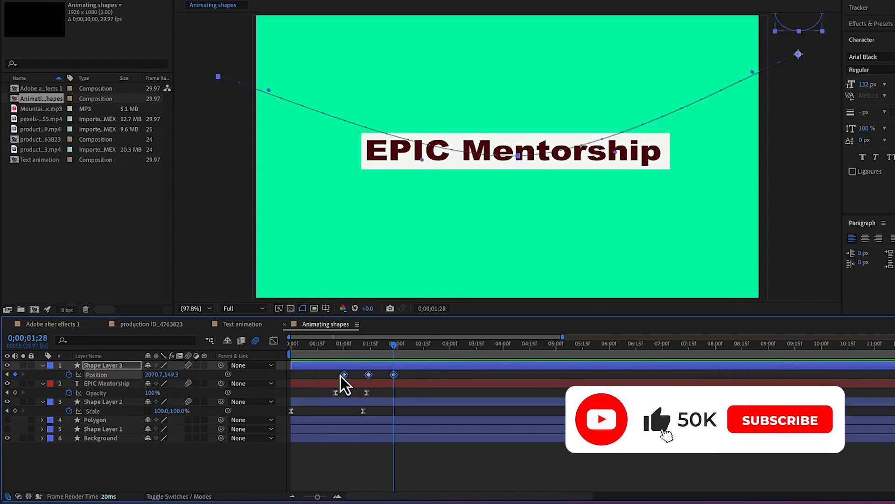
right_click(343, 378)
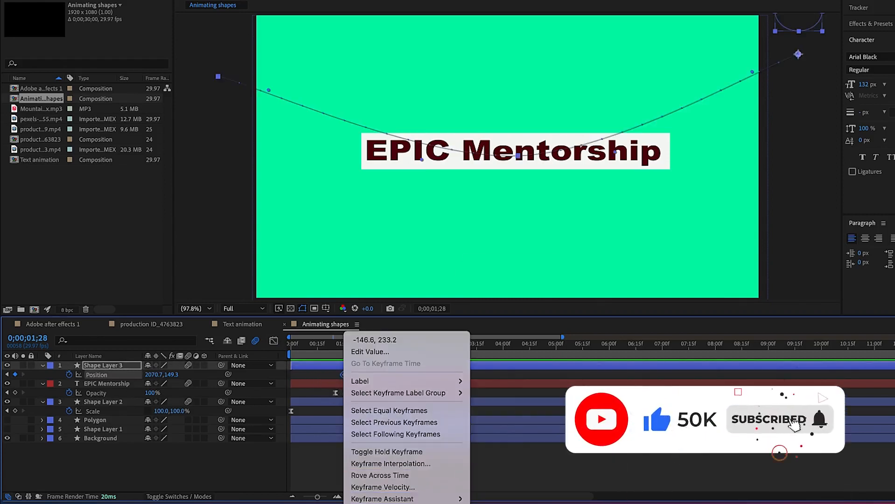
mouse_move(417, 499)
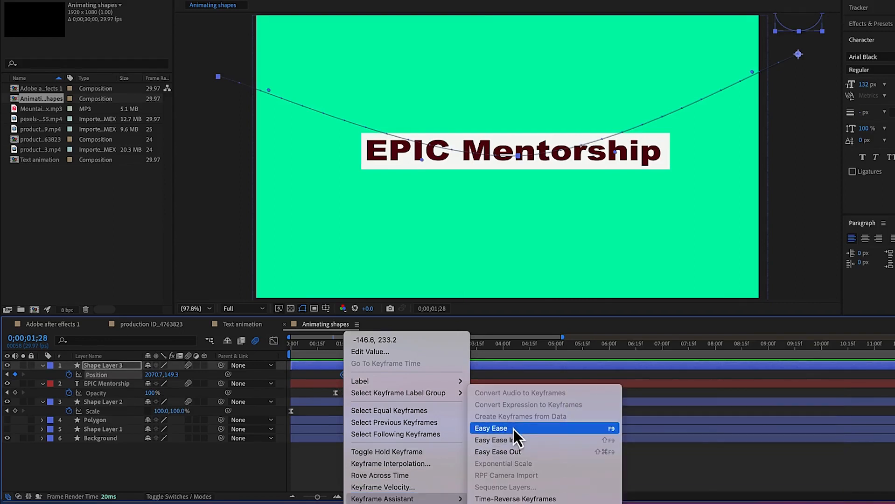
click(512, 429)
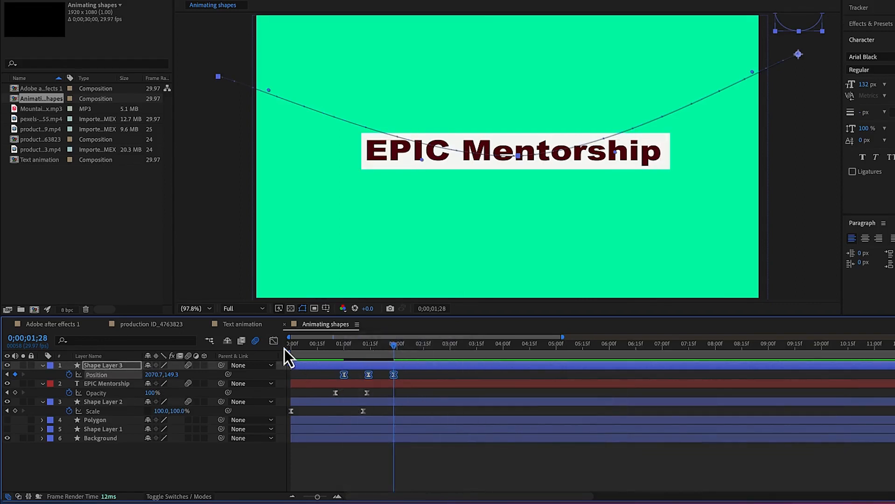
In Shape Layer 3's Position speed graph, raise the middle keyframe to nearly 4000 px/sec and lengthen its incoming handle
click(275, 342)
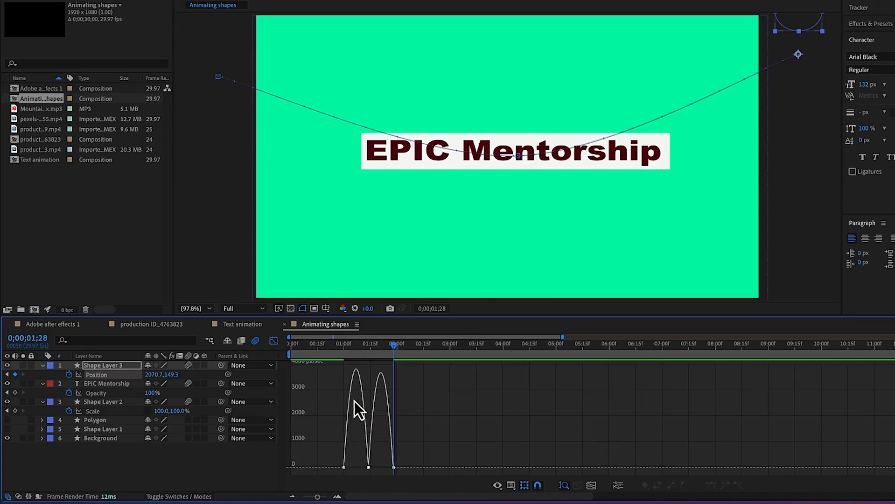
mouse_move(357, 370)
drag(395, 350, 396, 376)
click(368, 467)
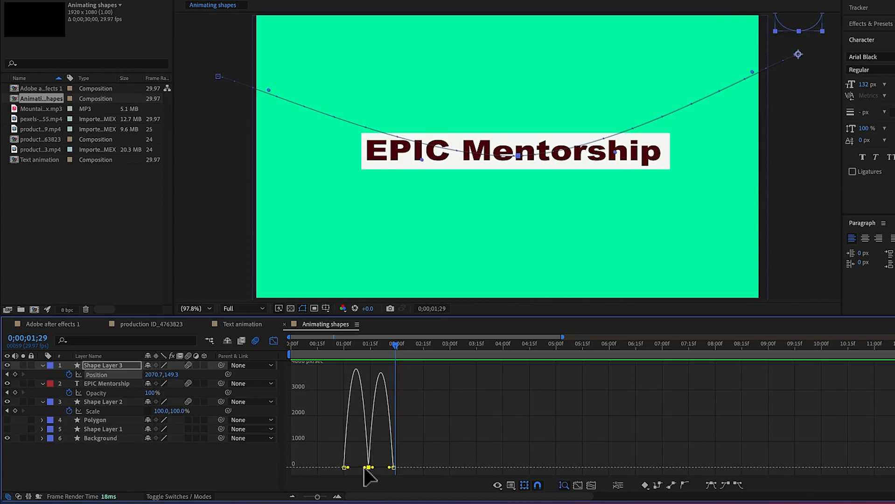
drag(367, 468, 374, 372)
drag(367, 469, 357, 372)
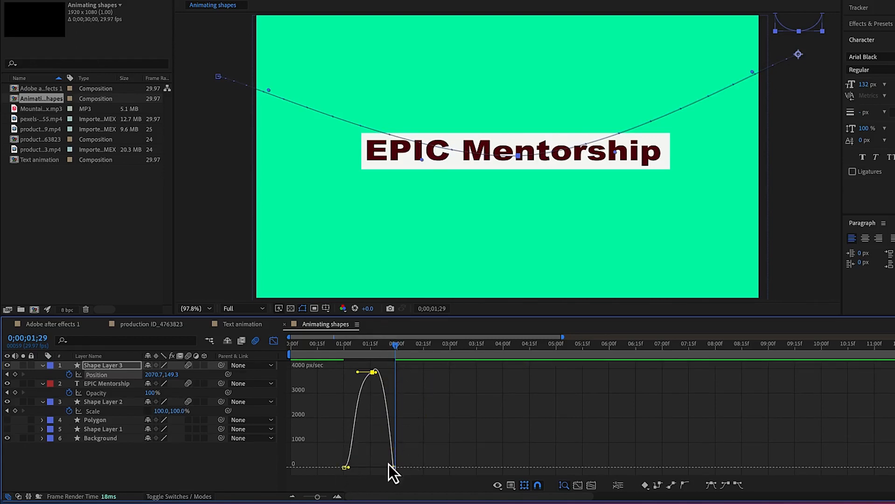
Play the animation from 0;00;00;25 and again from 0;00;00;04 to check the ellipse's new speed curve
drag(397, 345, 337, 358)
key(space)
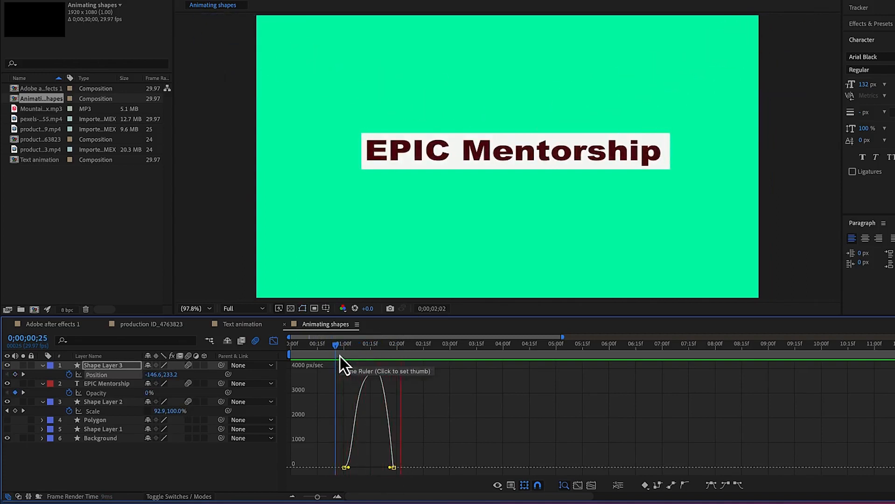
drag(419, 346, 297, 373)
key(space)
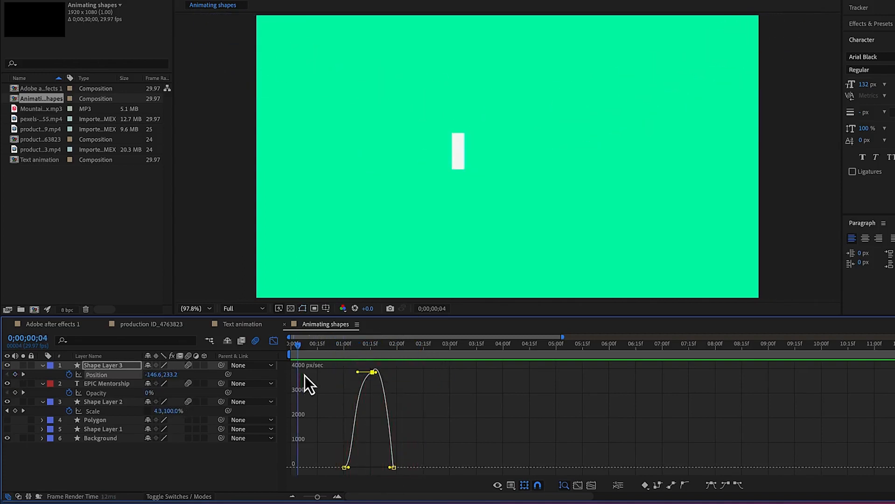
key(space)
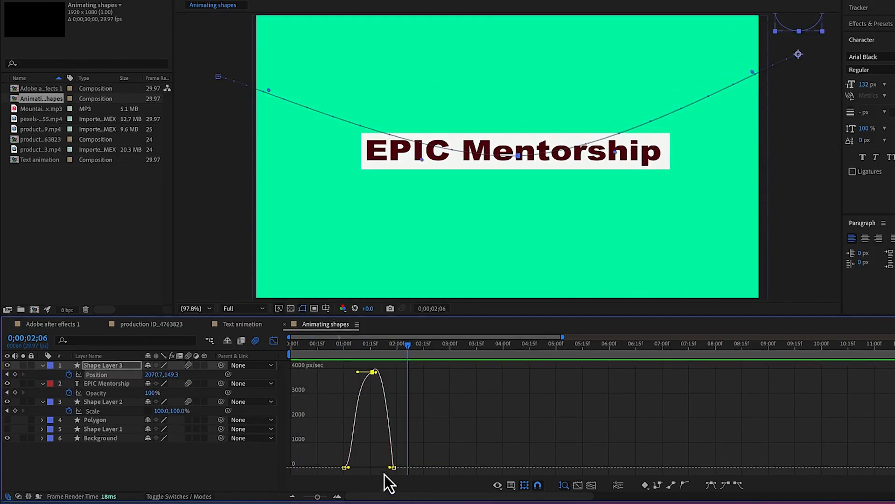
Lengthen the last Position keyframe's incoming handle, shift the middle keyframe slightly earlier in the speed graph, and preview from 0;00;00;26
drag(380, 463, 448, 484)
drag(391, 466, 365, 451)
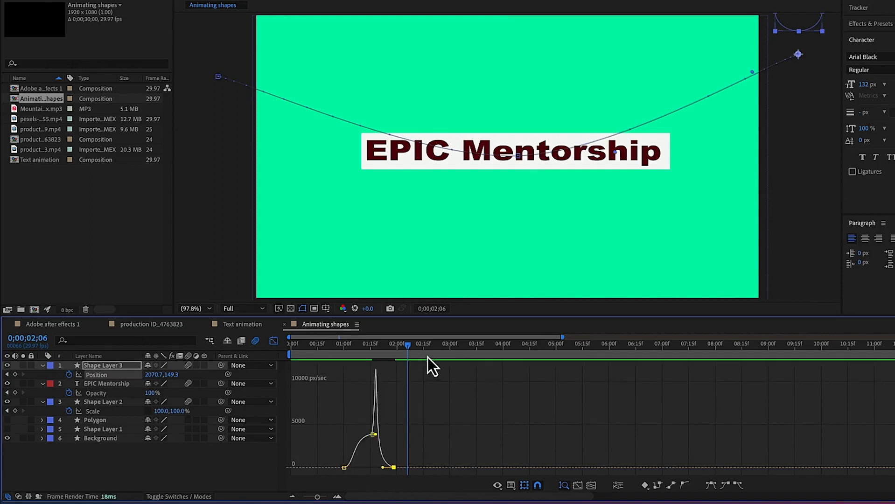
drag(405, 350, 421, 383)
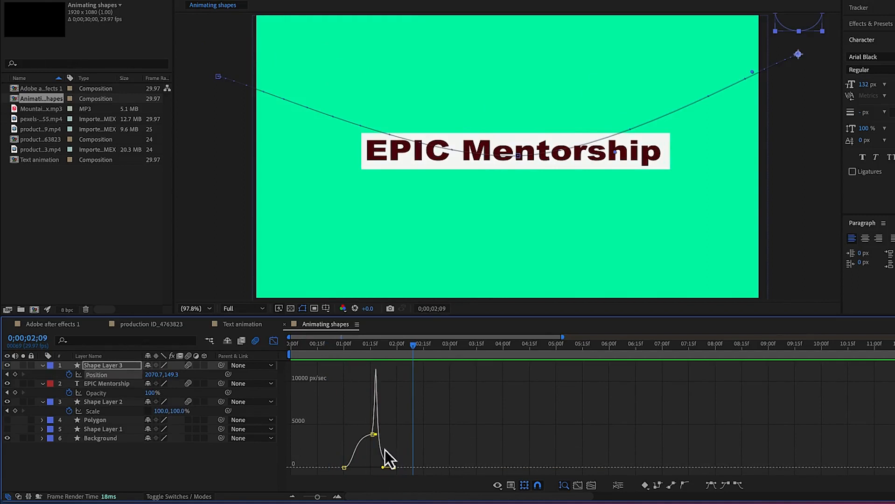
drag(373, 442, 369, 429)
drag(422, 362, 338, 368)
key(space)
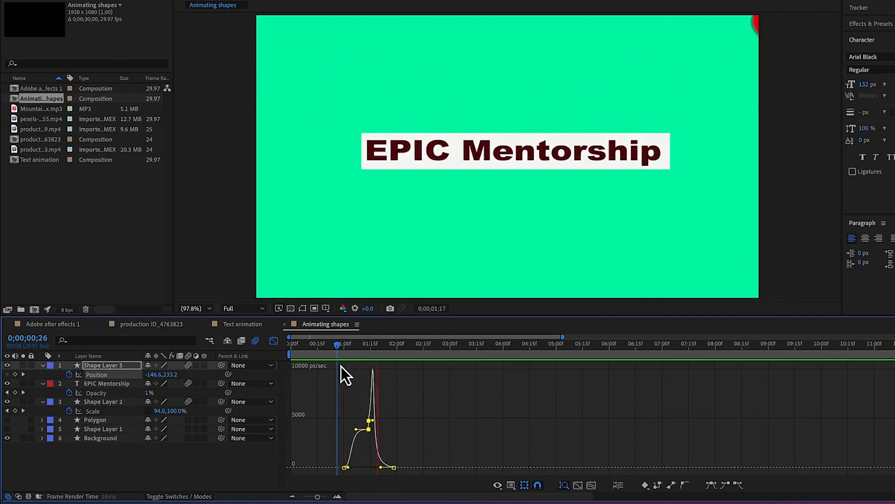
key(space)
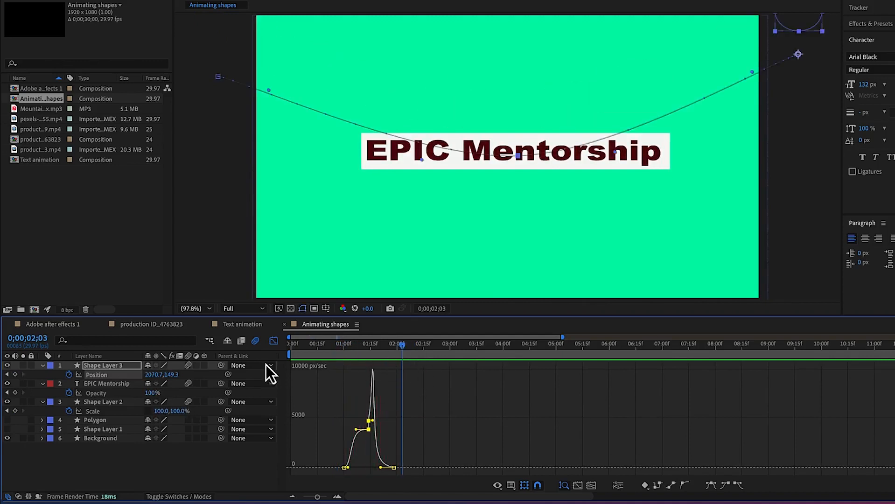
Close the graph view, shift all three of Shape Layer 3's Position keyframes about 8 frames earlier, and preview from the start
click(273, 341)
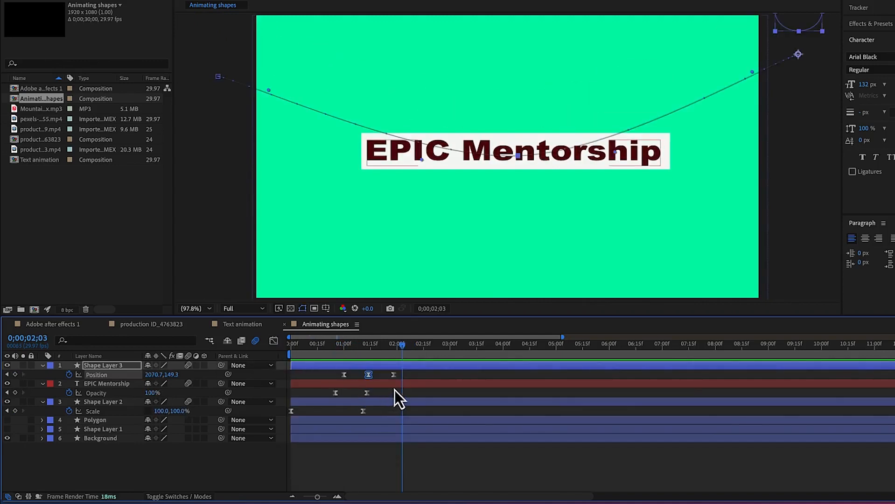
drag(410, 371, 355, 377)
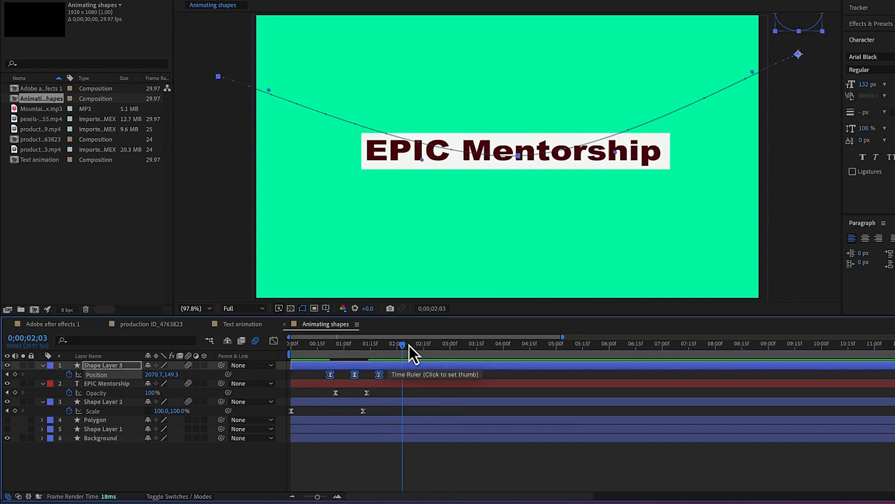
key(Home)
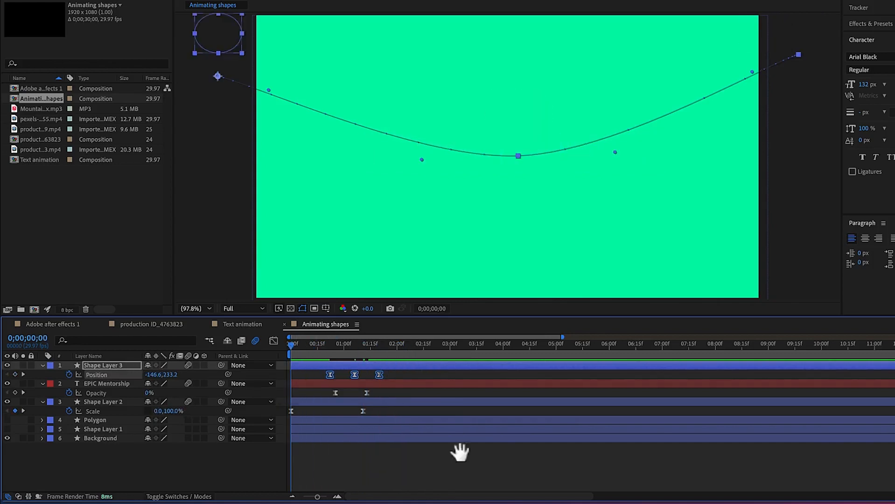
key(space)
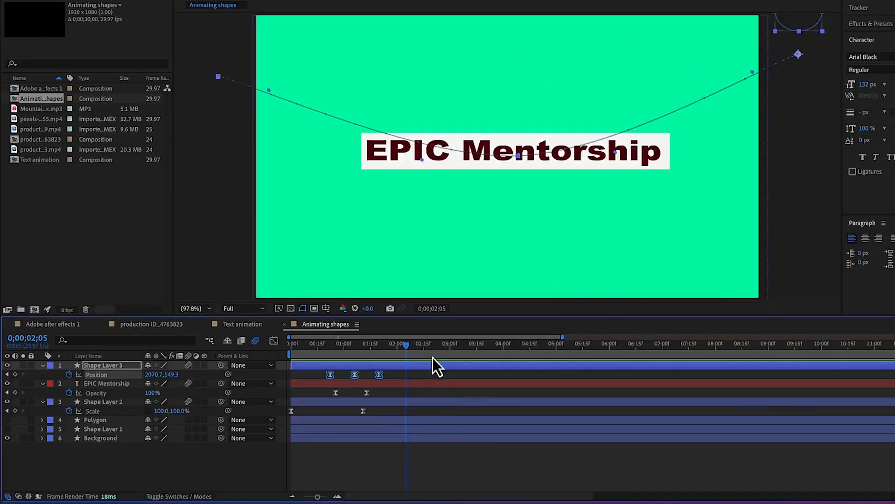
Replay the complete shape and title animation from 0;00;00;00 with all layers deselected
key(Home)
key(space)
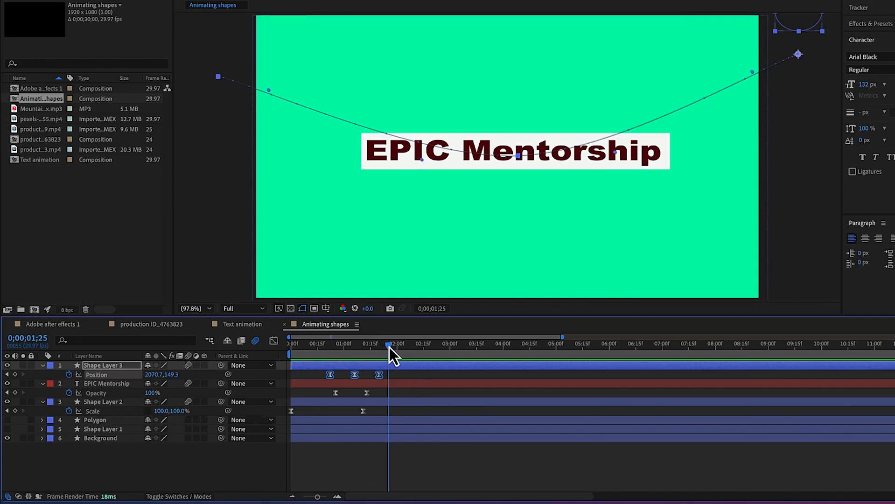
drag(387, 348, 256, 349)
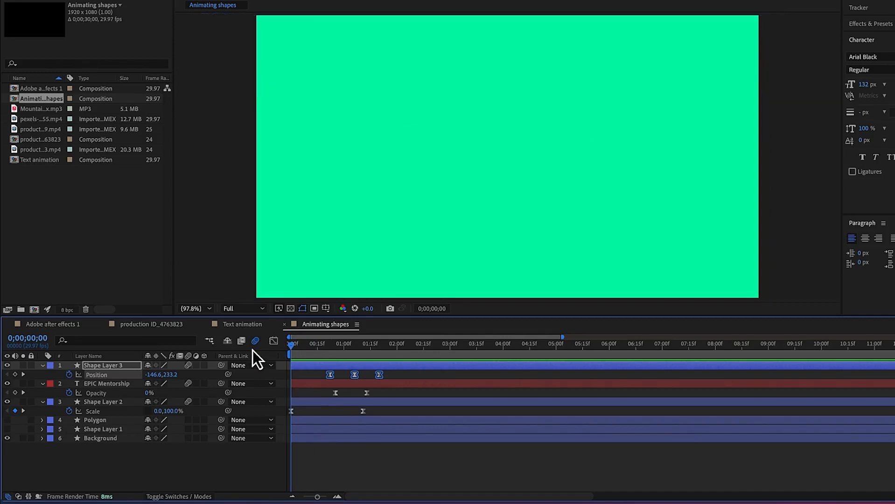
key(space)
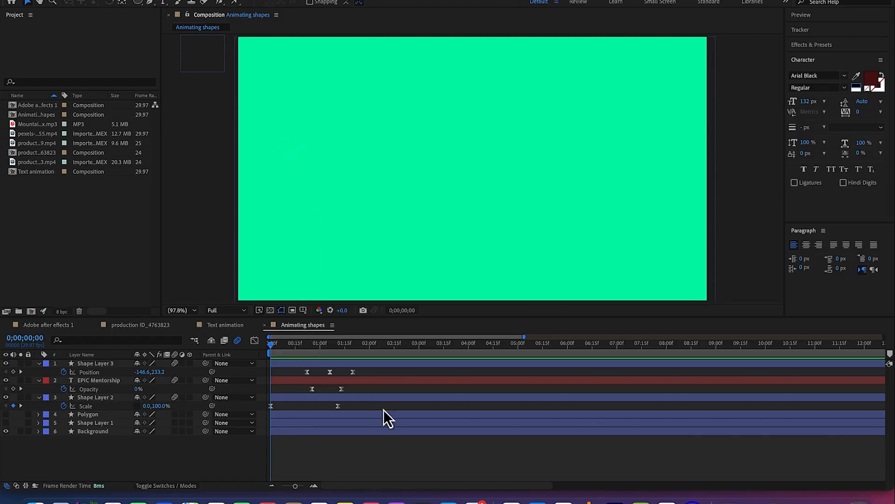
click(386, 445)
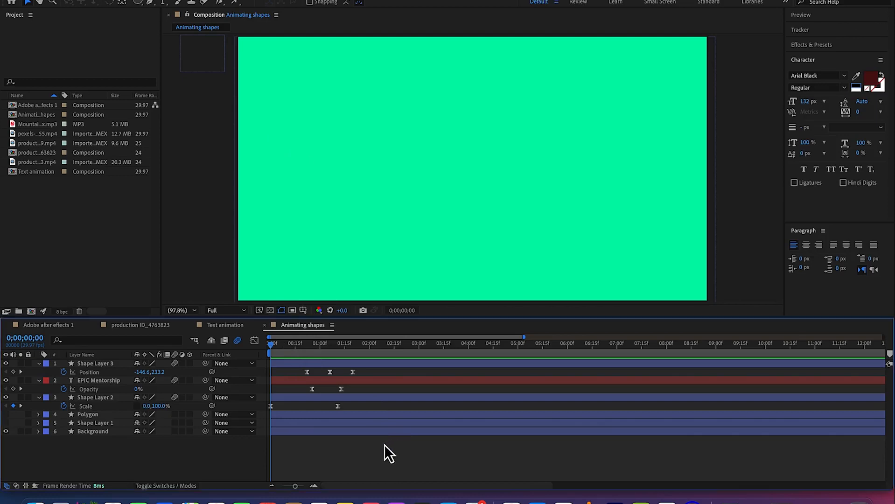
key(space)
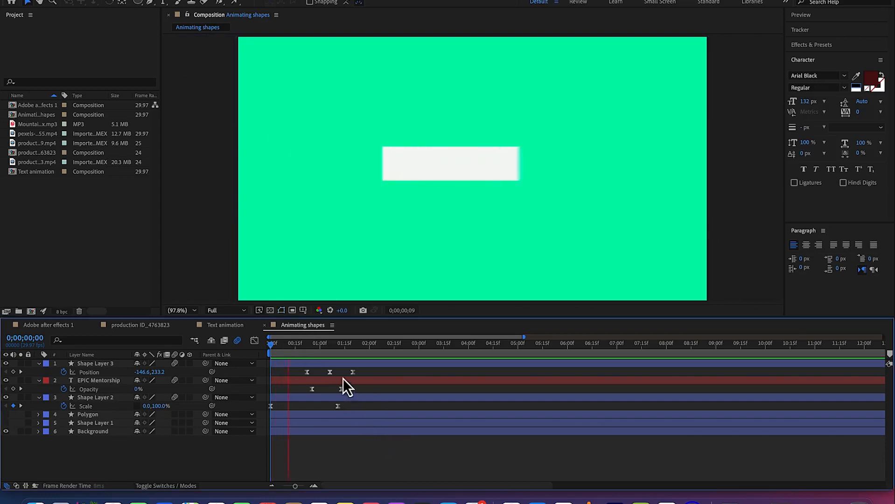
Replay the shape and title animation from 0;00;00;00 over the green background
key(space)
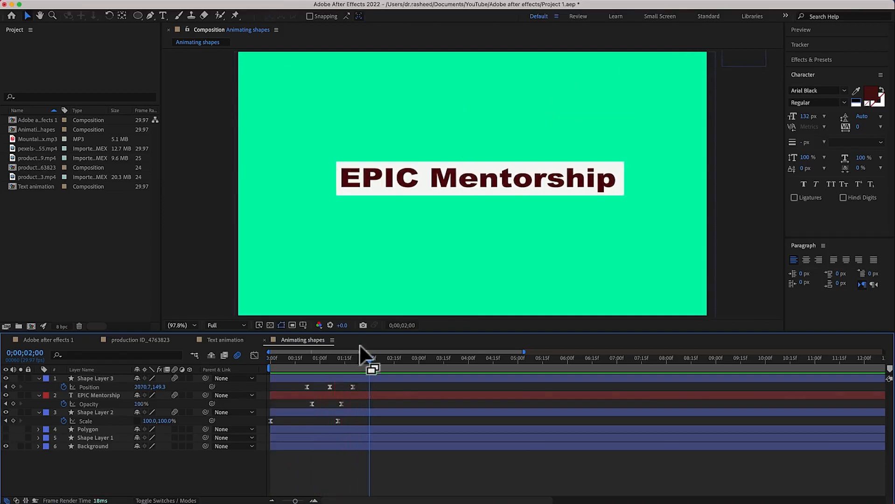
drag(369, 360, 262, 369)
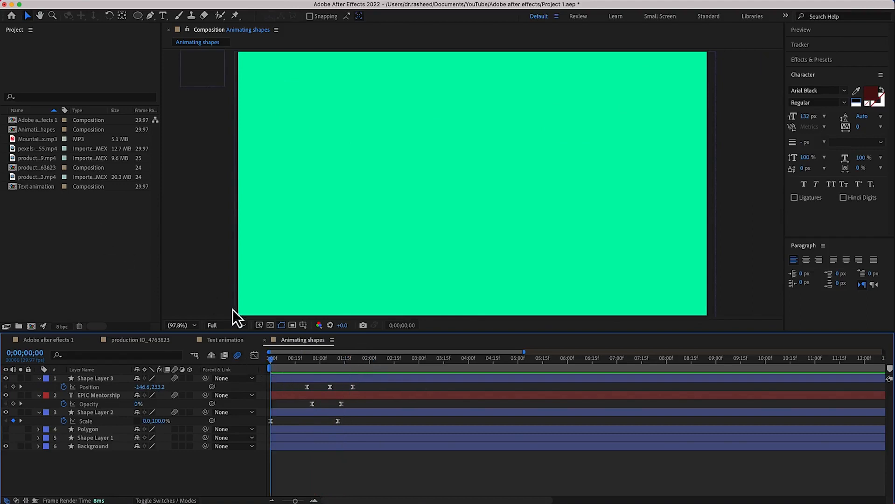
key(space)
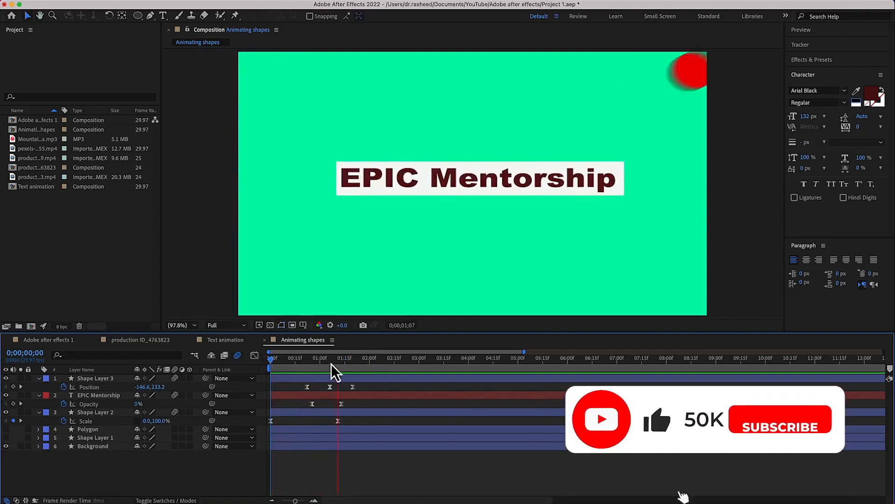
key(space)
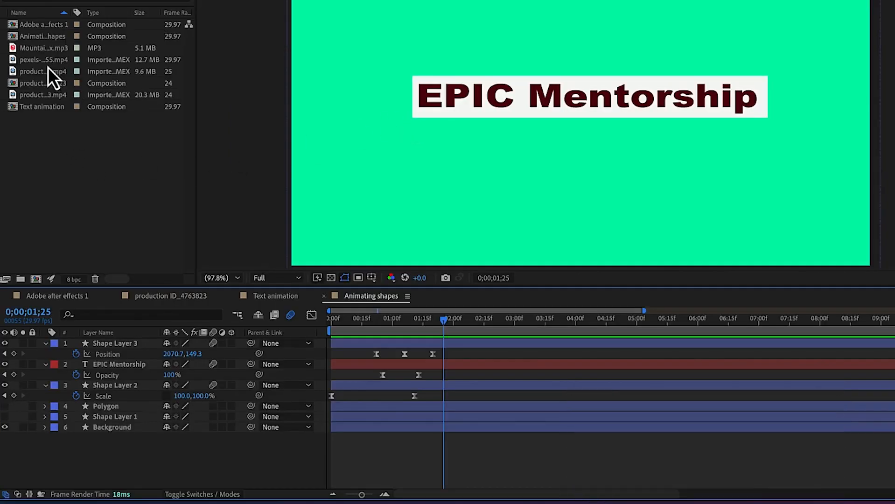
Add the hikers video ending in 3823.mp4 to the Animating shapes composition and place its layer directly above the Background layer
click(43, 97)
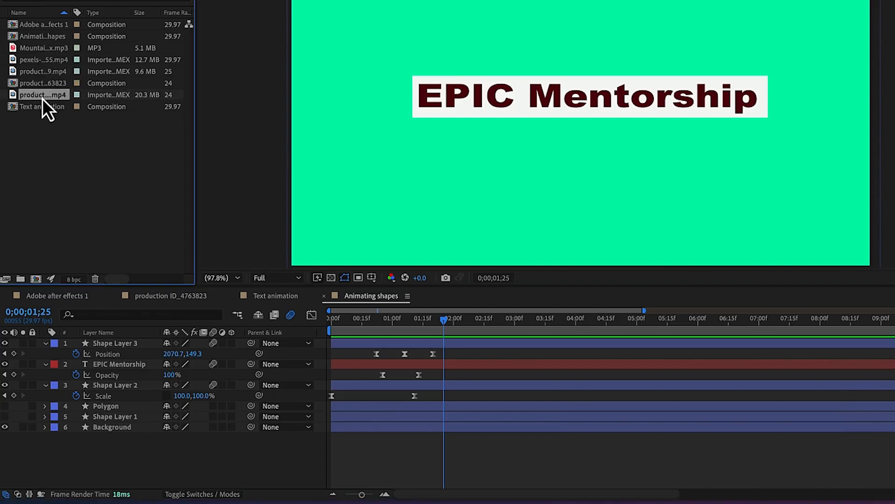
drag(44, 103, 565, 118)
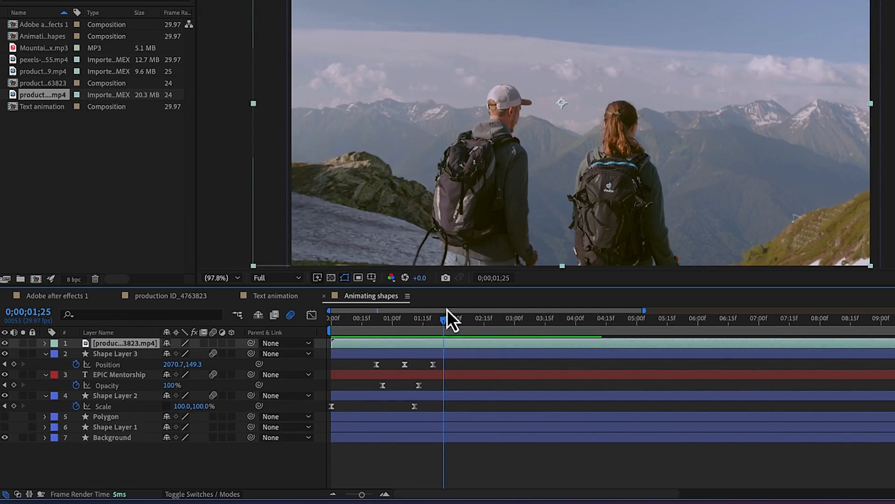
mouse_move(444, 324)
mouse_down()
mouse_move(332, 325)
mouse_move(458, 326)
mouse_up()
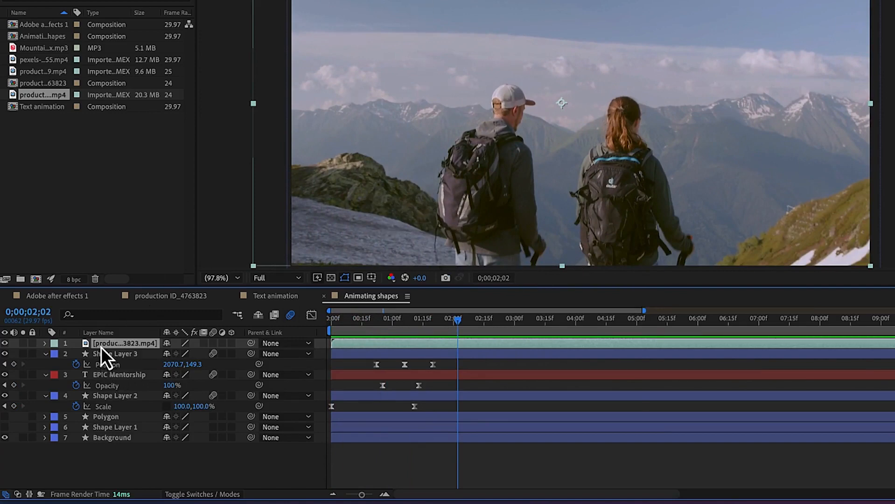
drag(100, 350, 107, 427)
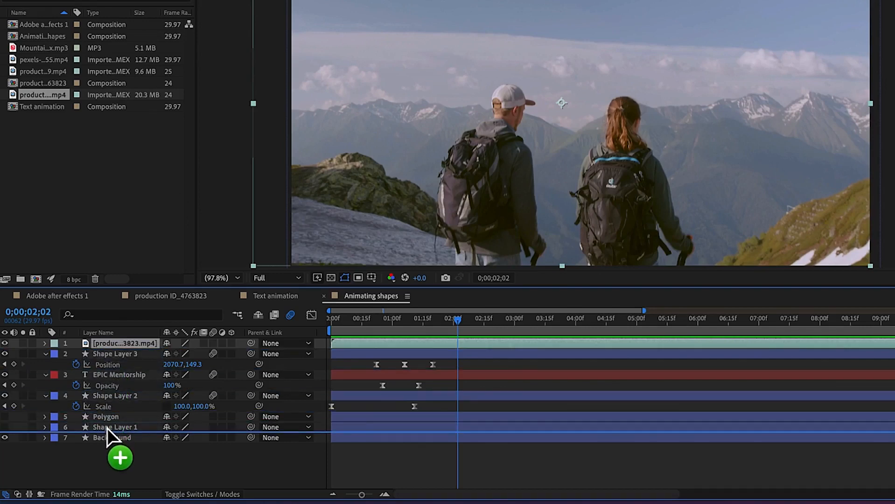
drag(107, 427, 108, 427)
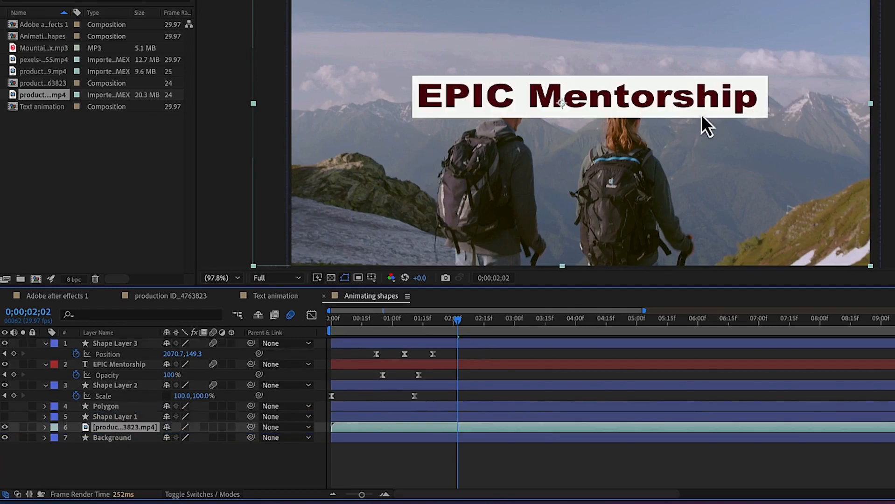
Preview the title and ellipse animation over the hikers footage twice from 0;00;00;00
drag(456, 322, 310, 344)
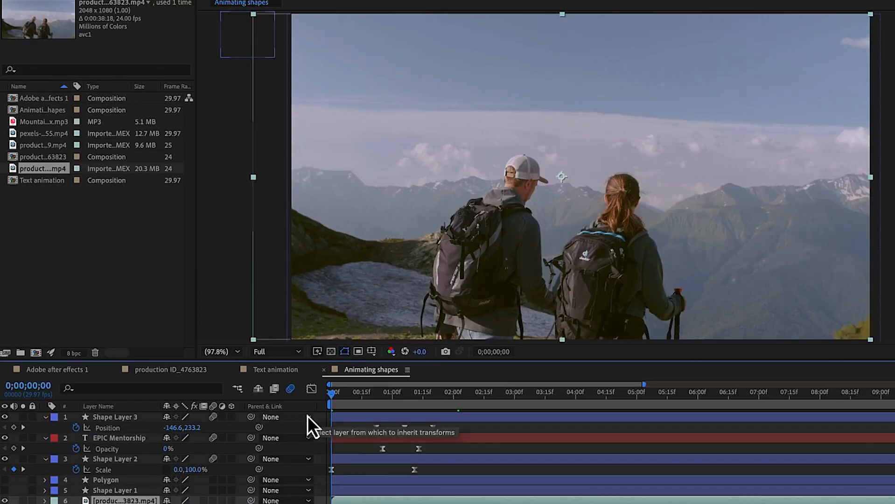
key(space)
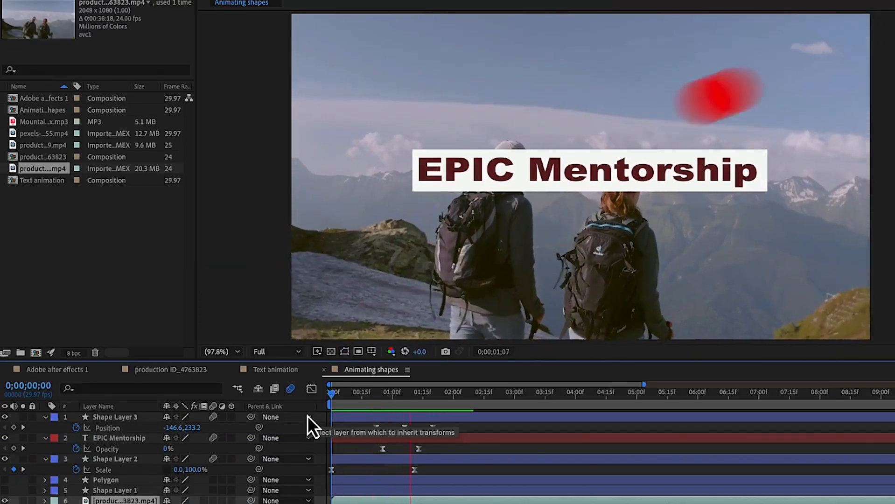
key(space)
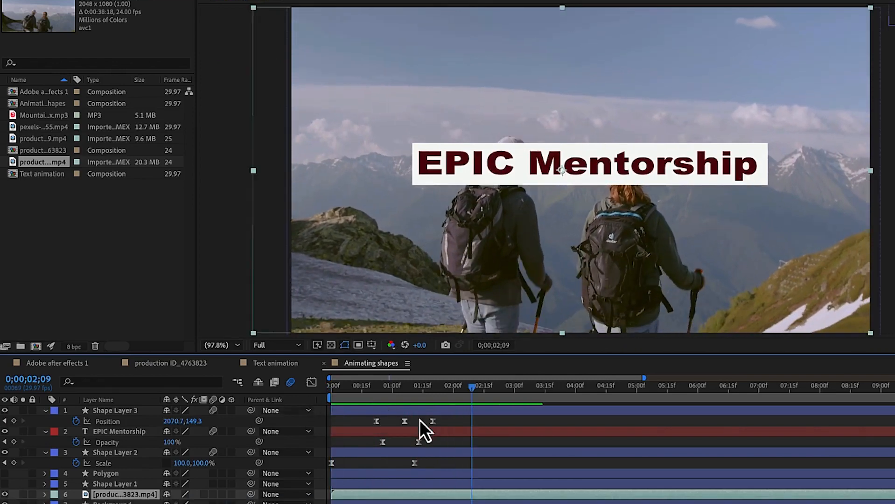
drag(473, 388, 408, 387)
key(Home)
key(space)
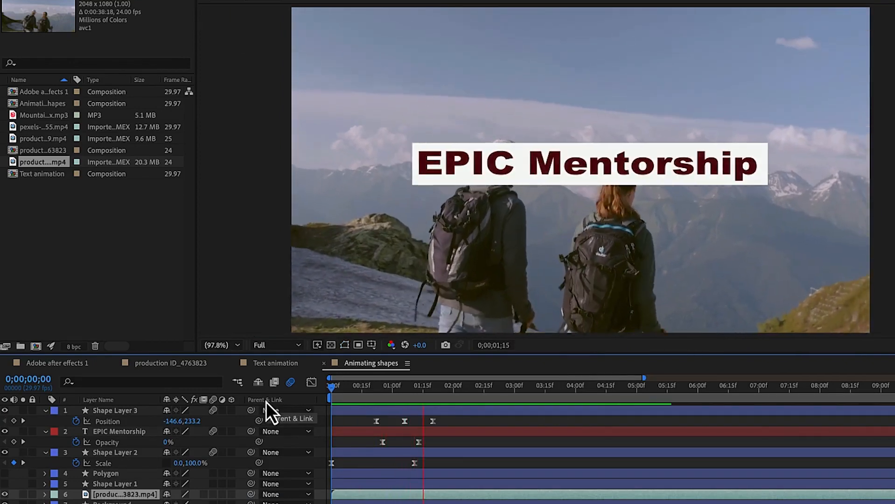
key(space)
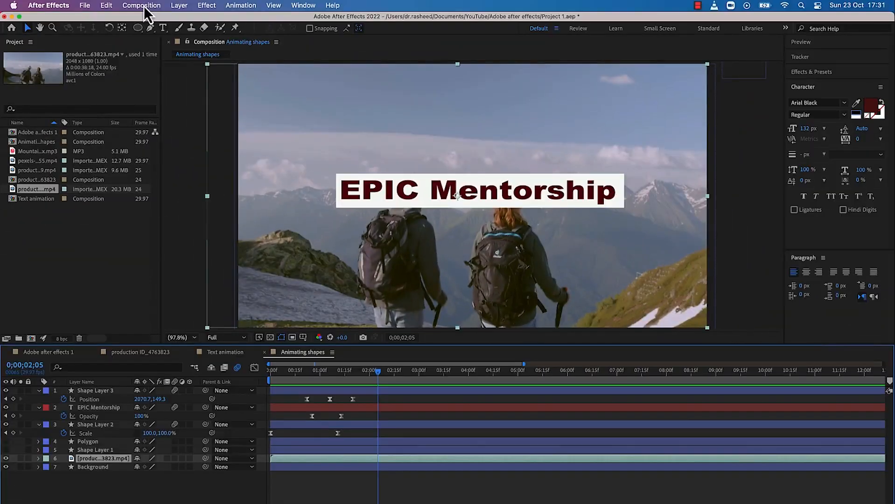
Add the Animating shapes composition to the Render Queue
click(143, 5)
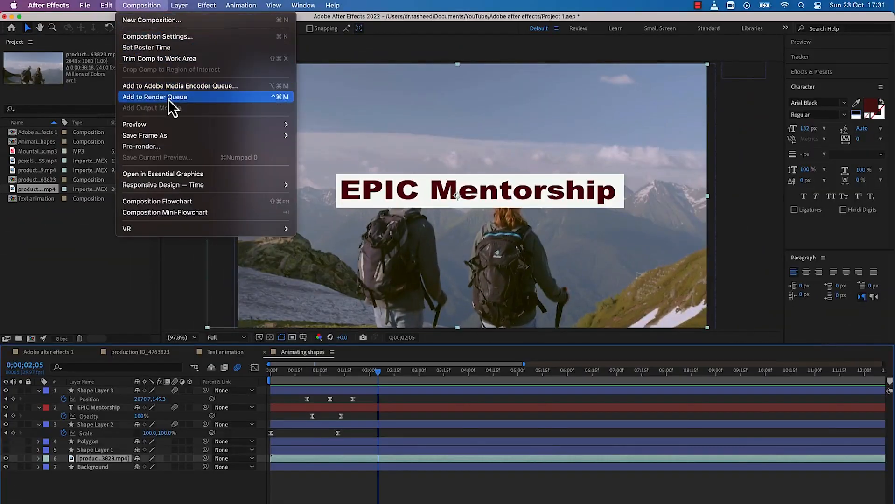
click(169, 99)
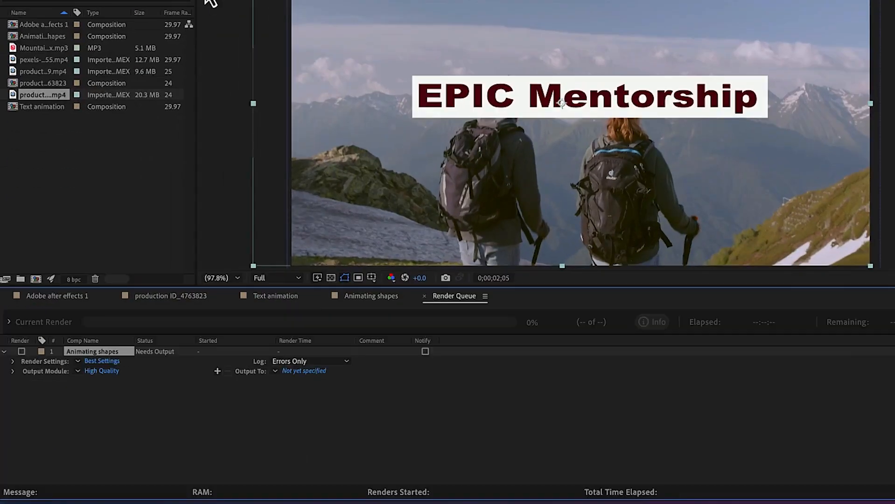
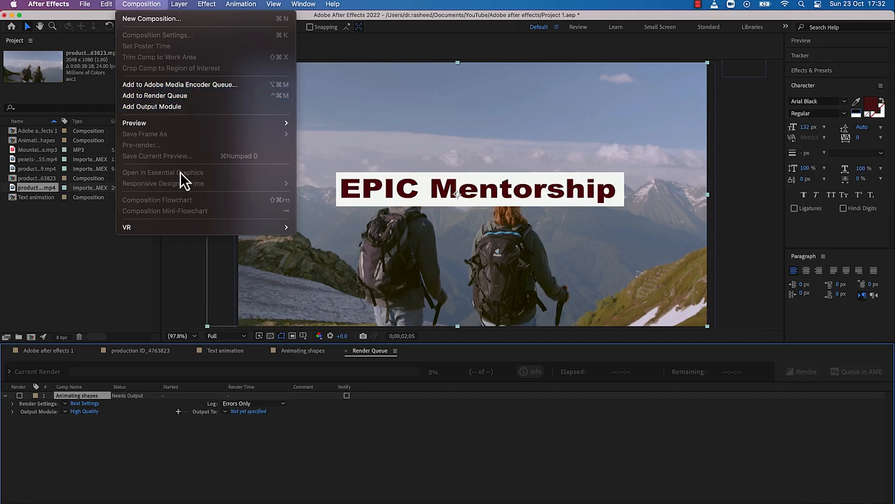
Add the Animating shapes composition to the Adobe Media Encoder queue and open its export settings
click(185, 86)
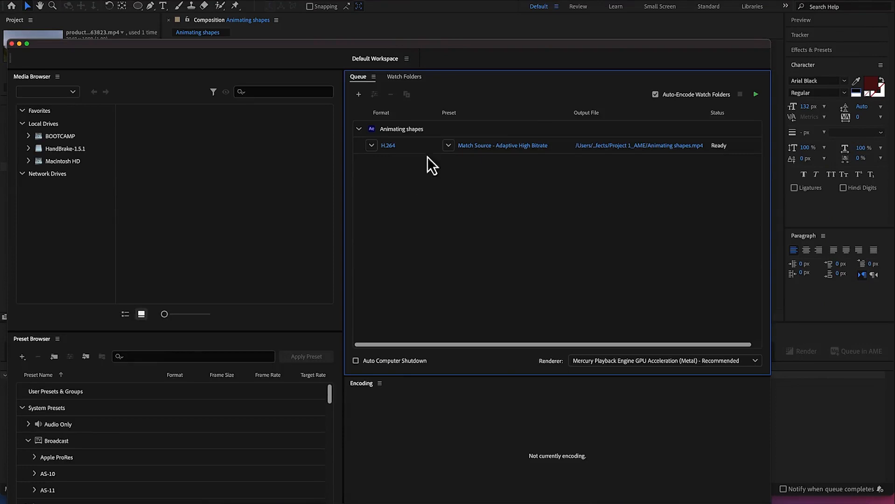
drag(444, 46, 457, 22)
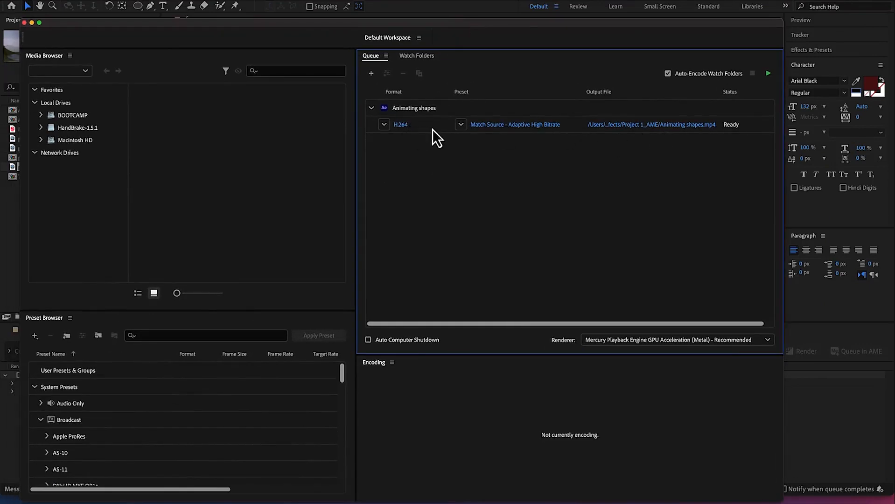
click(403, 125)
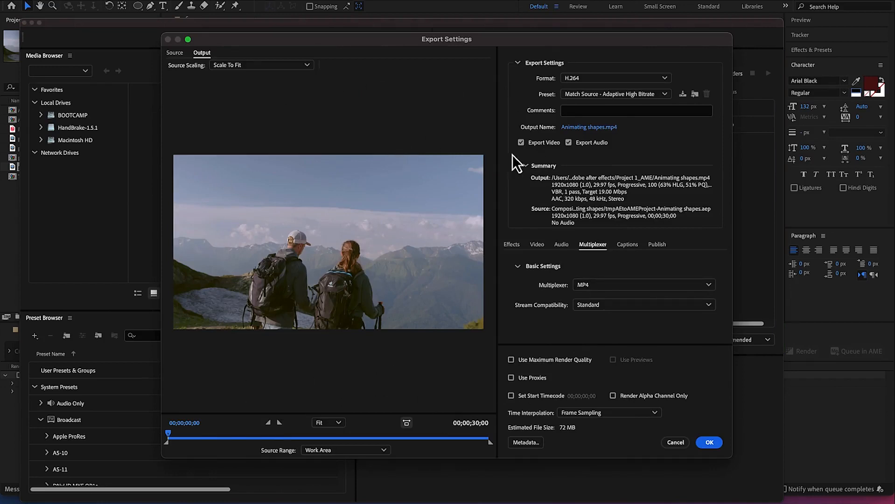
Choose H.264 as the export format and keep the Match Source - Adaptive High Bitrate preset
click(643, 80)
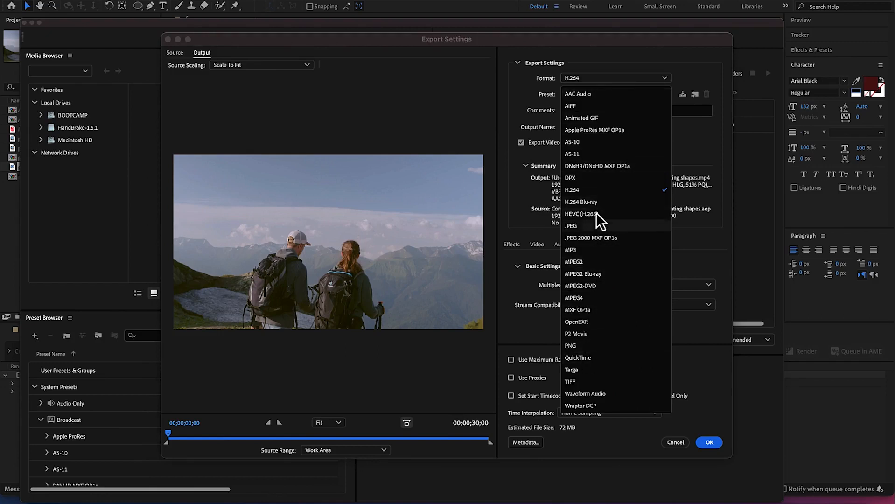
click(591, 193)
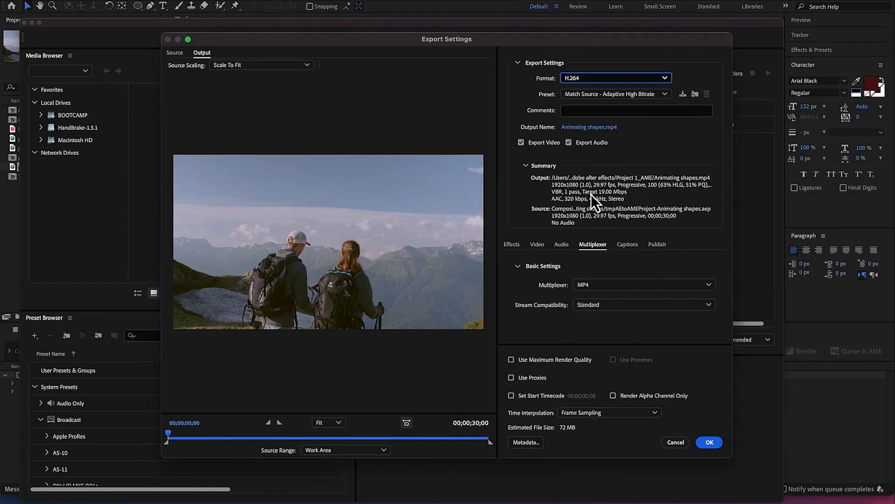
click(665, 96)
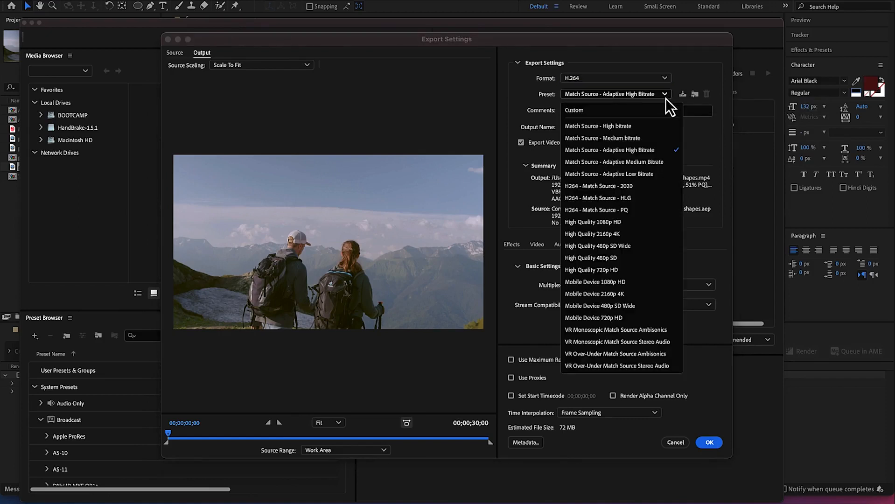
click(665, 95)
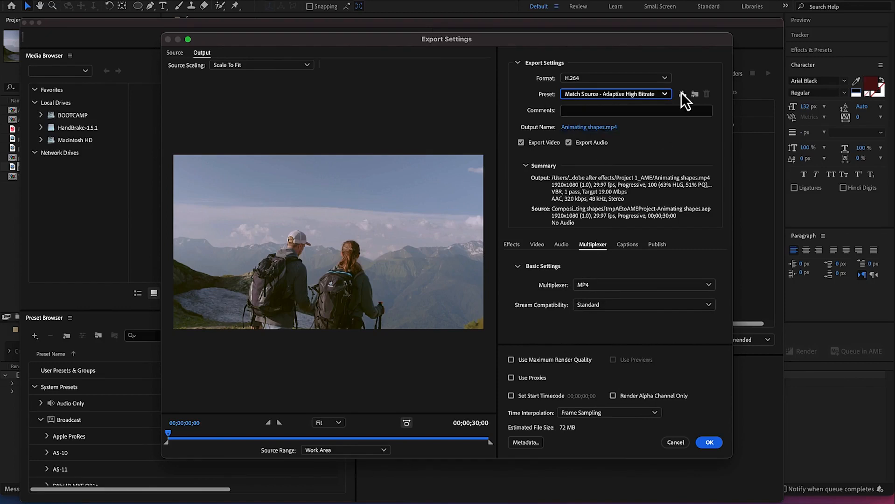
Set the export's output location to the Adobe after effects folder inside Documents > YouTube
click(590, 128)
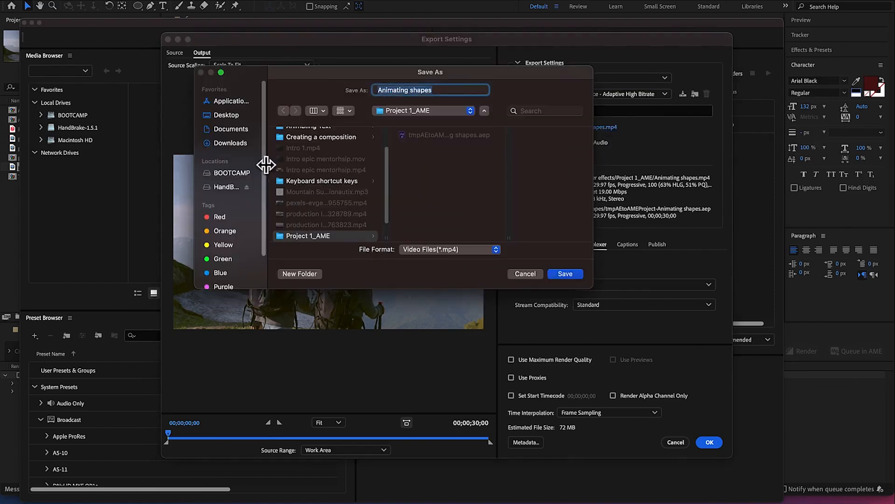
click(243, 146)
click(241, 128)
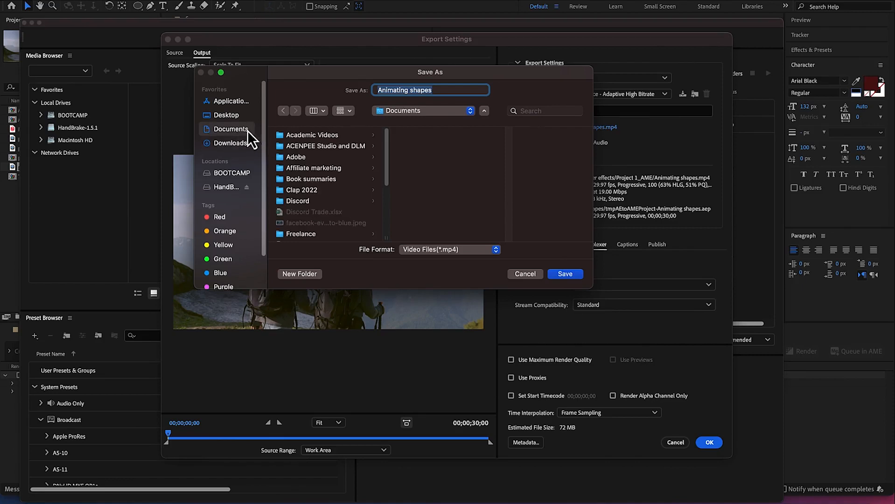
scroll(313, 194, down, 10)
click(311, 220)
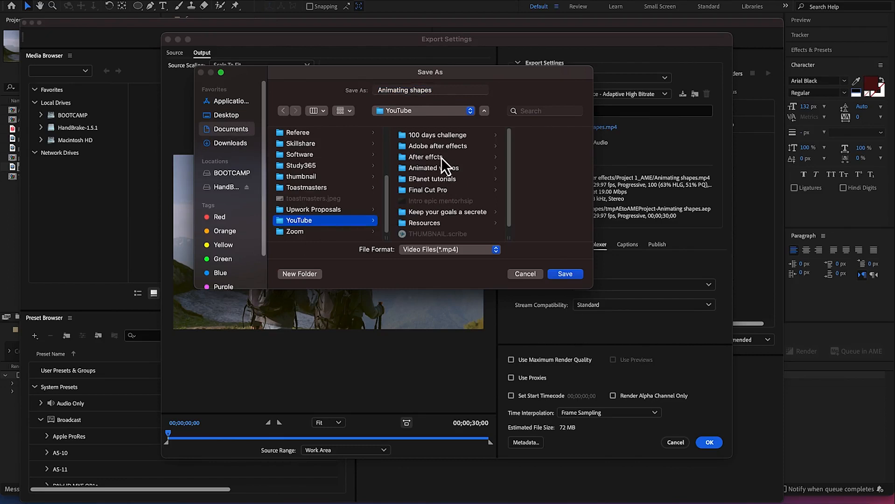
click(442, 147)
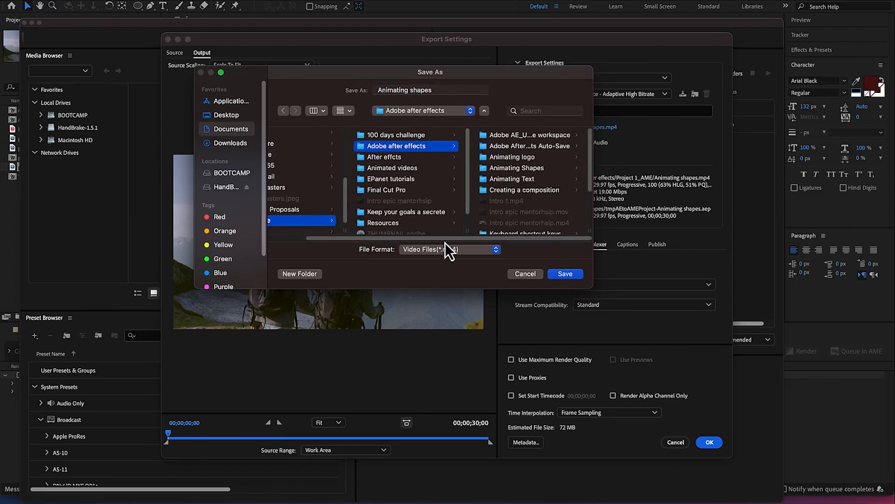
Create a folder named Exporting in MP4 inside the Adobe after effects folder
click(294, 274)
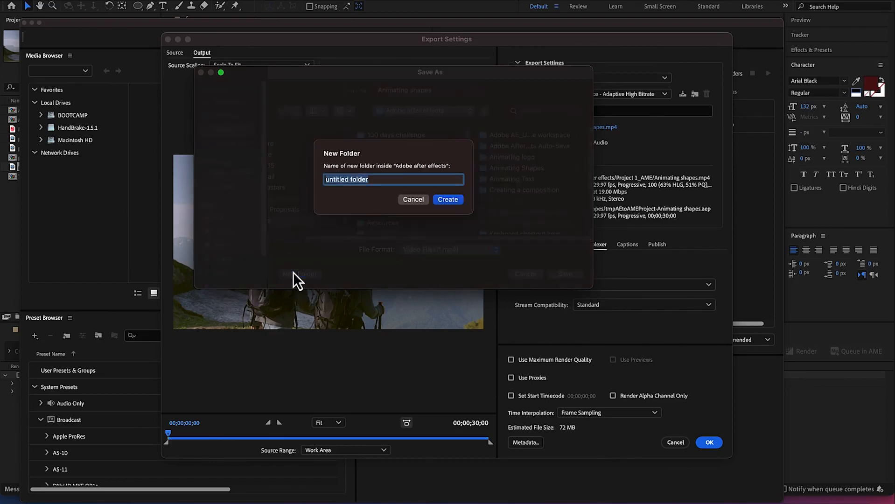
text(E)
key(BackSpace)
text(Exporting in MP4)
key(BackSpace)
text($)
key(BackSpace)
text(4)
click(447, 200)
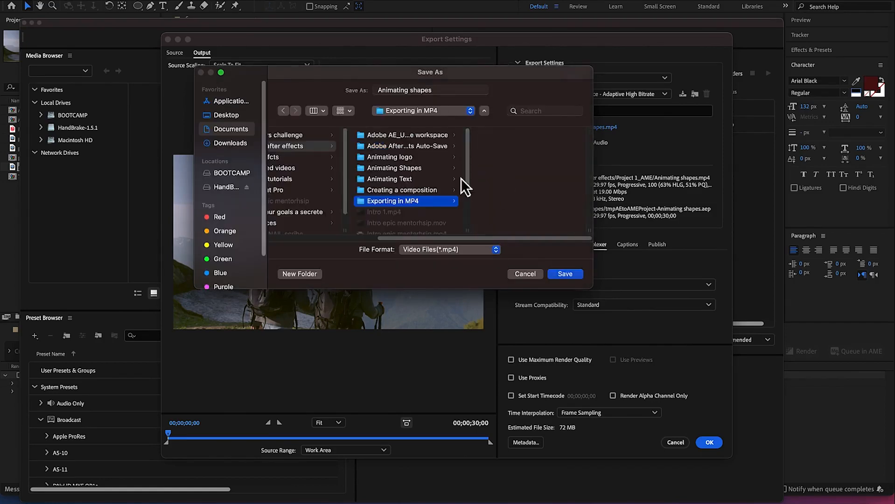
Name the output file Exporting in MP4 and save it to the Exporting in MP4 folder
click(426, 89)
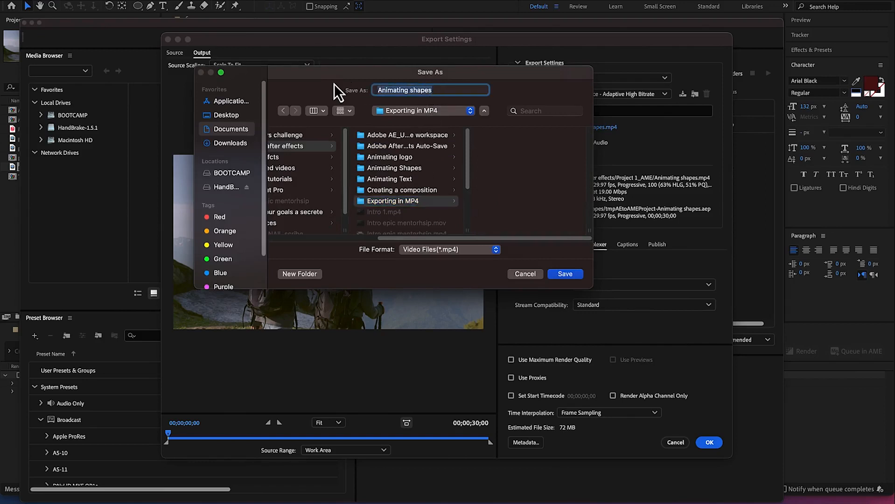
text(Exporting in MP4)
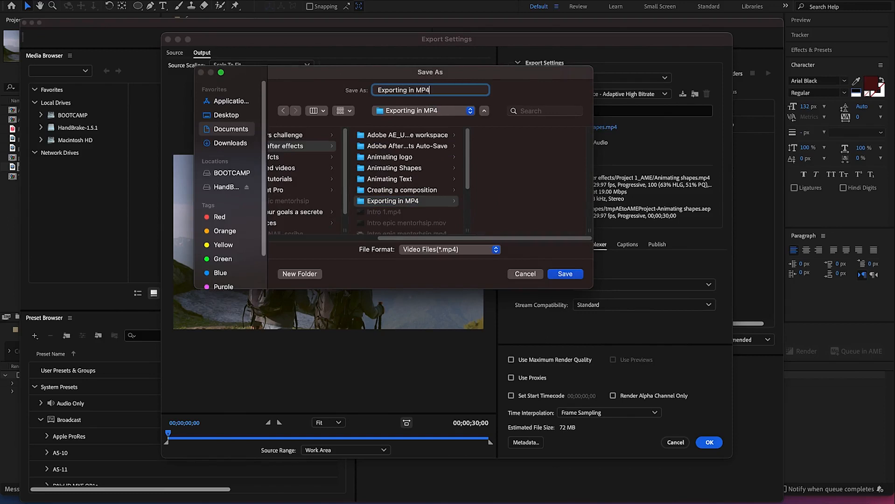
click(562, 275)
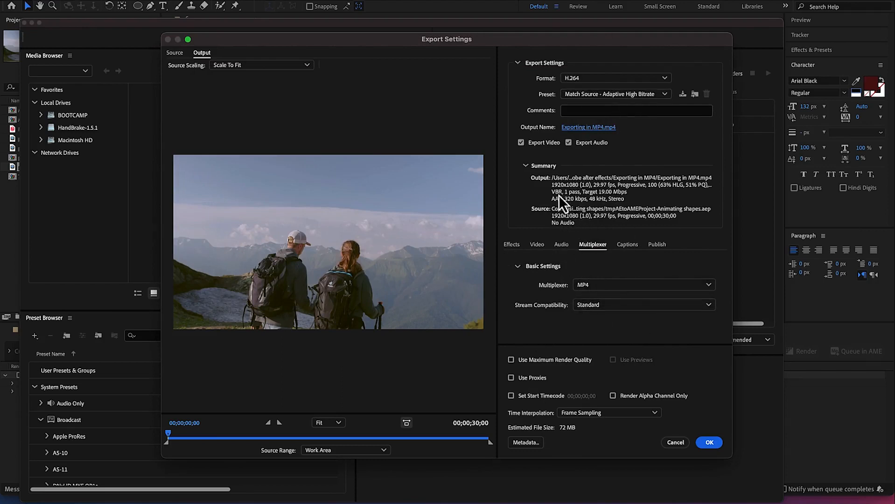
Review the video export settings through to the VR Video options and accept the export settings
click(538, 245)
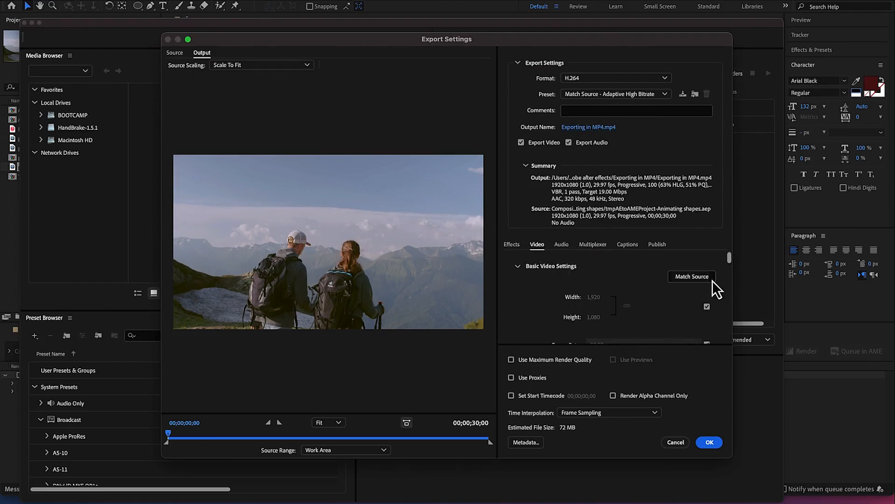
drag(730, 259, 729, 335)
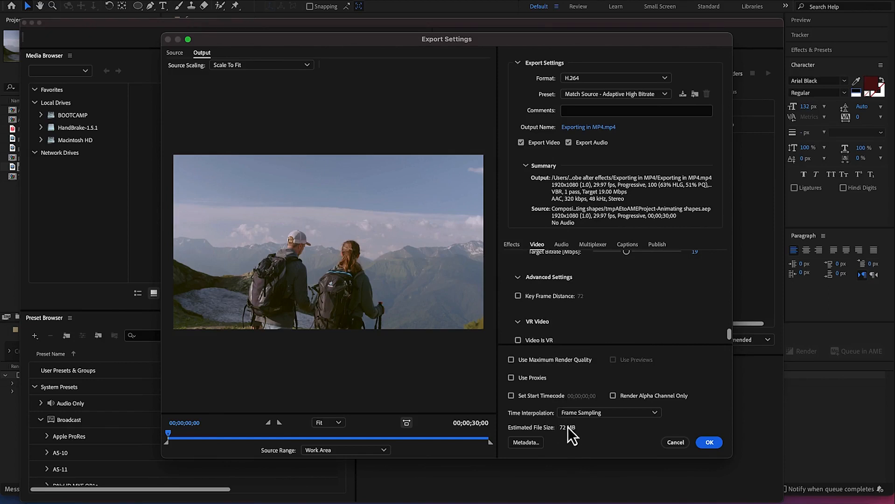
click(710, 442)
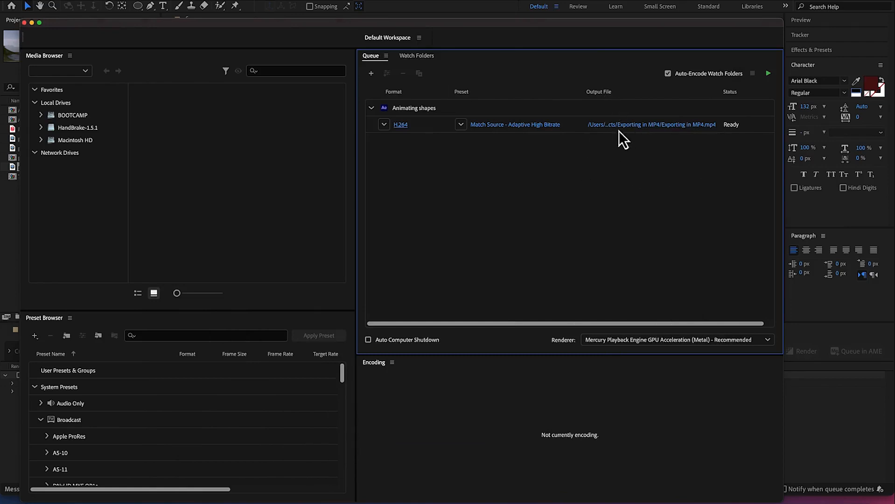
Check the queued item's output location, then start encoding the queue and minimize Media Encoder
click(655, 128)
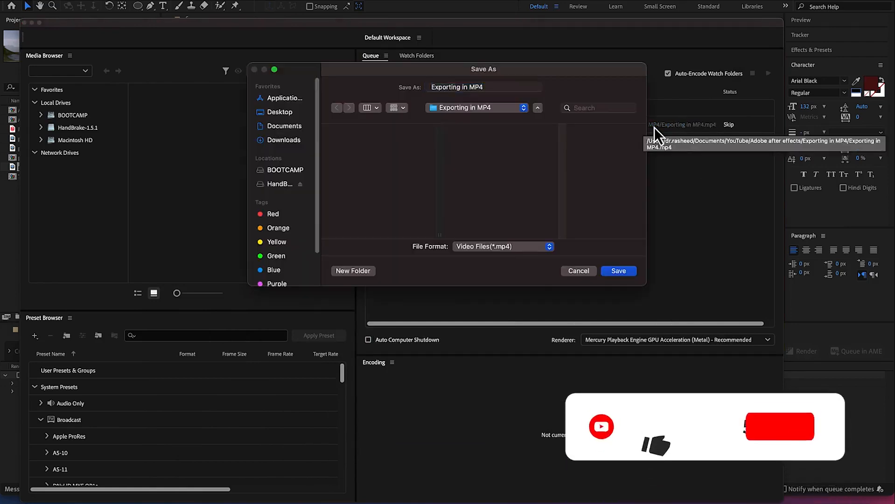
click(578, 271)
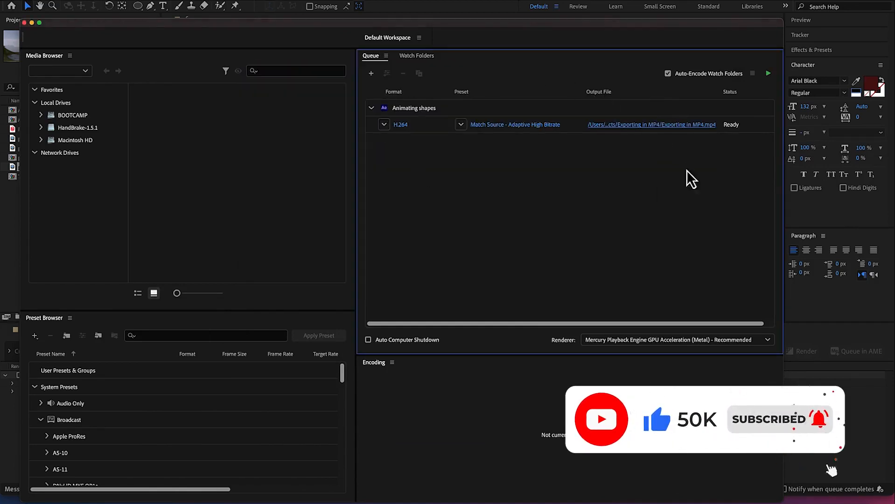
click(769, 75)
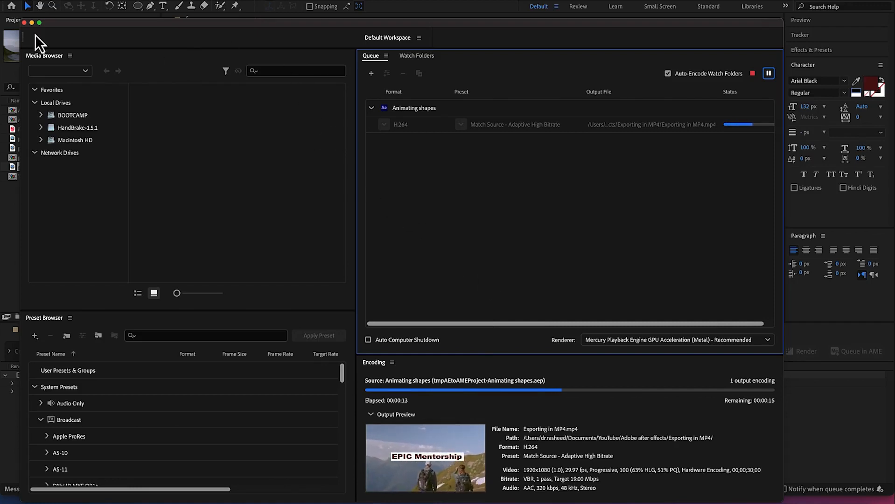
click(32, 22)
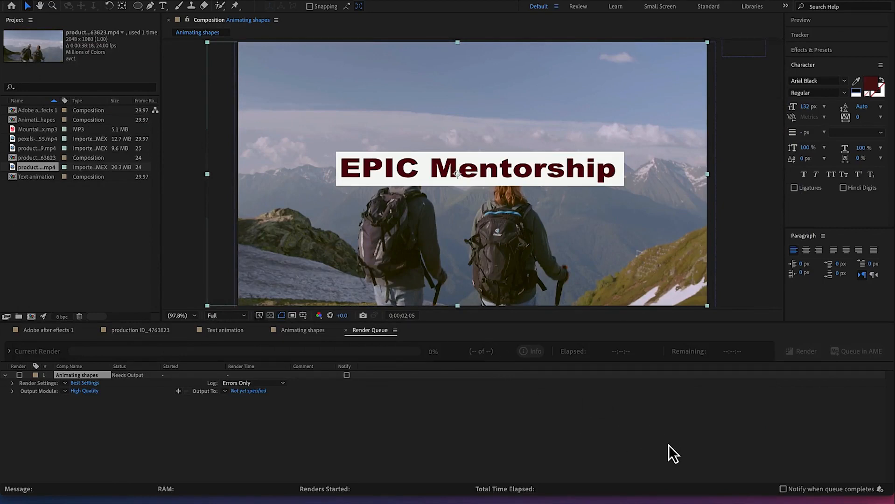
Restore Media Encoder, reveal the exported Exporting in MP4.mp4 in its folder, and close the Finder windows
click(682, 499)
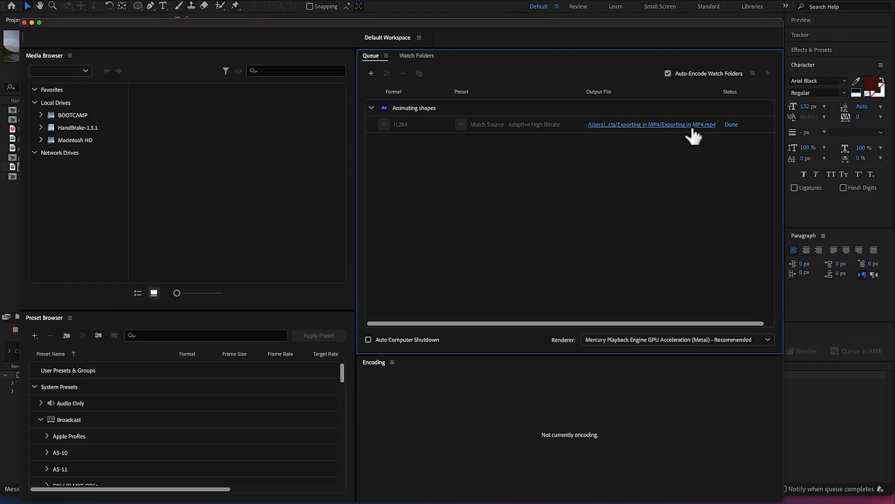
click(675, 123)
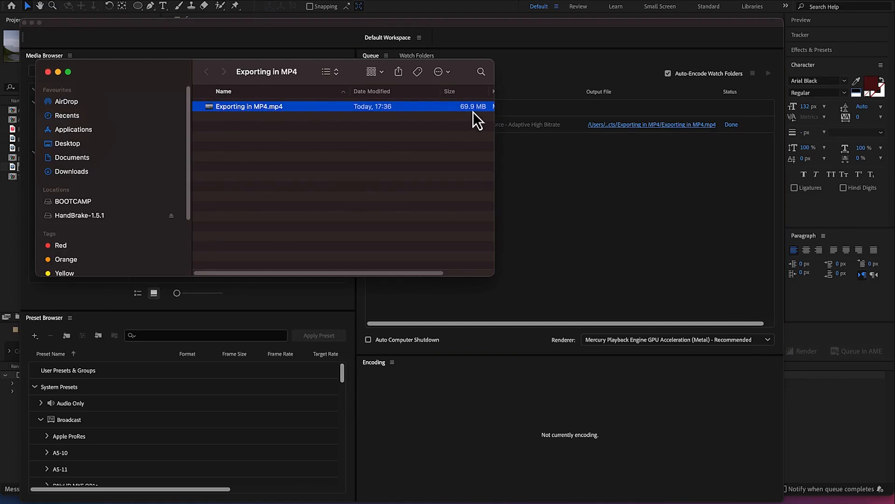
click(58, 72)
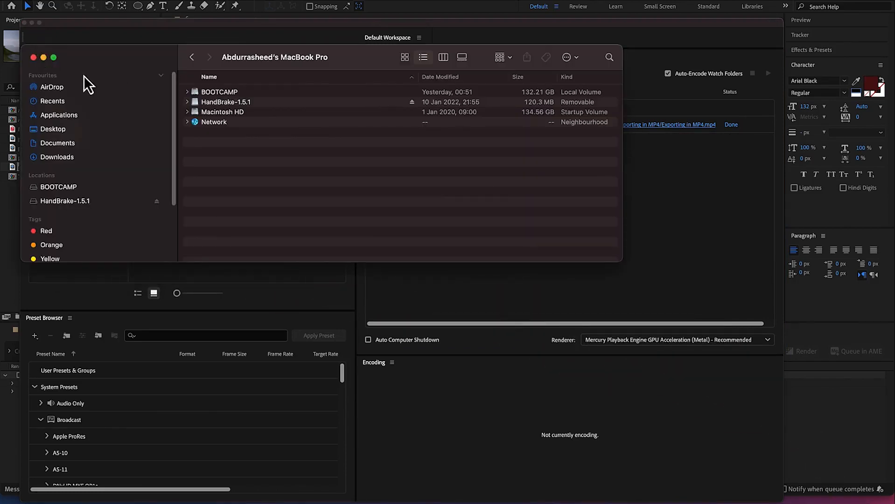
click(35, 59)
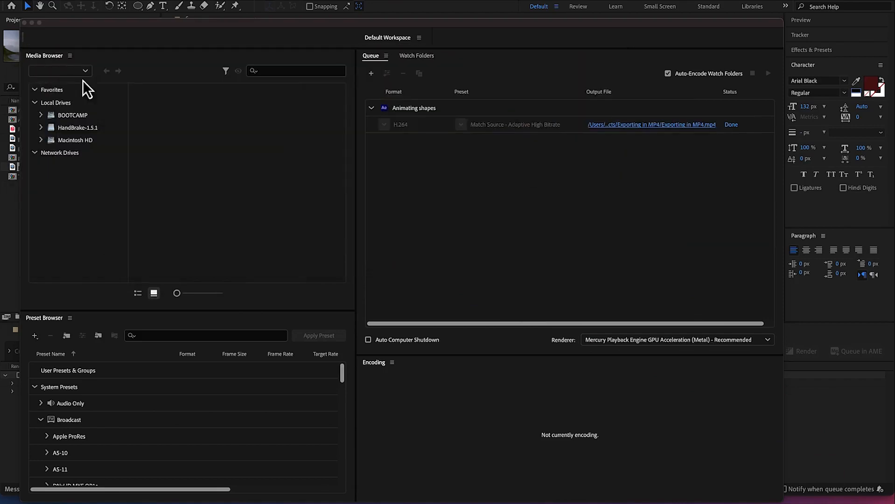
Close Adobe Media Encoder and return to the After Effects project
click(25, 22)
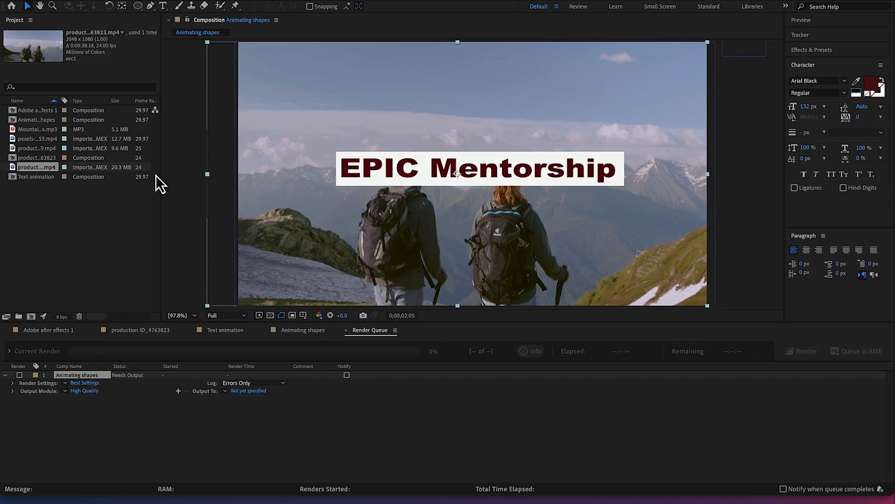
click(113, 252)
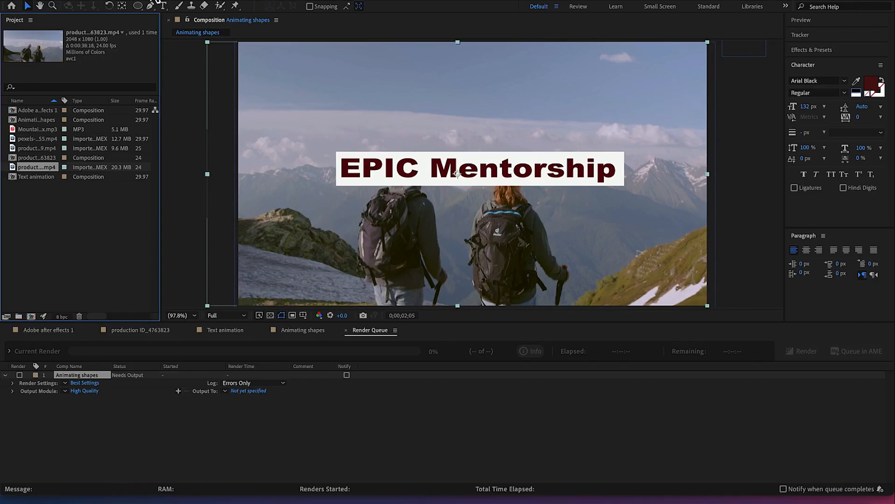
click(149, 7)
Open the render item's output destination and create a folder named Export raw inside Adobe after effects
click(246, 394)
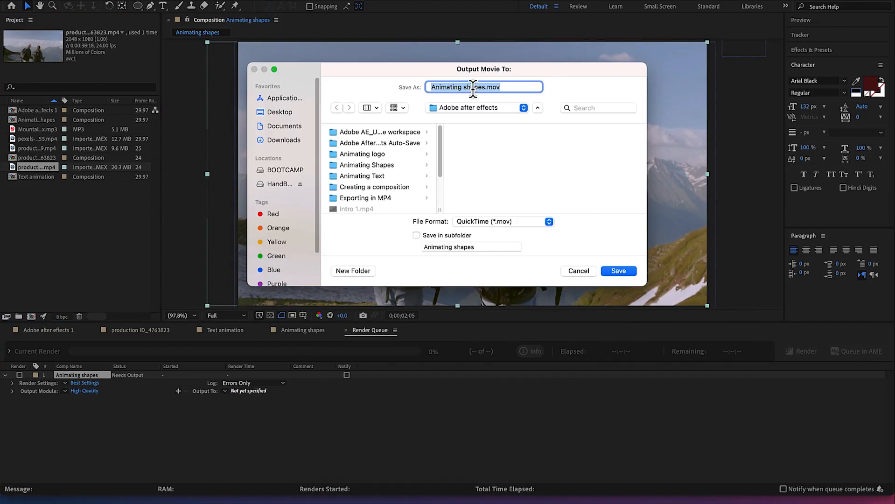
click(377, 198)
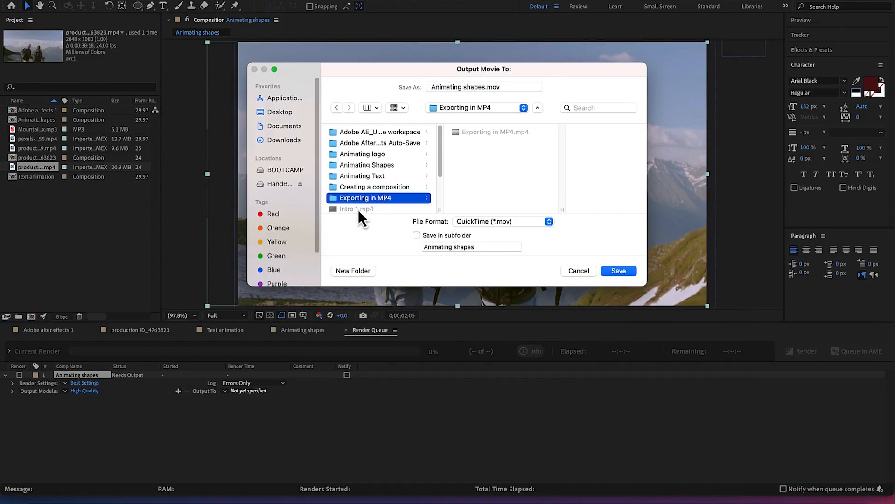
click(524, 107)
click(494, 121)
click(347, 272)
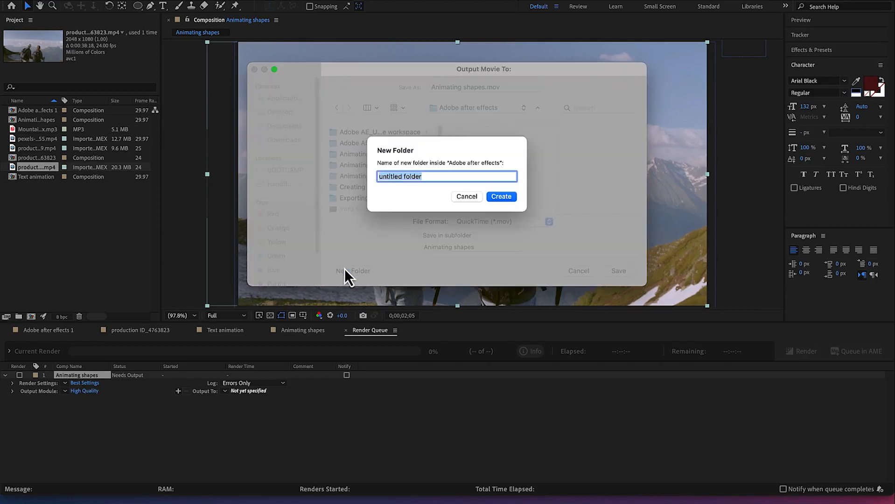
text(Export raw)
click(499, 201)
Name the render output export raw.mov and save it in the Export raw folder
click(467, 87)
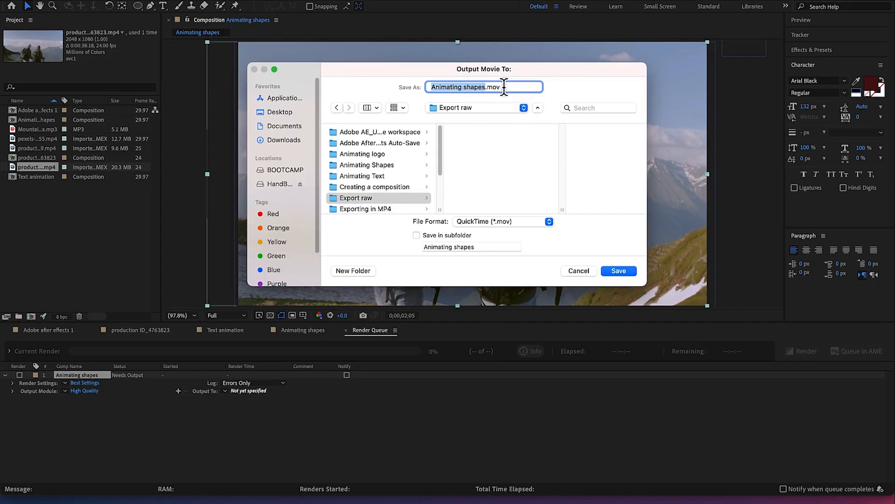
text(export r)
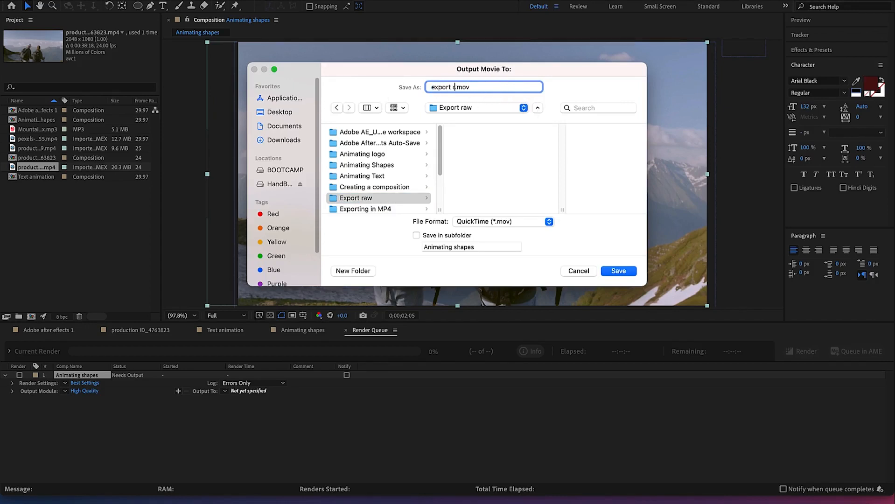
text(aw)
click(618, 272)
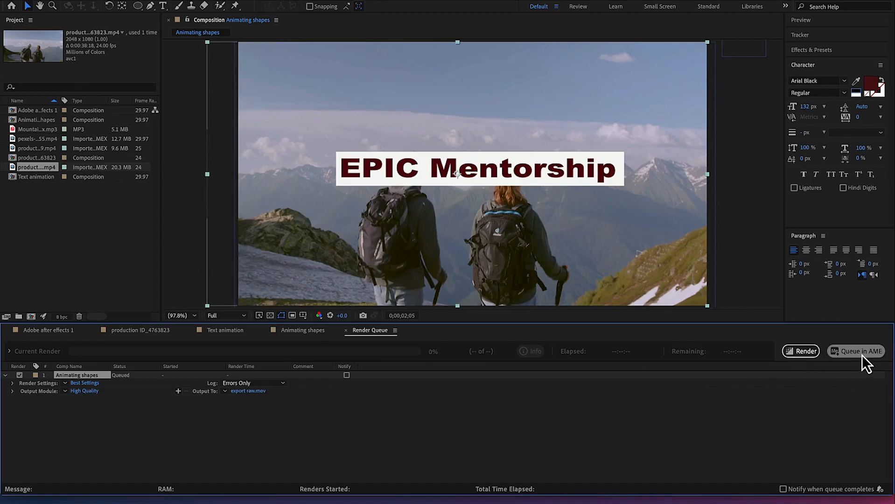
Render the queued Animating shapes composition to export raw.mov with the Best Settings and High Quality output module
click(802, 354)
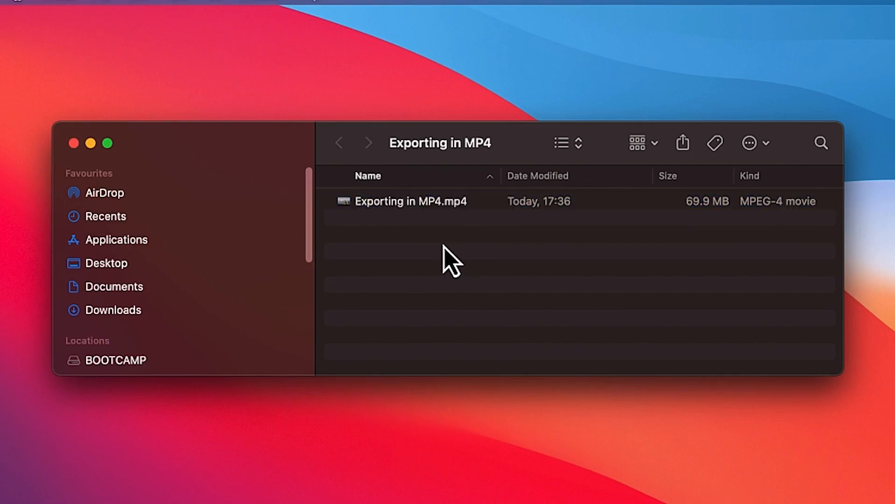
Compare the file sizes of Exporting in MP4.mp4 and export raw.mov in their folders in Finder, and return to the Adobe after effects folder
click(436, 206)
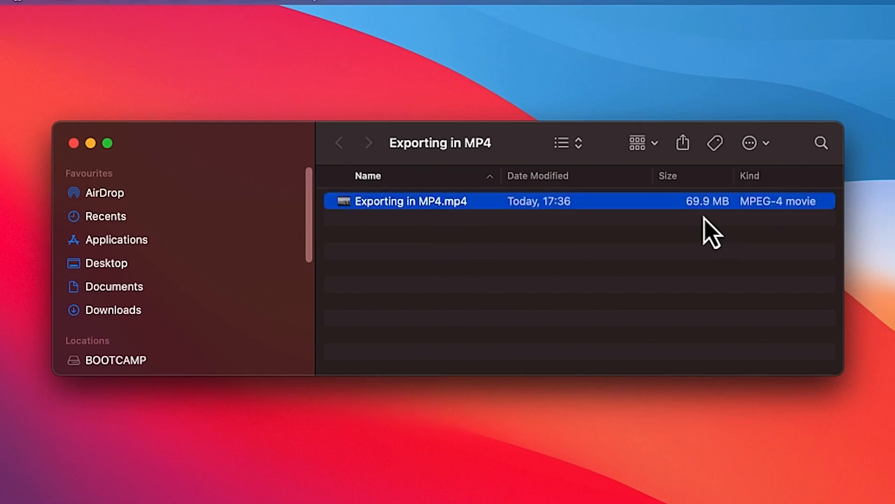
click(385, 238)
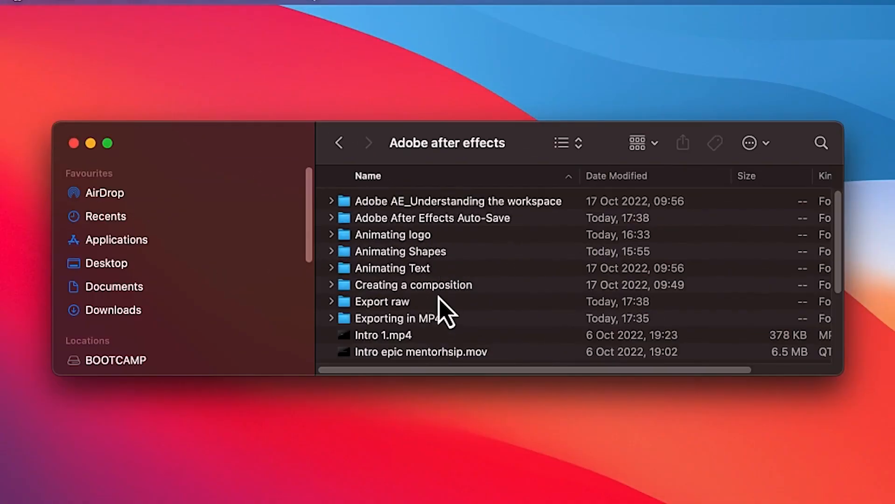
double_click(425, 301)
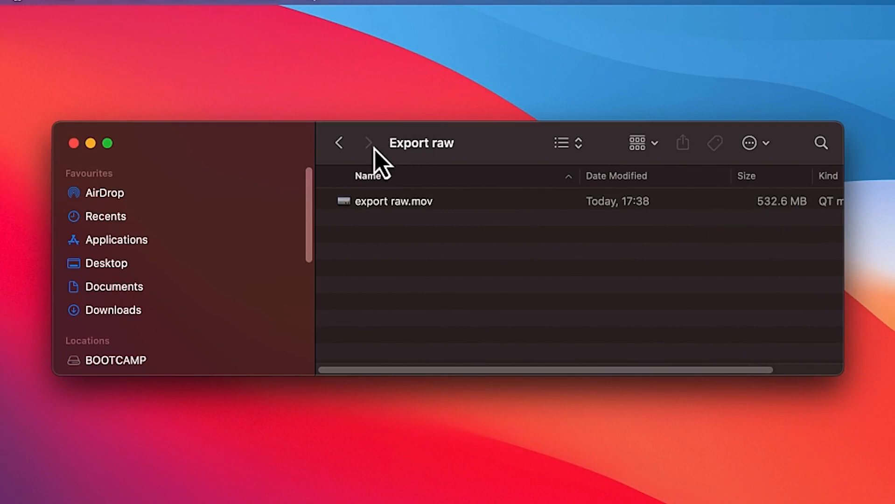
click(340, 148)
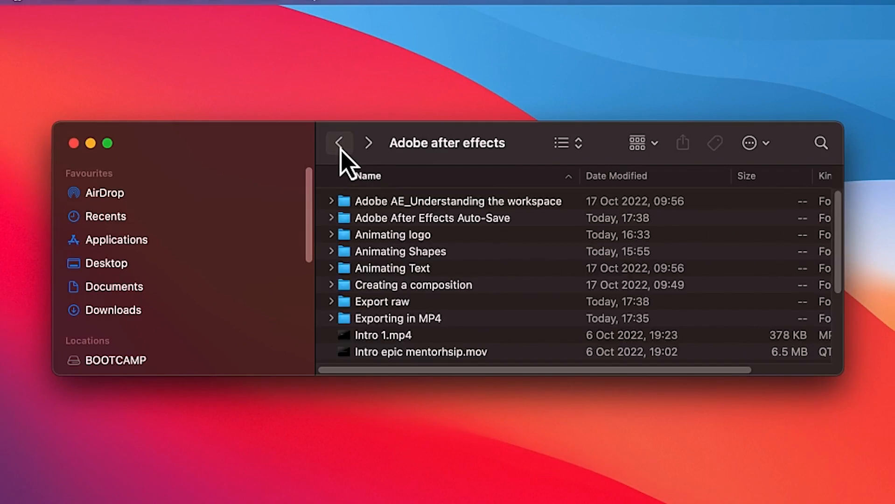
click(370, 145)
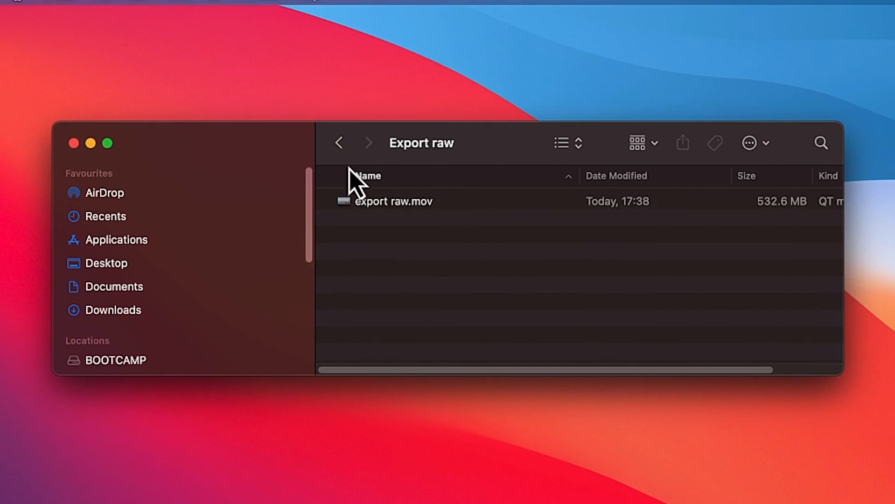
click(340, 145)
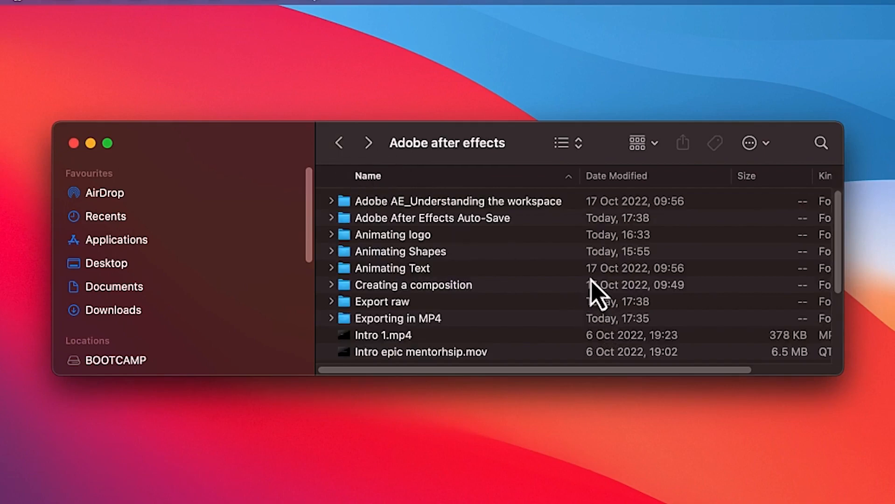